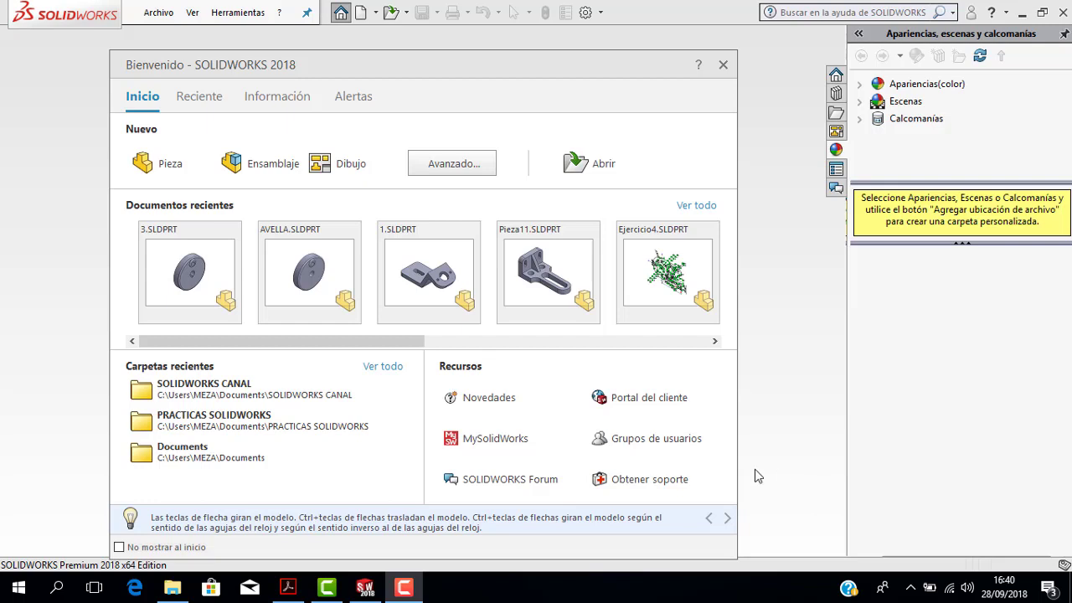
Bring the bent bracket drawing 1.pdf to the front in Acrobat Reader
{"action": "left_click", "coordinate": [288, 587]}
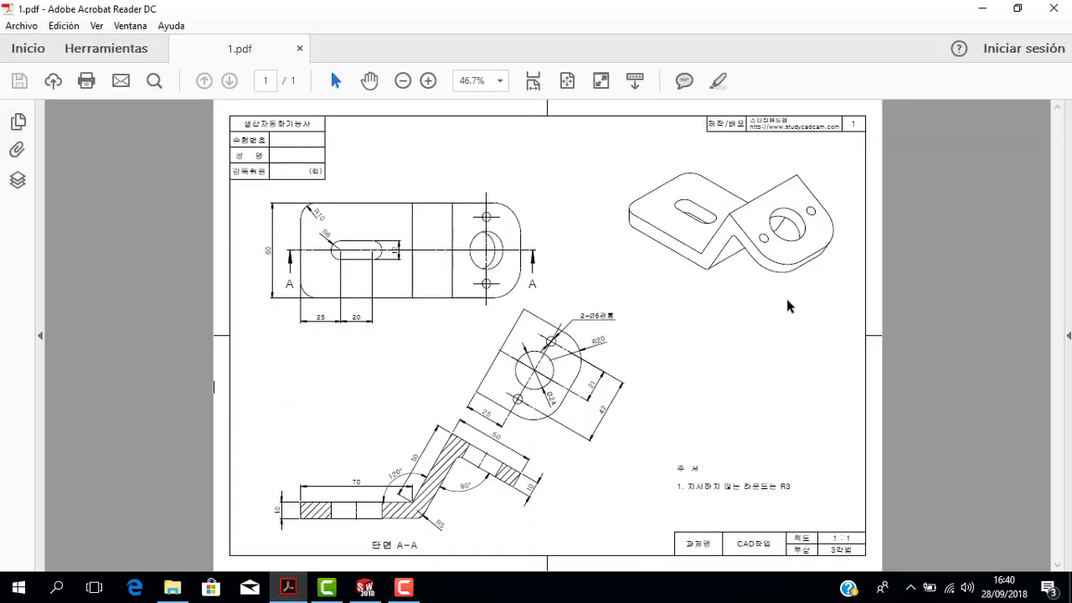
Zoom around 1.pdf to read the bracket's views and dimensions, then return to SOLIDWORKS
{"action": "scroll", "coordinate": [687, 304], "scroll_direction": "up", "scroll_amount": 3, "text": "ctrl"}
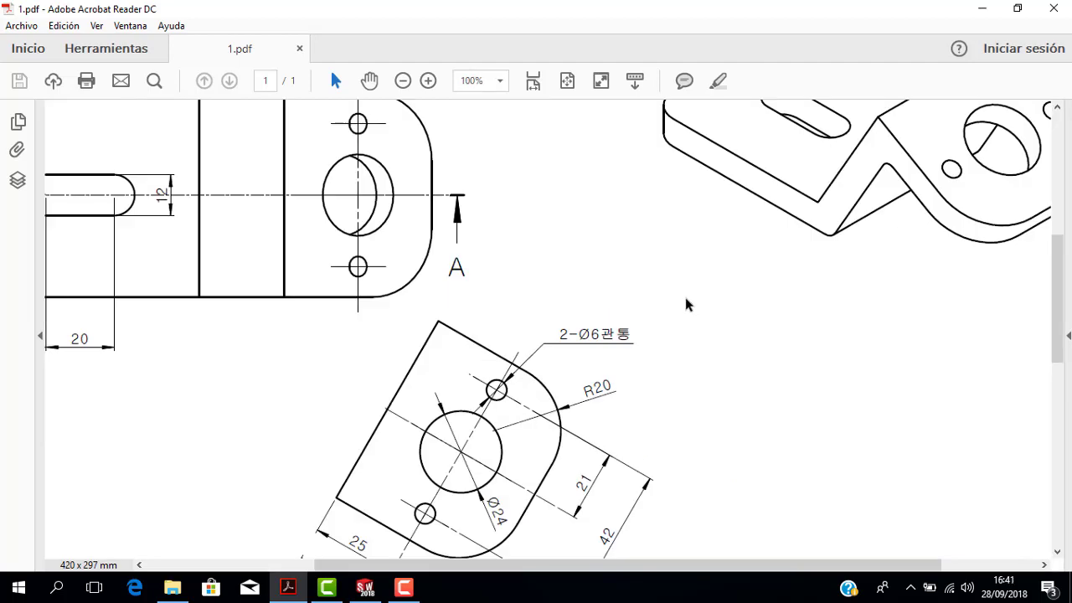
{"action": "scroll", "coordinate": [687, 304], "scroll_direction": "down", "scroll_amount": 3, "text": "ctrl"}
{"action": "scroll", "coordinate": [671, 305], "scroll_direction": "up", "scroll_amount": 2, "text": "ctrl"}
{"action": "scroll", "coordinate": [659, 305], "scroll_direction": "down", "scroll_amount": 2}
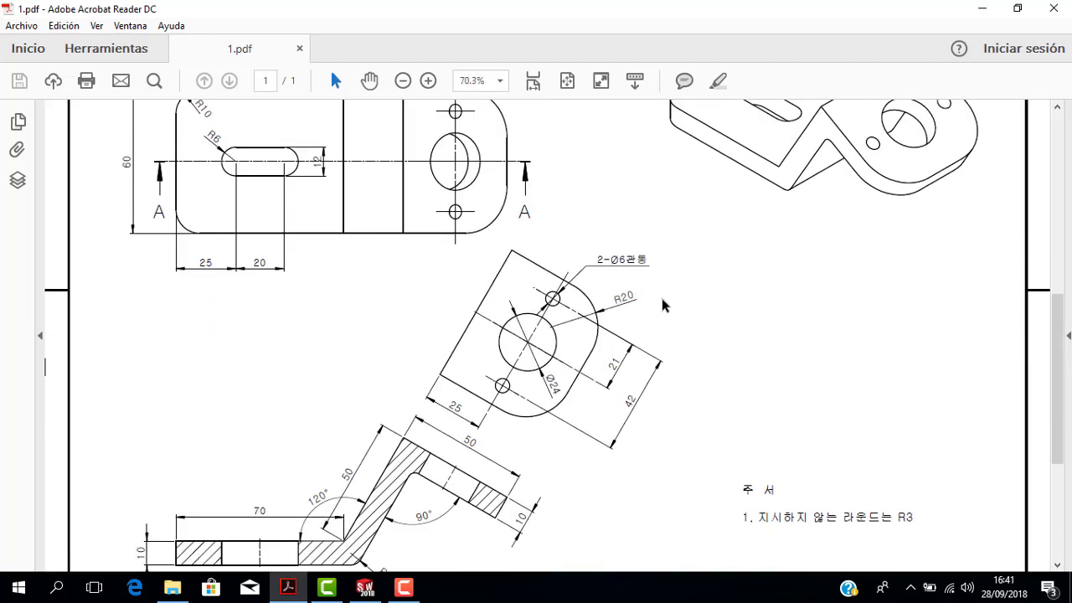
{"action": "scroll", "coordinate": [662, 304], "scroll_direction": "up", "scroll_amount": 2}
{"action": "scroll", "coordinate": [664, 305], "scroll_direction": "down", "scroll_amount": 2}
{"action": "scroll", "coordinate": [664, 305], "scroll_direction": "down", "scroll_amount": 2, "text": "ctrl"}
{"action": "scroll", "coordinate": [561, 339], "scroll_direction": "up", "scroll_amount": 2, "text": "ctrl"}
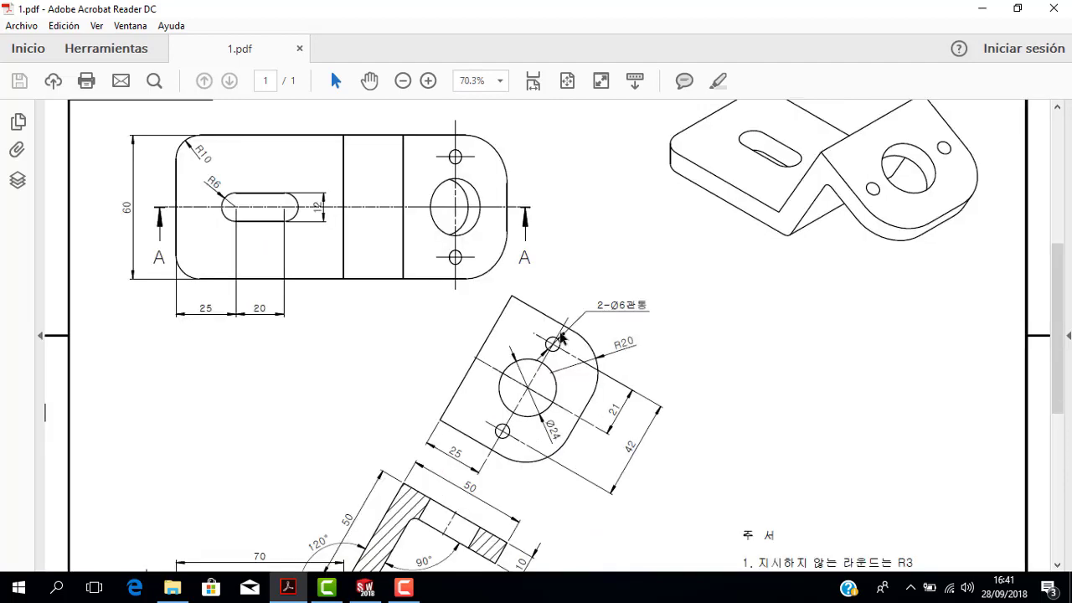
{"action": "scroll", "coordinate": [570, 335], "scroll_direction": "down", "scroll_amount": 2}
{"action": "scroll", "coordinate": [576, 331], "scroll_direction": "up", "scroll_amount": 2}
{"action": "scroll", "coordinate": [658, 309], "scroll_direction": "up", "scroll_amount": 2}
{"action": "scroll", "coordinate": [663, 308], "scroll_direction": "down", "scroll_amount": 2, "text": "ctrl"}
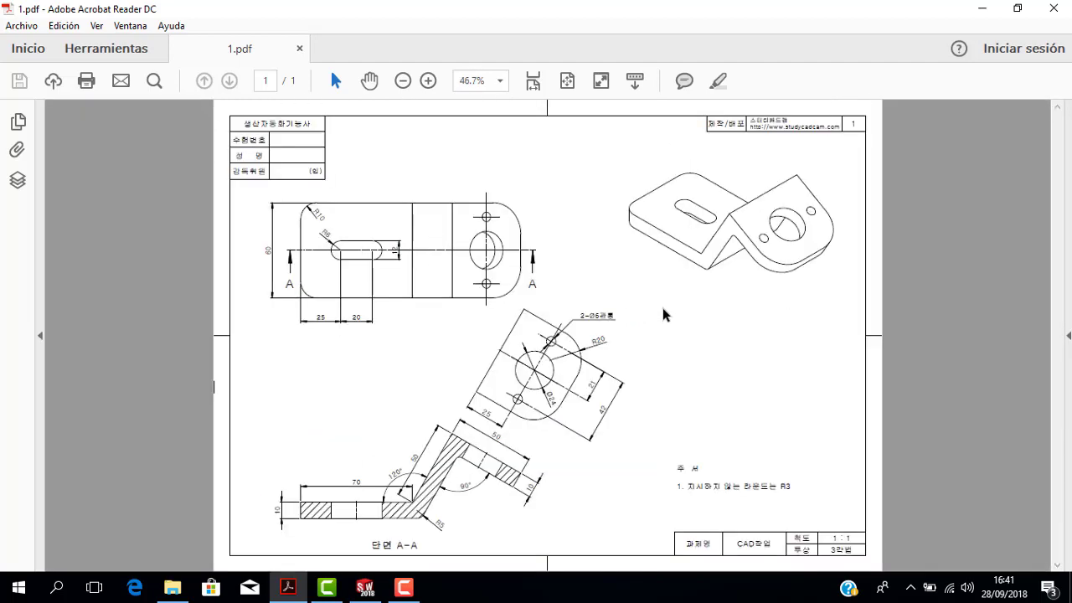
{"action": "scroll", "coordinate": [663, 306], "scroll_direction": "up", "scroll_amount": 2, "text": "ctrl"}
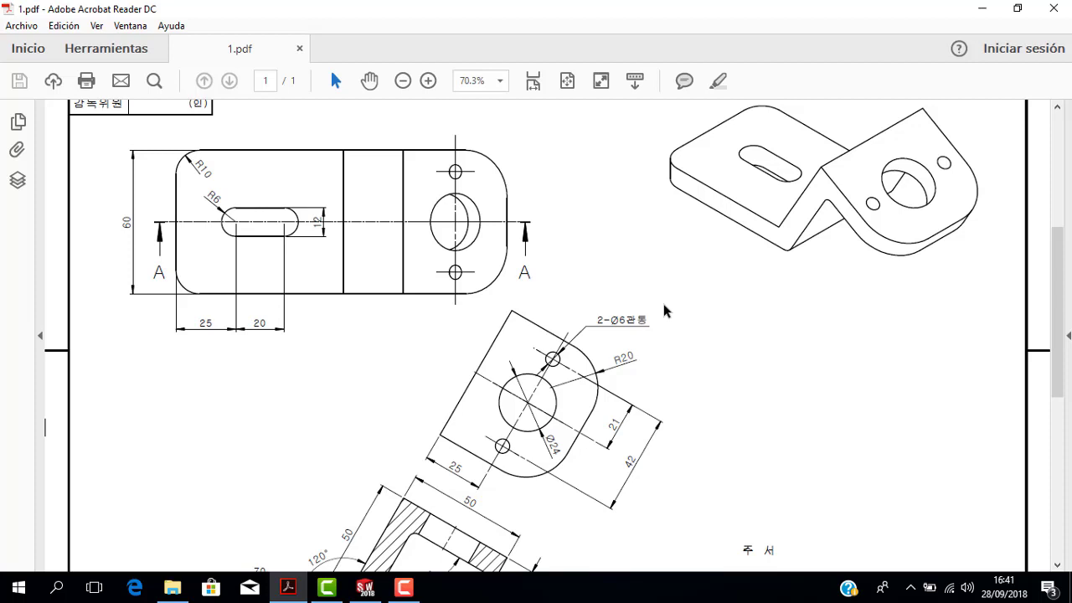
{"action": "scroll", "coordinate": [665, 312], "scroll_direction": "down", "scroll_amount": 2}
{"action": "scroll", "coordinate": [665, 333], "scroll_direction": "down", "scroll_amount": 2}
{"action": "scroll", "coordinate": [665, 334], "scroll_direction": "up", "scroll_amount": 4}
{"action": "scroll", "coordinate": [661, 335], "scroll_direction": "up", "scroll_amount": 2}
{"action": "scroll", "coordinate": [661, 337], "scroll_direction": "down", "scroll_amount": 3}
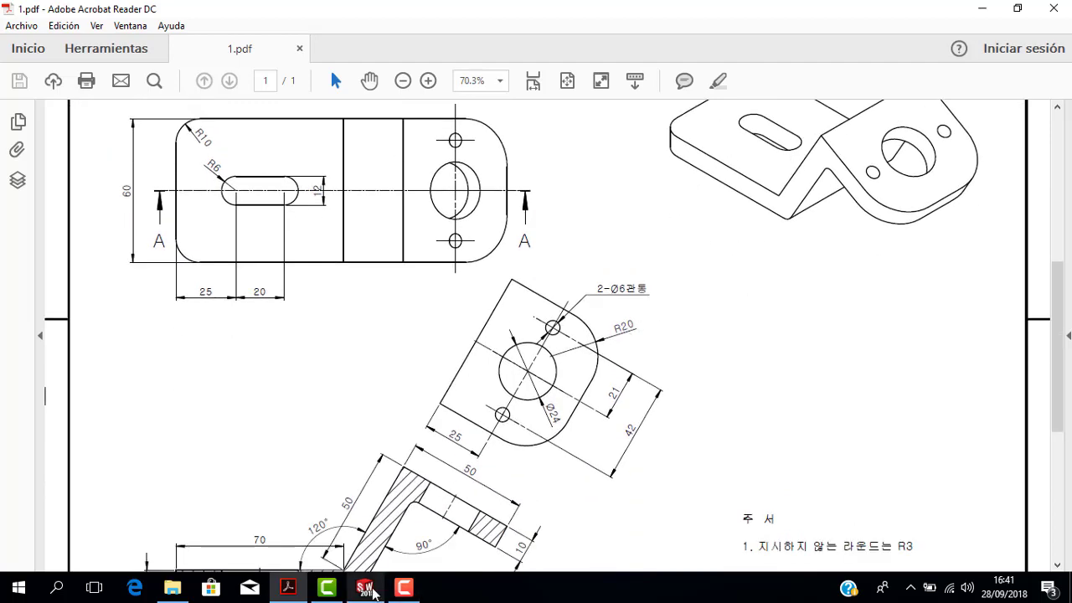
{"action": "left_click", "coordinate": [365, 587]}
Create the new blank part Pieza1 from the Welcome window, then go back to 1.pdf
{"action": "mouse_move", "coordinate": [422, 70]}
{"action": "left_mouse_down"}
{"action": "mouse_move", "coordinate": [527, 67]}
{"action": "mouse_move", "coordinate": [499, 65]}
{"action": "left_mouse_up"}
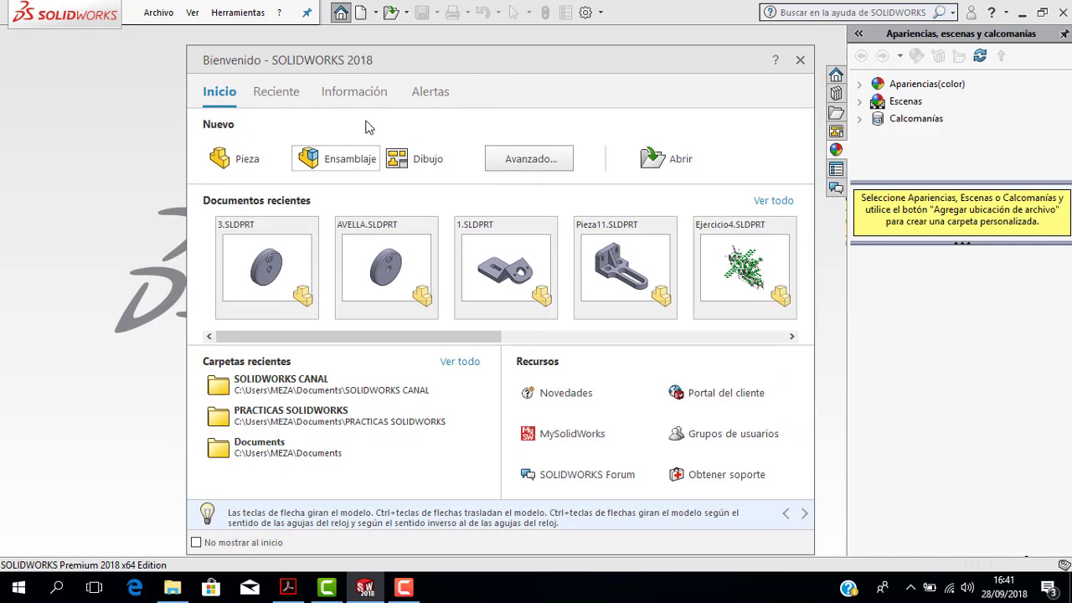
{"action": "mouse_move", "coordinate": [419, 65]}
{"action": "left_mouse_down"}
{"action": "mouse_move", "coordinate": [462, 64]}
{"action": "mouse_move", "coordinate": [418, 65]}
{"action": "left_mouse_up"}
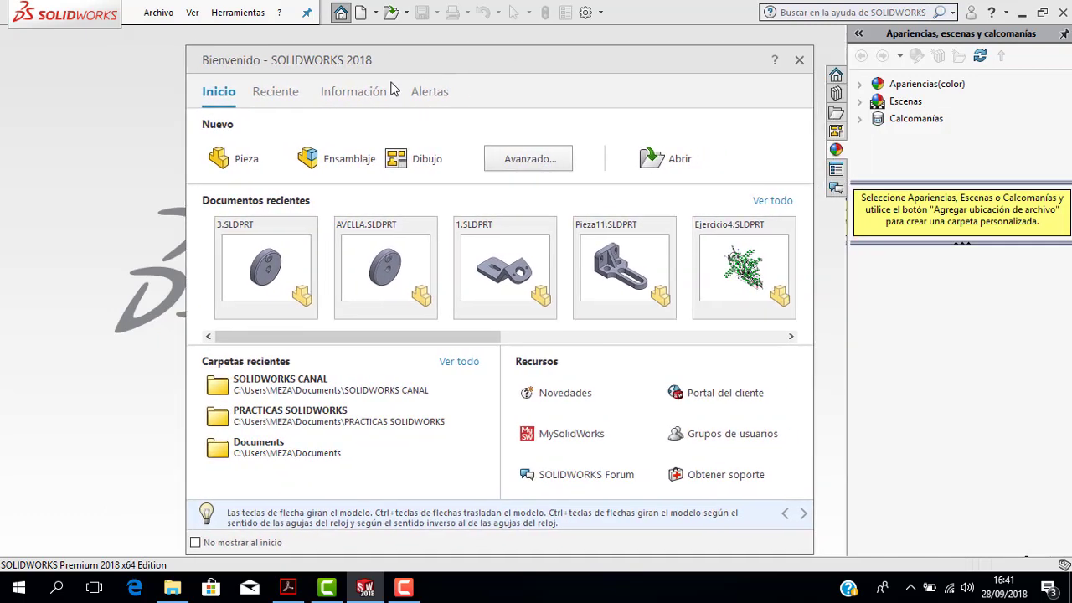
{"action": "left_click", "coordinate": [241, 159]}
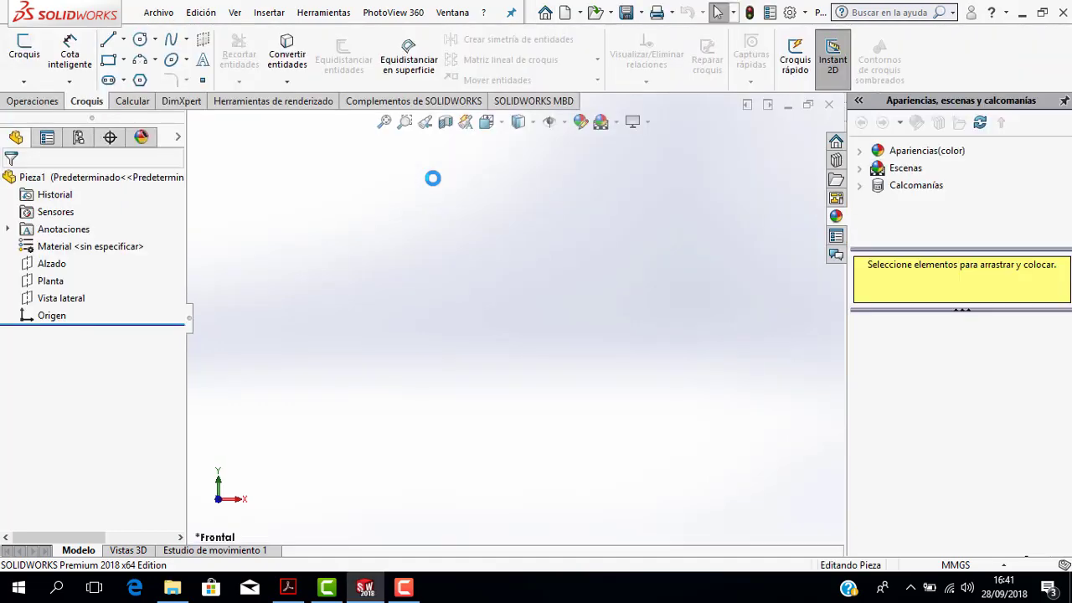
{"action": "left_click", "coordinate": [288, 587]}
Scroll through 1.pdf to inspect section A-A and the angled flange view
{"action": "scroll", "coordinate": [778, 292], "scroll_direction": "down", "scroll_amount": 1}
{"action": "scroll", "coordinate": [778, 292], "scroll_direction": "up", "scroll_amount": 3}
{"action": "scroll", "coordinate": [783, 285], "scroll_direction": "up", "scroll_amount": 1}
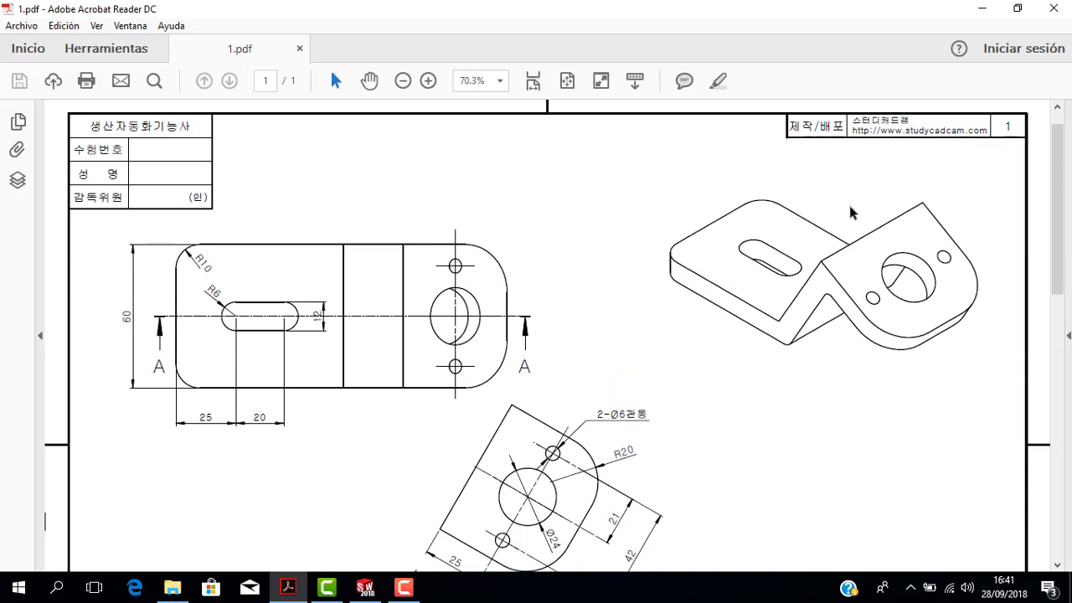
{"action": "scroll", "coordinate": [738, 314], "scroll_direction": "down", "scroll_amount": 2}
{"action": "scroll", "coordinate": [712, 308], "scroll_direction": "down", "scroll_amount": 4}
{"action": "scroll", "coordinate": [658, 302], "scroll_direction": "down", "scroll_amount": 1}
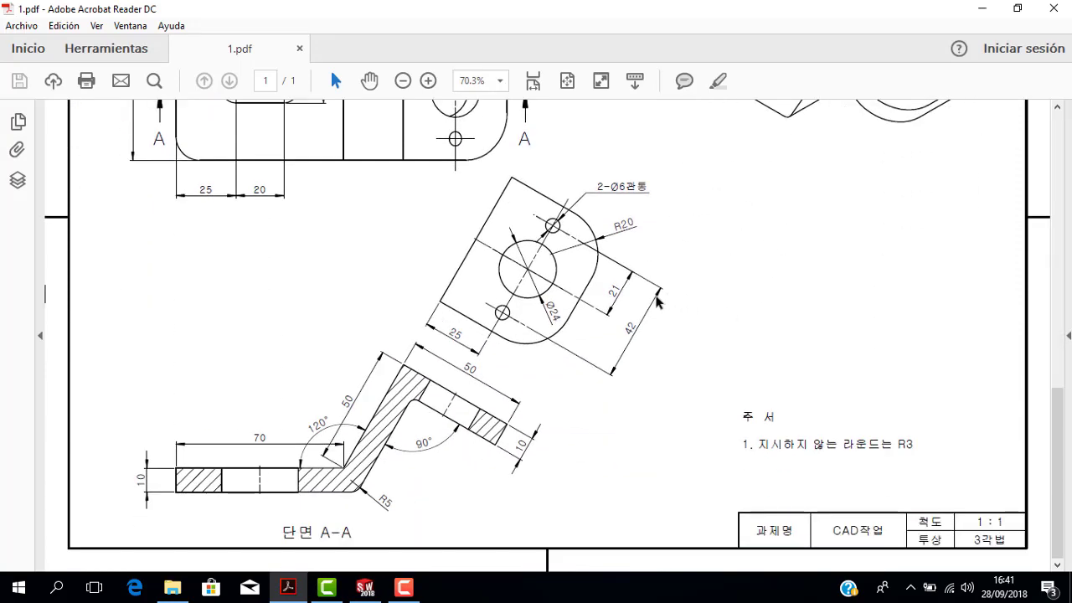
{"action": "scroll", "coordinate": [536, 300], "scroll_direction": "up", "scroll_amount": 1}
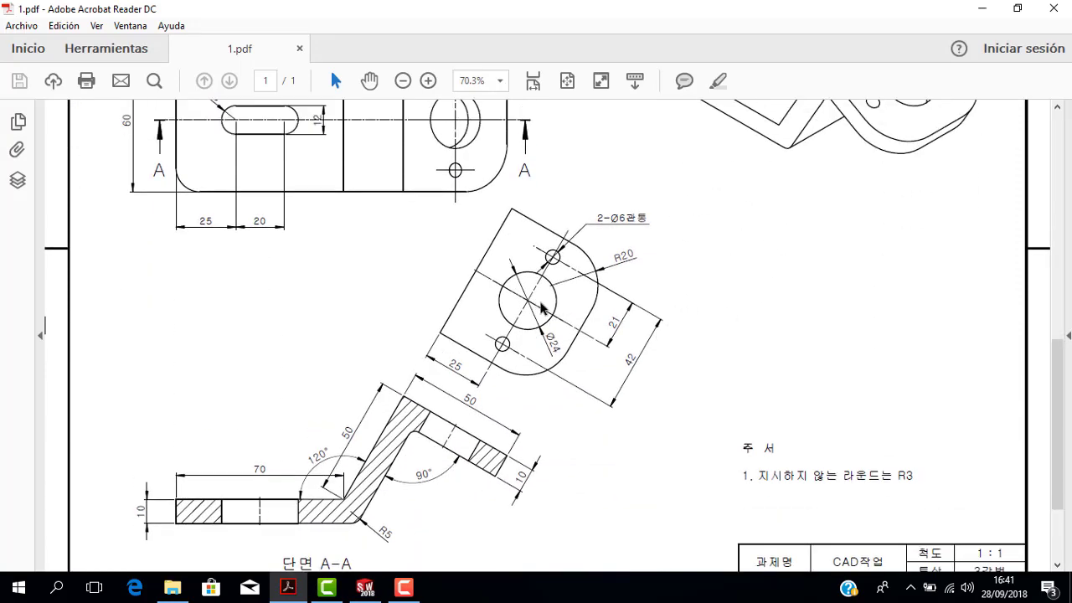
{"action": "scroll", "coordinate": [544, 307], "scroll_direction": "up", "scroll_amount": 1}
{"action": "scroll", "coordinate": [580, 293], "scroll_direction": "up", "scroll_amount": 3}
{"action": "scroll", "coordinate": [611, 292], "scroll_direction": "up", "scroll_amount": 1}
{"action": "scroll", "coordinate": [567, 328], "scroll_direction": "down", "scroll_amount": 1}
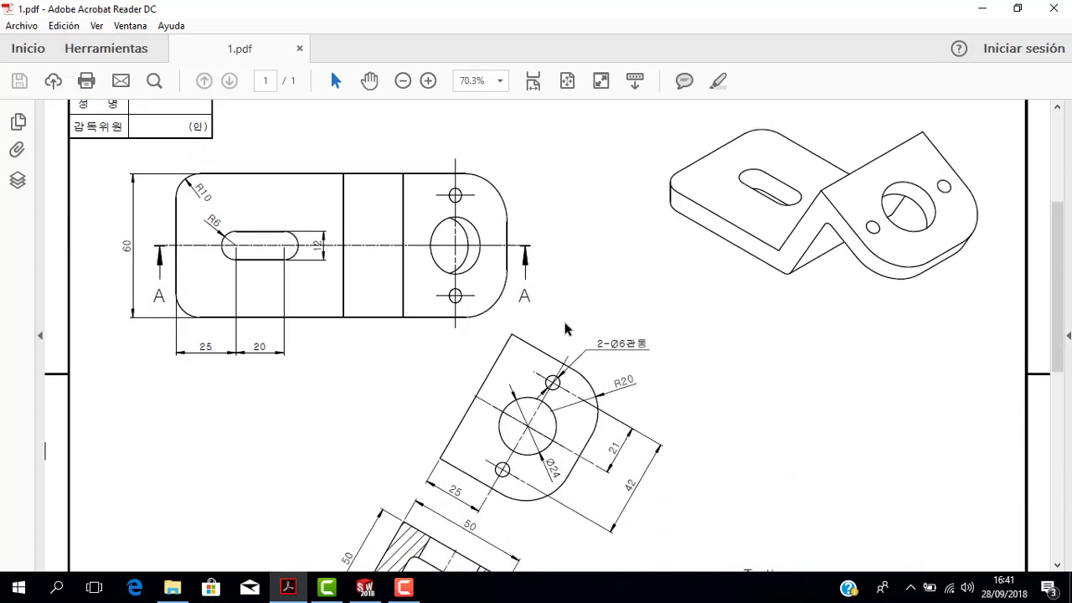
Select the Alzado, Planta and Vista lateral planes together and orbit to view them in 3D
{"action": "left_click", "coordinate": [364, 587]}
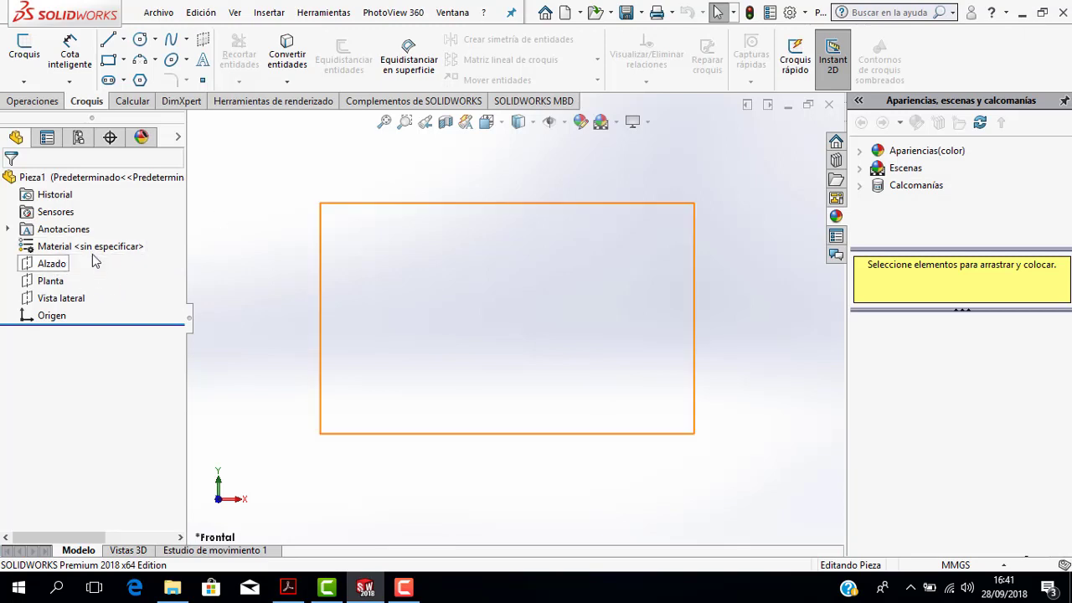
{"action": "left_click_drag", "start_coordinate": [47, 307], "coordinate": [48, 302]}
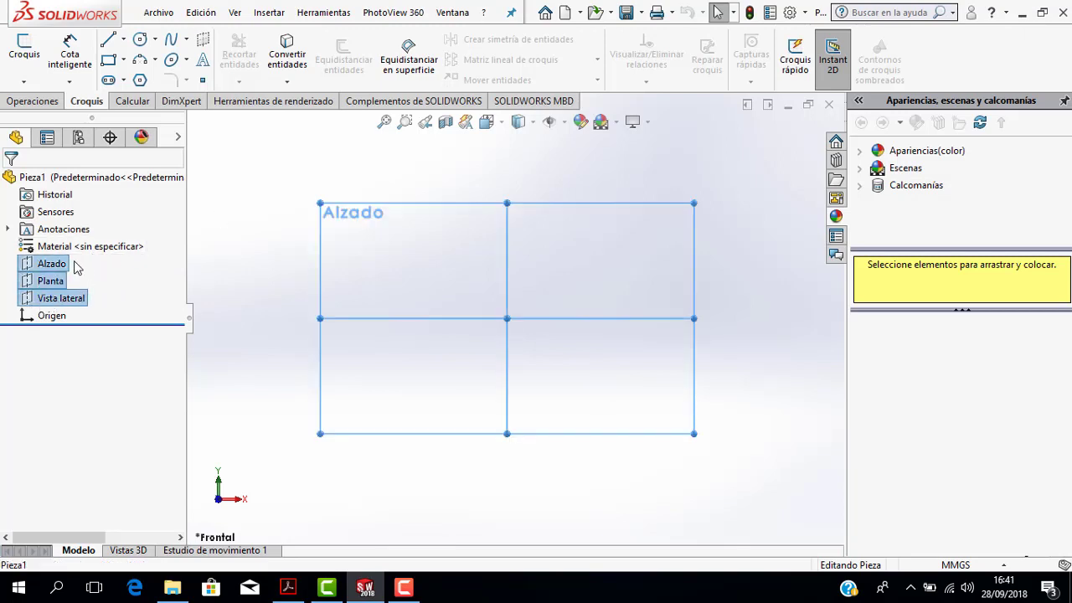
{"action": "mouse_move", "coordinate": [264, 303]}
{"action": "middle_mouse_down"}
{"action": "mouse_move", "coordinate": [233, 341]}
{"action": "mouse_move", "coordinate": [270, 317]}
{"action": "middle_mouse_up"}
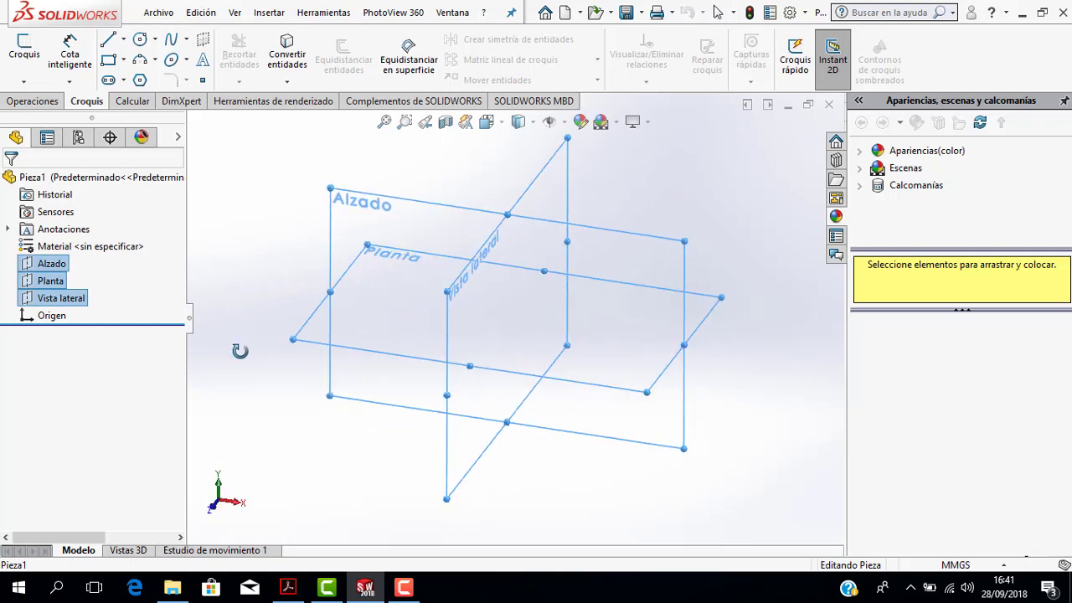
Read section A-A's 70, 50, 120° and 90° dimensions in 1.pdf, briefly checking SOLIDWORKS
{"action": "left_click", "coordinate": [289, 589]}
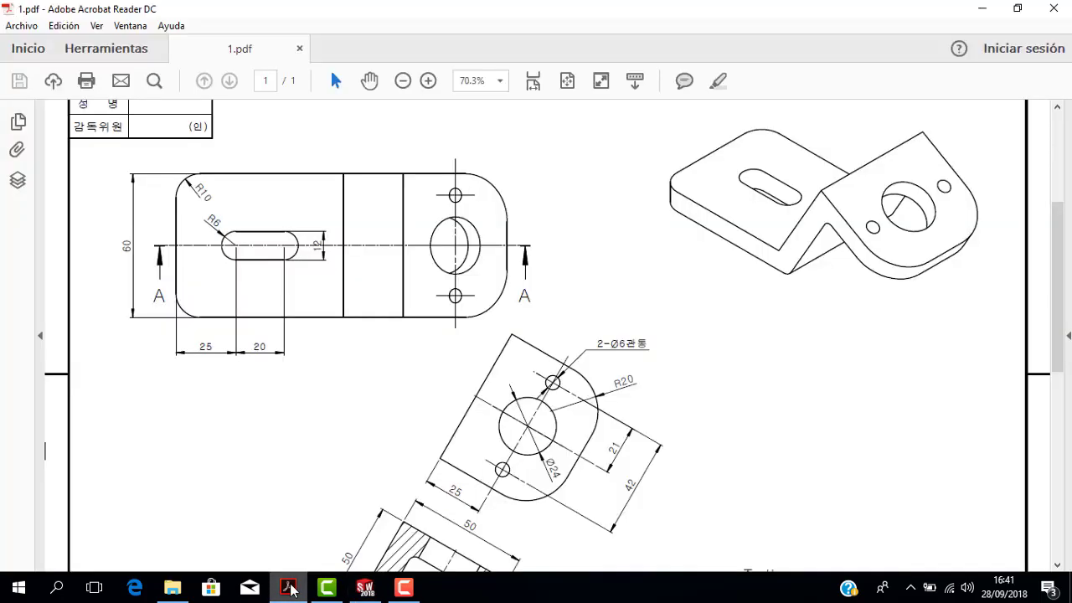
{"action": "scroll", "coordinate": [494, 368], "scroll_direction": "down", "scroll_amount": 2}
{"action": "scroll", "coordinate": [494, 362], "scroll_direction": "up", "scroll_amount": 4}
{"action": "scroll", "coordinate": [494, 362], "scroll_direction": "down", "scroll_amount": 2}
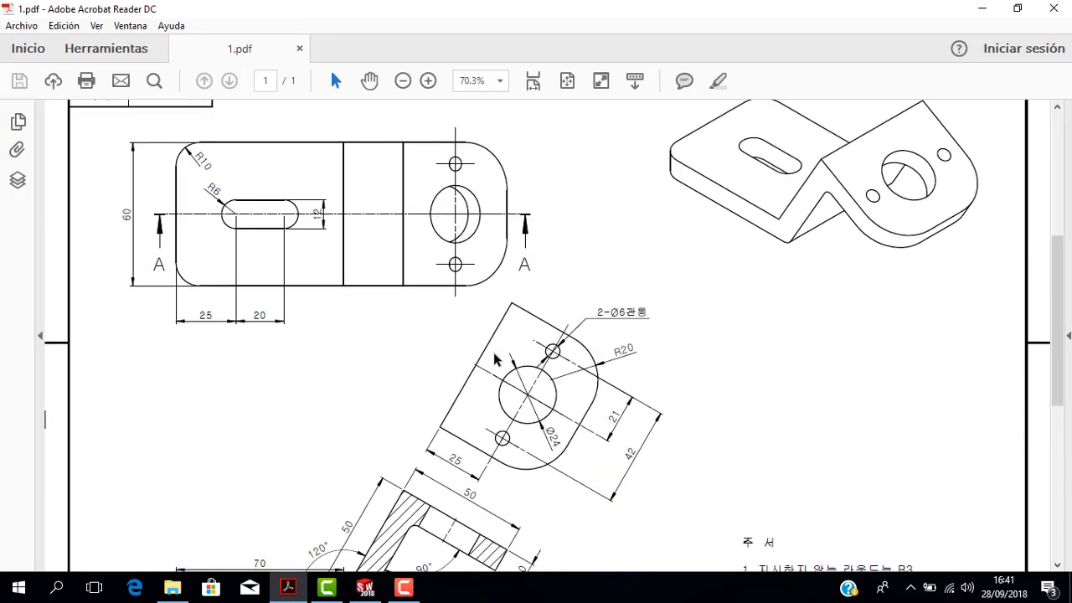
{"action": "scroll", "coordinate": [486, 360], "scroll_direction": "down", "scroll_amount": 2}
{"action": "scroll", "coordinate": [393, 405], "scroll_direction": "up", "scroll_amount": 2}
{"action": "scroll", "coordinate": [394, 406], "scroll_direction": "down", "scroll_amount": 2}
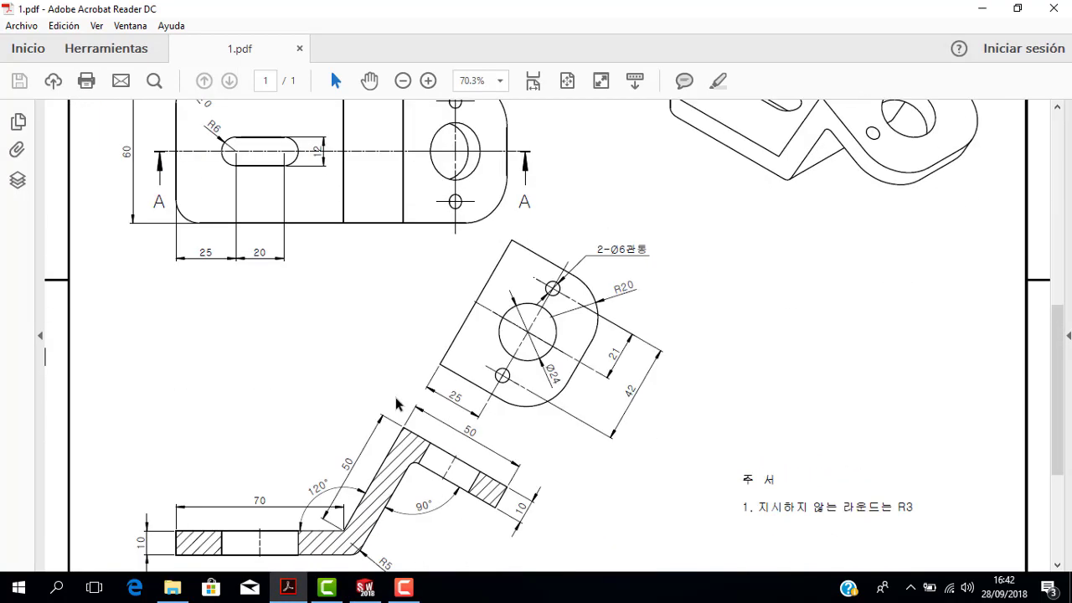
{"action": "scroll", "coordinate": [393, 405], "scroll_direction": "down", "scroll_amount": 1}
{"action": "scroll", "coordinate": [402, 400], "scroll_direction": "up", "scroll_amount": 5}
{"action": "scroll", "coordinate": [385, 419], "scroll_direction": "down", "scroll_amount": 1}
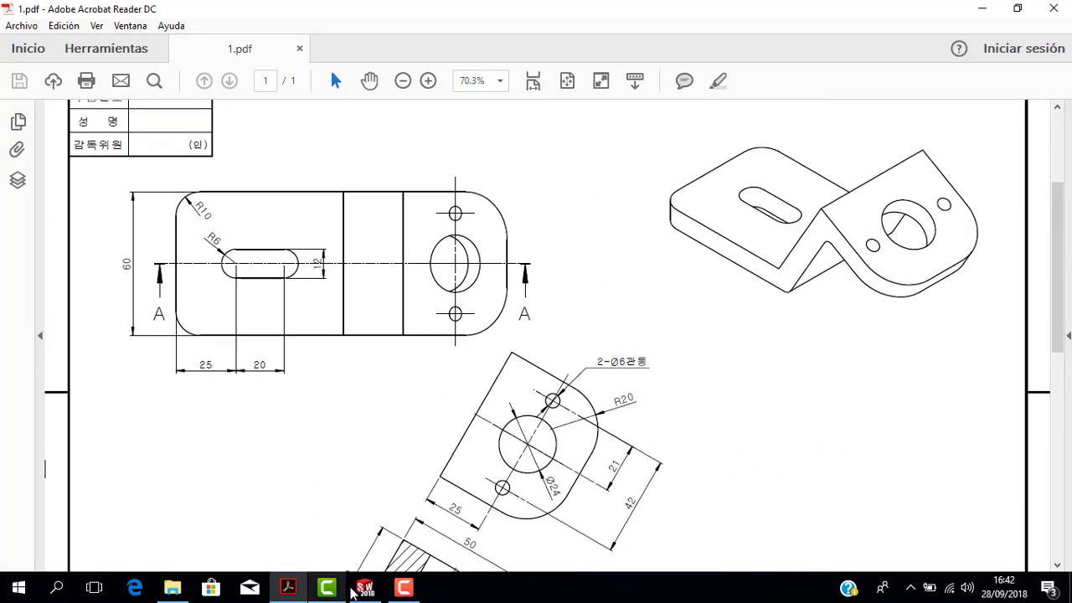
{"action": "left_click", "coordinate": [365, 588]}
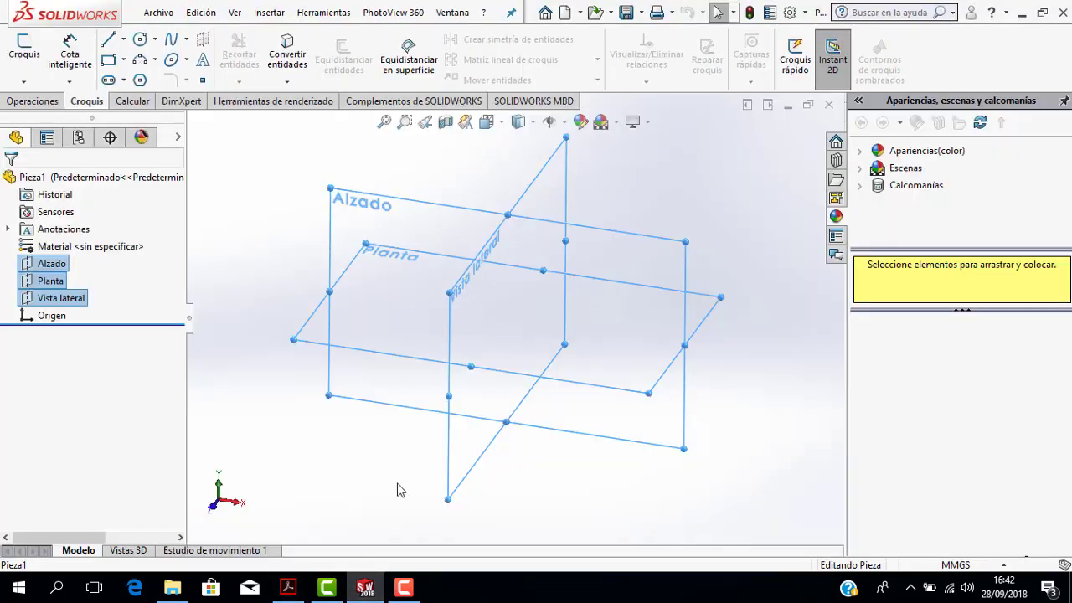
{"action": "left_click", "coordinate": [288, 588]}
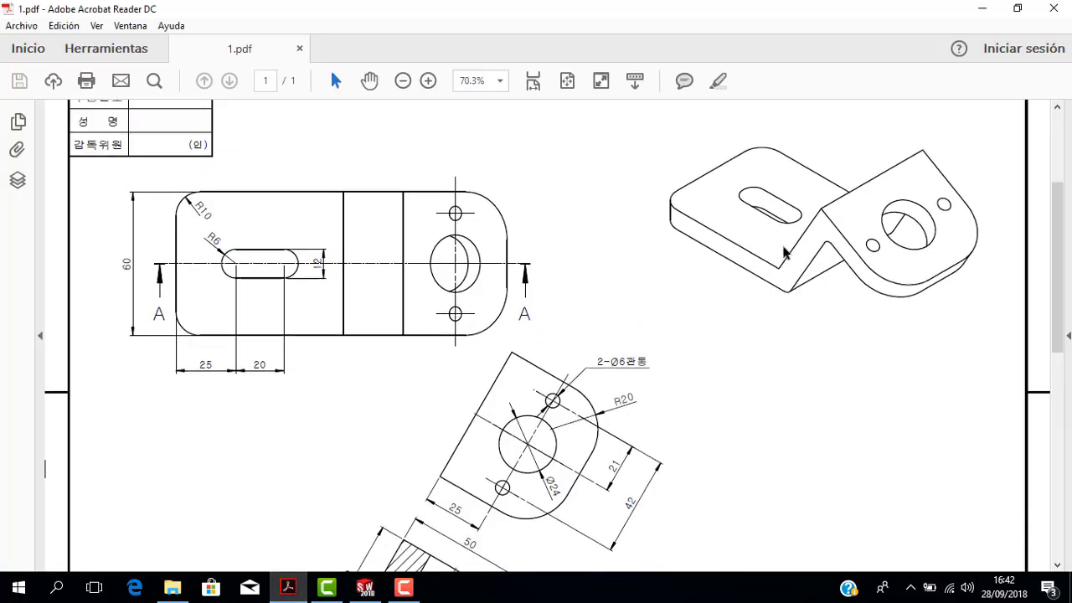
{"action": "scroll", "coordinate": [785, 253], "scroll_direction": "up", "scroll_amount": 1}
{"action": "scroll", "coordinate": [732, 270], "scroll_direction": "down", "scroll_amount": 3}
{"action": "scroll", "coordinate": [670, 299], "scroll_direction": "down", "scroll_amount": 2}
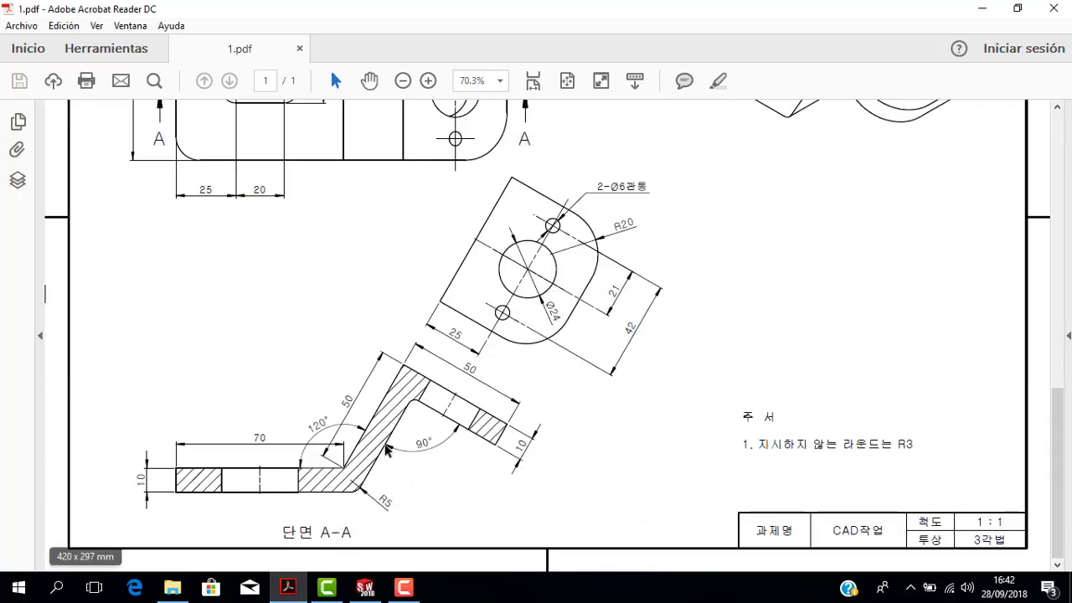
Clear the plane selection and open the empty sketch Croquis1 on the Alzado plane
{"action": "left_click", "coordinate": [365, 588]}
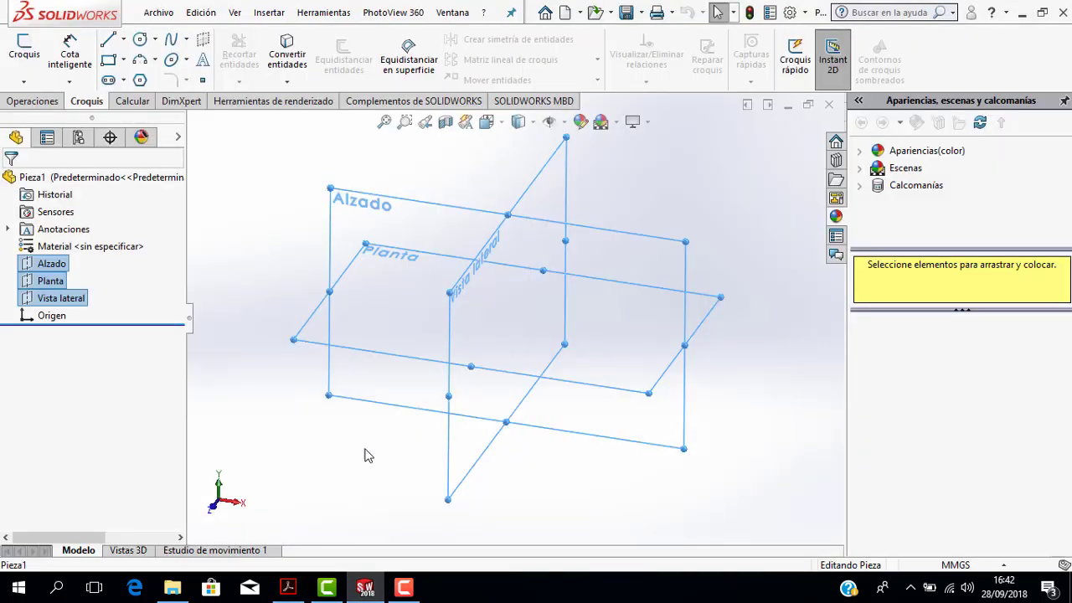
{"action": "left_click", "coordinate": [435, 174]}
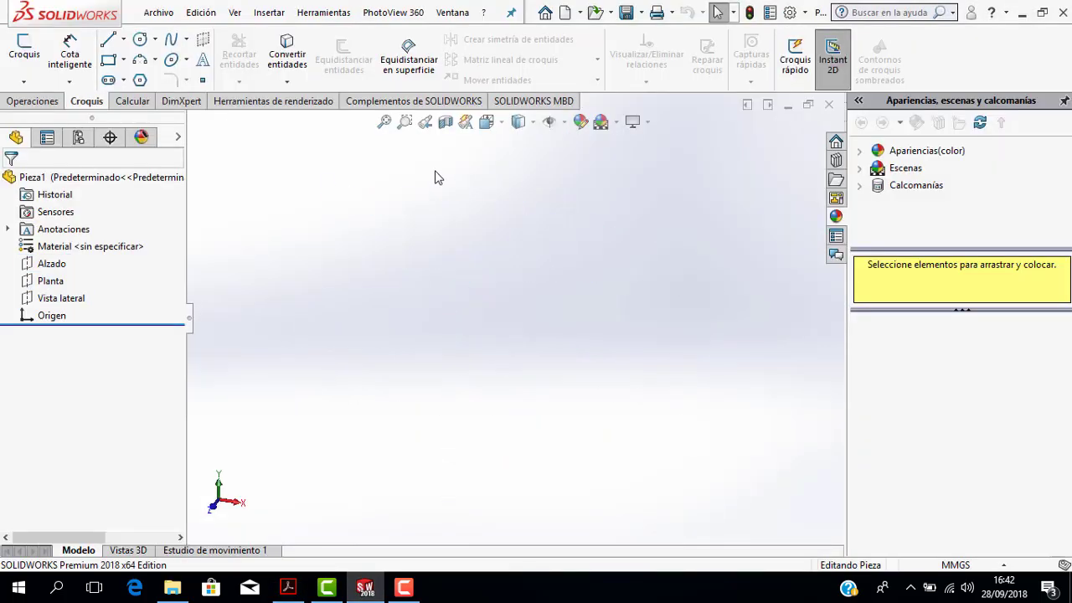
{"action": "left_click", "coordinate": [52, 264]}
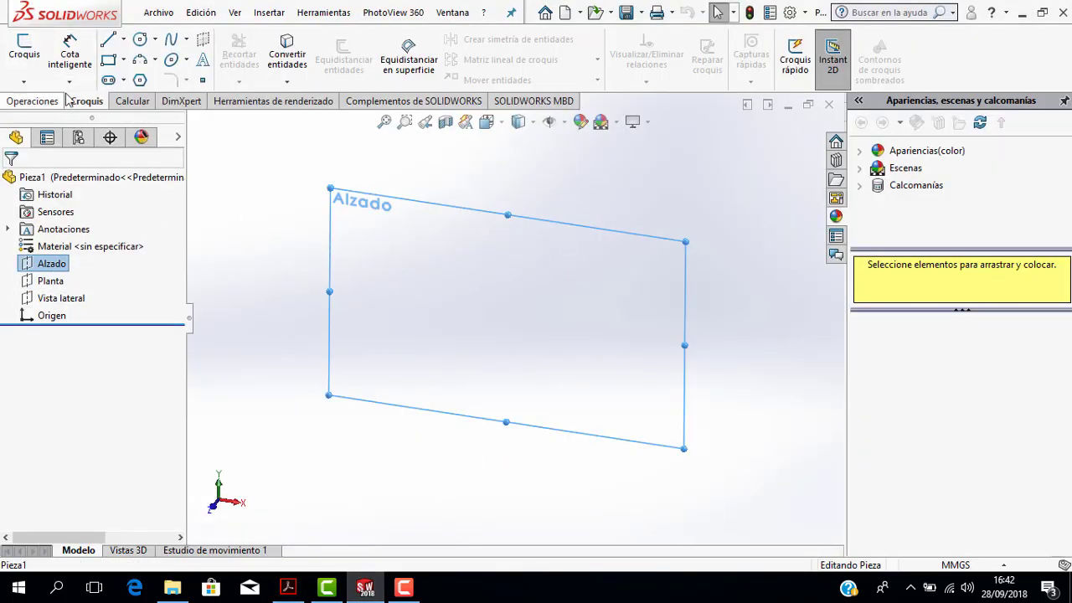
{"action": "left_click", "coordinate": [25, 50]}
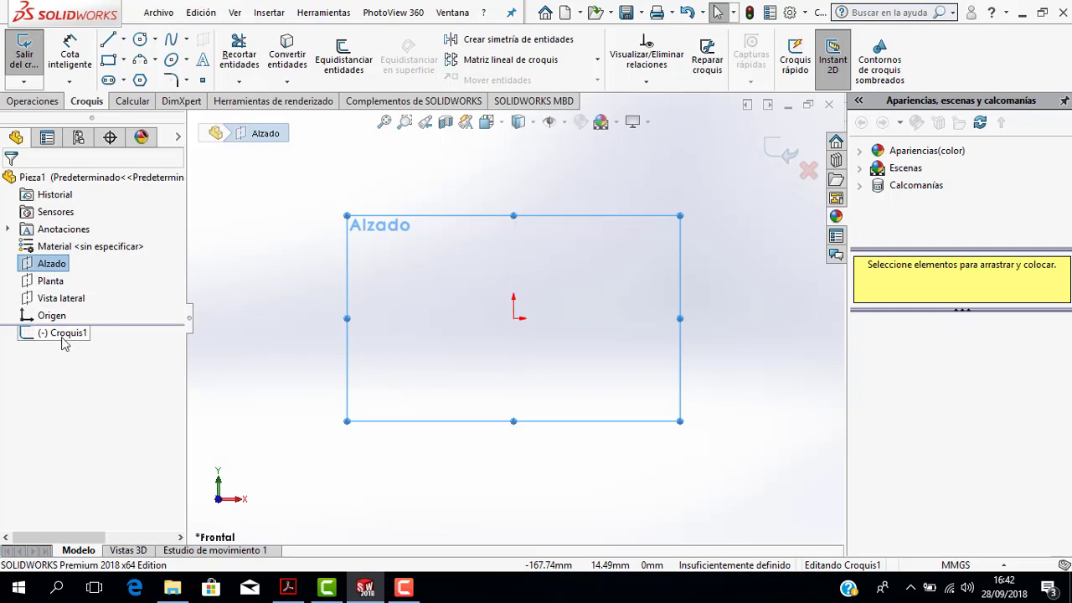
{"action": "scroll", "coordinate": [515, 317], "scroll_direction": "up", "scroll_amount": 2}
{"action": "scroll", "coordinate": [557, 330], "scroll_direction": "down", "scroll_amount": 4}
{"action": "scroll", "coordinate": [536, 335], "scroll_direction": "up", "scroll_amount": 2}
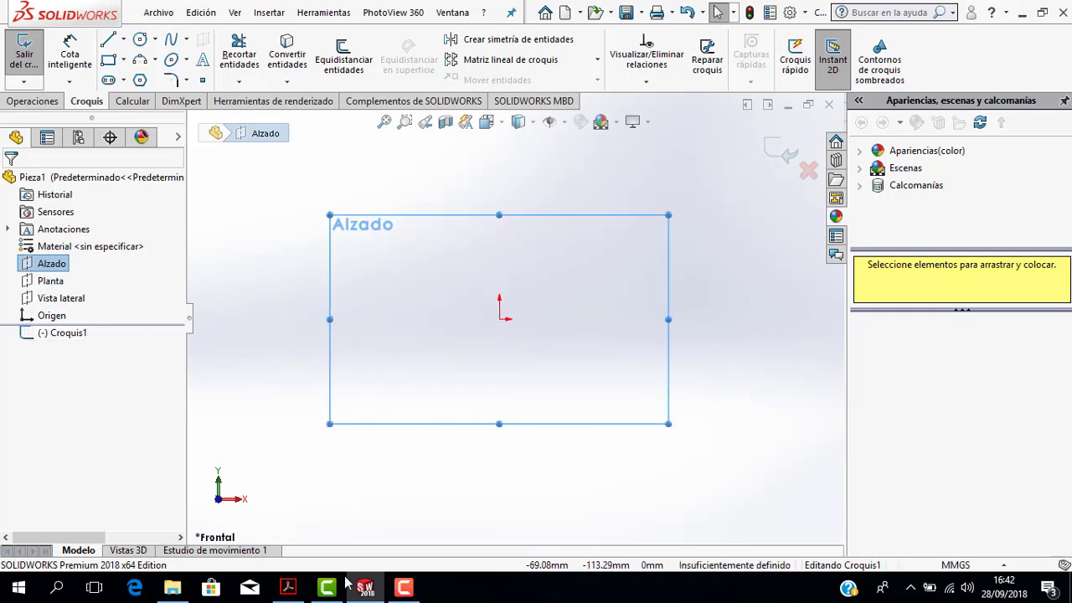
Zoom 1.pdf to 125% on section A-A to read its 120° and 90° bends
{"action": "left_click", "coordinate": [288, 589]}
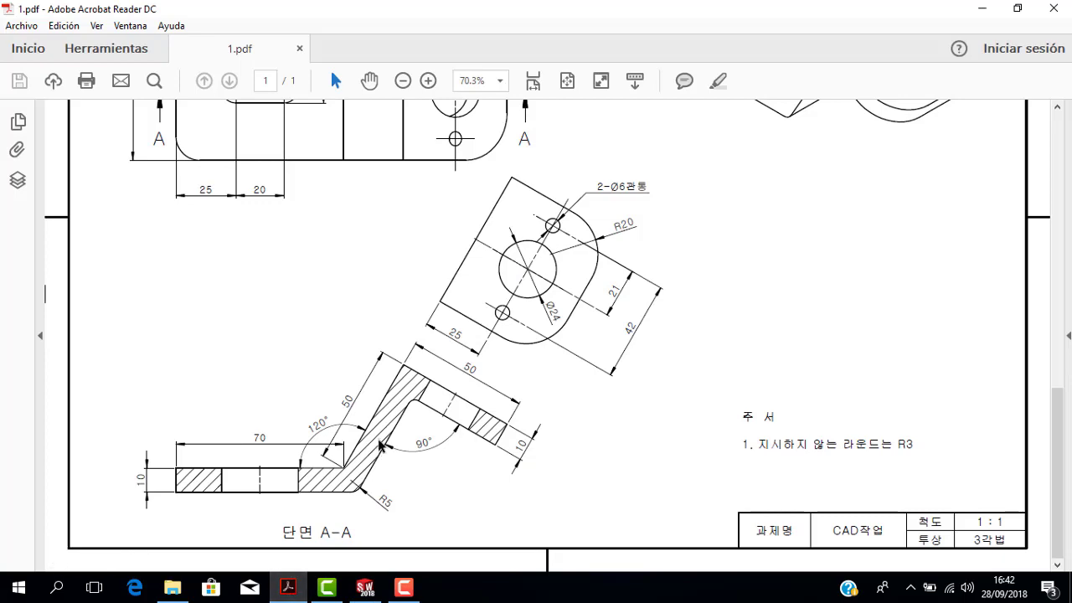
{"action": "scroll", "coordinate": [369, 470], "scroll_direction": "up", "scroll_amount": 1, "text": "ctrl"}
{"action": "scroll", "coordinate": [369, 457], "scroll_direction": "down", "scroll_amount": 1}
{"action": "scroll", "coordinate": [368, 440], "scroll_direction": "up", "scroll_amount": 1, "text": "ctrl"}
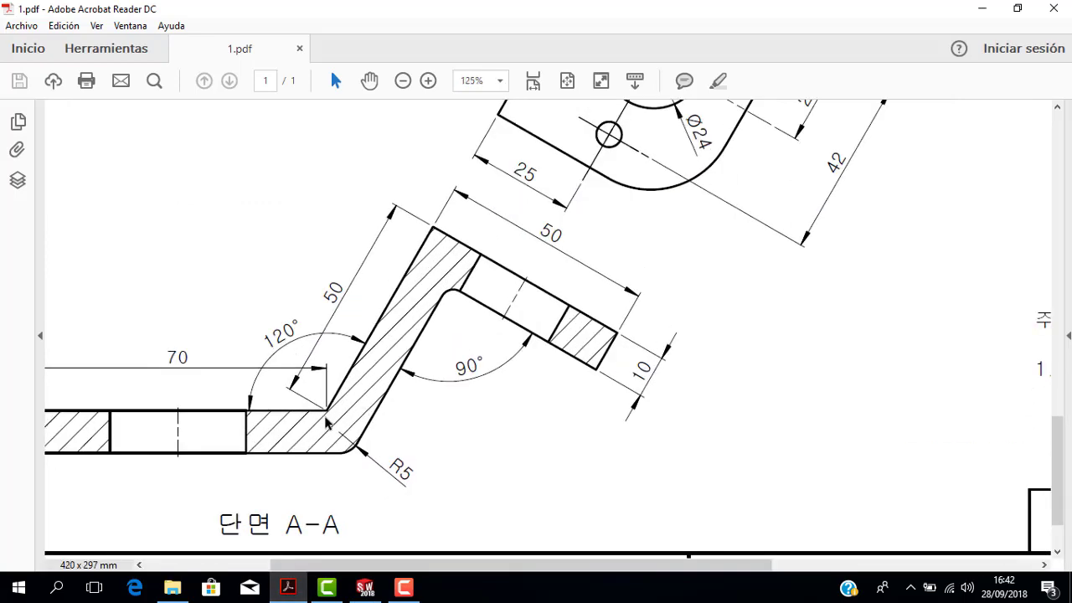
{"action": "scroll", "coordinate": [330, 424], "scroll_direction": "down", "scroll_amount": 1, "text": "ctrl"}
{"action": "scroll", "coordinate": [156, 438], "scroll_direction": "down", "scroll_amount": 1, "text": "ctrl"}
{"action": "scroll", "coordinate": [223, 430], "scroll_direction": "up", "scroll_amount": 1, "text": "ctrl"}
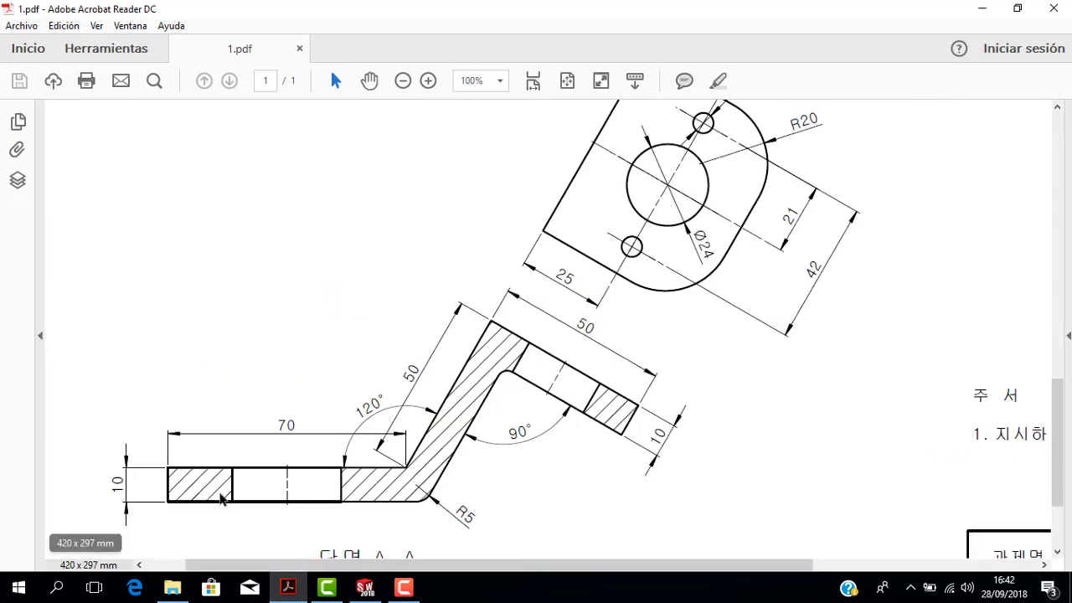
{"action": "scroll", "coordinate": [306, 469], "scroll_direction": "up", "scroll_amount": 1, "text": "ctrl"}
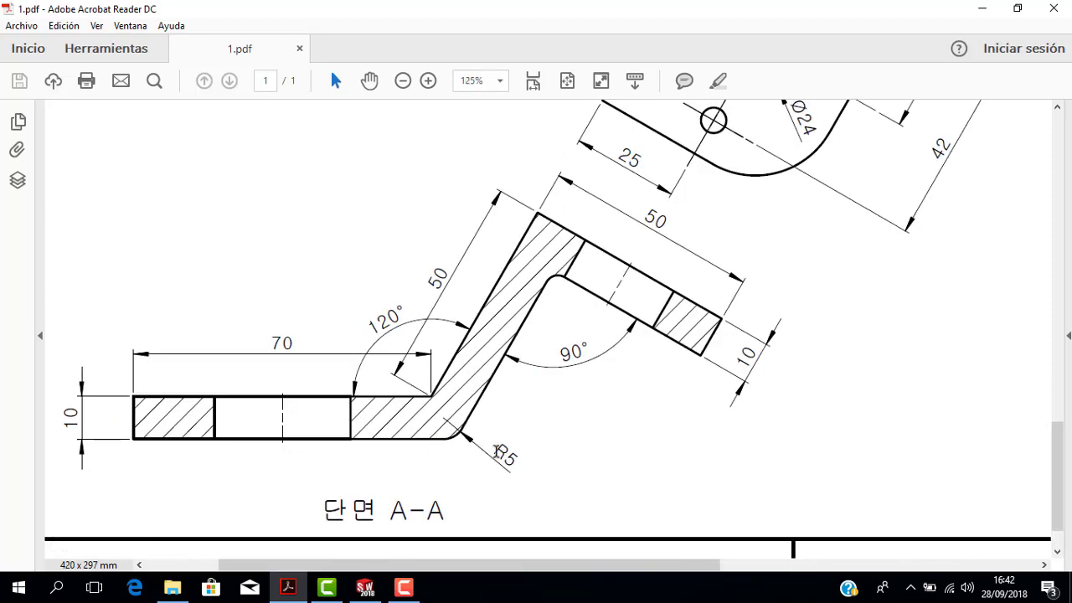
{"action": "scroll", "coordinate": [494, 452], "scroll_direction": "down", "scroll_amount": 1}
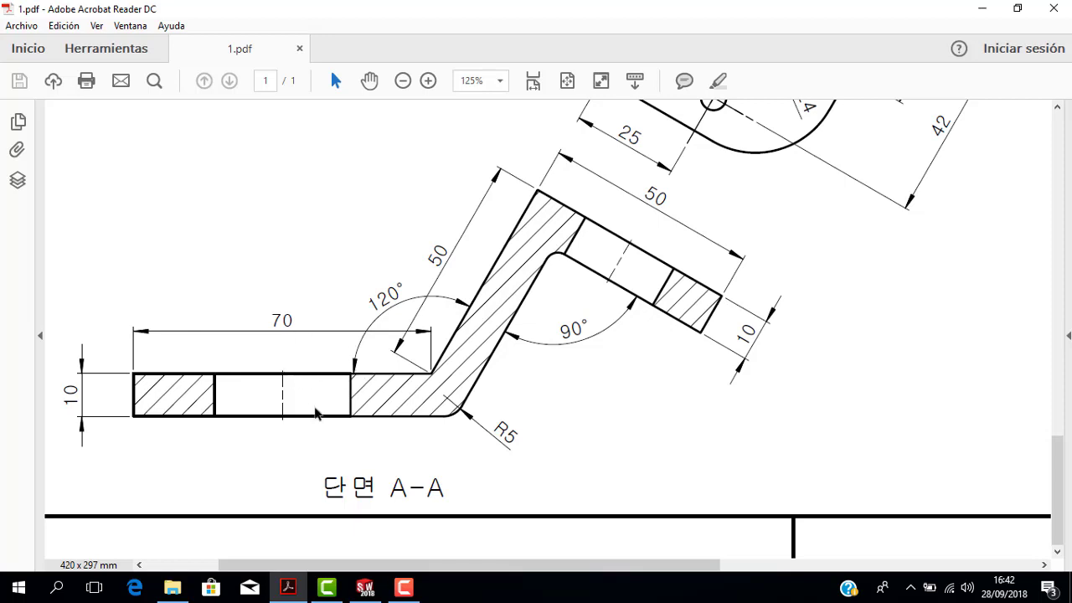
In Croquis1, draw a horizontal line from the origin to the left using Línea
{"action": "left_click", "coordinate": [365, 587]}
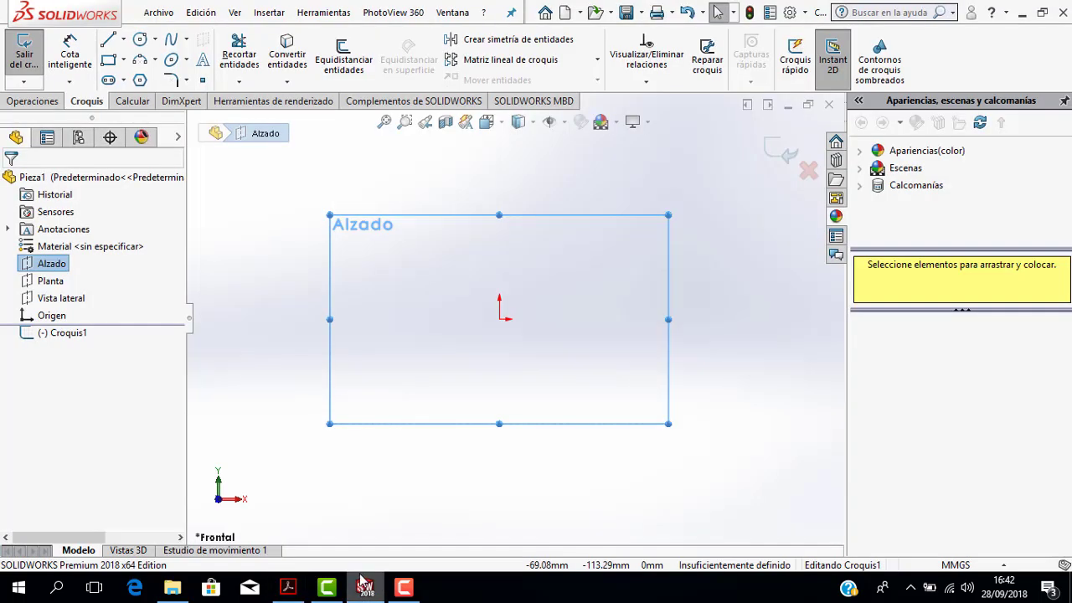
{"action": "left_click", "coordinate": [123, 42]}
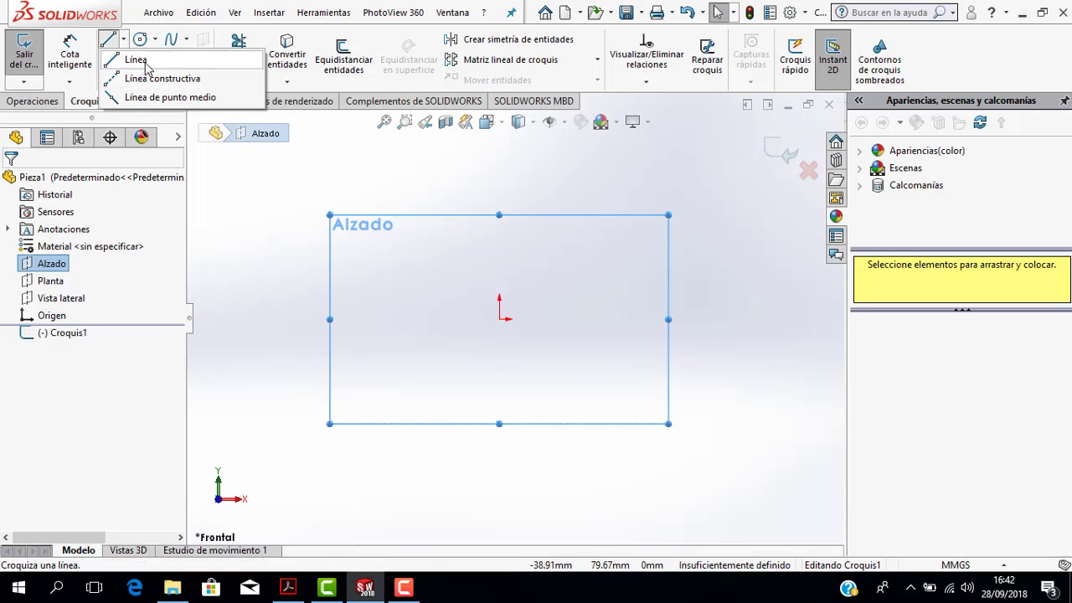
{"action": "left_click", "coordinate": [136, 59]}
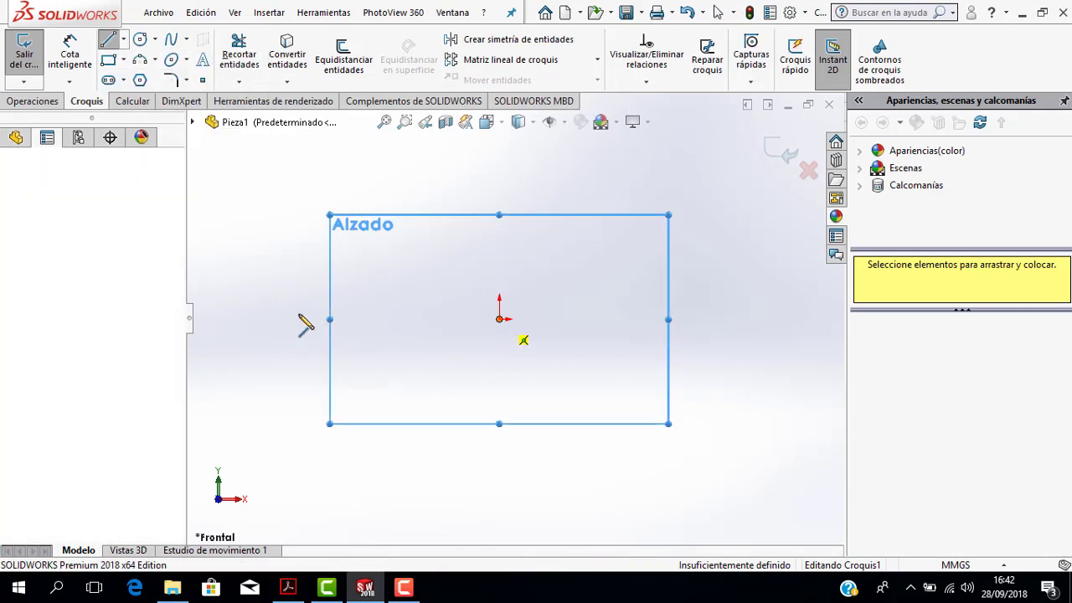
{"action": "left_click", "coordinate": [499, 318]}
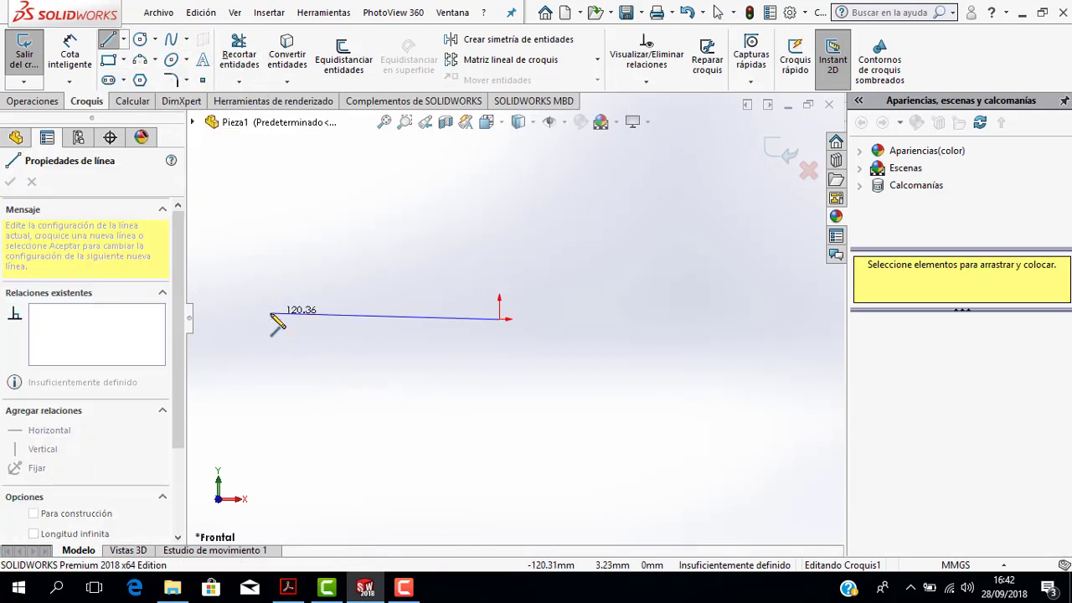
{"action": "left_click", "coordinate": [271, 318]}
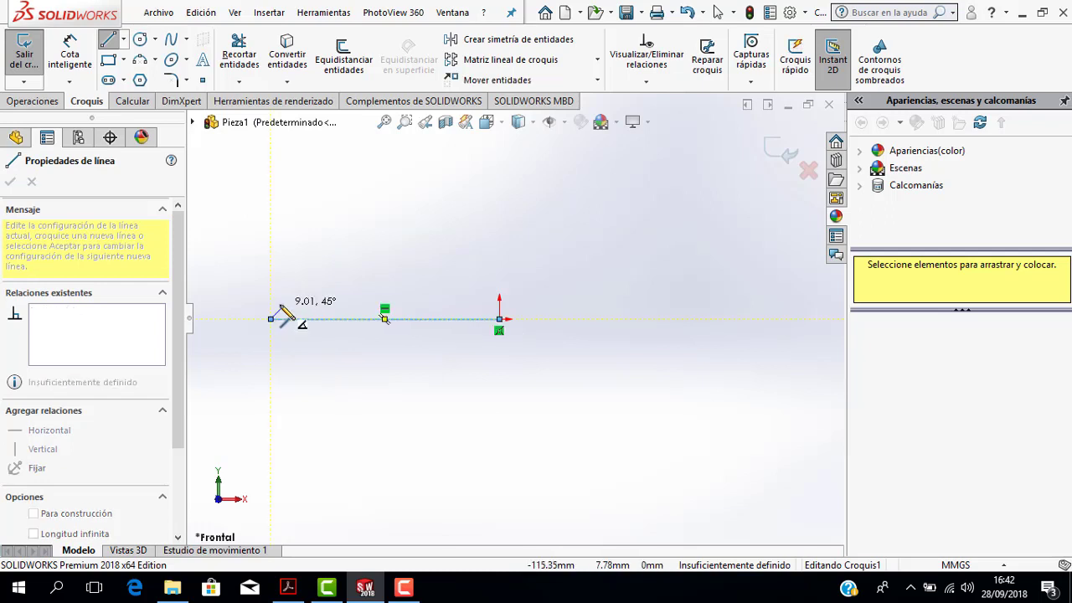
{"action": "key", "text": "Escape"}
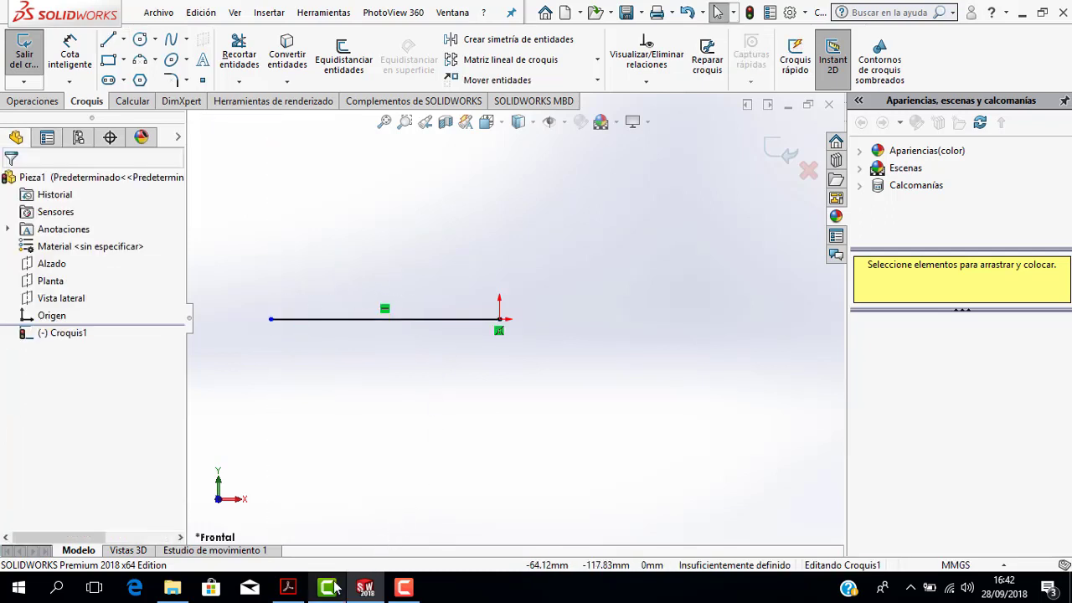
Sketch a slanted line from the origin running up and to the right
{"action": "left_click", "coordinate": [298, 587]}
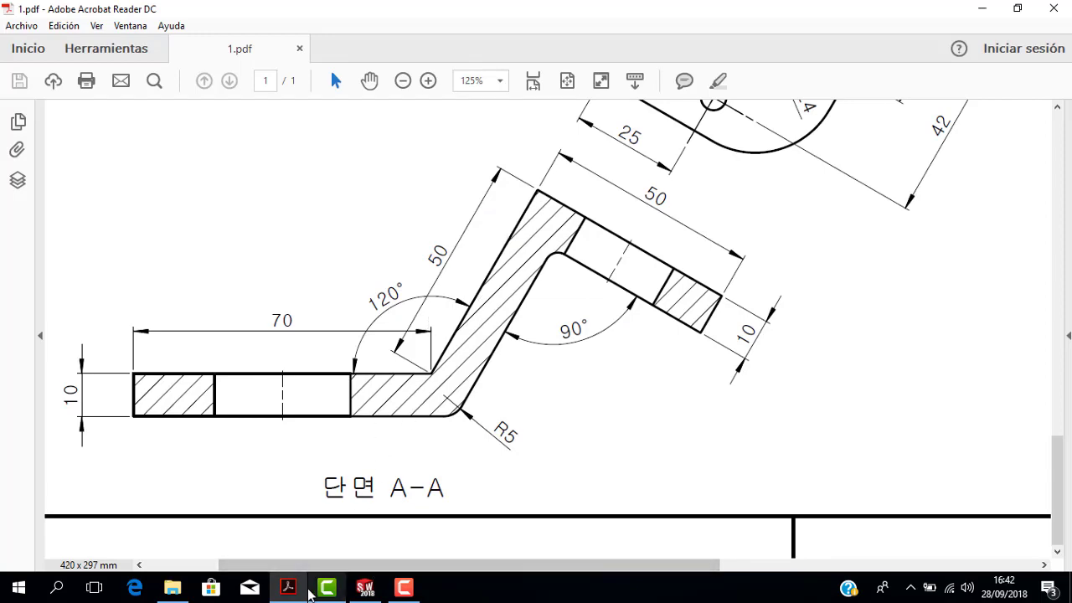
{"action": "left_click", "coordinate": [361, 592]}
{"action": "left_click", "coordinate": [107, 40]}
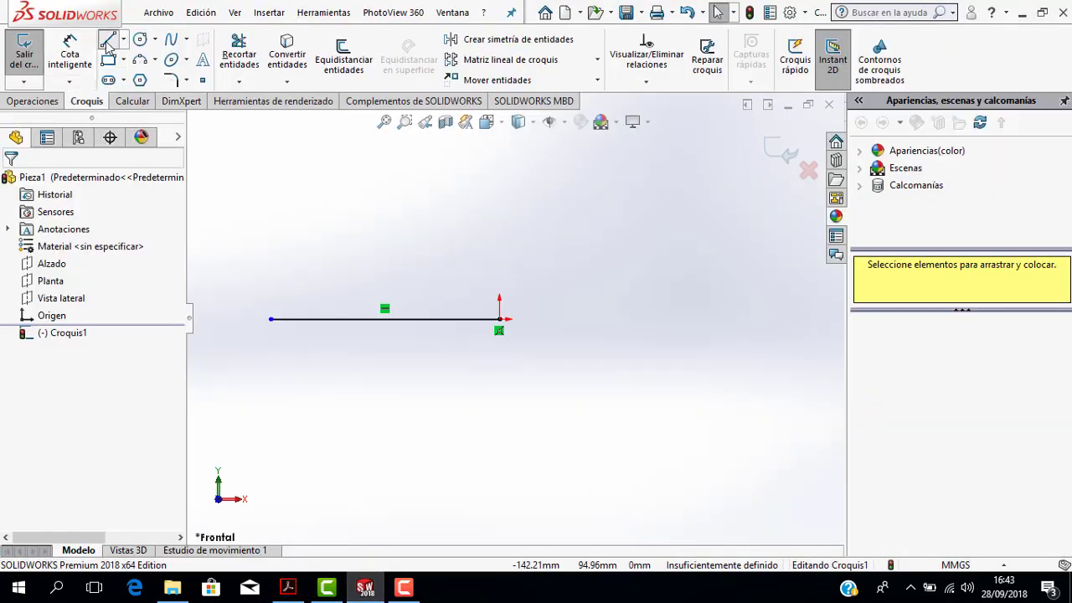
{"action": "left_click", "coordinate": [499, 319]}
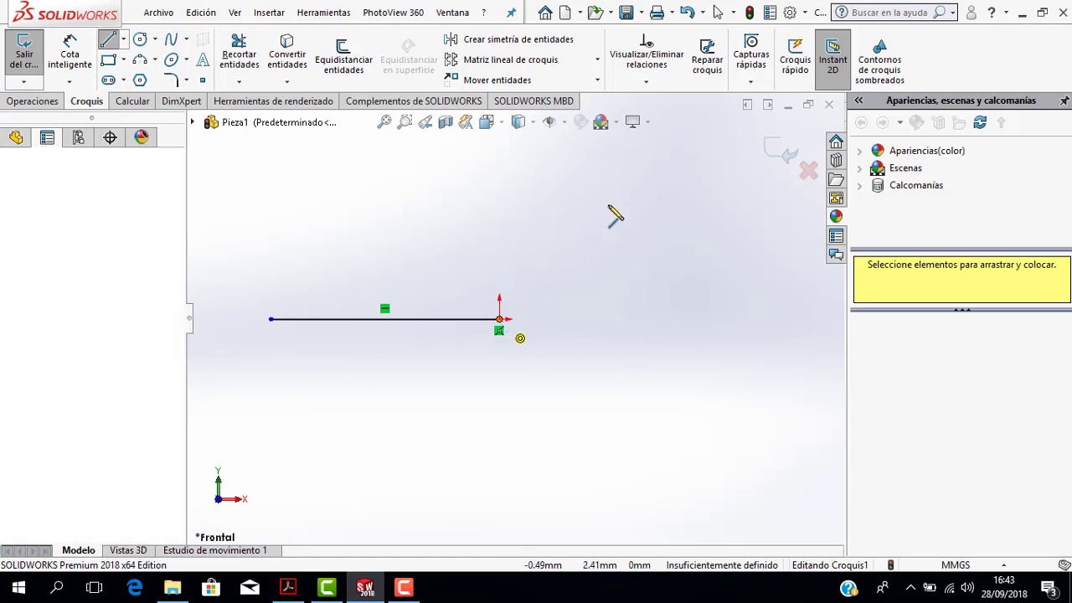
{"action": "left_click", "coordinate": [634, 173]}
{"action": "key", "text": "Escape"}
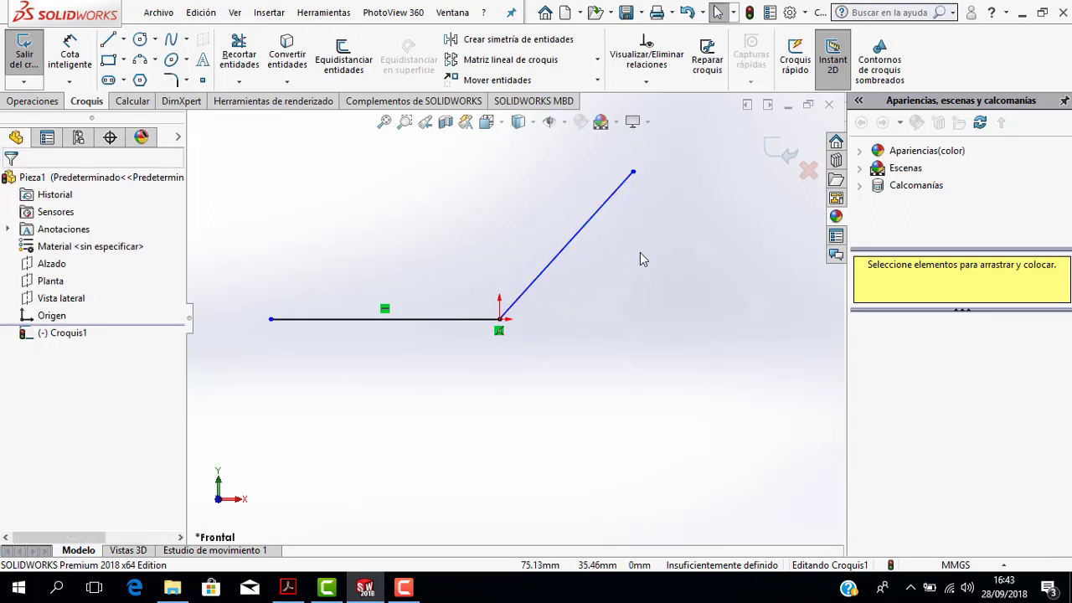
{"action": "scroll", "coordinate": [639, 252], "scroll_direction": "up", "scroll_amount": 1}
{"action": "scroll", "coordinate": [527, 239], "scroll_direction": "down", "scroll_amount": 2}
{"action": "scroll", "coordinate": [392, 326], "scroll_direction": "up", "scroll_amount": 1}
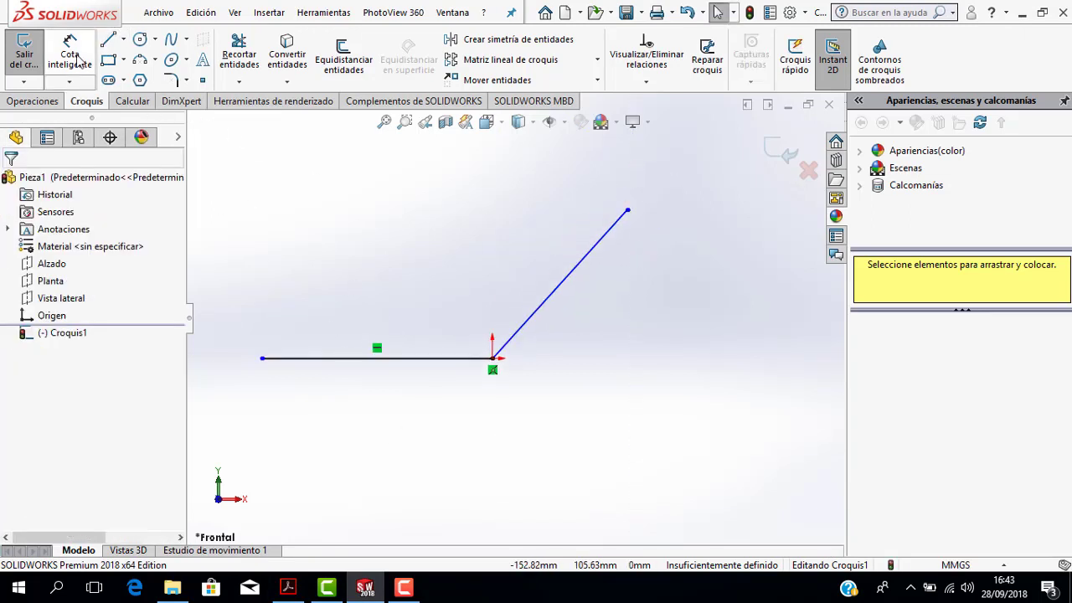
Dimension the base line to 70, the slanted line to 50, and their angle to 120°
{"action": "left_click", "coordinate": [371, 359]}
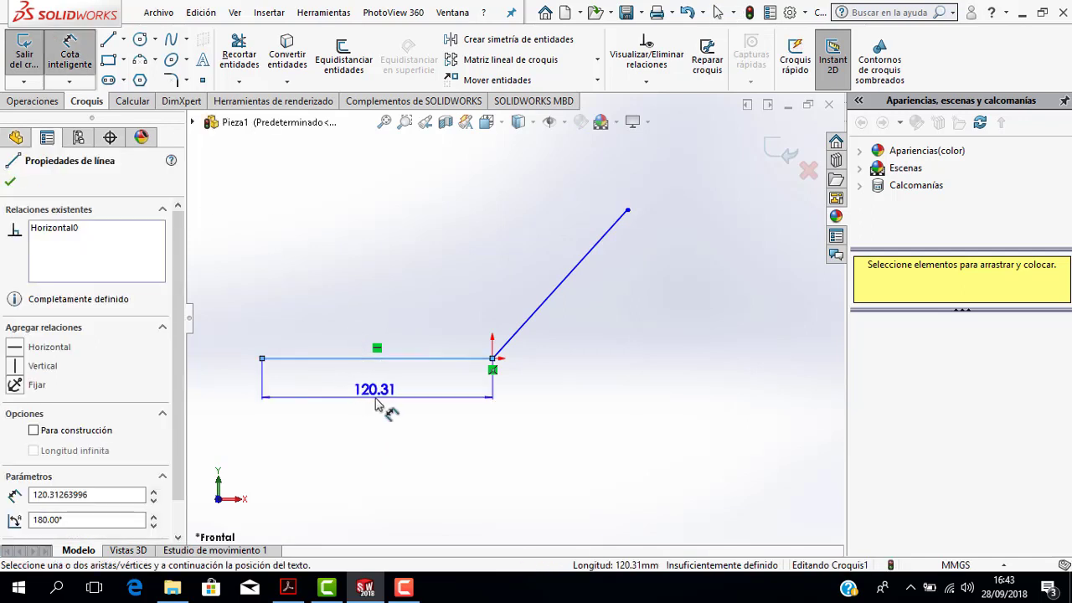
{"action": "left_click", "coordinate": [376, 402]}
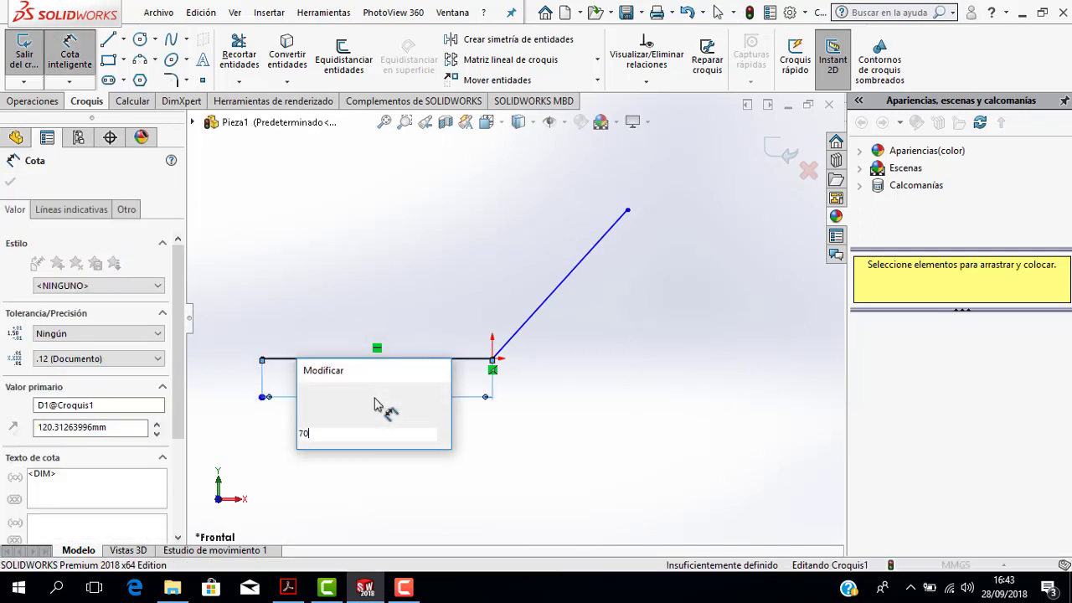
{"action": "type", "text": "70"}
{"action": "key", "text": "Return"}
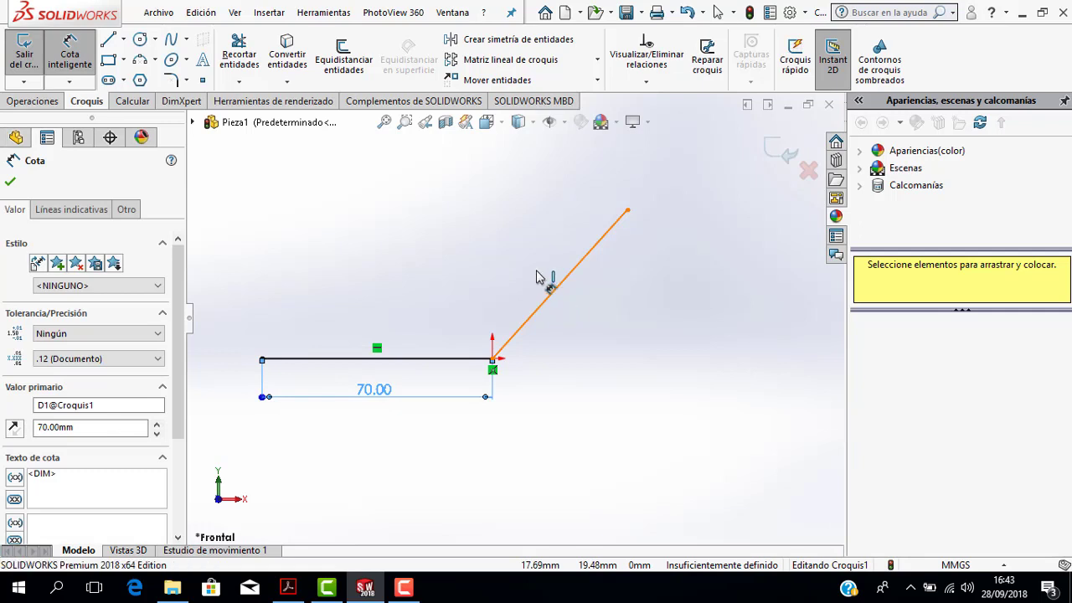
{"action": "left_click", "coordinate": [549, 297]}
{"action": "left_click", "coordinate": [533, 265]}
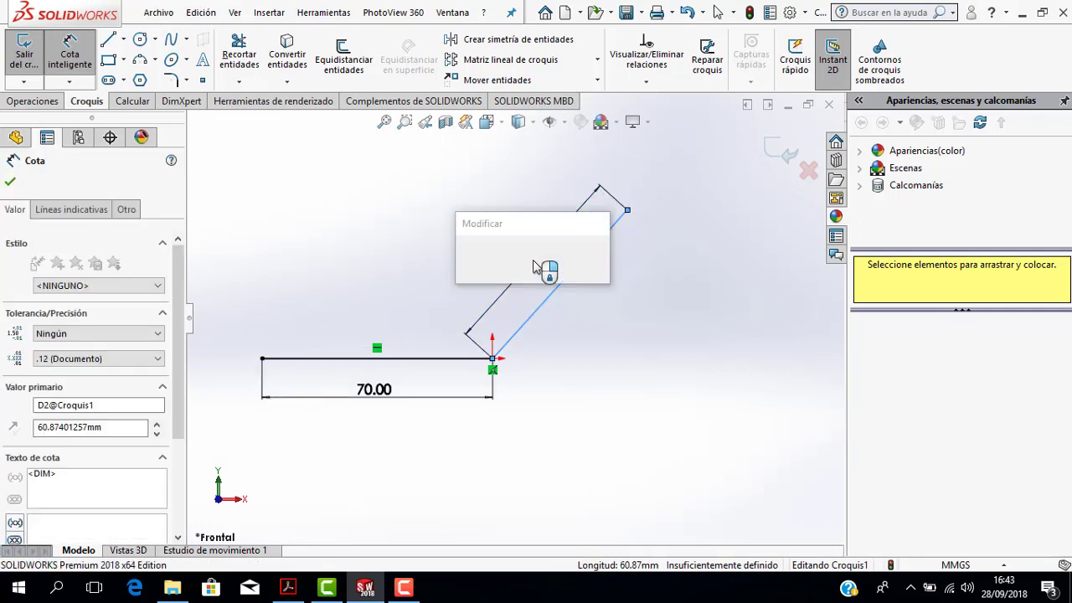
{"action": "type", "text": "50"}
{"action": "key", "text": "Return"}
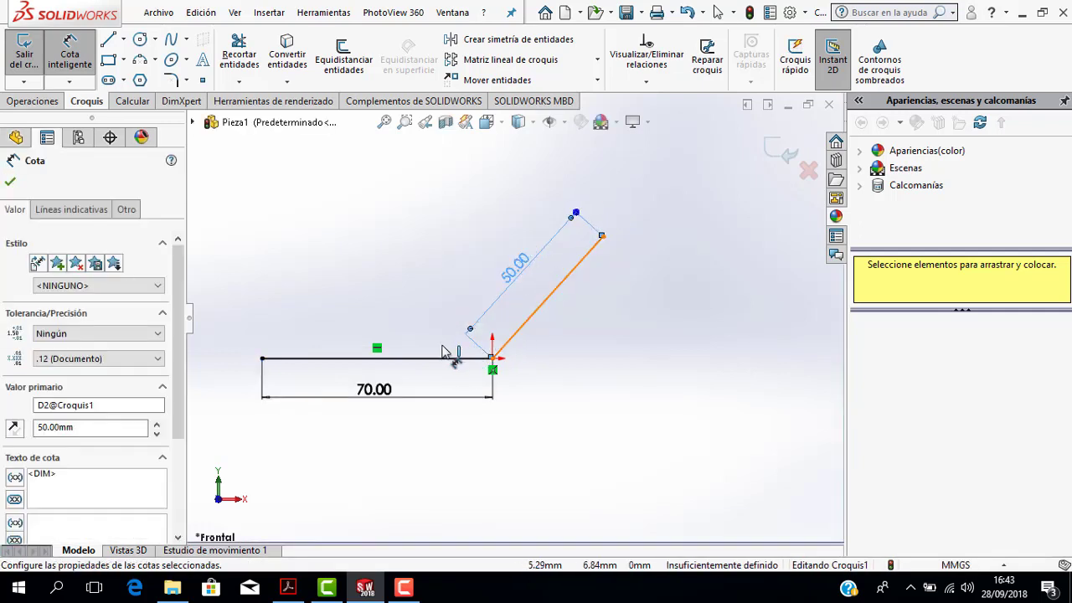
{"action": "left_click", "coordinate": [414, 359]}
{"action": "left_click", "coordinate": [512, 328]}
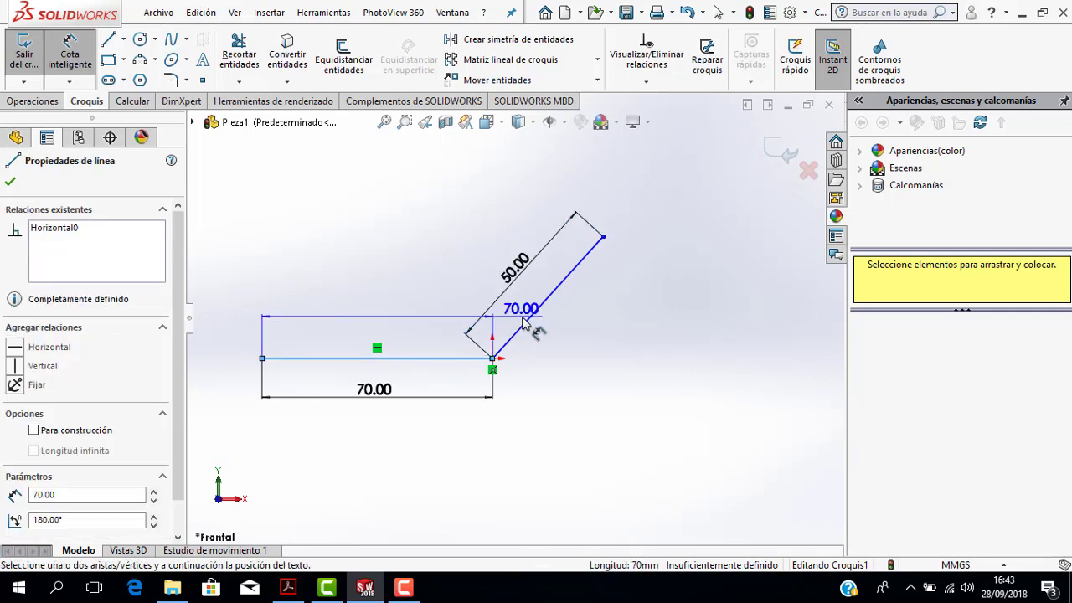
{"action": "left_click", "coordinate": [459, 276]}
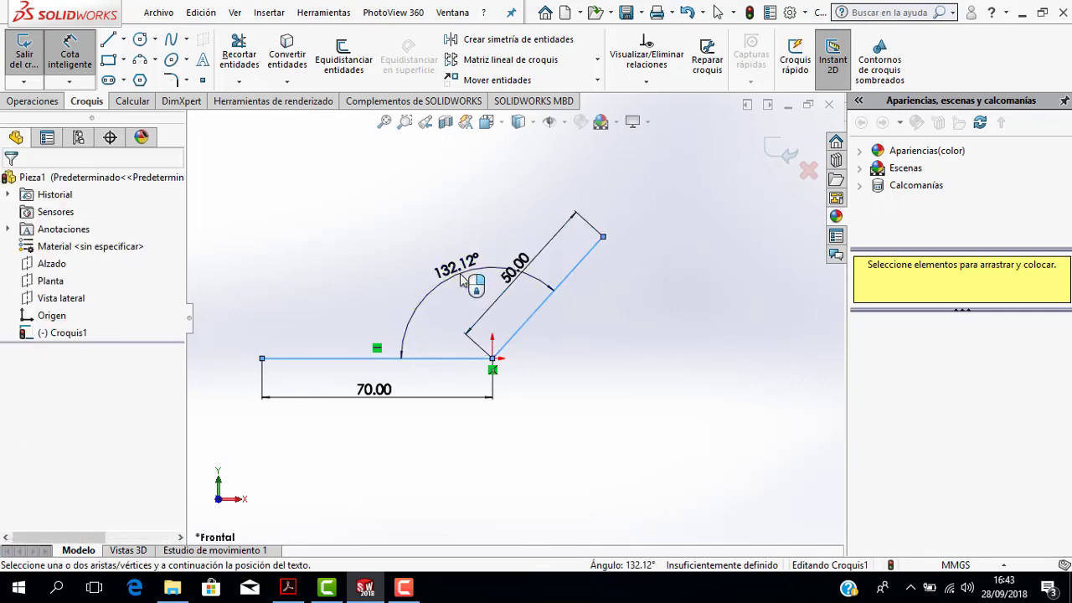
{"action": "type", "text": "120"}
{"action": "key", "text": "Return"}
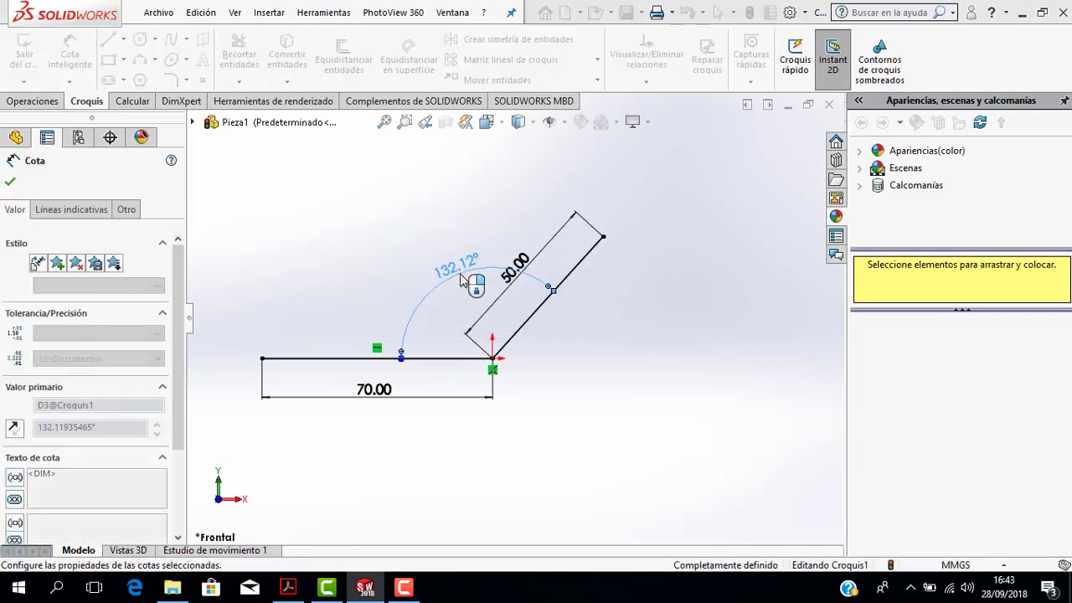
Close the dimension tool and compare the finished sketch against the PDF drawing
{"action": "left_click", "coordinate": [11, 183]}
{"action": "scroll", "coordinate": [527, 352], "scroll_direction": "down", "scroll_amount": 1}
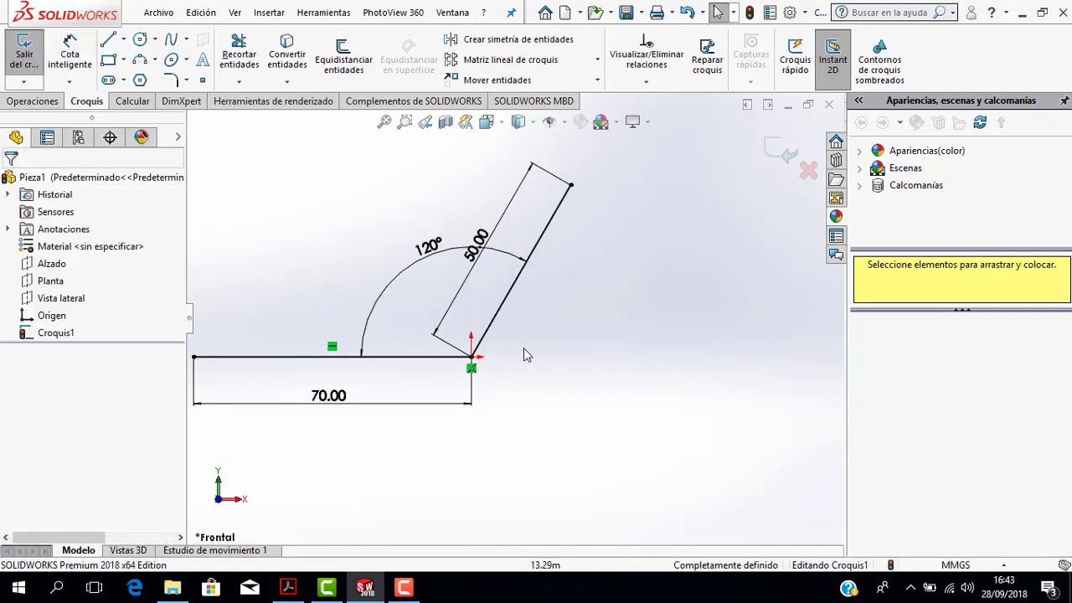
{"action": "scroll", "coordinate": [524, 348], "scroll_direction": "up", "scroll_amount": 1}
{"action": "left_click", "coordinate": [288, 588]}
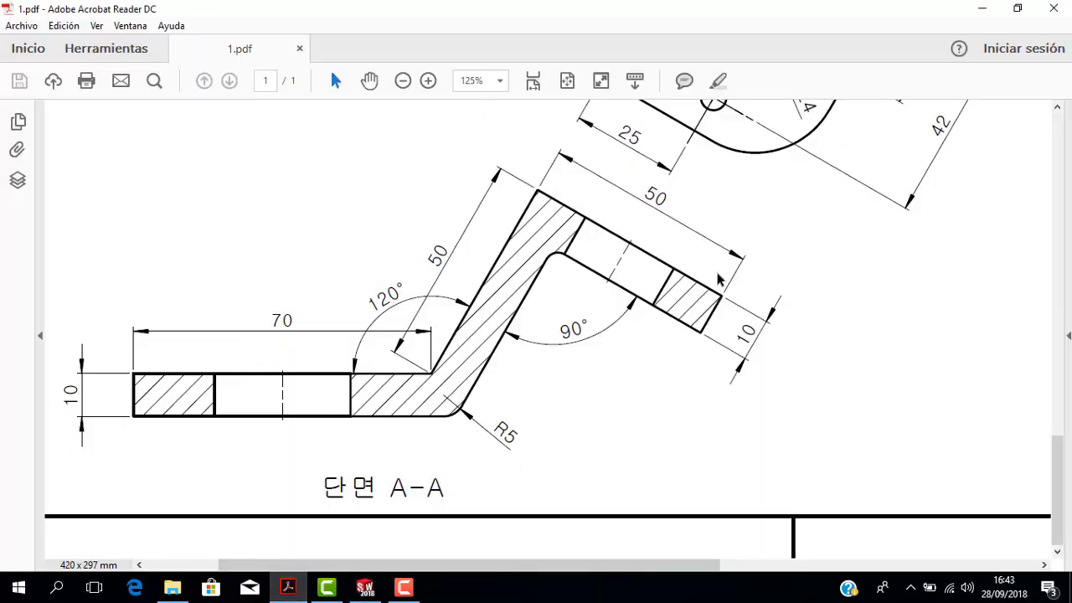
{"action": "left_click", "coordinate": [365, 588]}
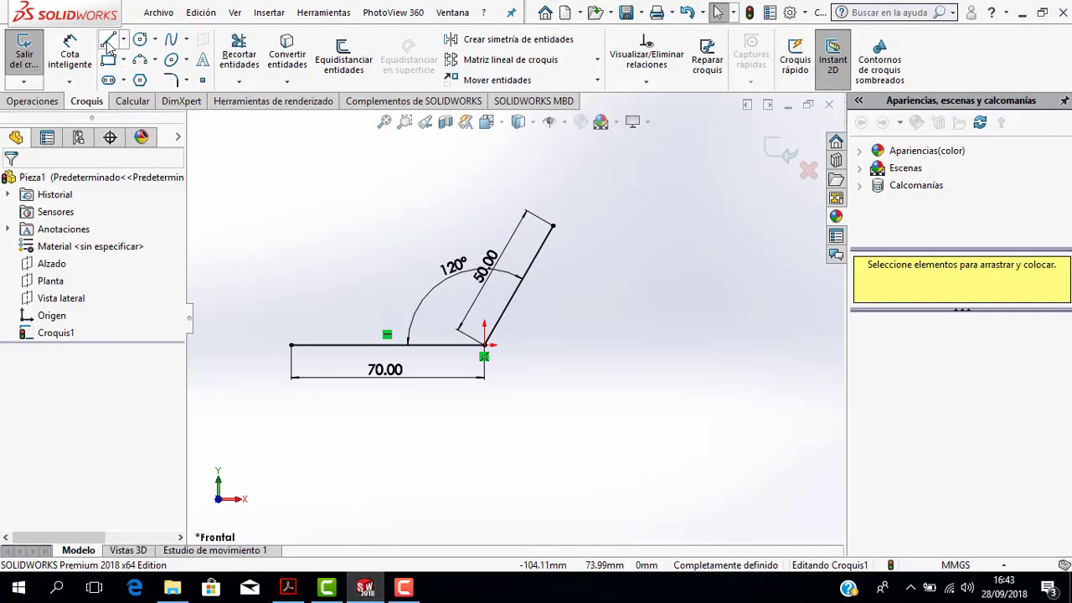
Draw a third line from the slanted line's top end, perpendicular to it
{"action": "left_click", "coordinate": [553, 225]}
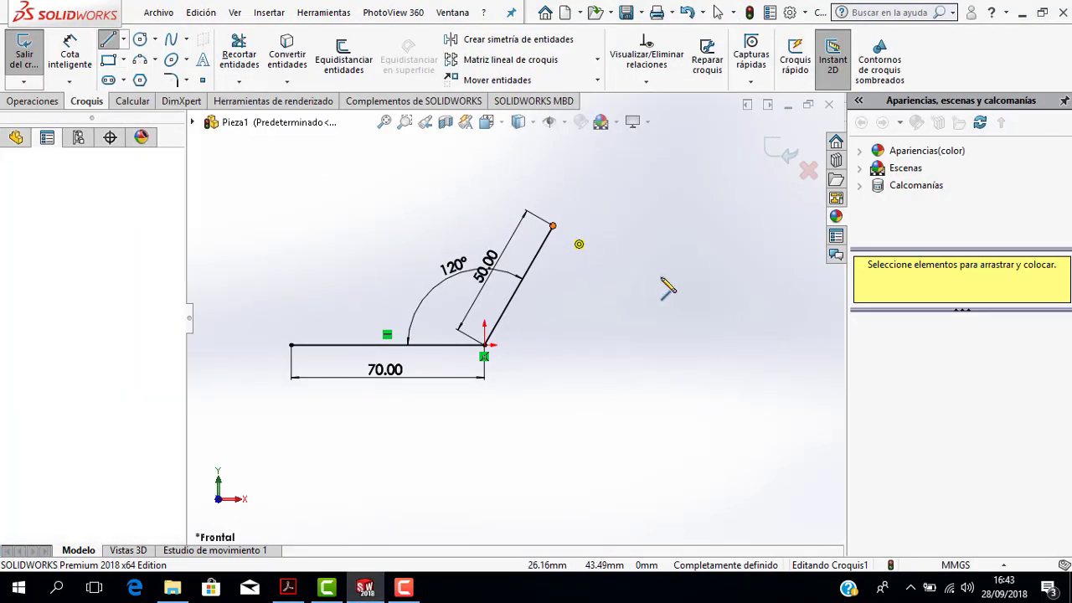
{"action": "left_click", "coordinate": [671, 293]}
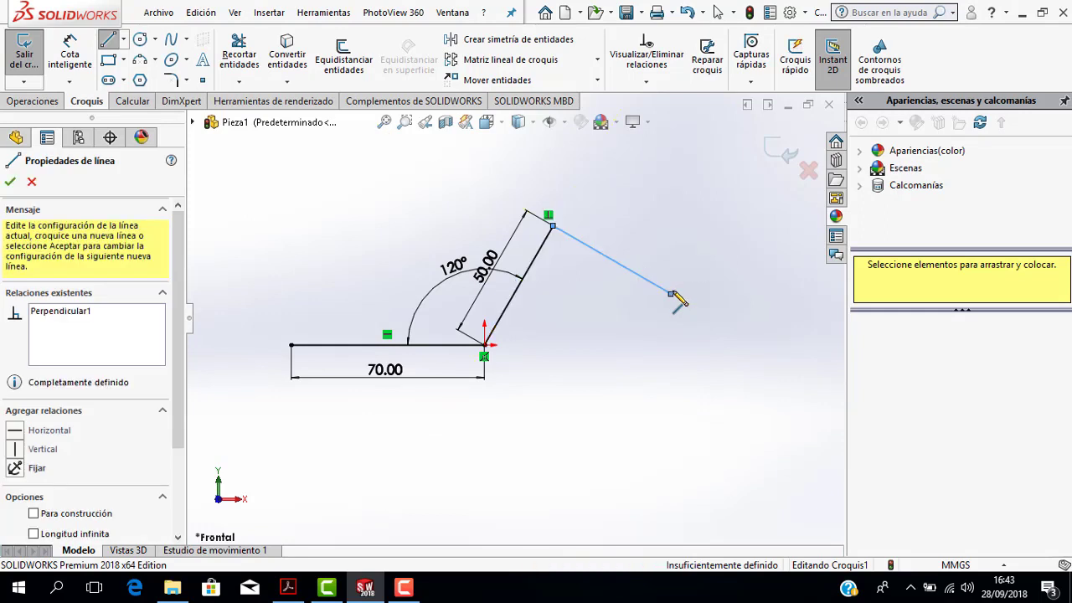
{"action": "key", "text": "Escape"}
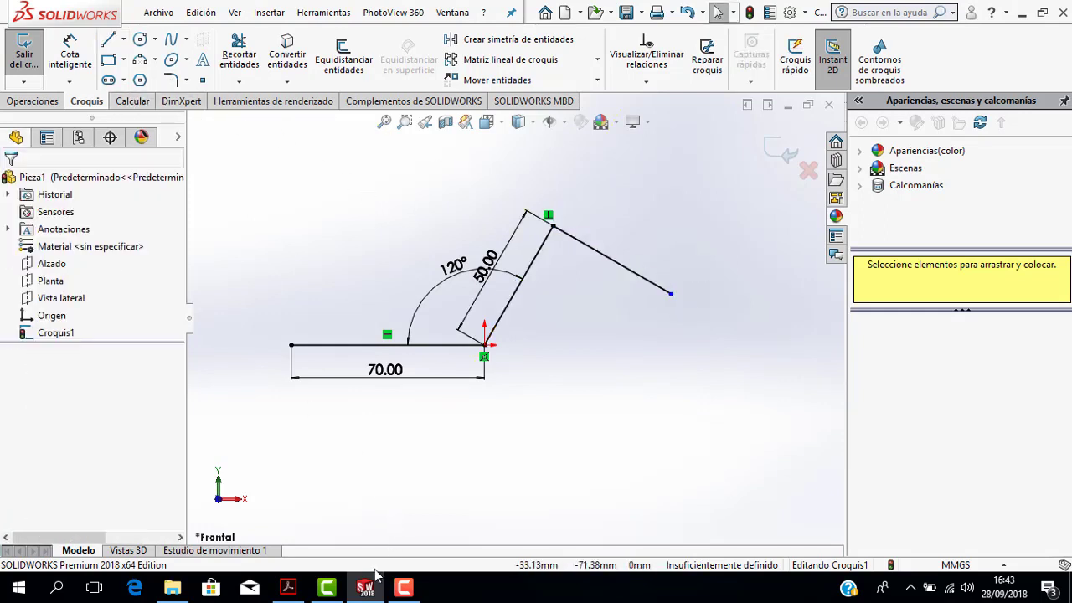
Dimension the new outer arm's length and compare it against the PDF drawing
{"action": "left_click", "coordinate": [69, 55]}
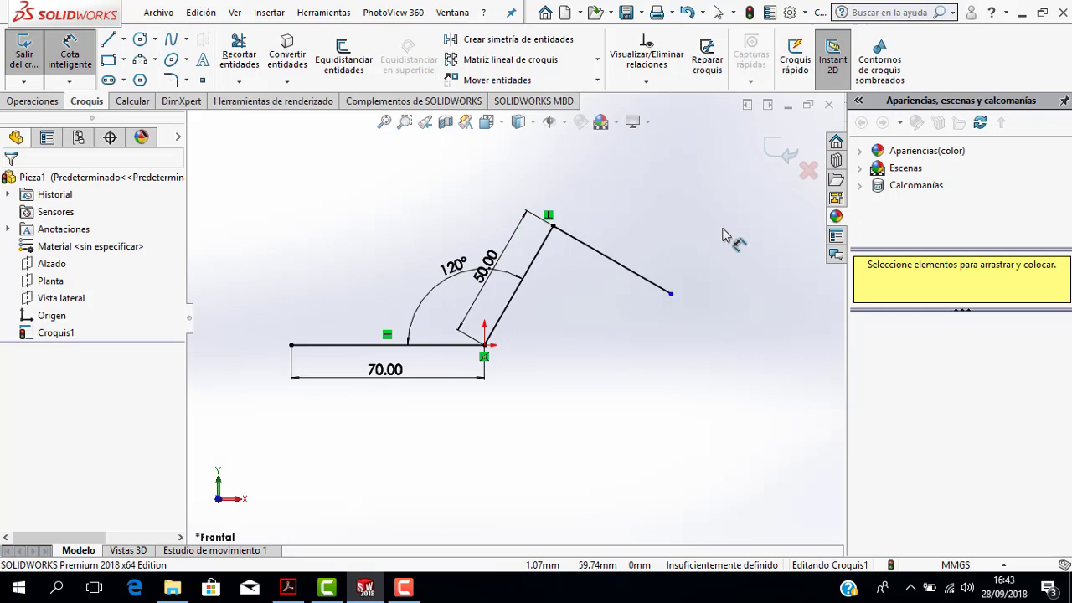
{"action": "left_click", "coordinate": [641, 270]}
{"action": "left_click", "coordinate": [640, 236]}
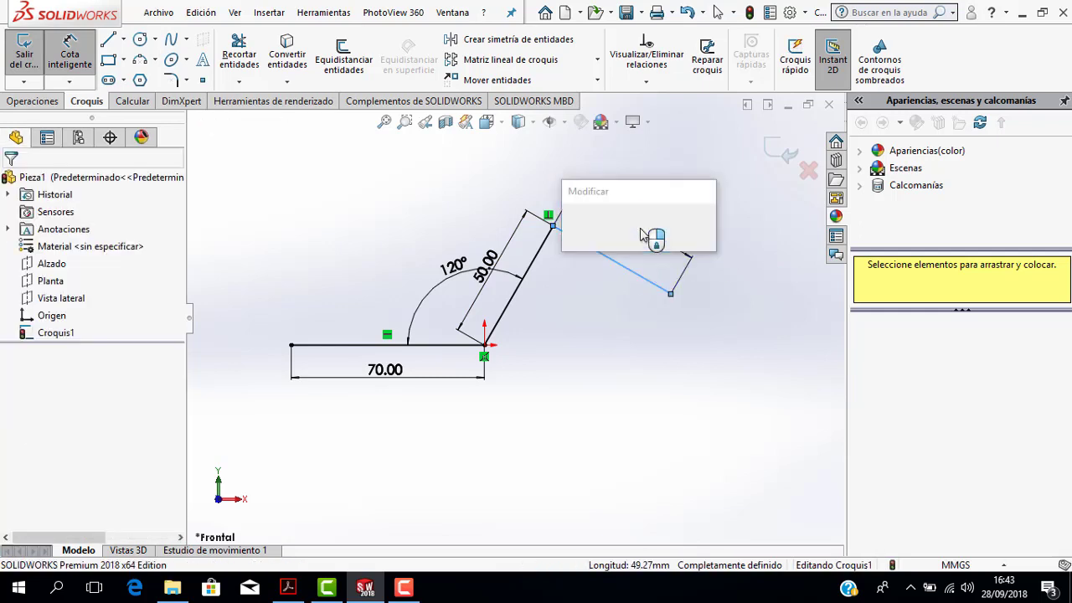
{"action": "key", "text": "Return"}
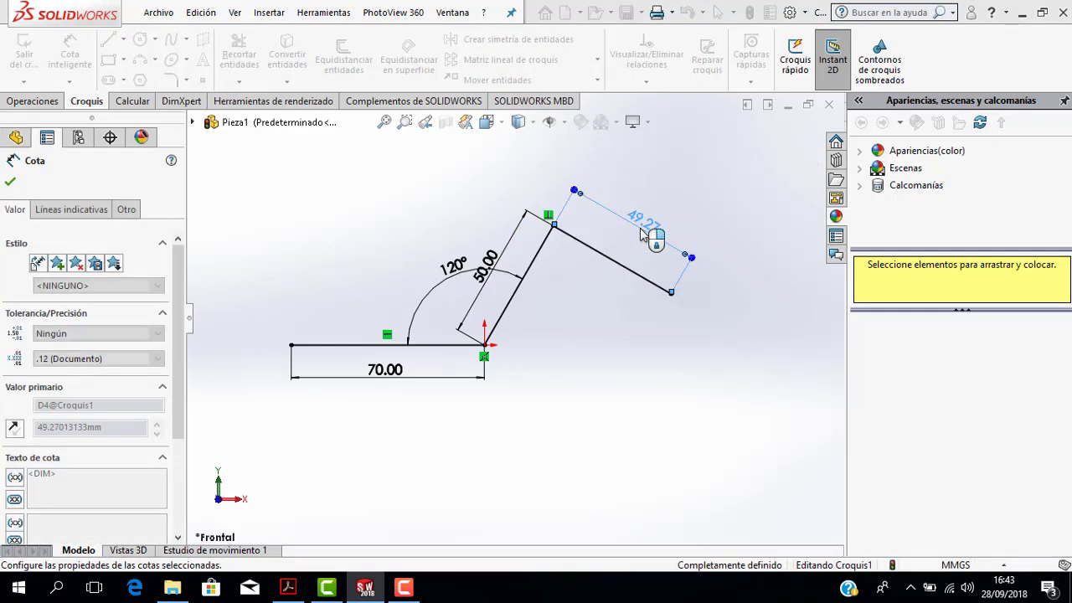
{"action": "left_click", "coordinate": [288, 587]}
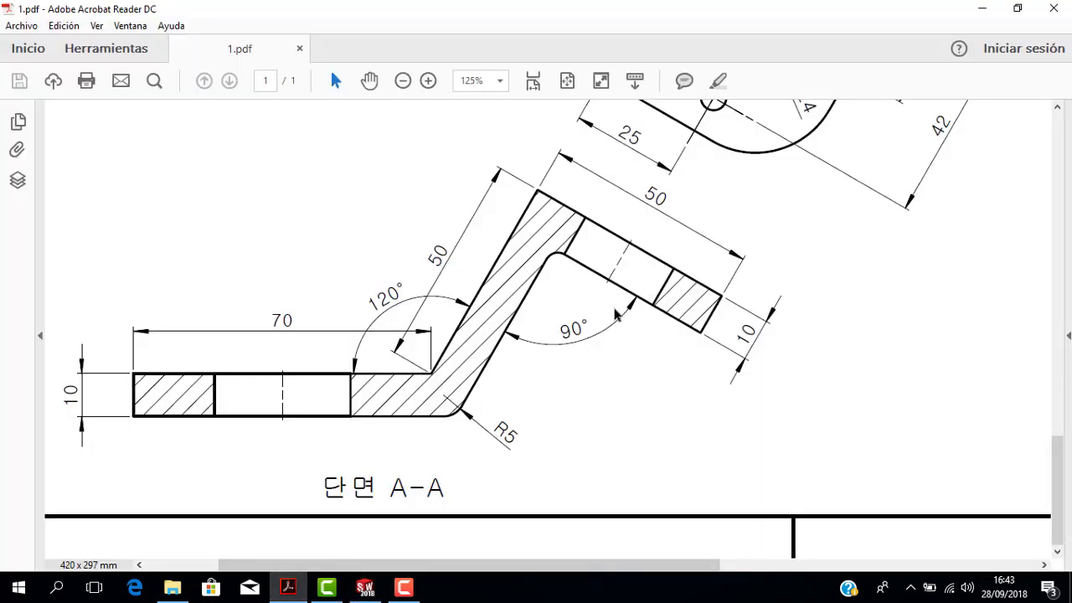
{"action": "left_click", "coordinate": [365, 587]}
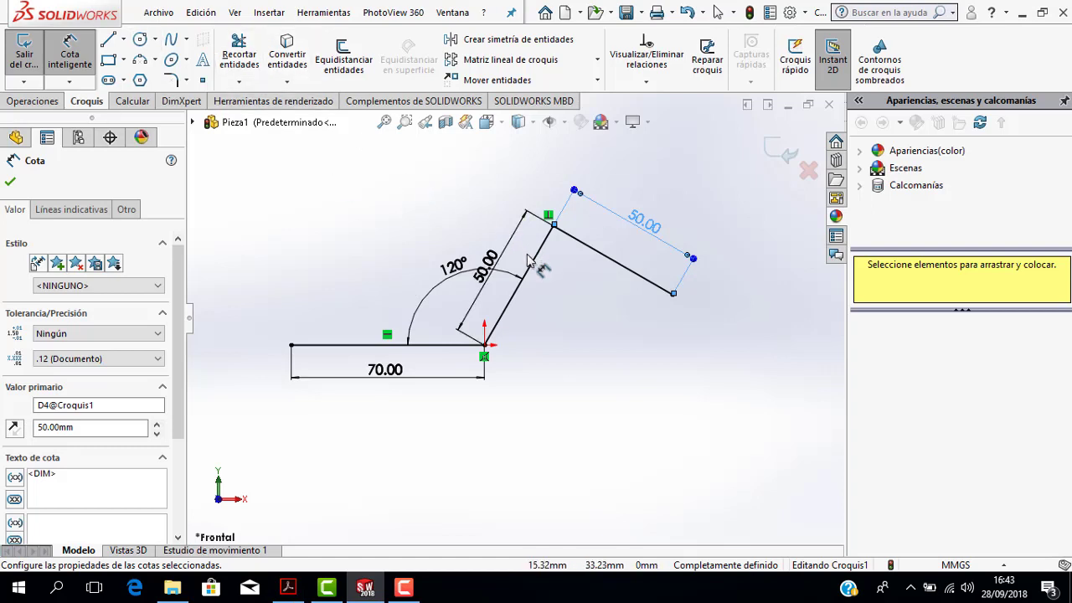
Try a 90° angle between the two arms, decline it as redundant, and recheck the PDF
{"action": "left_click", "coordinate": [609, 260]}
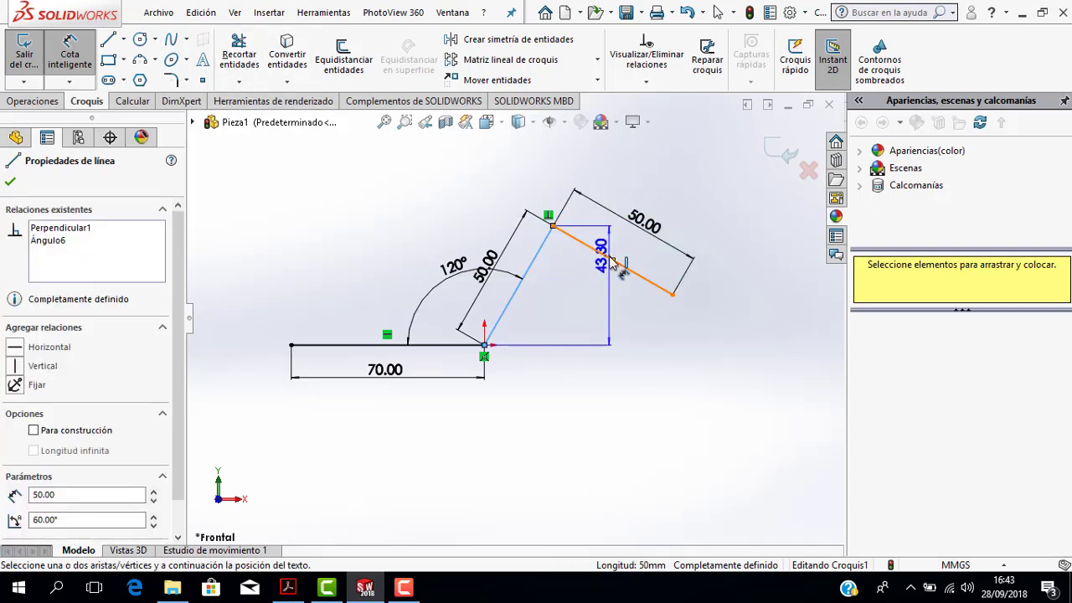
{"action": "left_click", "coordinate": [592, 299]}
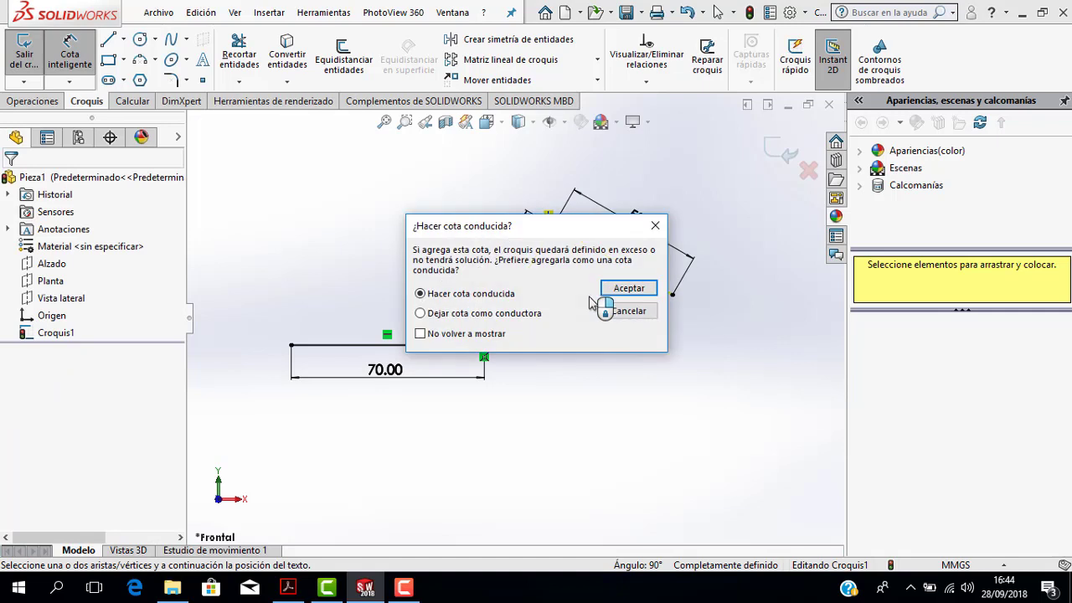
{"action": "left_click", "coordinate": [623, 317]}
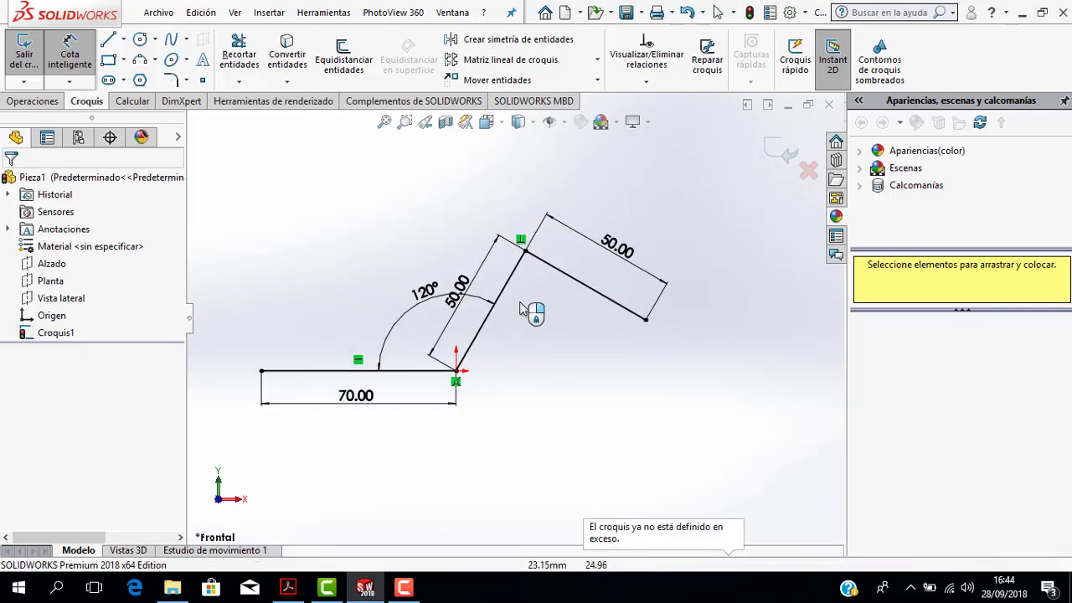
{"action": "scroll", "coordinate": [518, 292], "scroll_direction": "down", "scroll_amount": 2}
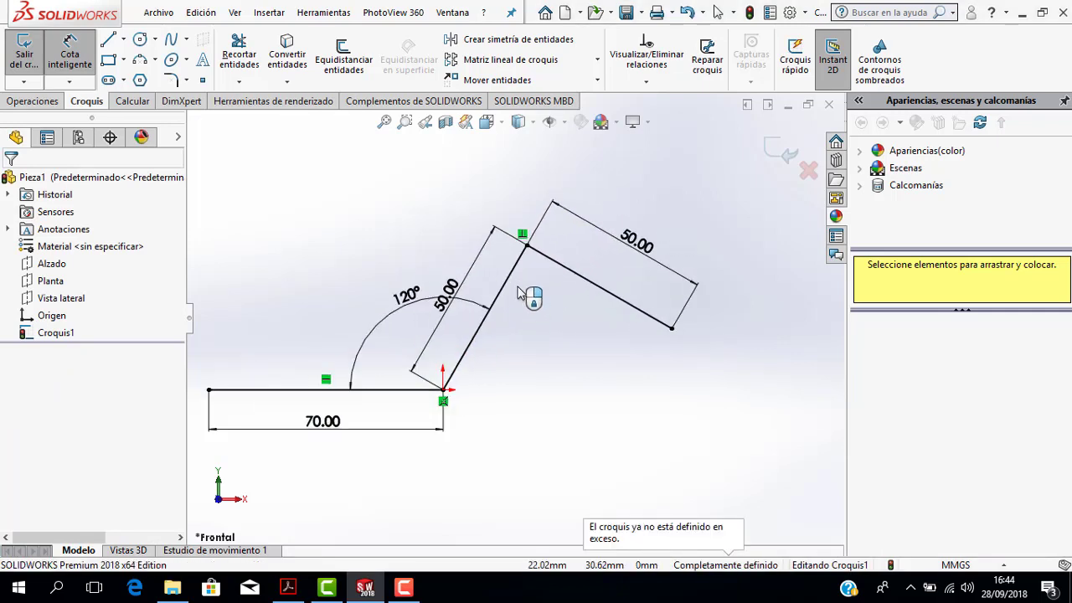
{"action": "left_click", "coordinate": [73, 69]}
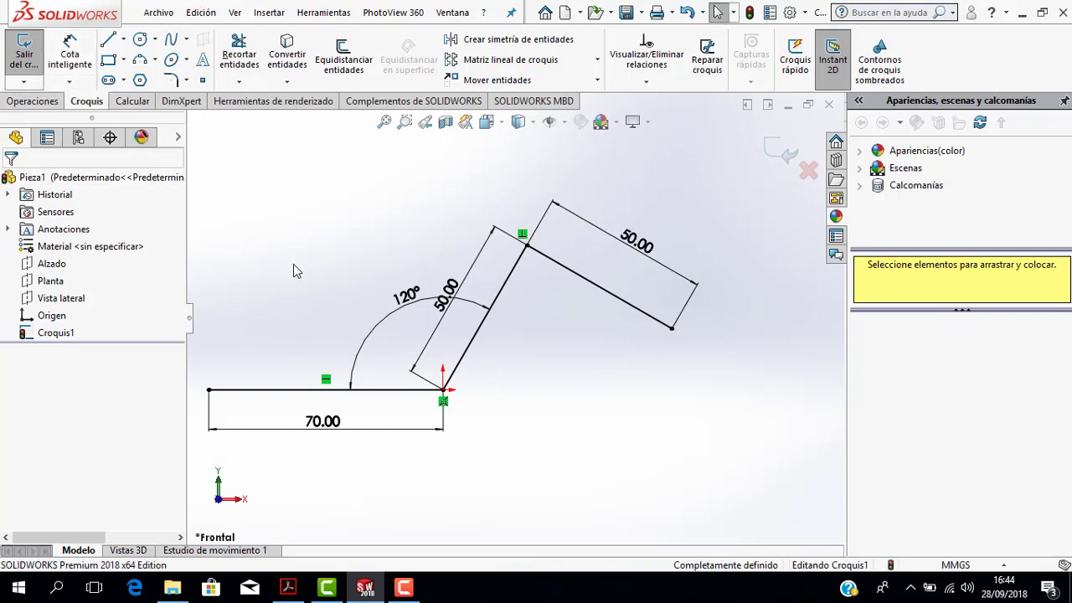
{"action": "scroll", "coordinate": [547, 353], "scroll_direction": "up", "scroll_amount": 2}
{"action": "scroll", "coordinate": [505, 383], "scroll_direction": "down", "scroll_amount": 2}
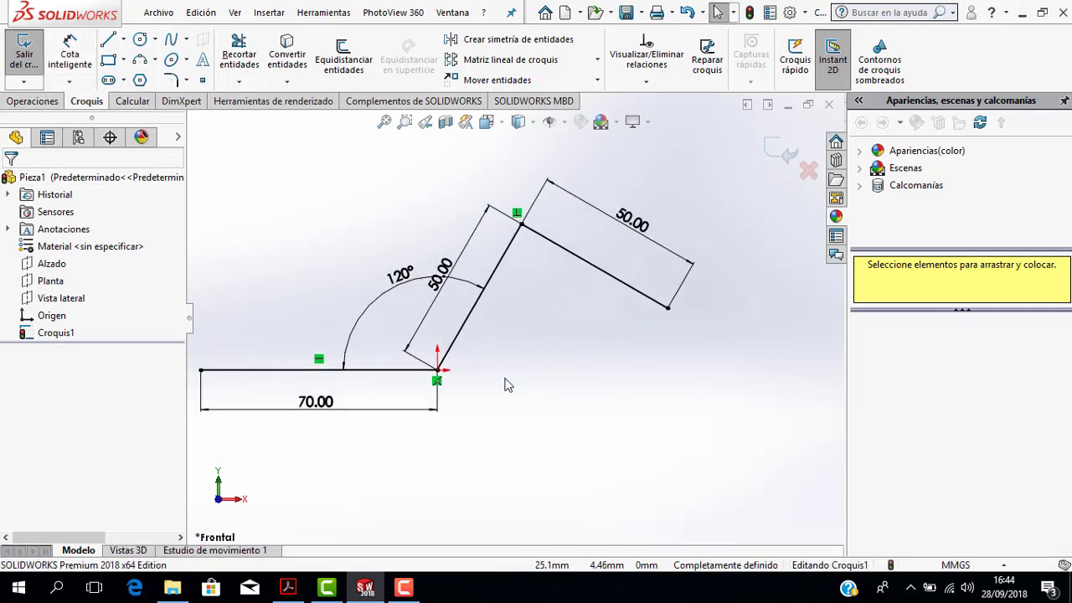
{"action": "left_click", "coordinate": [294, 591]}
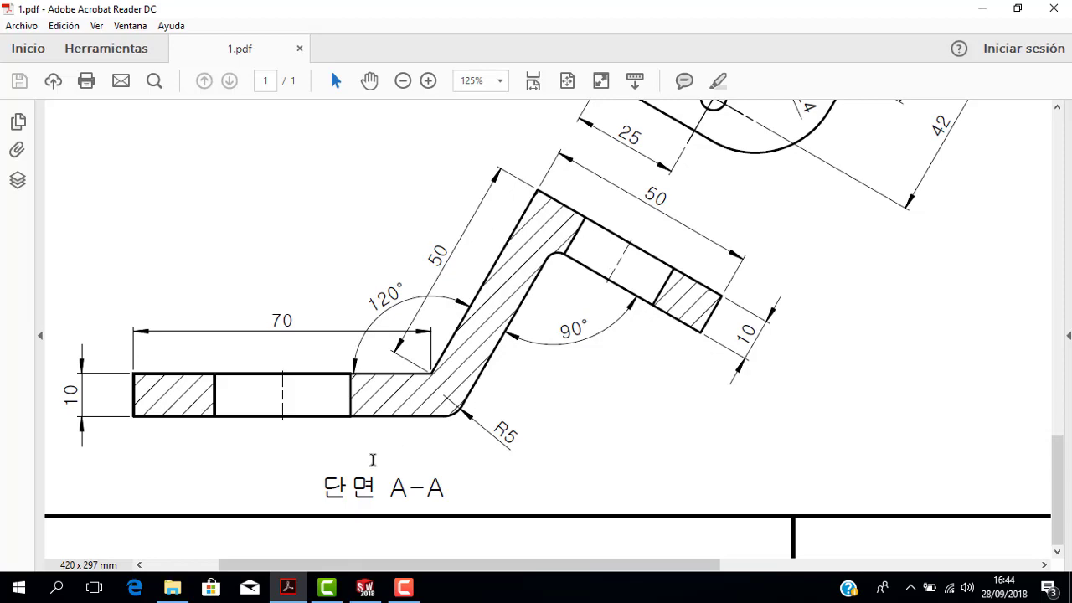
Offset the three-line bracket outline 10 mm toward its lower side
{"action": "left_click", "coordinate": [365, 587]}
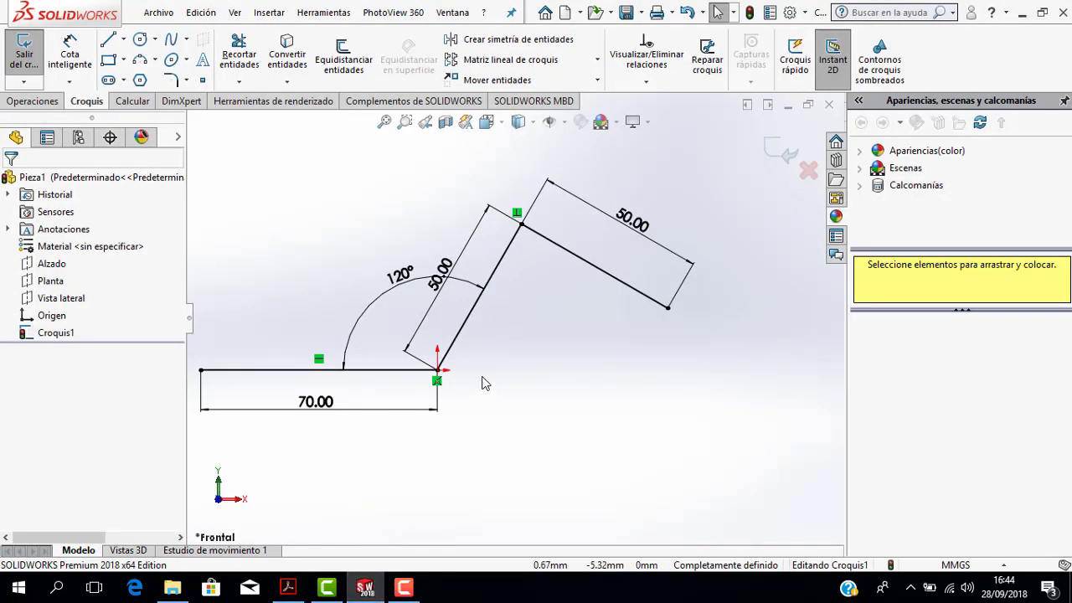
{"action": "scroll", "coordinate": [485, 383], "scroll_direction": "up", "scroll_amount": 2}
{"action": "scroll", "coordinate": [409, 362], "scroll_direction": "down", "scroll_amount": 2}
{"action": "scroll", "coordinate": [409, 356], "scroll_direction": "up", "scroll_amount": 2}
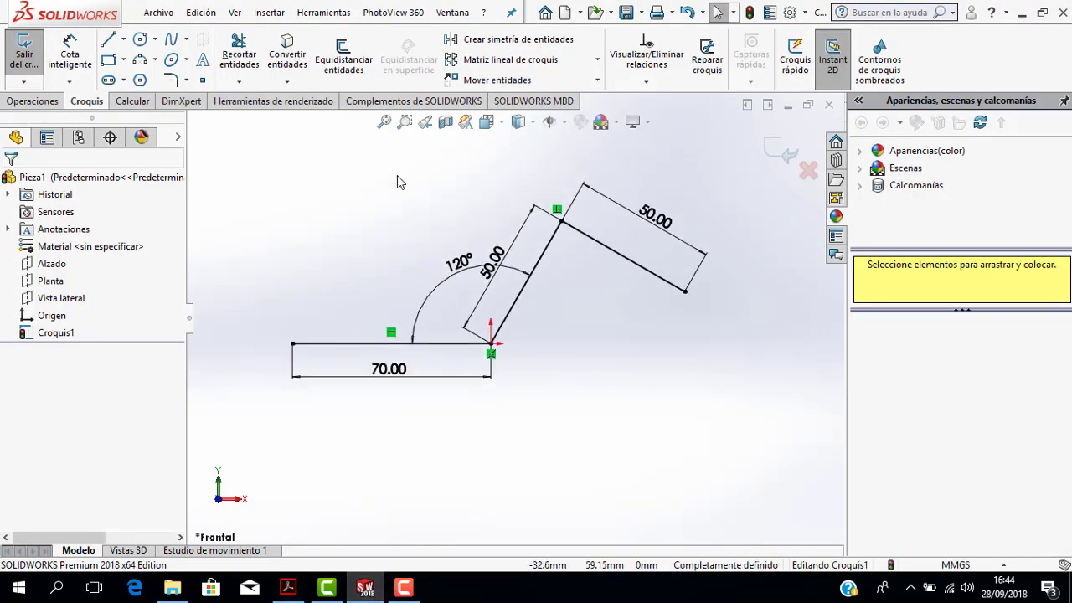
{"action": "left_click", "coordinate": [350, 74]}
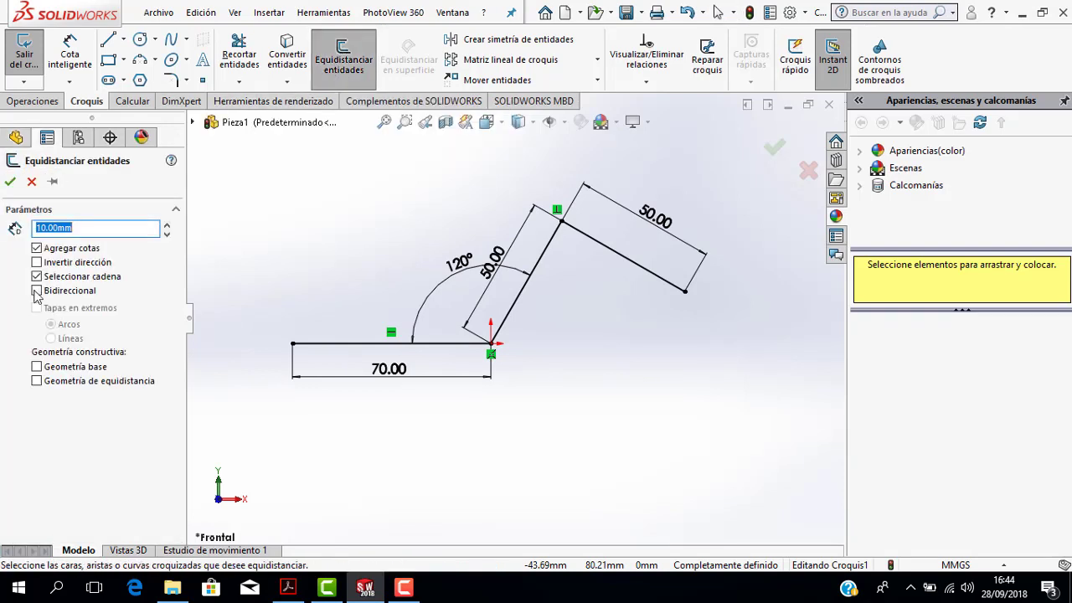
{"action": "left_click", "coordinate": [463, 344]}
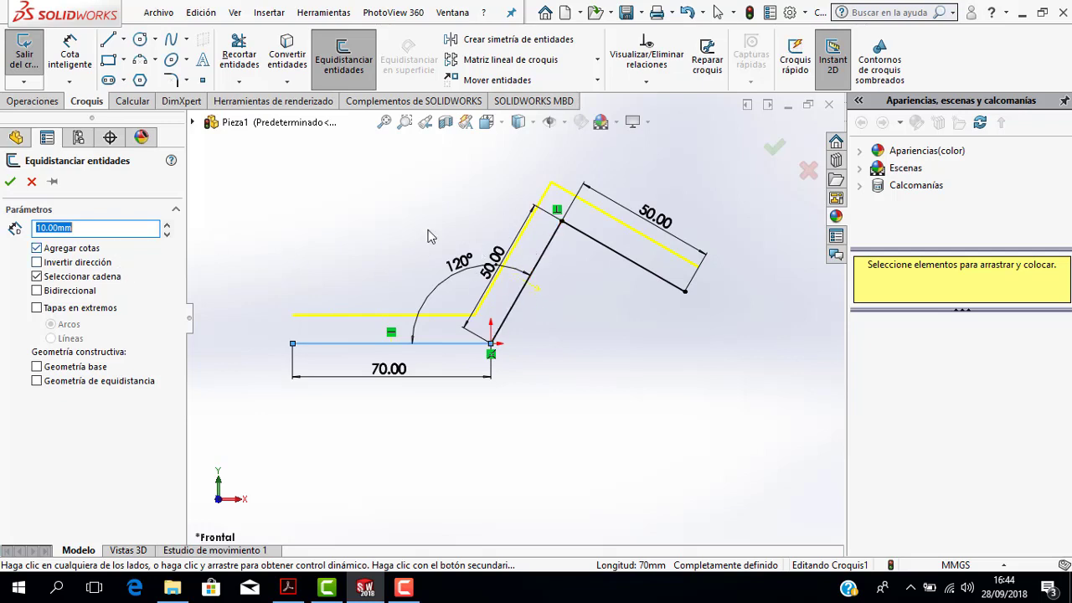
{"action": "left_click", "coordinate": [102, 263]}
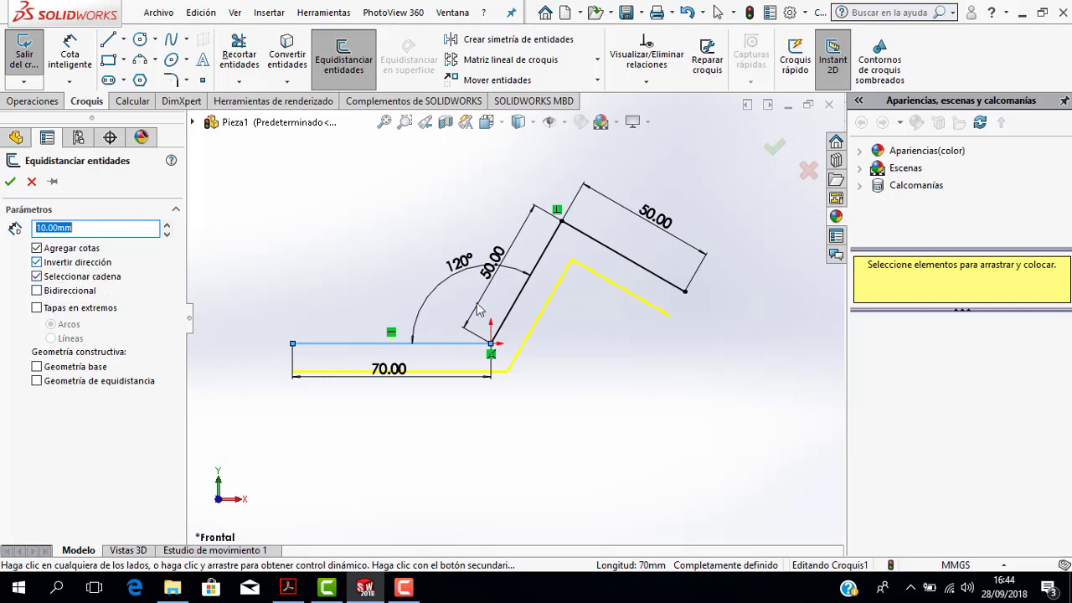
{"action": "left_click", "coordinate": [10, 181]}
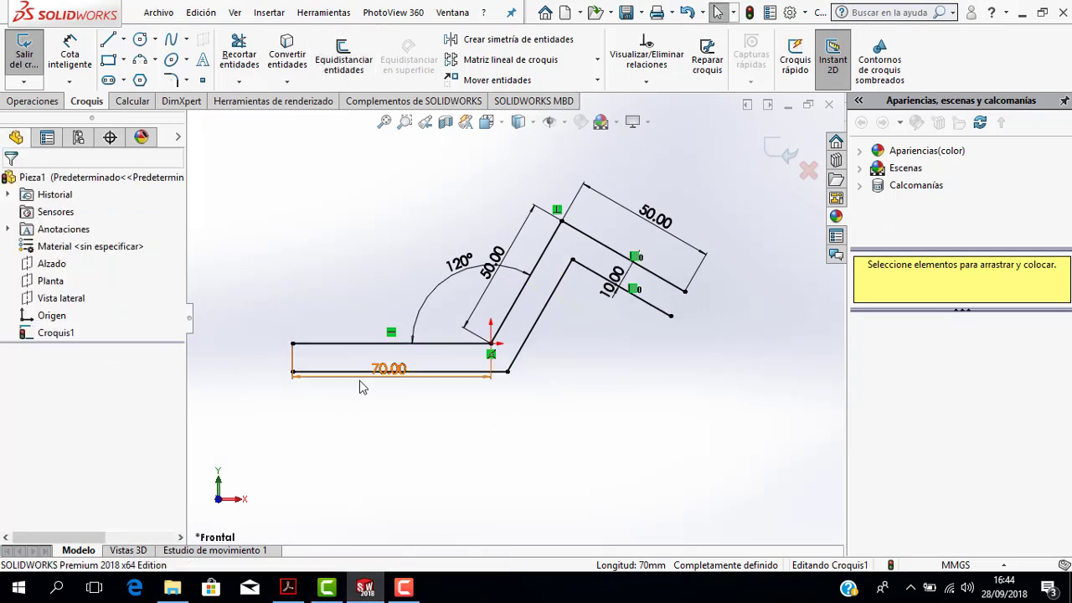
Draw a vertical line closing the base's left end
{"action": "key", "text": "f"}
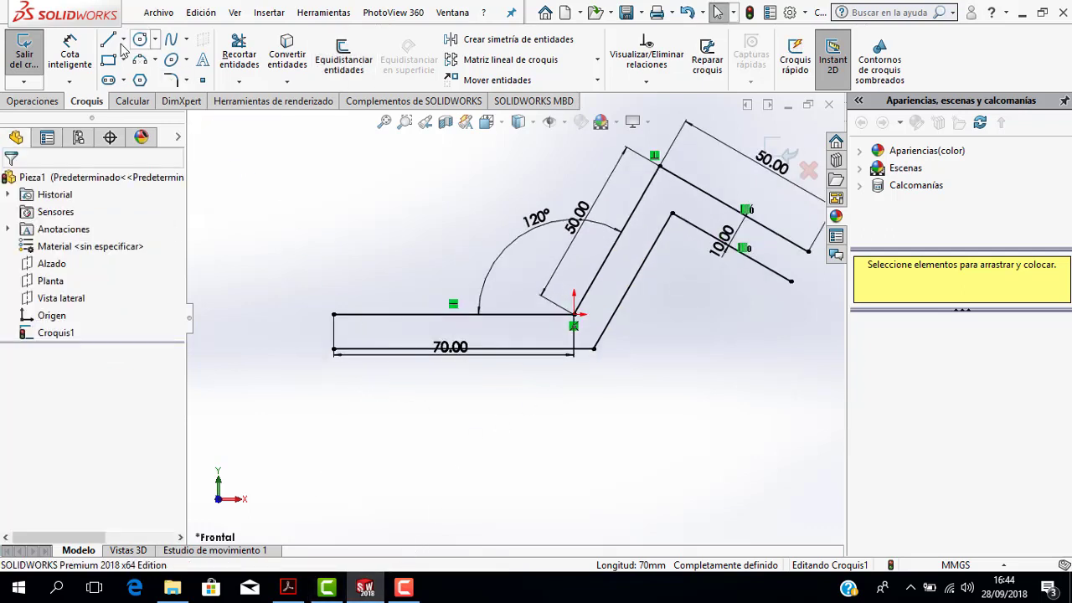
{"action": "left_click", "coordinate": [108, 39]}
{"action": "left_click", "coordinate": [334, 315]}
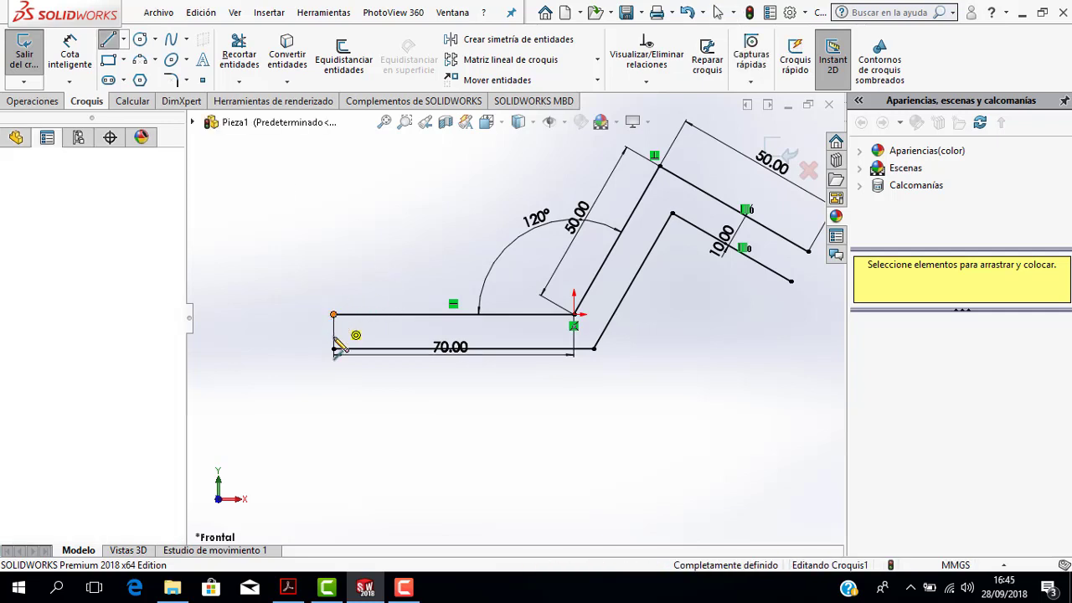
{"action": "left_click", "coordinate": [334, 348]}
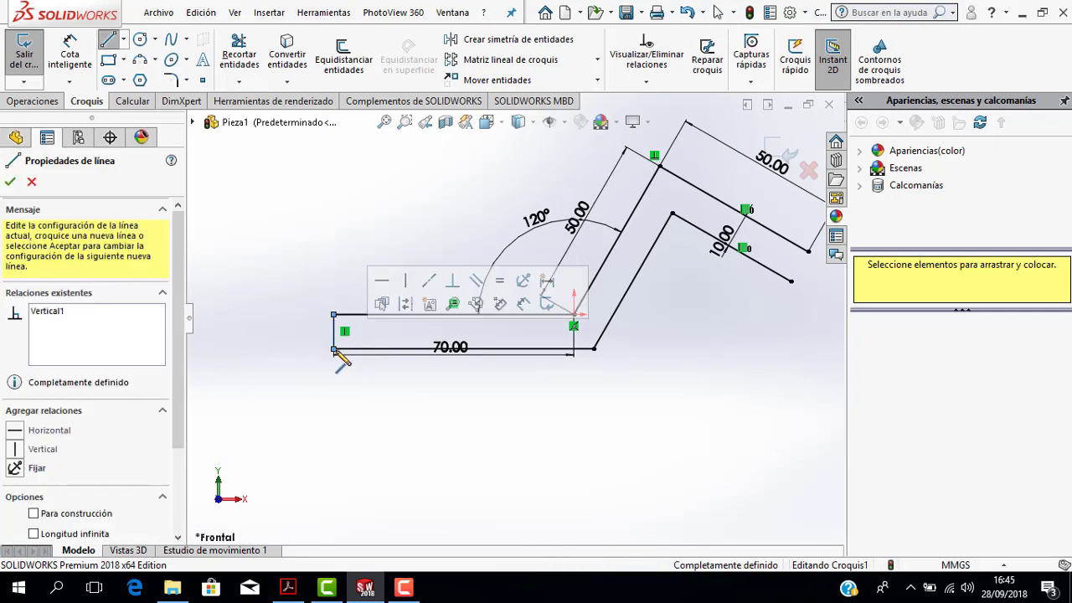
Close the outer arm's open end with a short line, completing the closed profile
{"action": "key", "text": "ctrl+Left"}
{"action": "key", "text": "ctrl+Left"}
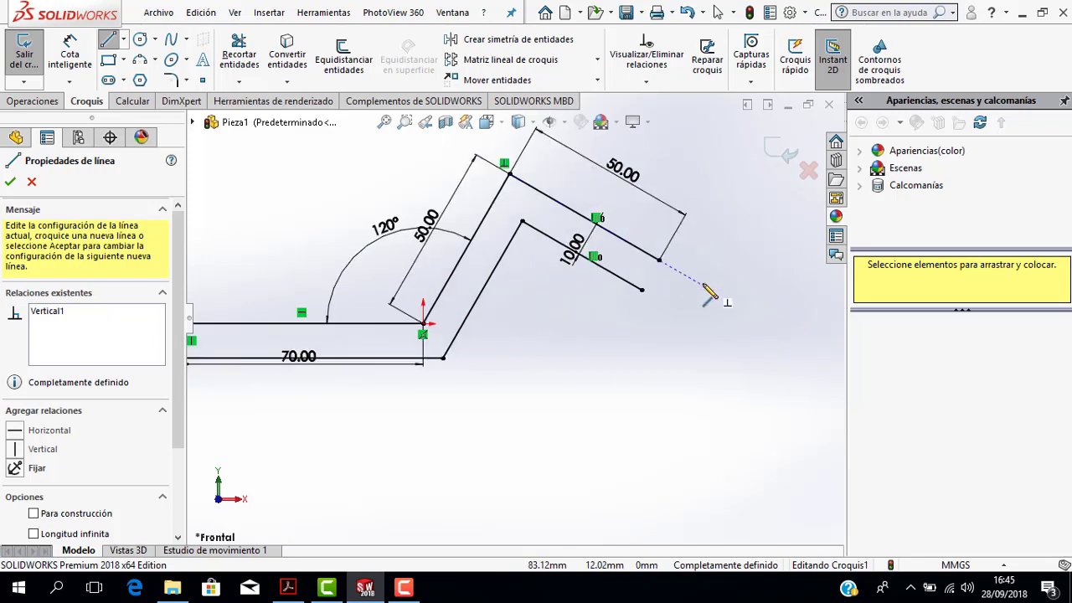
{"action": "scroll", "coordinate": [706, 290], "scroll_direction": "down", "scroll_amount": 2}
{"action": "left_click", "coordinate": [642, 258]}
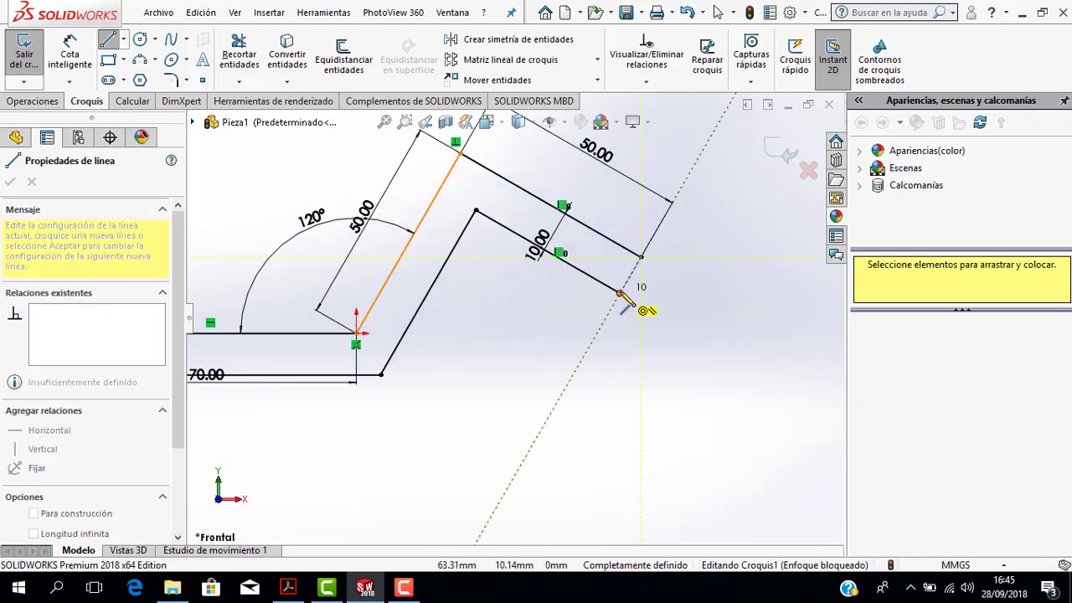
{"action": "double_click", "coordinate": [620, 293]}
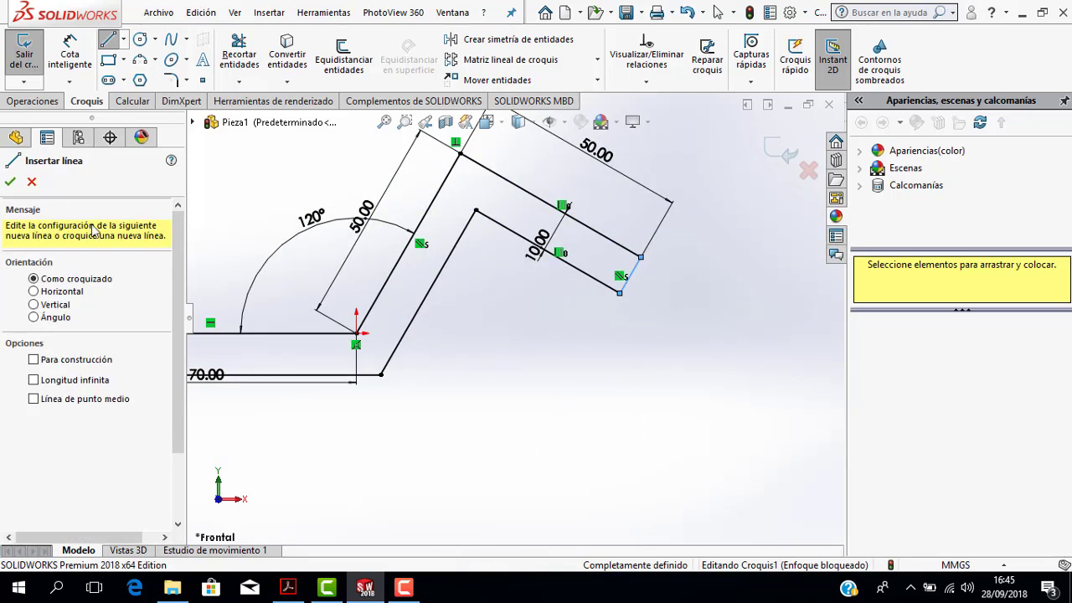
{"action": "scroll", "coordinate": [687, 287], "scroll_direction": "up", "scroll_amount": 3}
{"action": "scroll", "coordinate": [567, 268], "scroll_direction": "up", "scroll_amount": 2}
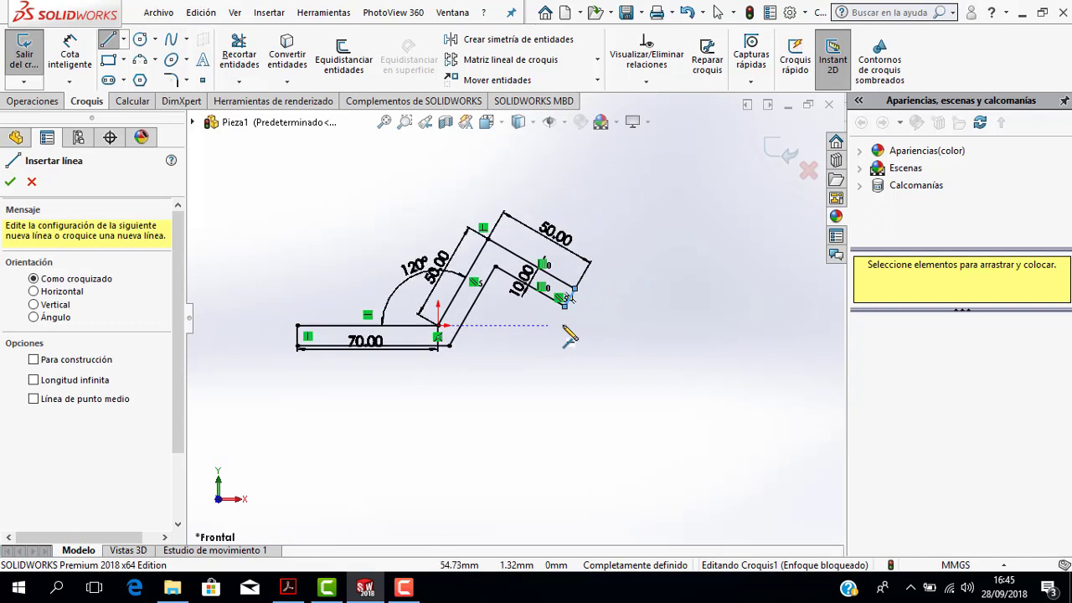
{"action": "left_click", "coordinate": [11, 183]}
{"action": "scroll", "coordinate": [436, 352], "scroll_direction": "down", "scroll_amount": 1}
{"action": "scroll", "coordinate": [402, 327], "scroll_direction": "down", "scroll_amount": 1}
{"action": "scroll", "coordinate": [389, 319], "scroll_direction": "down", "scroll_amount": 1}
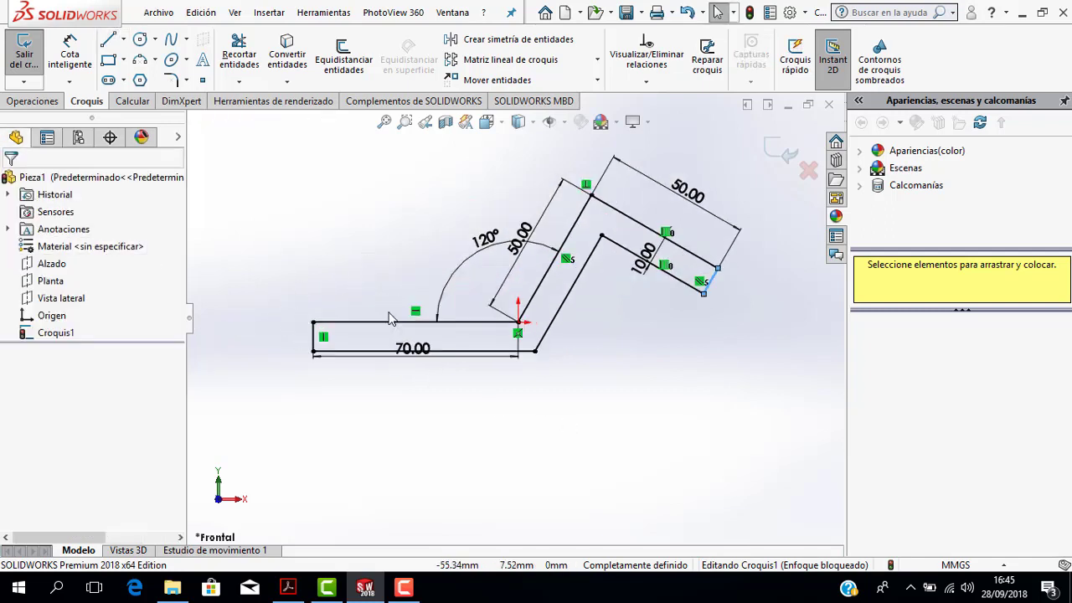
{"action": "scroll", "coordinate": [394, 323], "scroll_direction": "down", "scroll_amount": 1}
{"action": "scroll", "coordinate": [596, 379], "scroll_direction": "up", "scroll_amount": 1}
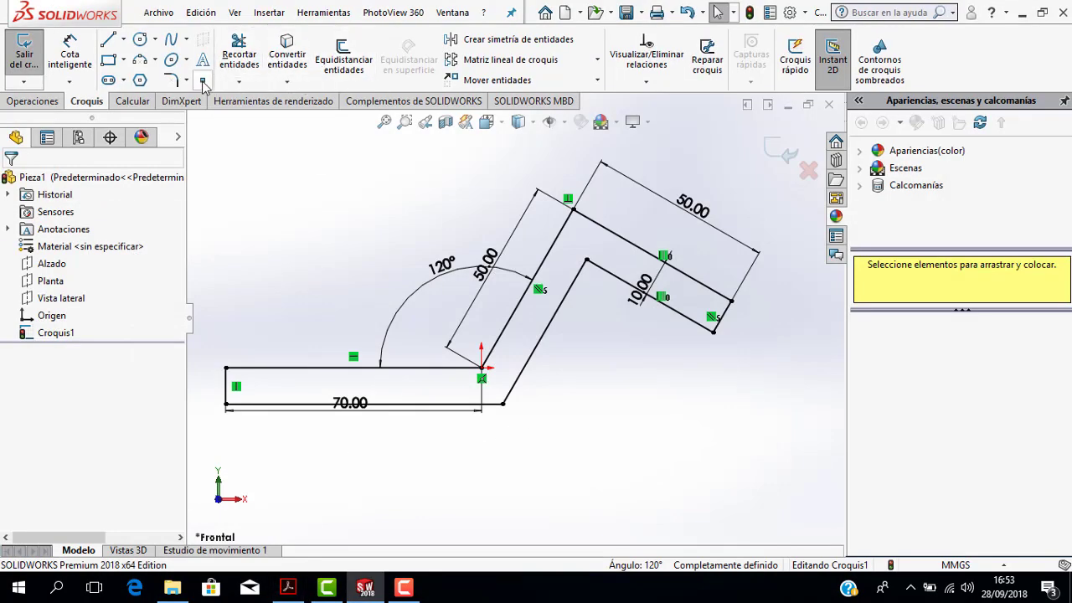
Fillet the base-to-slanted corner and the slanted line's upper corner at 5 mm, then view the PDF
{"action": "left_click", "coordinate": [172, 81]}
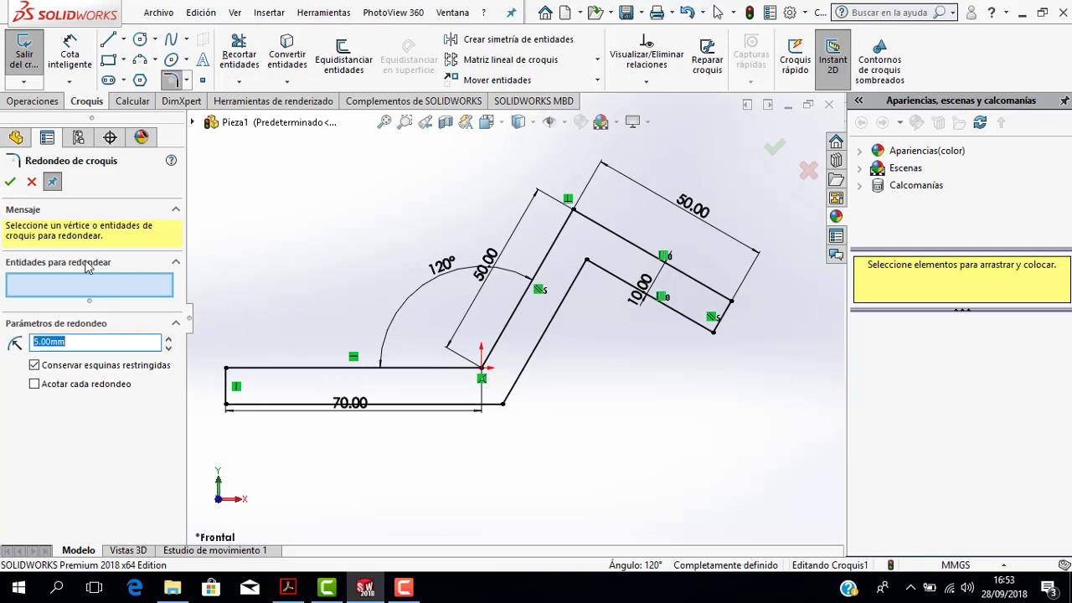
{"action": "scroll", "coordinate": [514, 394], "scroll_direction": "down", "scroll_amount": 2}
{"action": "scroll", "coordinate": [528, 397], "scroll_direction": "up", "scroll_amount": 2}
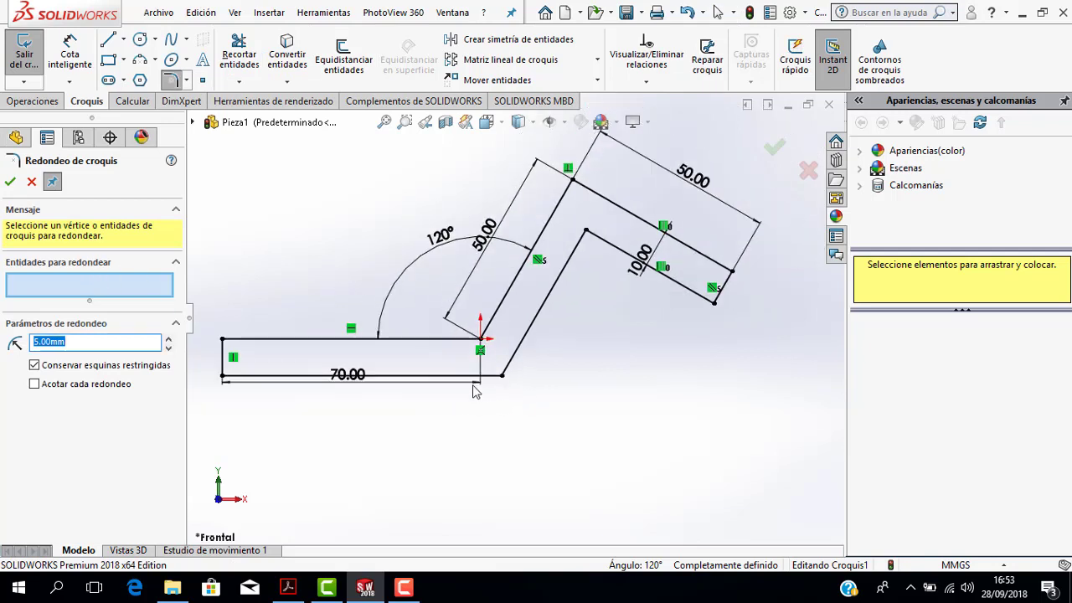
{"action": "left_click", "coordinate": [459, 375]}
{"action": "left_click", "coordinate": [509, 366]}
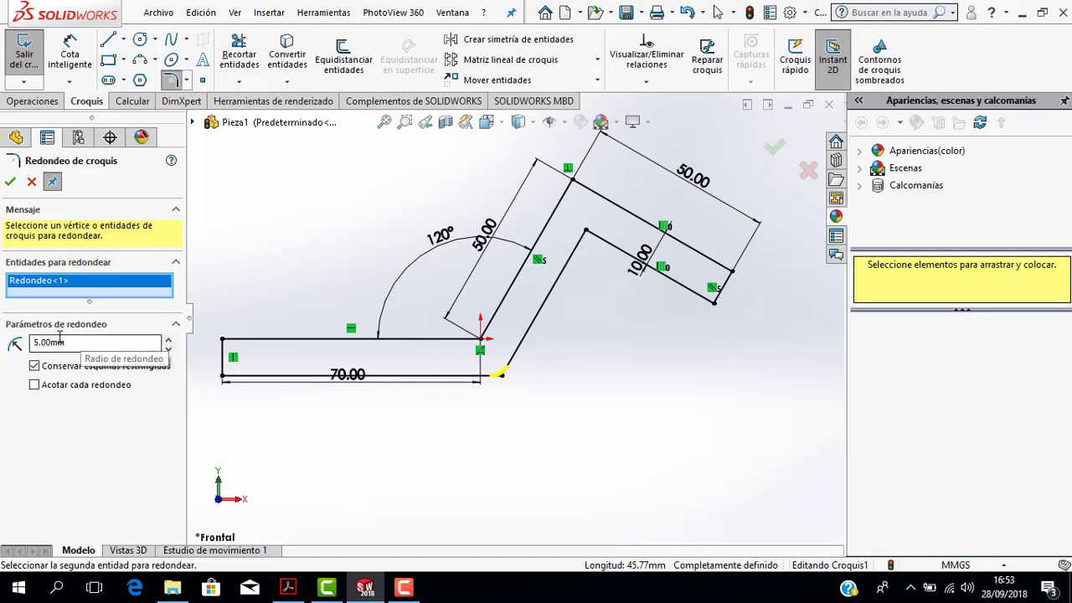
{"action": "left_click", "coordinate": [96, 342]}
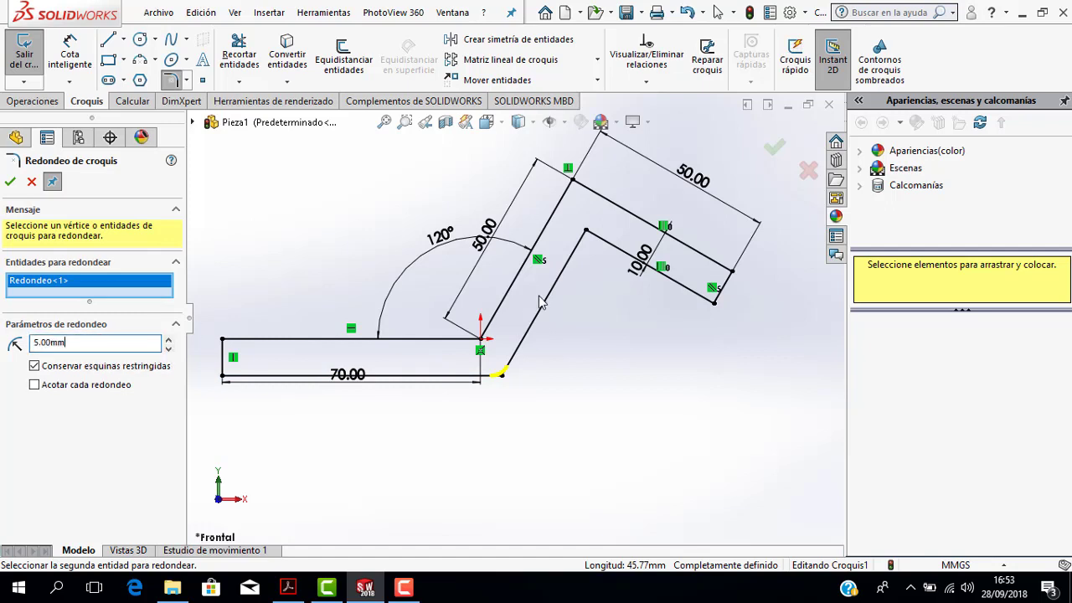
{"action": "left_click", "coordinate": [597, 237]}
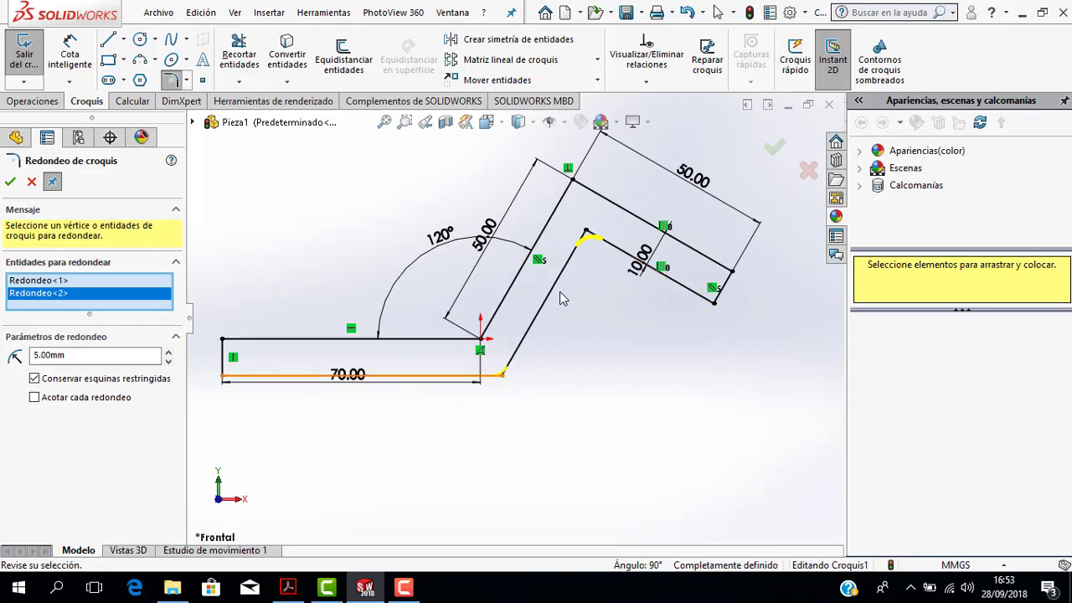
{"action": "left_click", "coordinate": [10, 182]}
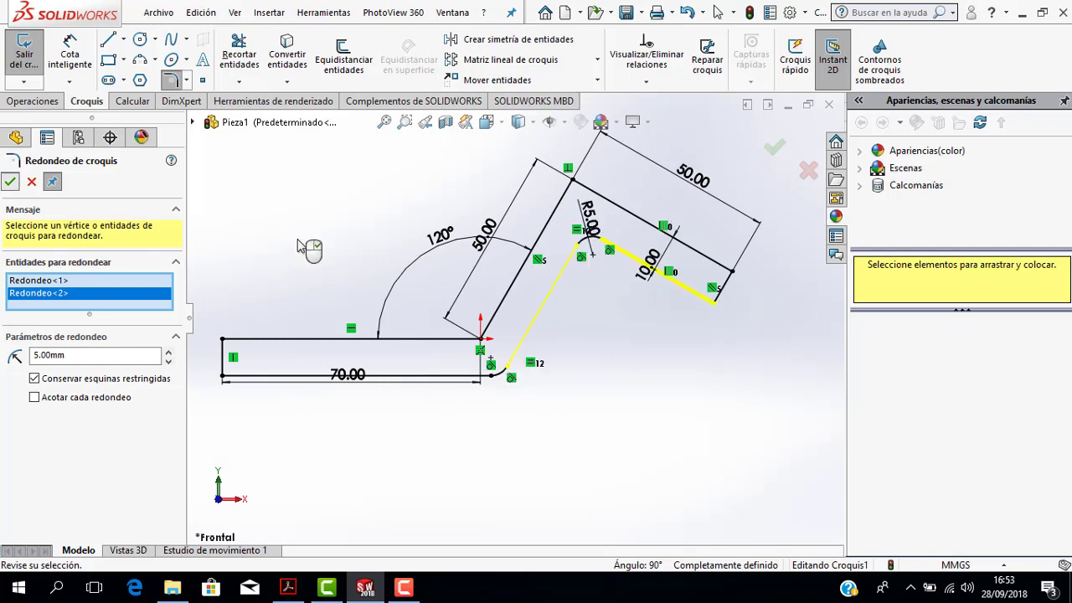
{"action": "scroll", "coordinate": [587, 302], "scroll_direction": "down", "scroll_amount": 1}
{"action": "scroll", "coordinate": [557, 249], "scroll_direction": "down", "scroll_amount": 1}
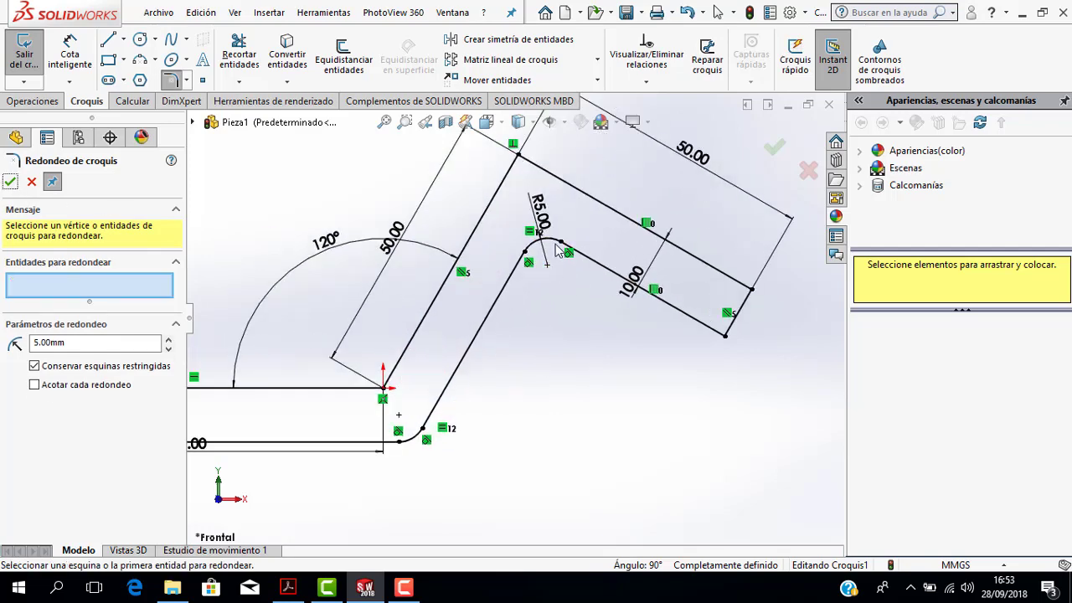
{"action": "scroll", "coordinate": [533, 258], "scroll_direction": "up", "scroll_amount": 2}
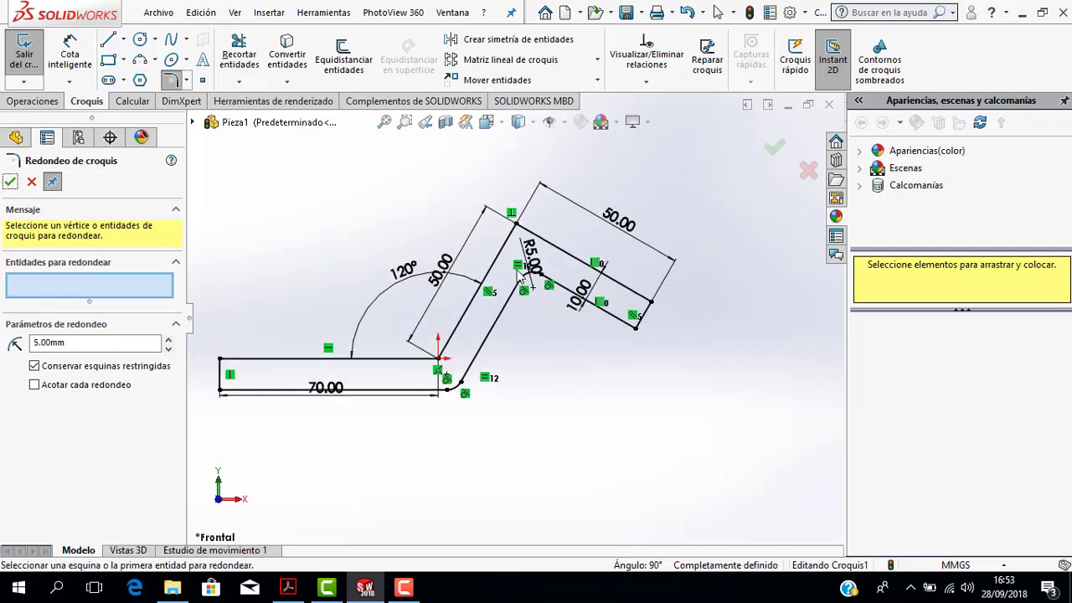
{"action": "left_click", "coordinate": [288, 587]}
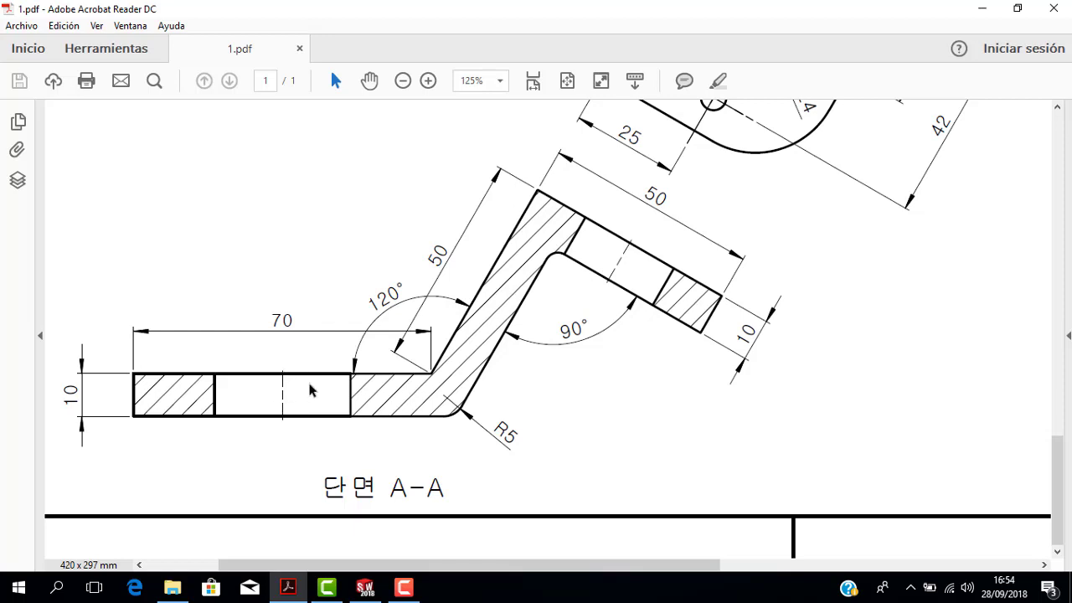
Scroll and zoom through 1.pdf to read the top view, slot and flange dimensions
{"action": "scroll", "coordinate": [377, 356], "scroll_direction": "down", "scroll_amount": 1, "text": "ctrl"}
{"action": "scroll", "coordinate": [381, 344], "scroll_direction": "down", "scroll_amount": 1, "text": "ctrl"}
{"action": "scroll", "coordinate": [416, 340], "scroll_direction": "down", "scroll_amount": 1, "text": "ctrl"}
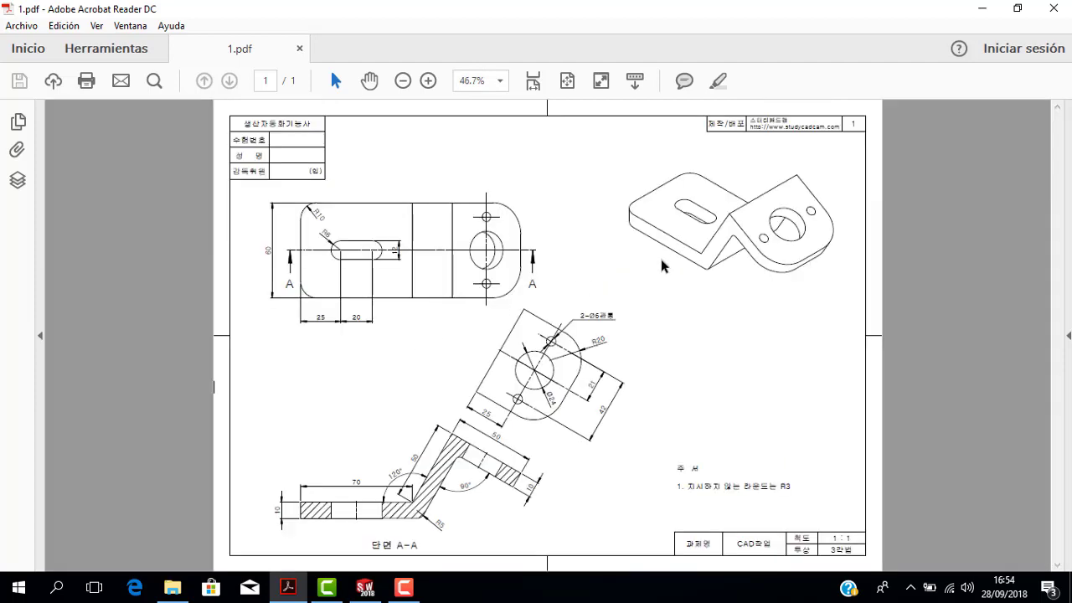
{"action": "scroll", "coordinate": [712, 207], "scroll_direction": "up", "scroll_amount": 1, "text": "ctrl"}
{"action": "scroll", "coordinate": [722, 300], "scroll_direction": "down", "scroll_amount": 1, "text": "ctrl"}
{"action": "scroll", "coordinate": [599, 343], "scroll_direction": "up", "scroll_amount": 1, "text": "ctrl"}
{"action": "scroll", "coordinate": [558, 350], "scroll_direction": "up", "scroll_amount": 2, "text": "ctrl"}
{"action": "scroll", "coordinate": [556, 350], "scroll_direction": "down", "scroll_amount": 2, "text": "ctrl"}
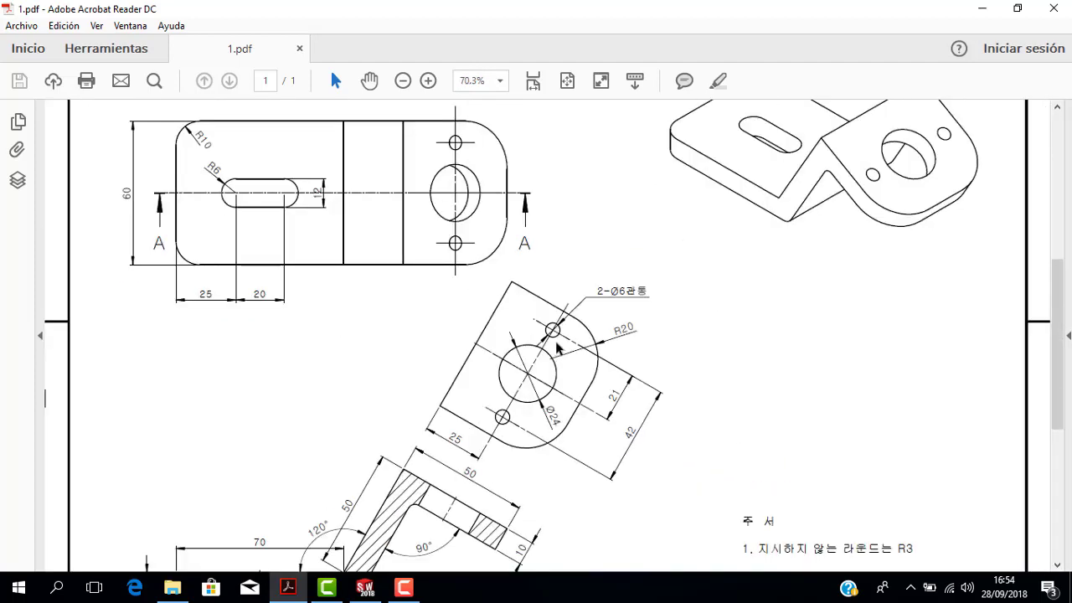
{"action": "scroll", "coordinate": [540, 423], "scroll_direction": "down", "scroll_amount": 1, "text": "ctrl"}
{"action": "scroll", "coordinate": [540, 470], "scroll_direction": "up", "scroll_amount": 1, "text": "ctrl"}
{"action": "scroll", "coordinate": [482, 465], "scroll_direction": "up", "scroll_amount": 1, "text": "ctrl"}
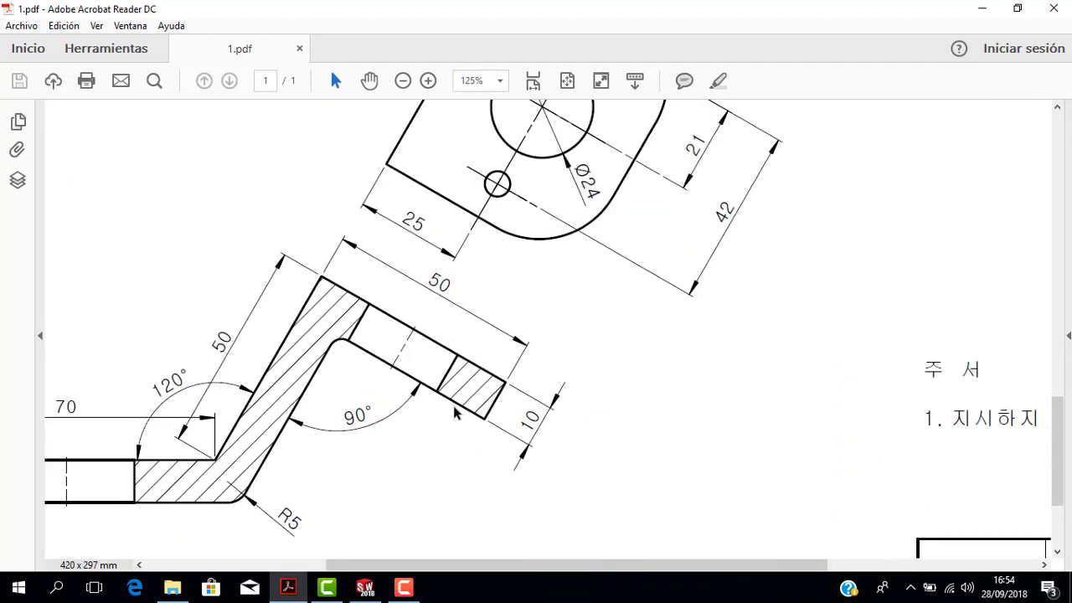
{"action": "scroll", "coordinate": [461, 404], "scroll_direction": "down", "scroll_amount": 1, "text": "ctrl"}
{"action": "scroll", "coordinate": [491, 351], "scroll_direction": "down", "scroll_amount": 1, "text": "ctrl"}
{"action": "scroll", "coordinate": [544, 377], "scroll_direction": "up", "scroll_amount": 1, "text": "ctrl"}
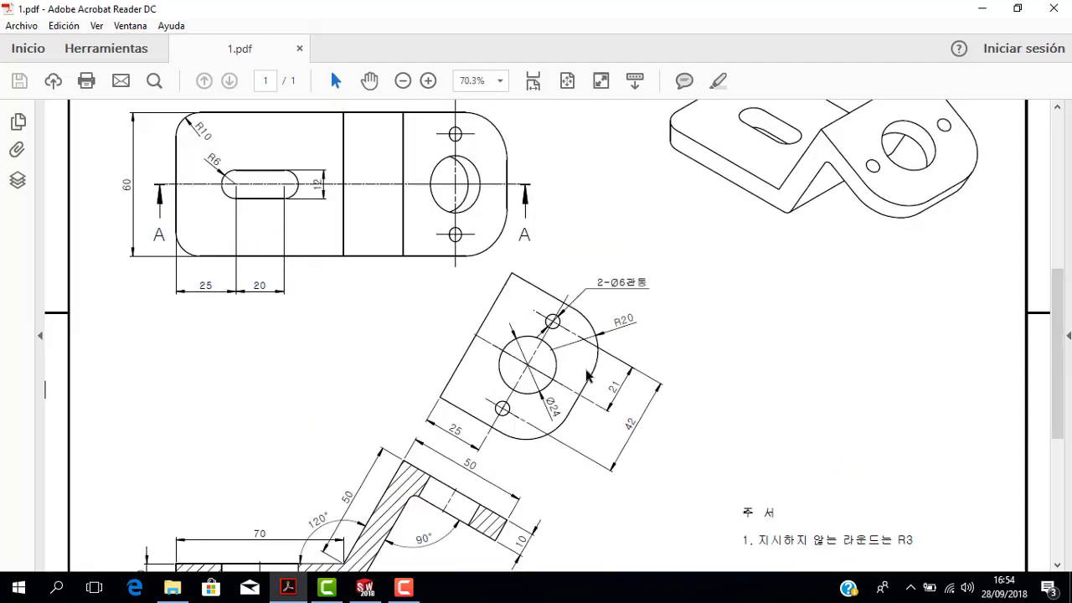
{"action": "scroll", "coordinate": [596, 366], "scroll_direction": "down", "scroll_amount": 1, "text": "ctrl"}
{"action": "scroll", "coordinate": [570, 331], "scroll_direction": "up", "scroll_amount": 1, "text": "ctrl"}
{"action": "scroll", "coordinate": [737, 302], "scroll_direction": "up", "scroll_amount": 1}
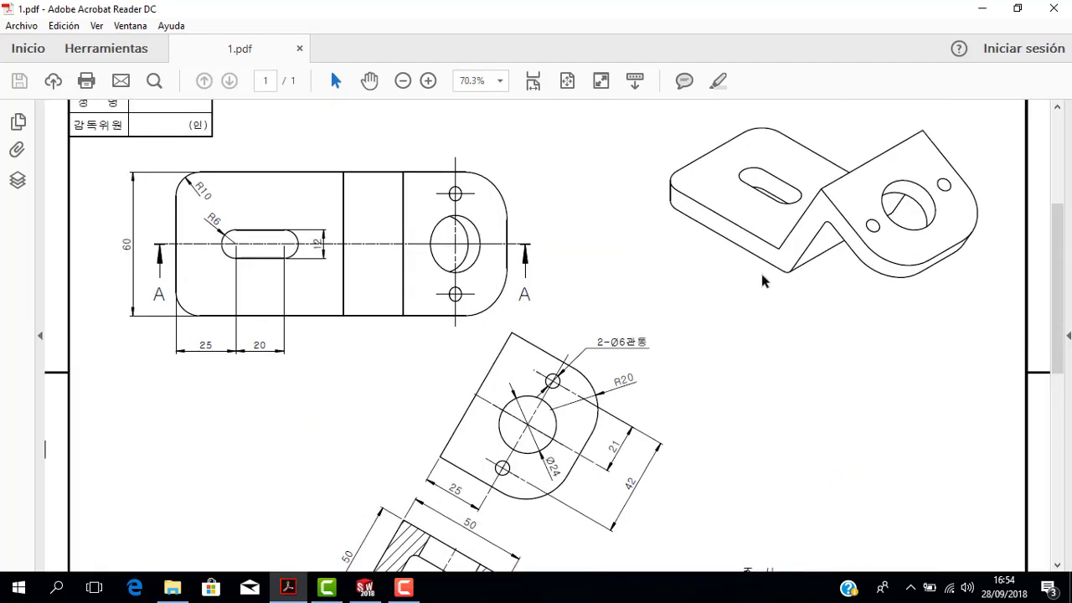
{"action": "scroll", "coordinate": [844, 245], "scroll_direction": "up", "scroll_amount": 1}
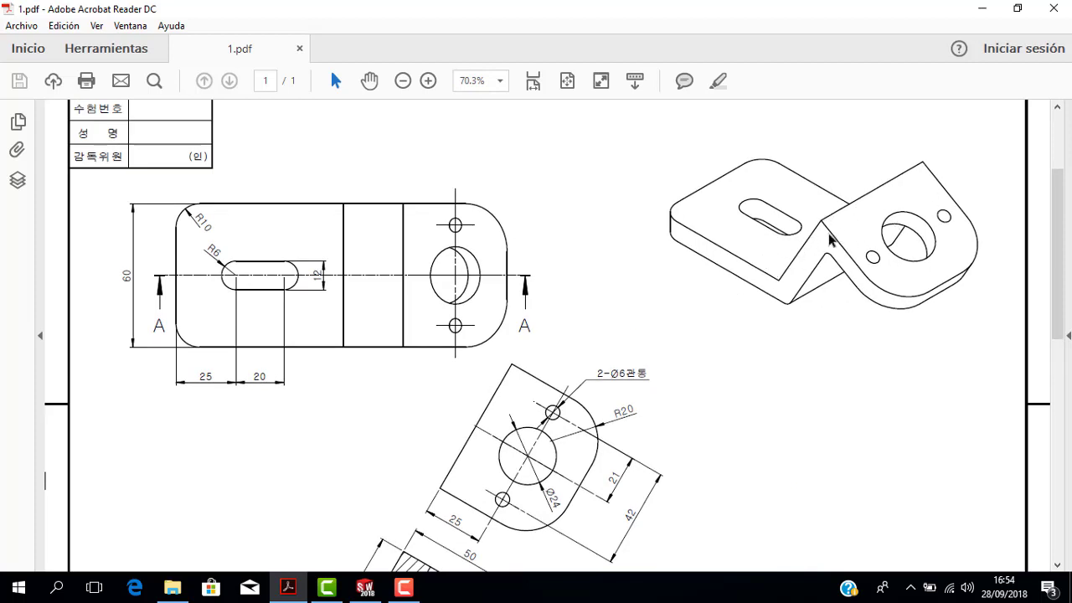
{"action": "scroll", "coordinate": [713, 283], "scroll_direction": "down", "scroll_amount": 1}
{"action": "scroll", "coordinate": [713, 283], "scroll_direction": "up", "scroll_amount": 1}
{"action": "scroll", "coordinate": [209, 303], "scroll_direction": "up", "scroll_amount": 1, "text": "ctrl"}
{"action": "scroll", "coordinate": [184, 243], "scroll_direction": "up", "scroll_amount": 1}
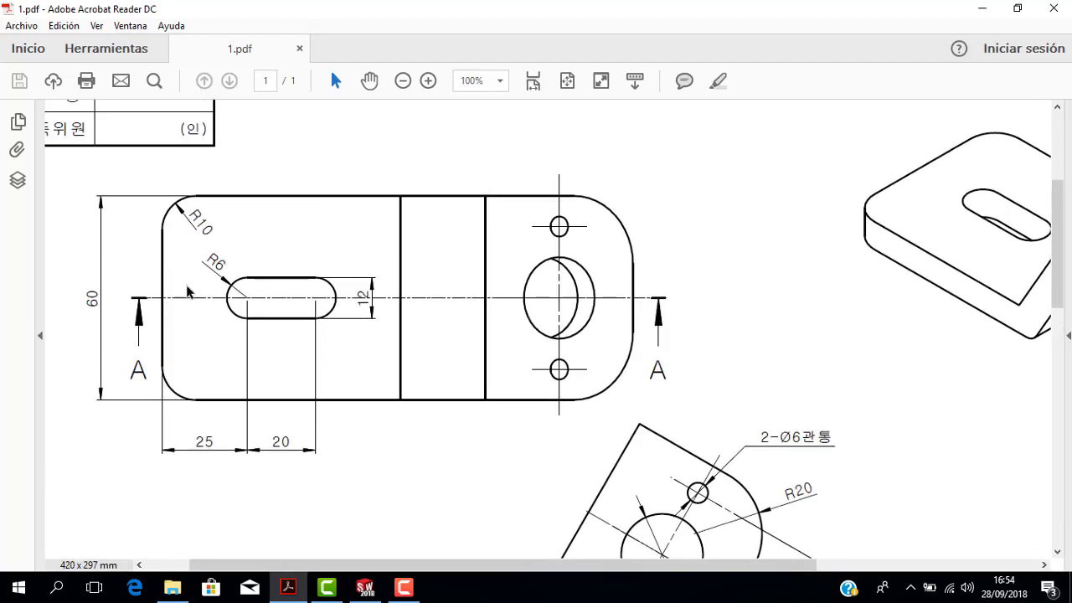
{"action": "scroll", "coordinate": [400, 316], "scroll_direction": "down", "scroll_amount": 1}
{"action": "scroll", "coordinate": [397, 313], "scroll_direction": "down", "scroll_amount": 3}
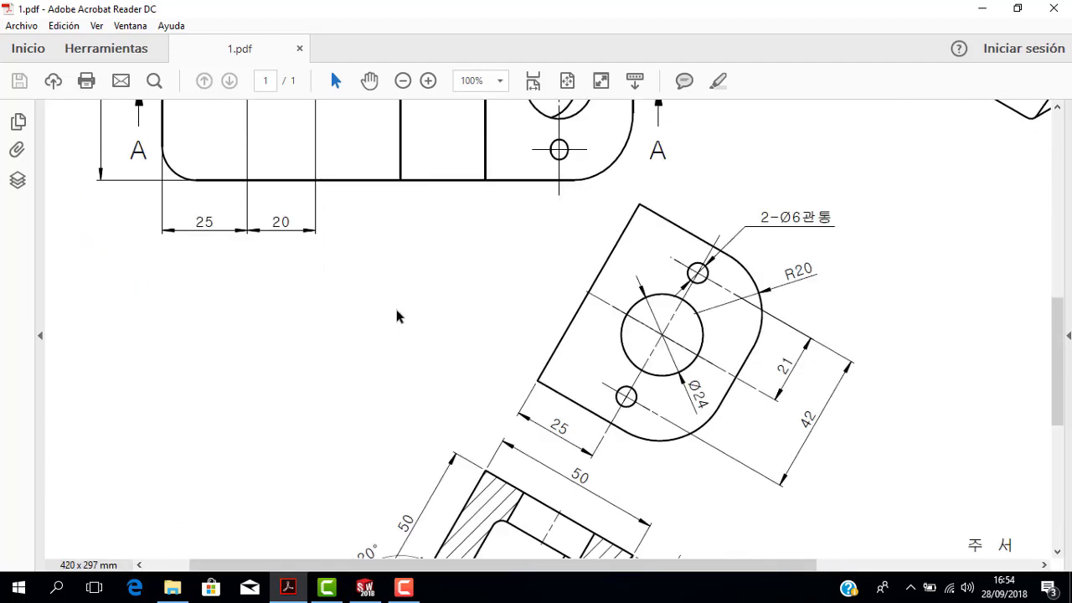
{"action": "scroll", "coordinate": [397, 314], "scroll_direction": "down", "scroll_amount": 4}
{"action": "scroll", "coordinate": [410, 350], "scroll_direction": "up", "scroll_amount": 2}
{"action": "scroll", "coordinate": [409, 351], "scroll_direction": "down", "scroll_amount": 2}
{"action": "scroll", "coordinate": [414, 369], "scroll_direction": "up", "scroll_amount": 2}
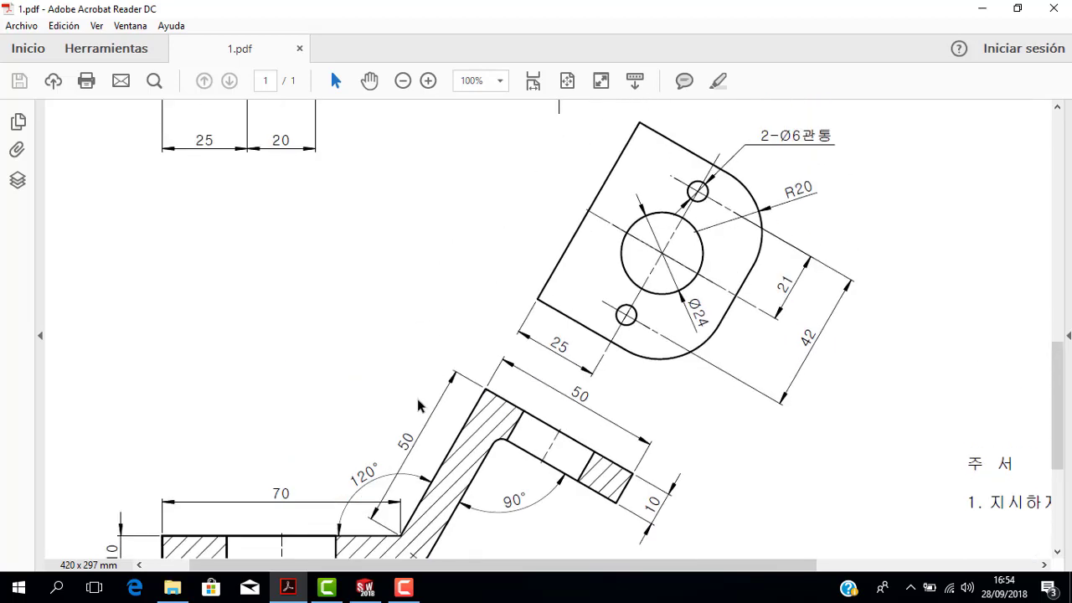
{"action": "scroll", "coordinate": [420, 397], "scroll_direction": "up", "scroll_amount": 5}
{"action": "scroll", "coordinate": [421, 397], "scroll_direction": "up", "scroll_amount": 1}
{"action": "scroll", "coordinate": [306, 430], "scroll_direction": "up", "scroll_amount": 1, "text": "ctrl"}
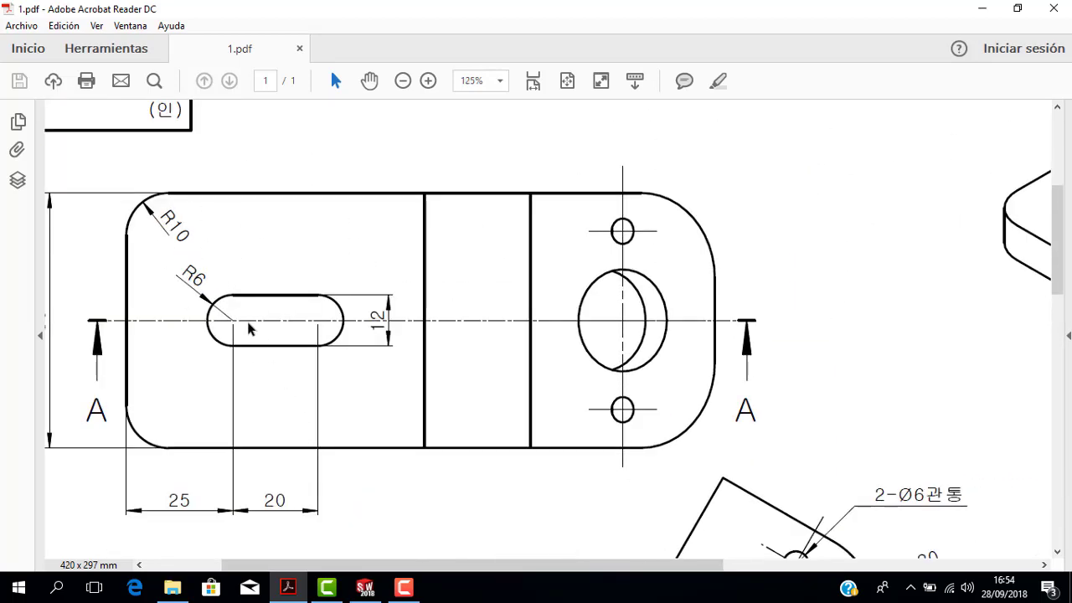
{"action": "scroll", "coordinate": [249, 322], "scroll_direction": "down", "scroll_amount": 1, "text": "ctrl"}
{"action": "scroll", "coordinate": [652, 331], "scroll_direction": "down", "scroll_amount": 1, "text": "ctrl"}
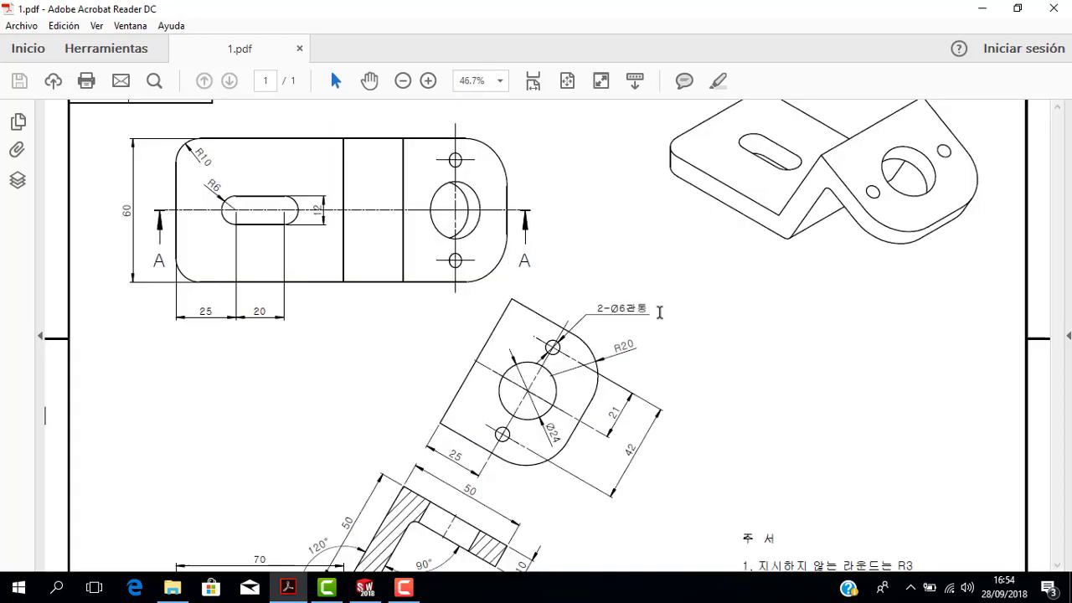
{"action": "scroll", "coordinate": [800, 235], "scroll_direction": "up", "scroll_amount": 1}
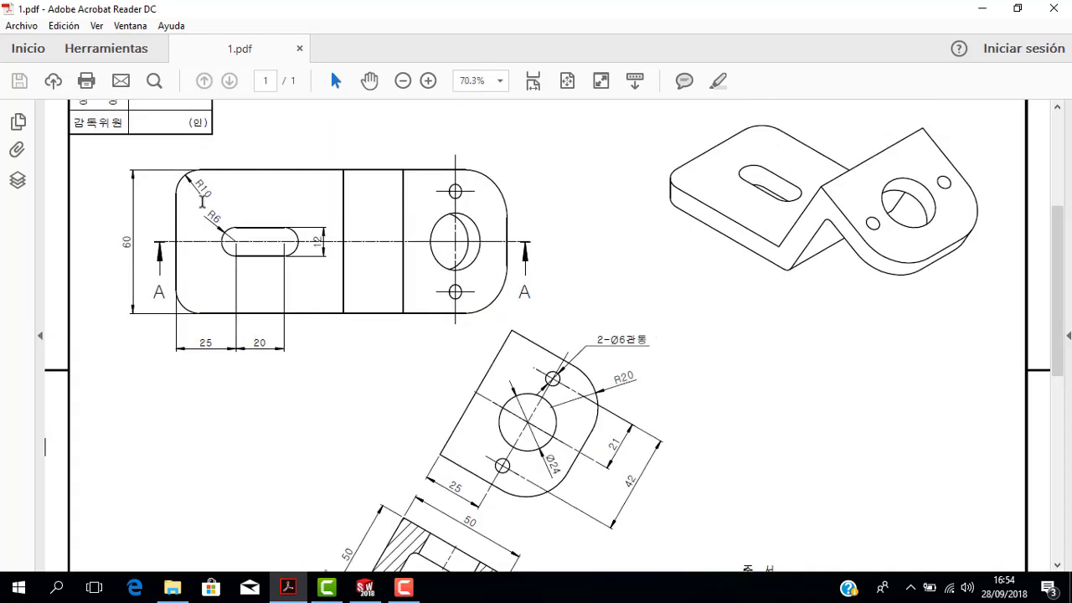
{"action": "scroll", "coordinate": [202, 206], "scroll_direction": "up", "scroll_amount": 1, "text": "ctrl"}
Close the sketch fillet command and fit the whole bracket profile in view
{"action": "left_click", "coordinate": [365, 590]}
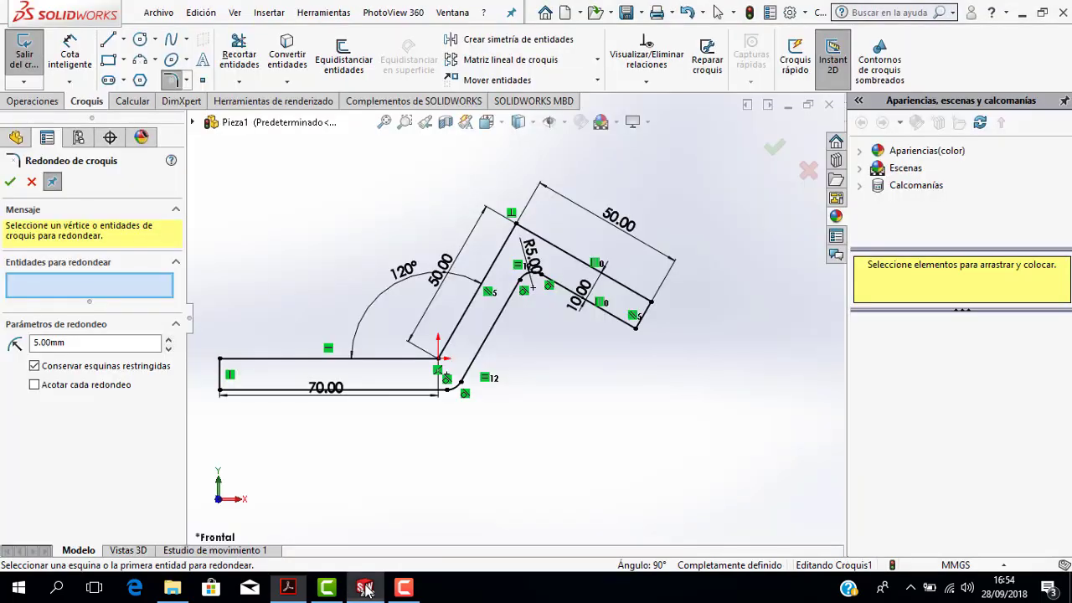
{"action": "left_click", "coordinate": [13, 183]}
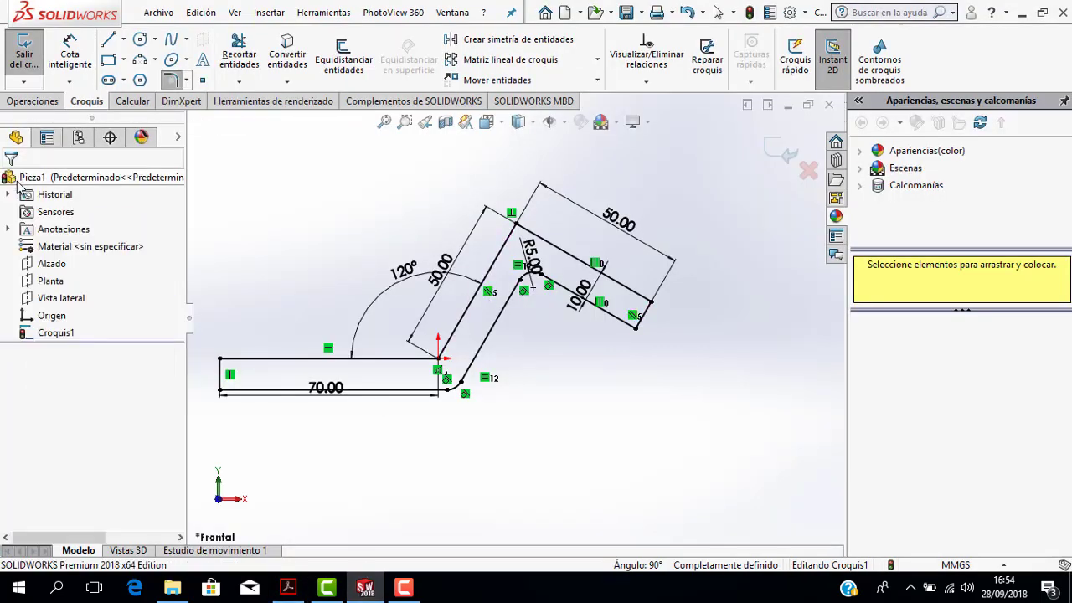
{"action": "scroll", "coordinate": [416, 222], "scroll_direction": "down", "scroll_amount": 2}
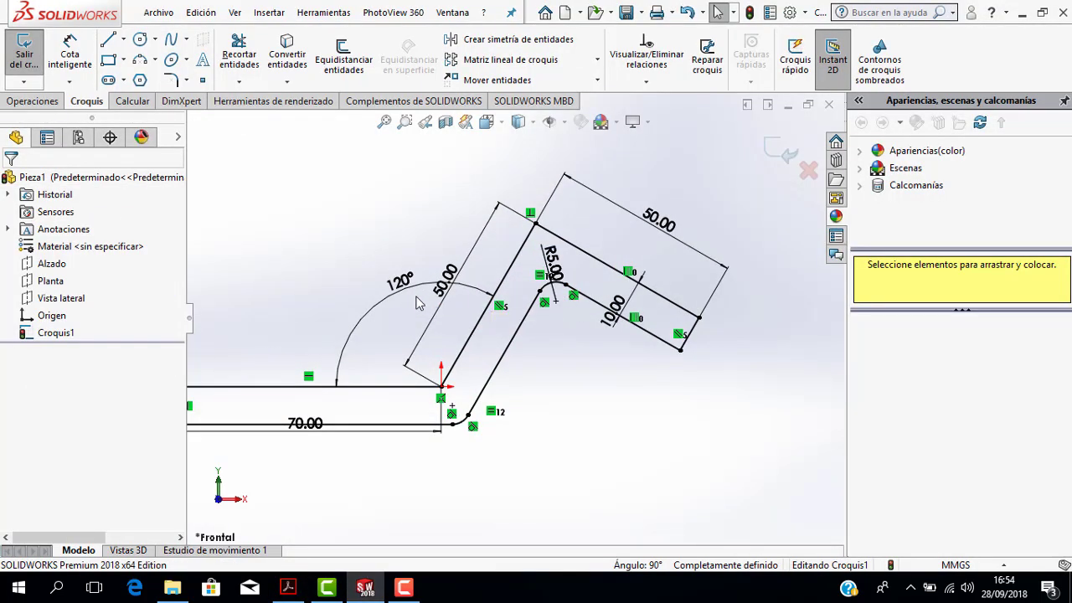
{"action": "key", "text": "f"}
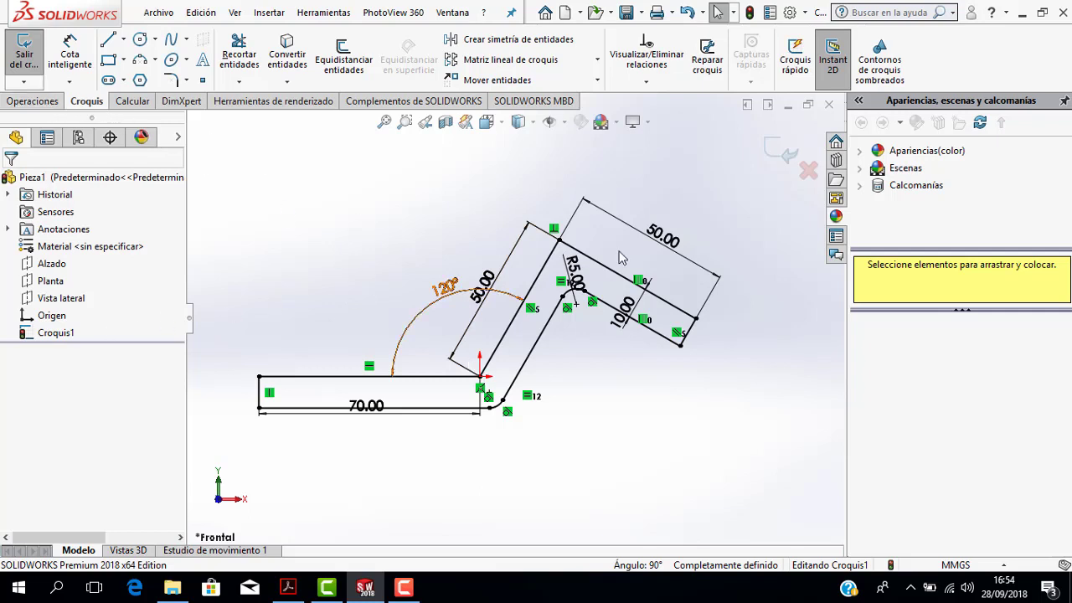
Extrude the bracket profile as a boss with a 60 mm depth
{"action": "left_click", "coordinate": [38, 102]}
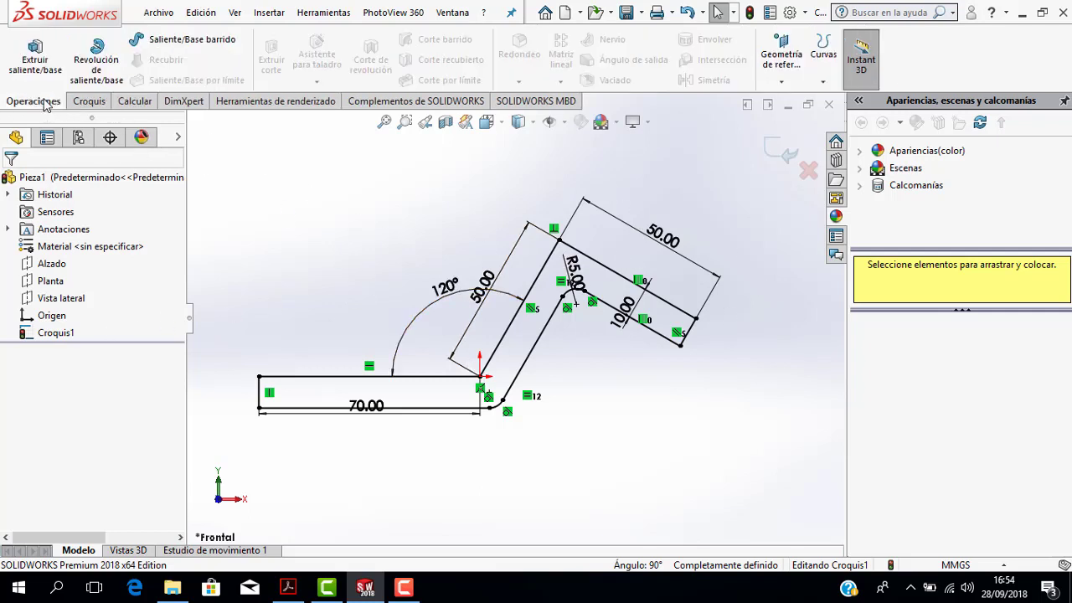
{"action": "left_click", "coordinate": [36, 59]}
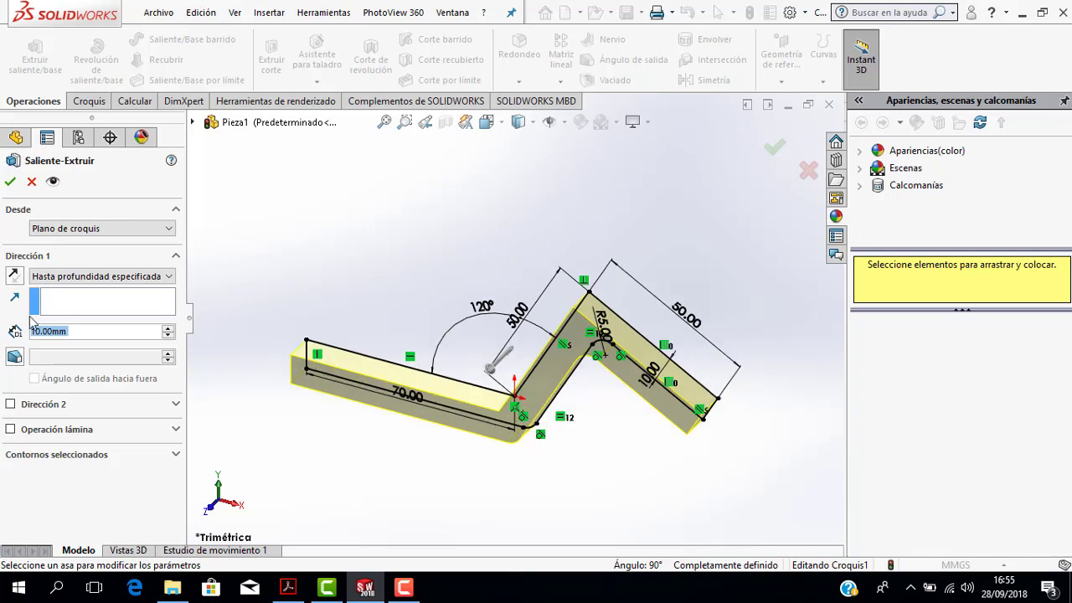
{"action": "left_click", "coordinate": [169, 332]}
{"action": "left_click", "coordinate": [168, 332]}
{"action": "left_click", "coordinate": [168, 332]}
{"action": "left_click", "coordinate": [168, 332]}
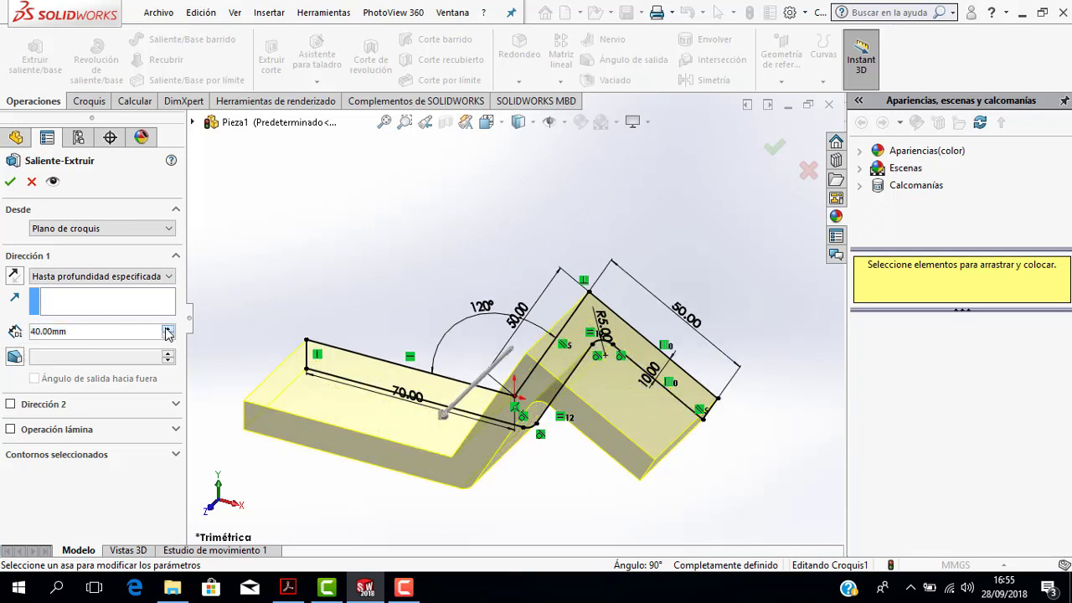
{"action": "left_click", "coordinate": [168, 332]}
{"action": "left_click", "coordinate": [169, 332]}
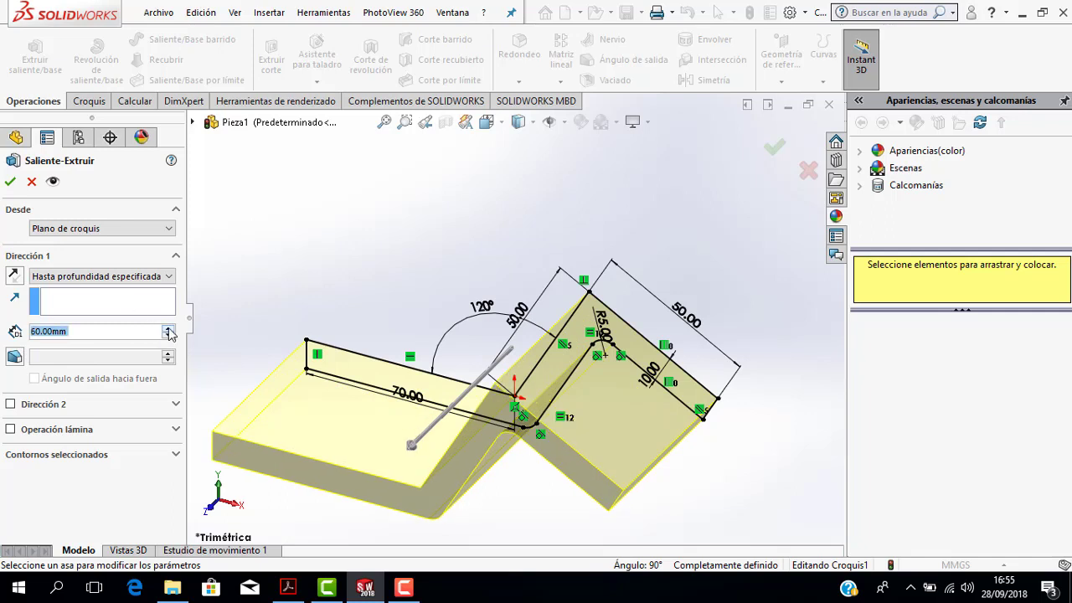
{"action": "scroll", "coordinate": [503, 352], "scroll_direction": "up", "scroll_amount": 2}
{"action": "scroll", "coordinate": [462, 399], "scroll_direction": "down", "scroll_amount": 1}
{"action": "scroll", "coordinate": [462, 399], "scroll_direction": "down", "scroll_amount": 1}
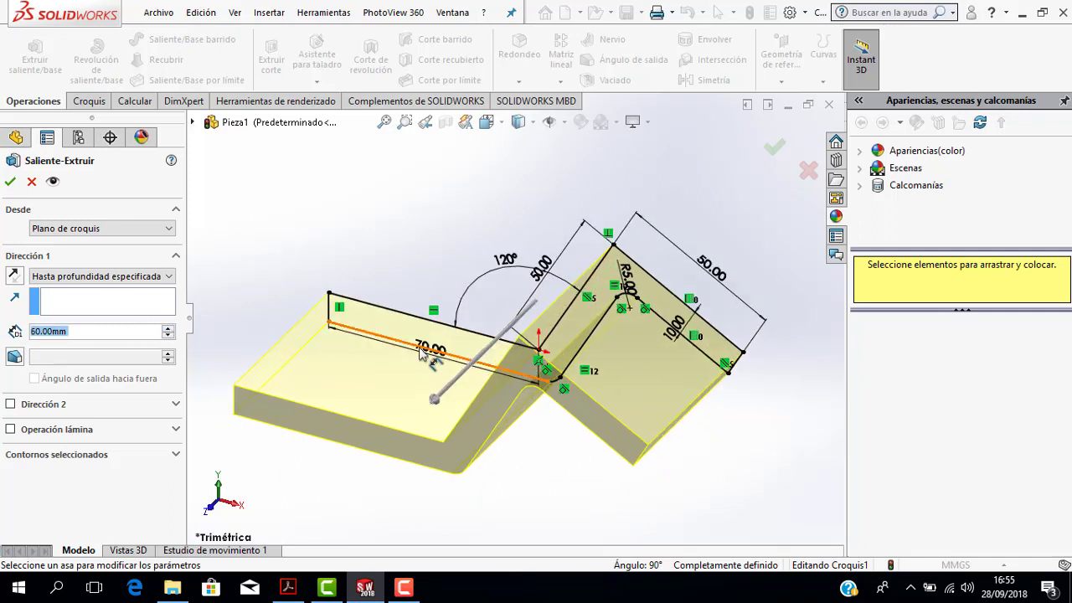
Flip the extrusion to the opposite side and accept it as Saliente-Extruir1
{"action": "left_click", "coordinate": [13, 276]}
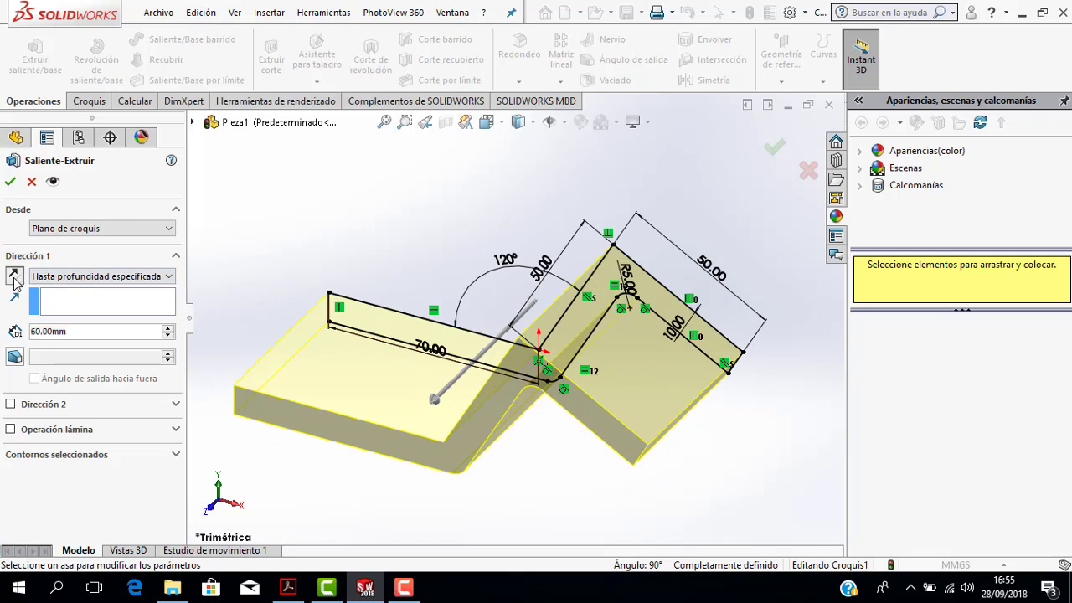
{"action": "left_click", "coordinate": [13, 275]}
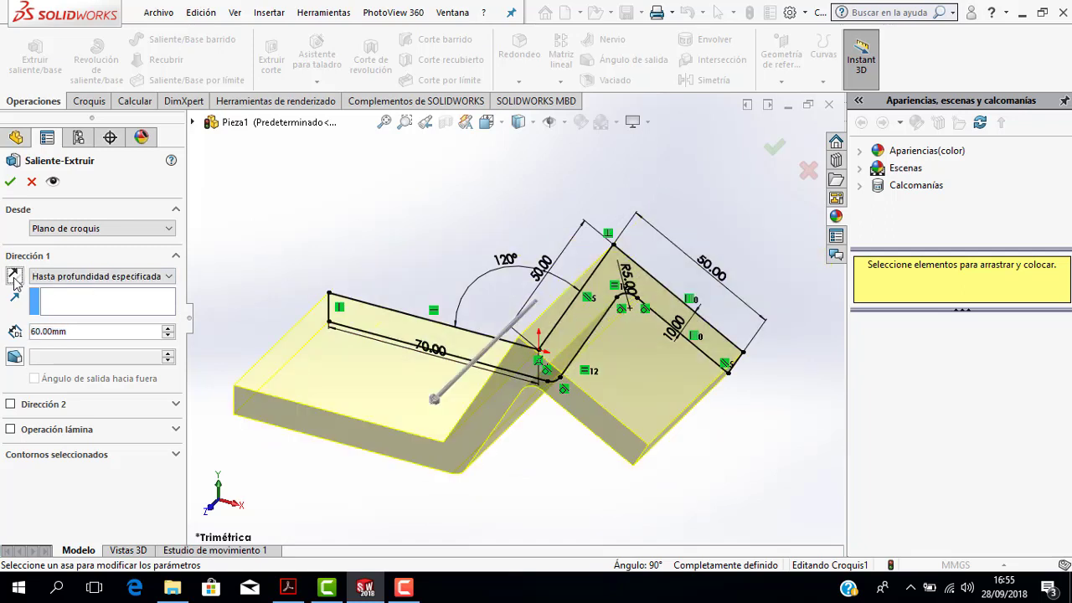
{"action": "left_click", "coordinate": [14, 276]}
{"action": "left_click", "coordinate": [13, 278]}
{"action": "left_click", "coordinate": [10, 185]}
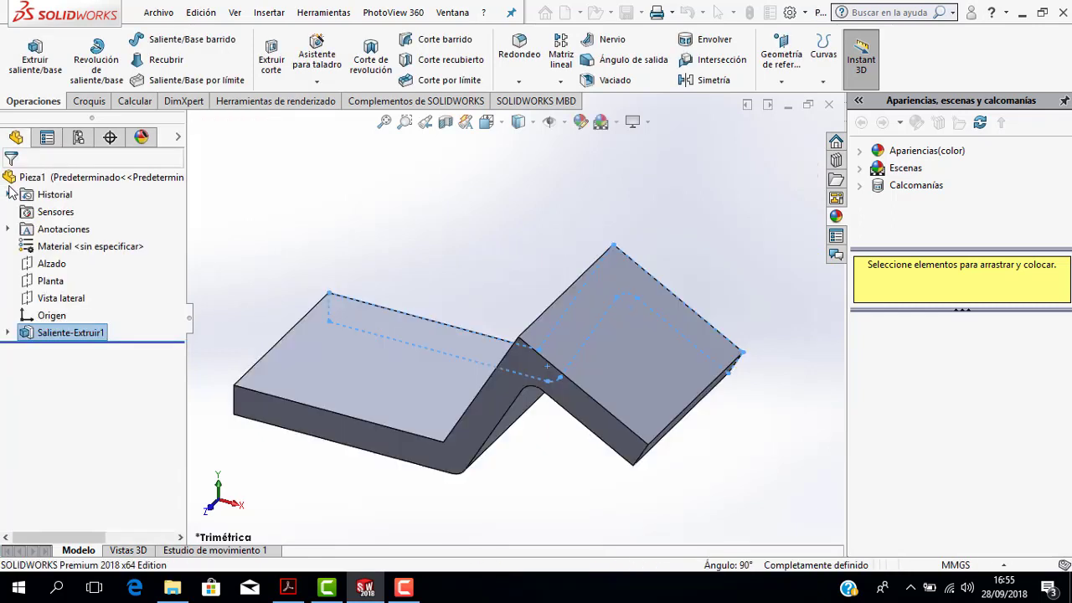
Orbit the part, then view it from Top, Left and Front using the orientation flyout
{"action": "left_click", "coordinate": [439, 259]}
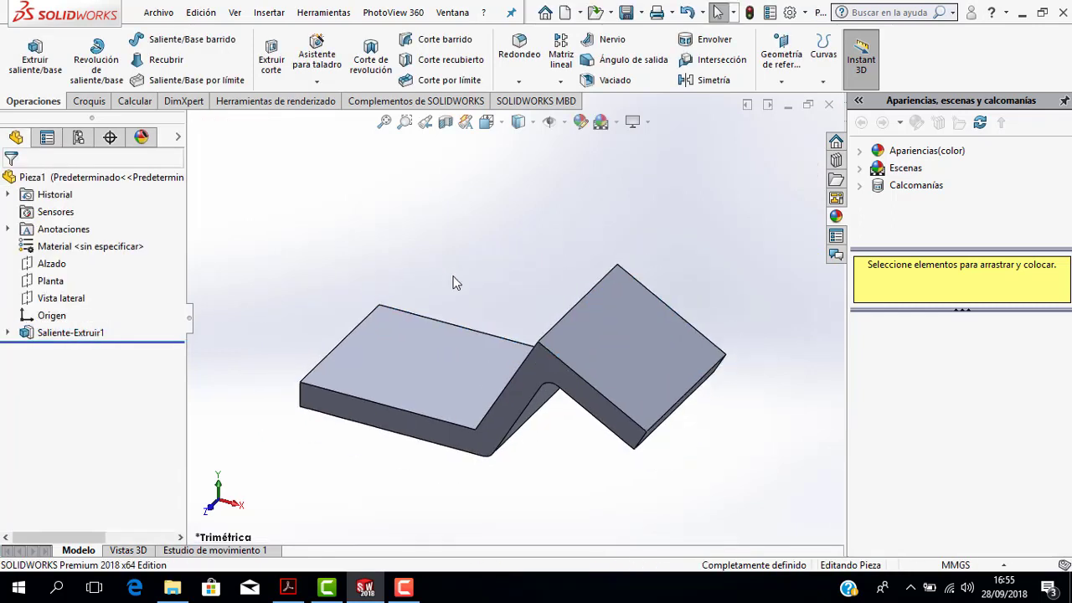
{"action": "mouse_move", "coordinate": [484, 404]}
{"action": "middle_mouse_down"}
{"action": "mouse_move", "coordinate": [479, 438]}
{"action": "mouse_move", "coordinate": [491, 383]}
{"action": "mouse_move", "coordinate": [476, 376]}
{"action": "mouse_move", "coordinate": [498, 316]}
{"action": "mouse_move", "coordinate": [491, 287]}
{"action": "mouse_move", "coordinate": [476, 307]}
{"action": "mouse_move", "coordinate": [491, 372]}
{"action": "mouse_move", "coordinate": [509, 349]}
{"action": "mouse_move", "coordinate": [502, 377]}
{"action": "mouse_move", "coordinate": [519, 379]}
{"action": "mouse_move", "coordinate": [521, 309]}
{"action": "mouse_move", "coordinate": [502, 268]}
{"action": "mouse_move", "coordinate": [501, 336]}
{"action": "mouse_move", "coordinate": [496, 276]}
{"action": "middle_mouse_up"}
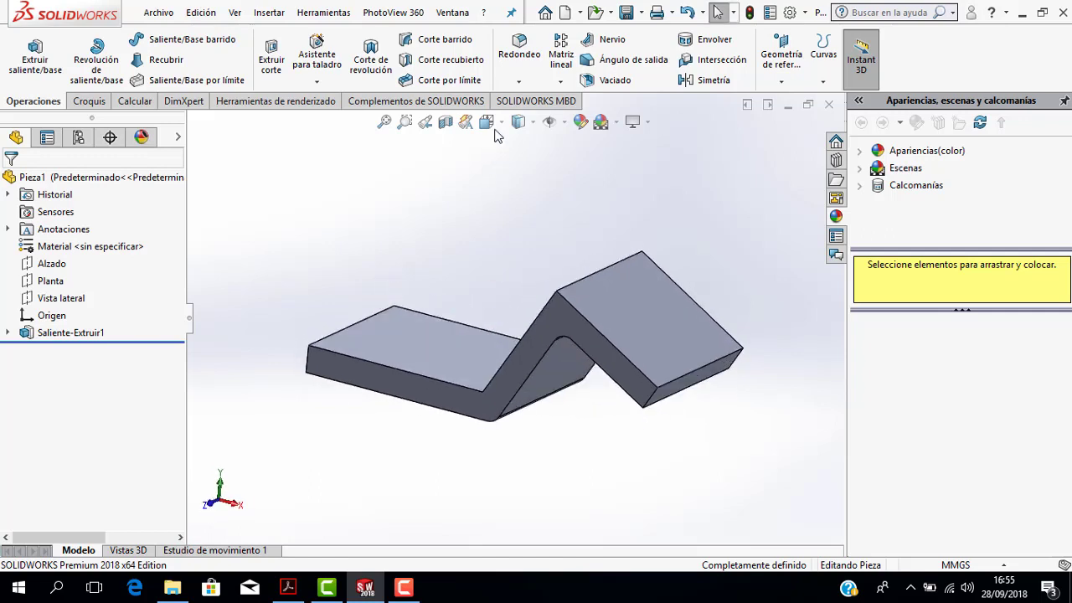
{"action": "left_click", "coordinate": [488, 122]}
{"action": "left_click", "coordinate": [509, 165]}
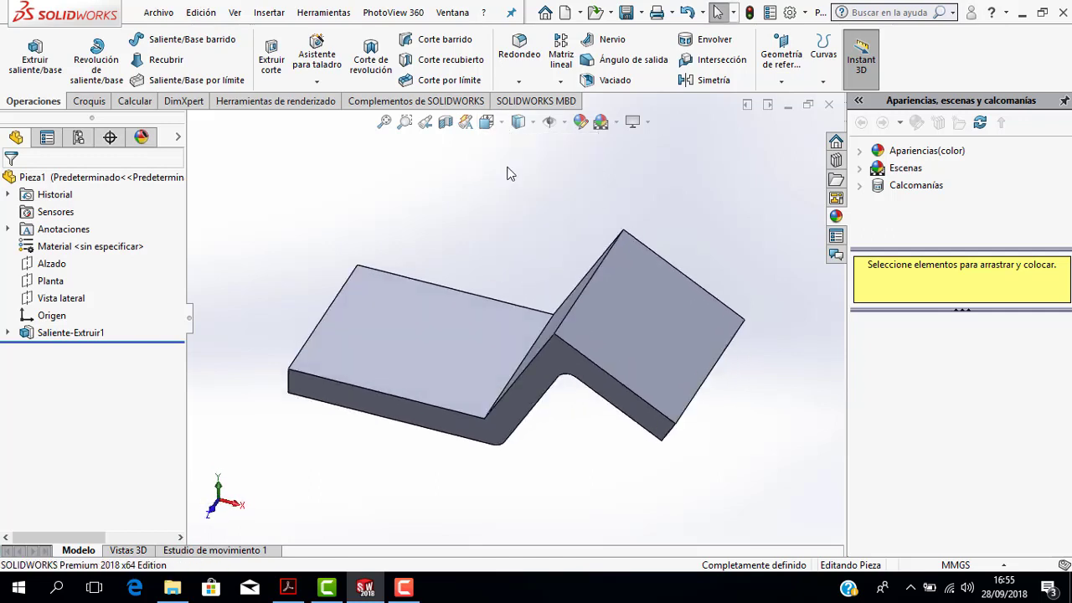
{"action": "left_click", "coordinate": [503, 124]}
{"action": "left_click", "coordinate": [485, 187]}
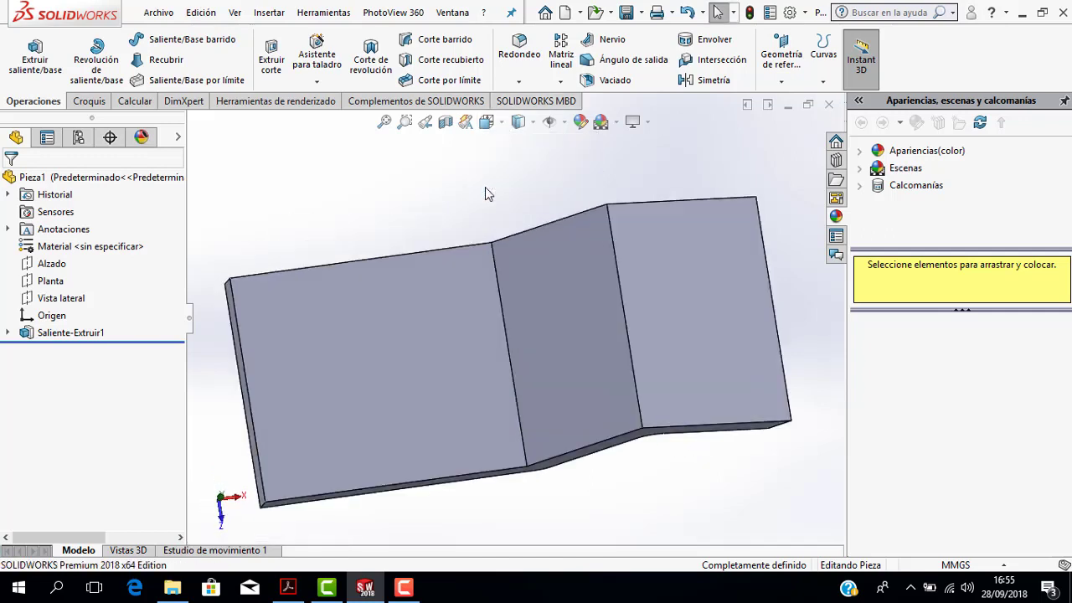
{"action": "left_click", "coordinate": [502, 124]}
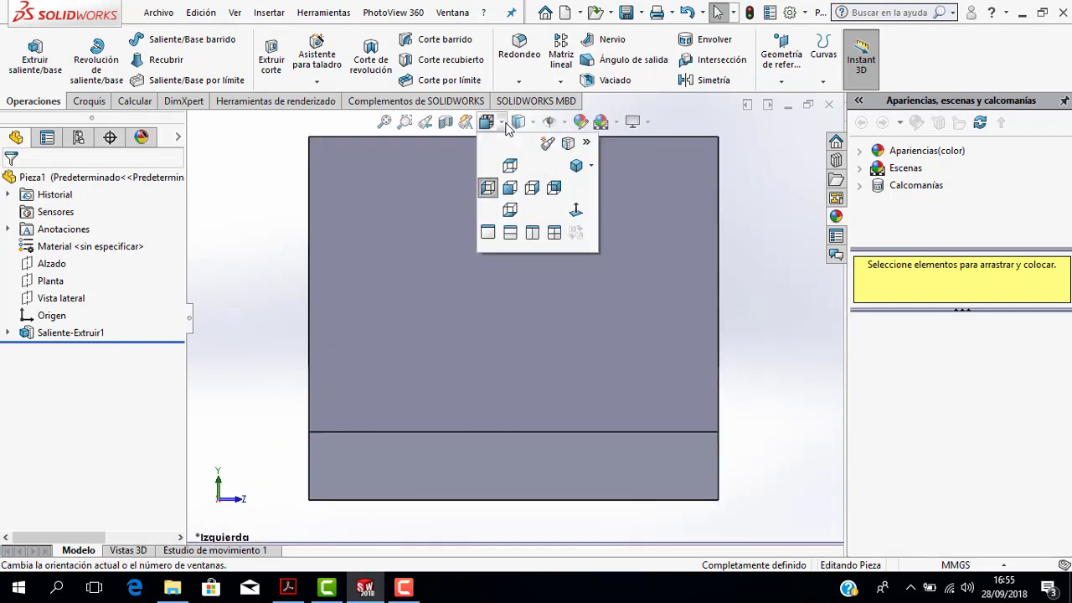
{"action": "left_click", "coordinate": [510, 187]}
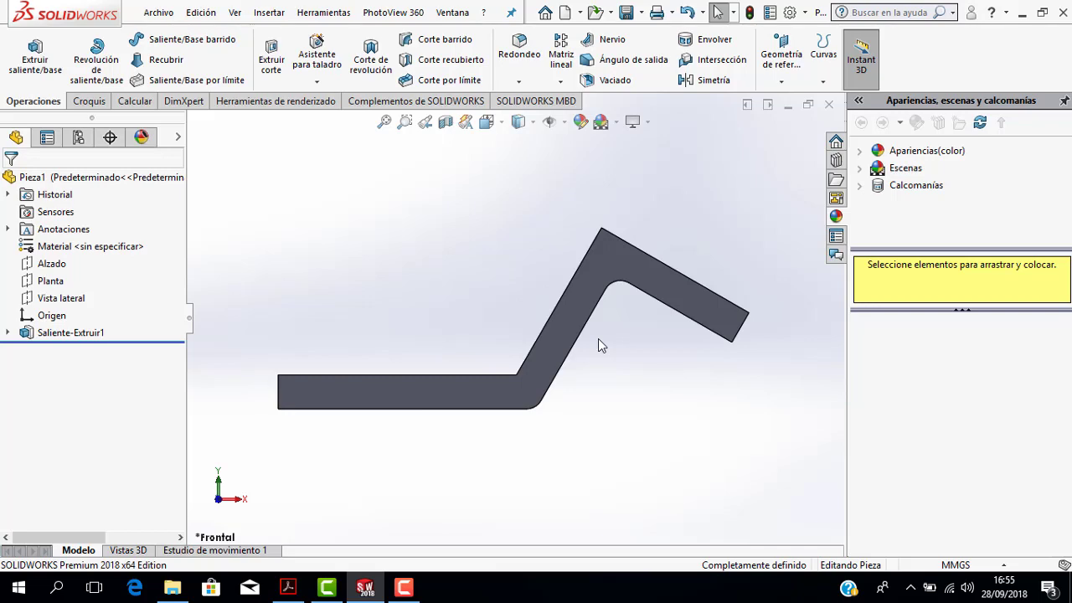
Cycle Ctrl+number views (back, top, front, bottom), ending isometric with the part fitted
{"action": "key", "text": "ctrl+2"}
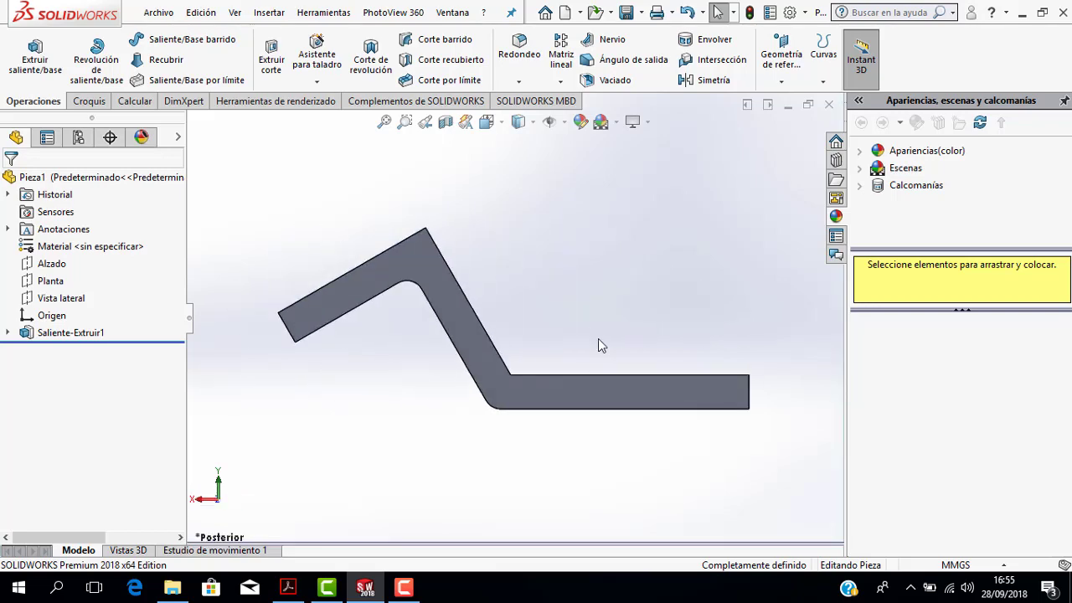
{"action": "key", "text": "ctrl+3"}
{"action": "key", "text": "ctrl+5"}
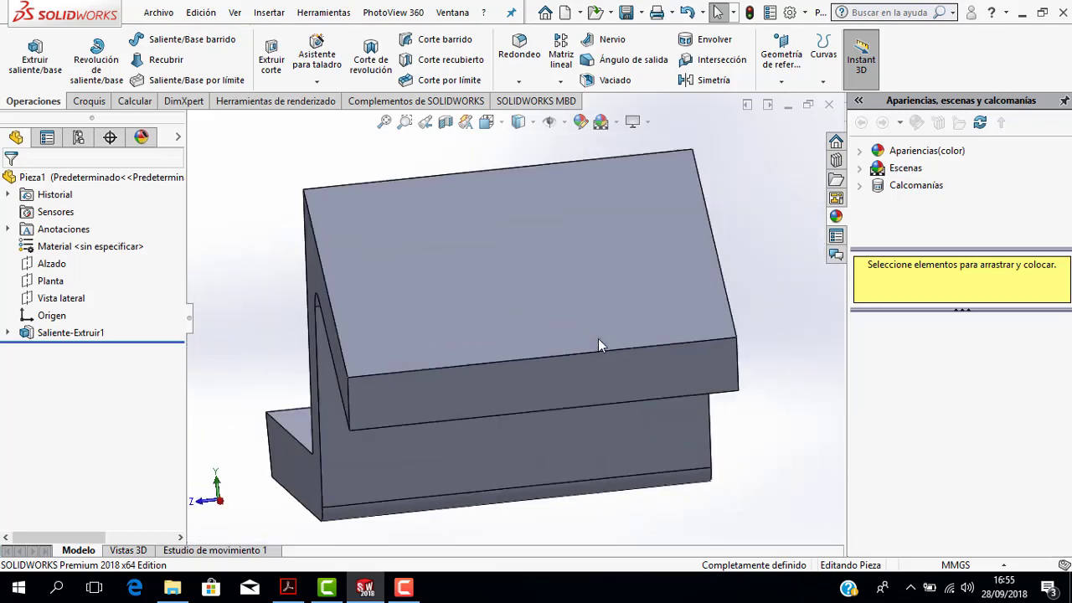
{"action": "key", "text": "ctrl+6"}
{"action": "key", "text": "ctrl+7"}
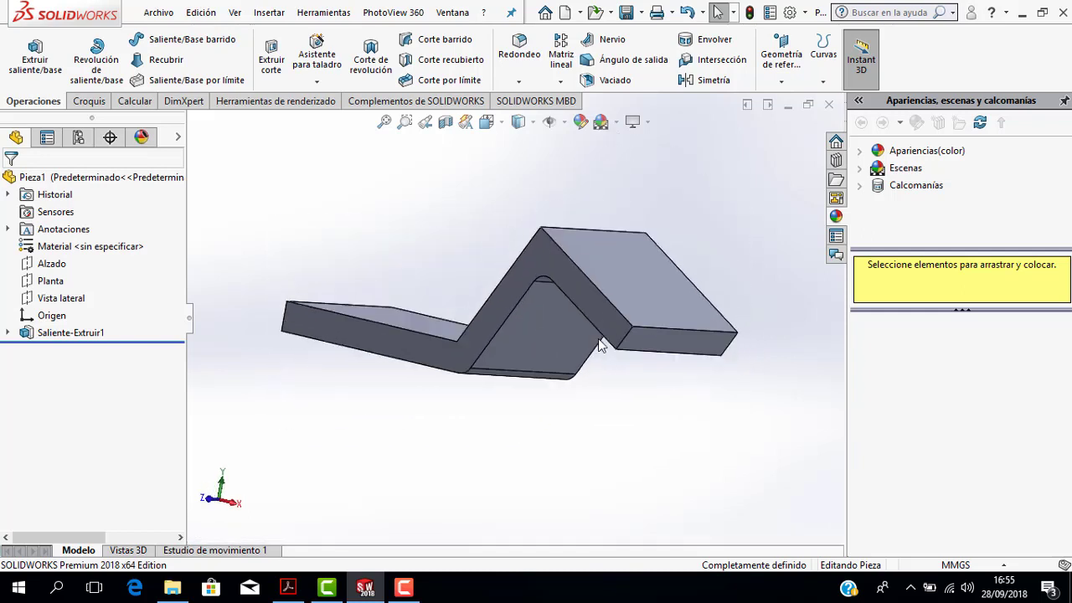
{"action": "key", "text": "ctrl+1"}
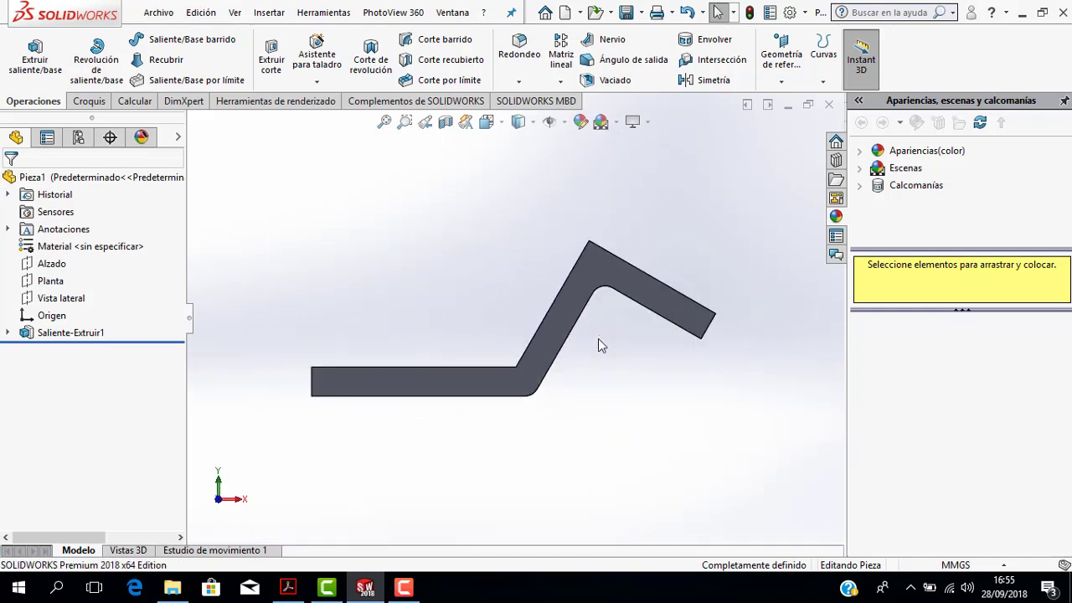
{"action": "key", "text": "ctrl+6"}
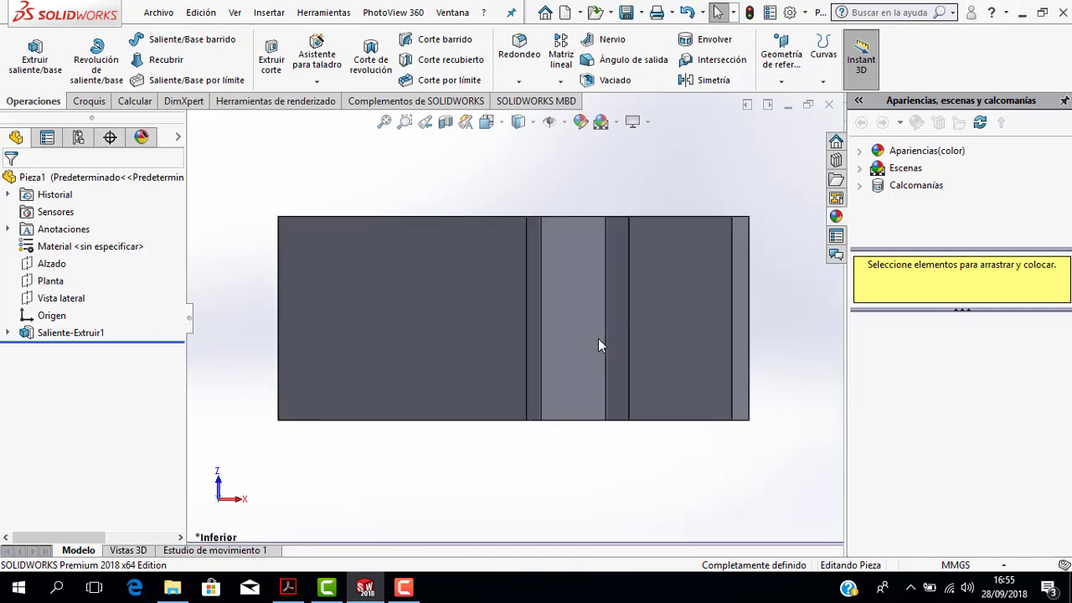
{"action": "key", "text": "ctrl+7"}
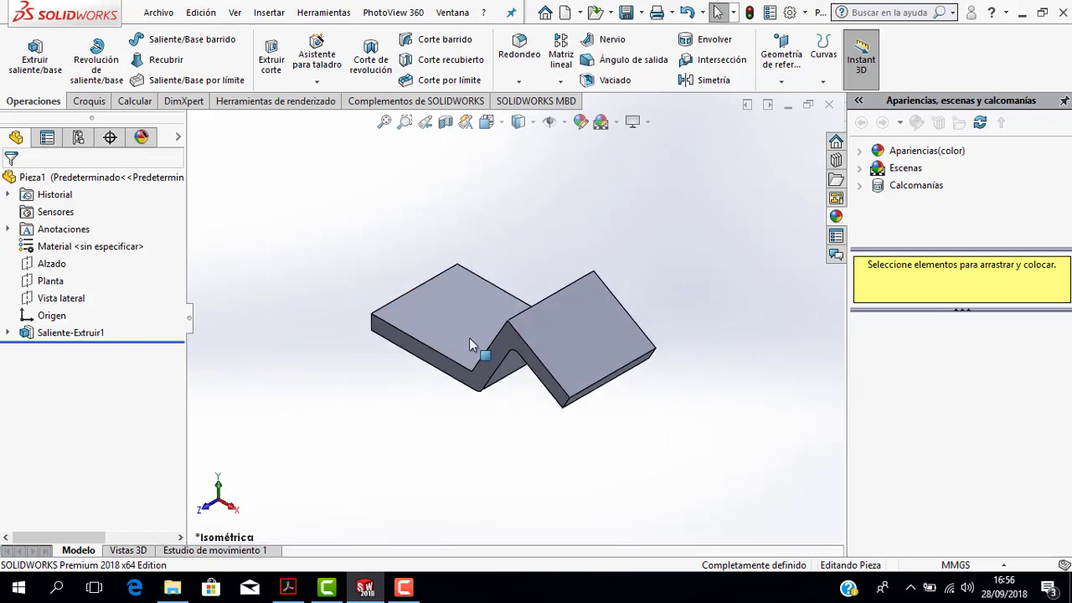
{"action": "key", "text": "f"}
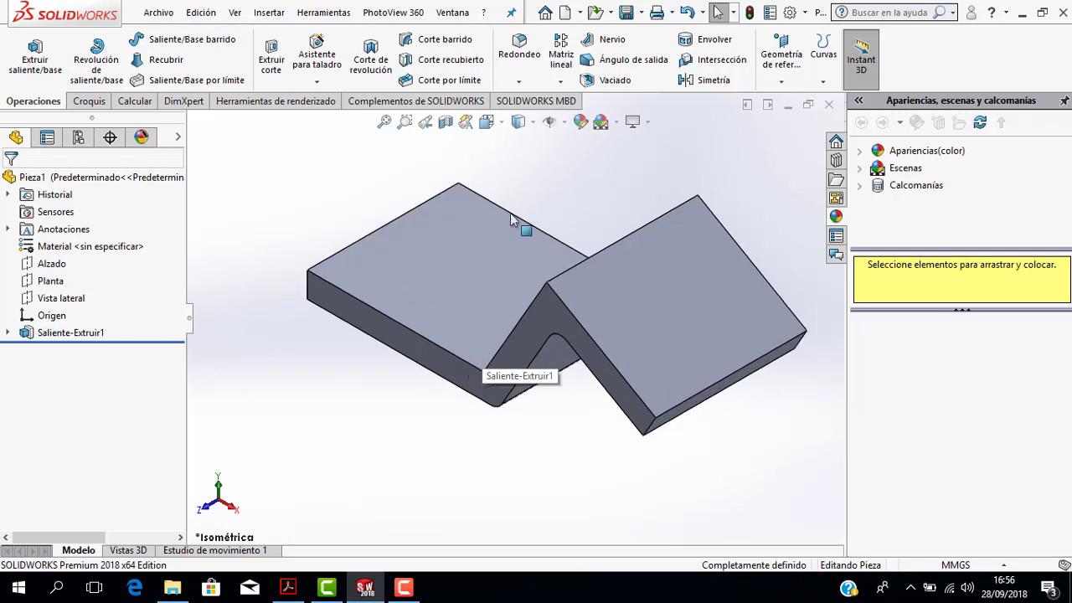
{"action": "left_click", "coordinate": [503, 124]}
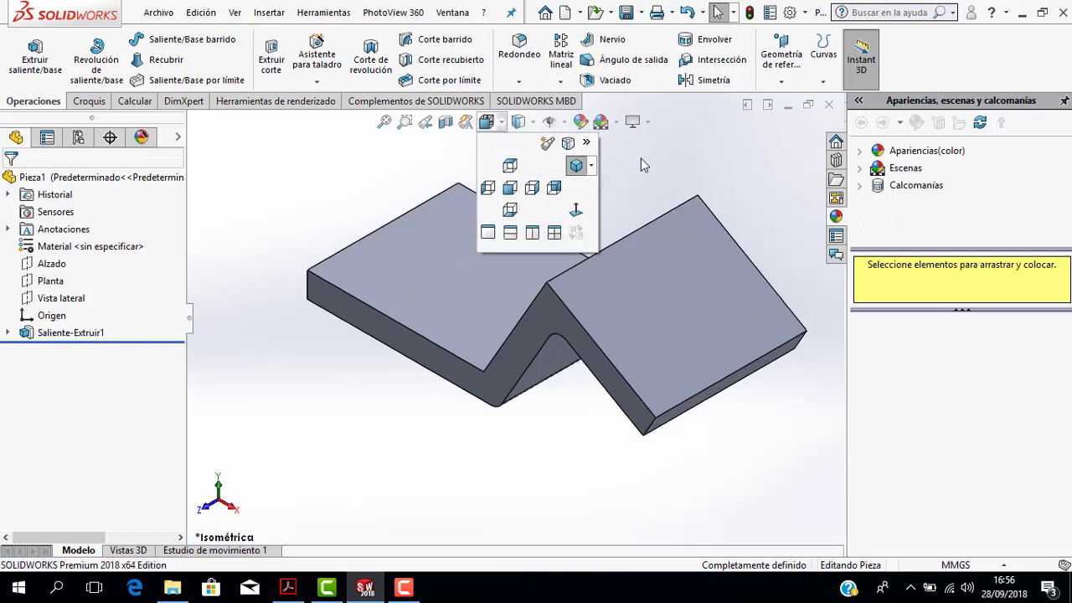
{"action": "left_click", "coordinate": [534, 123]}
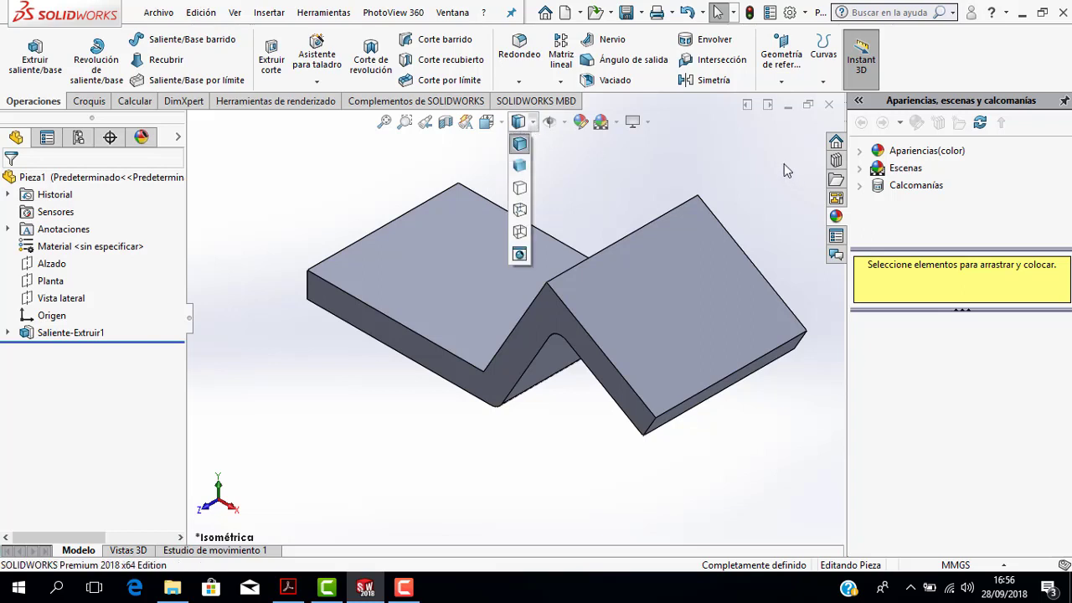
{"action": "left_click", "coordinate": [535, 126]}
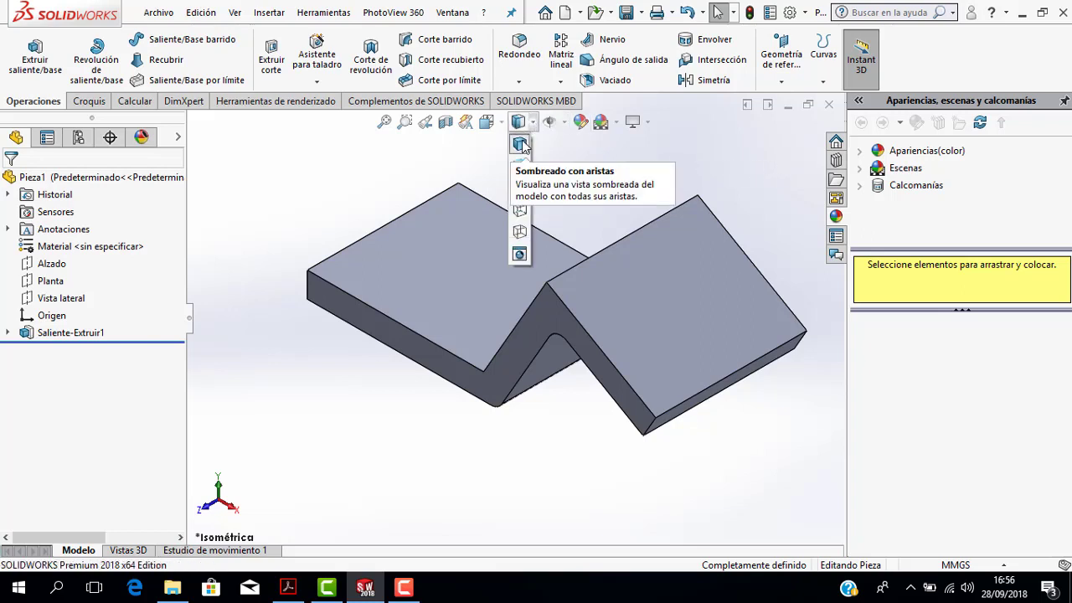
{"action": "left_click", "coordinate": [520, 165]}
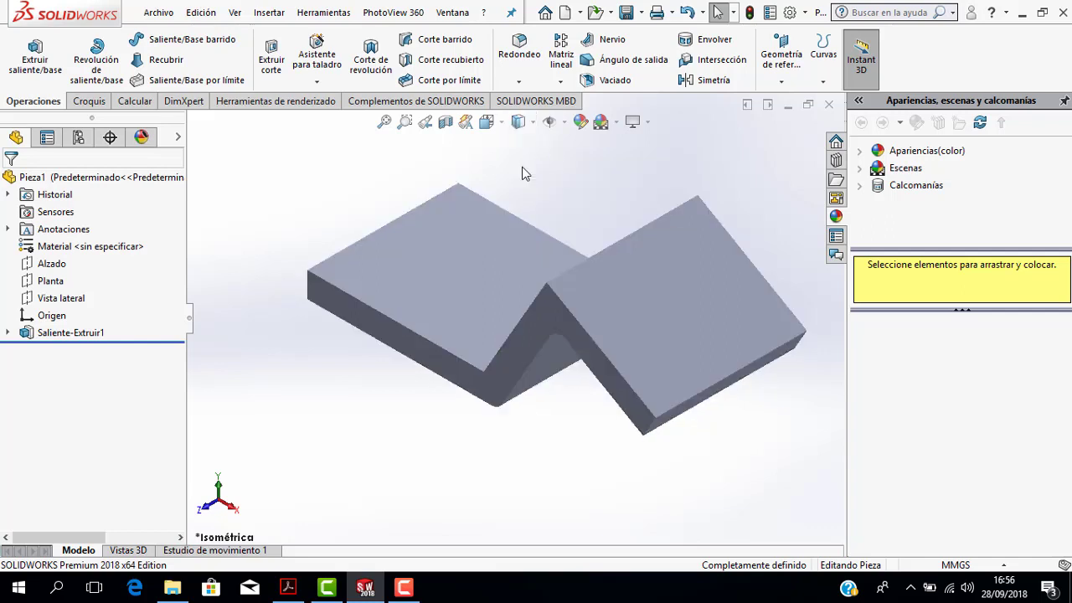
{"action": "left_click", "coordinate": [533, 122]}
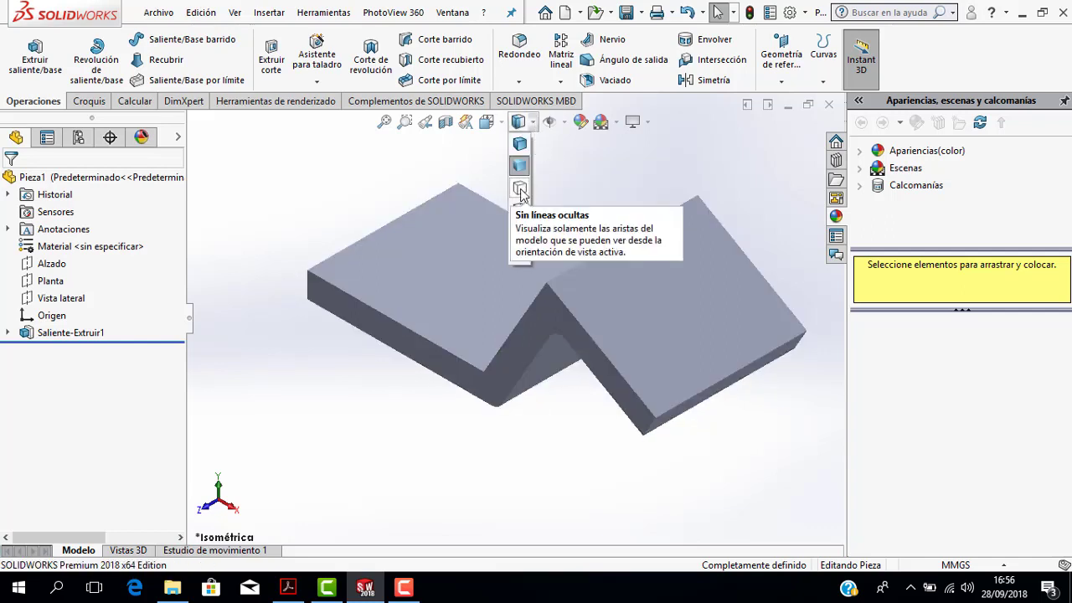
{"action": "left_click", "coordinate": [520, 191]}
{"action": "left_click", "coordinate": [533, 124]}
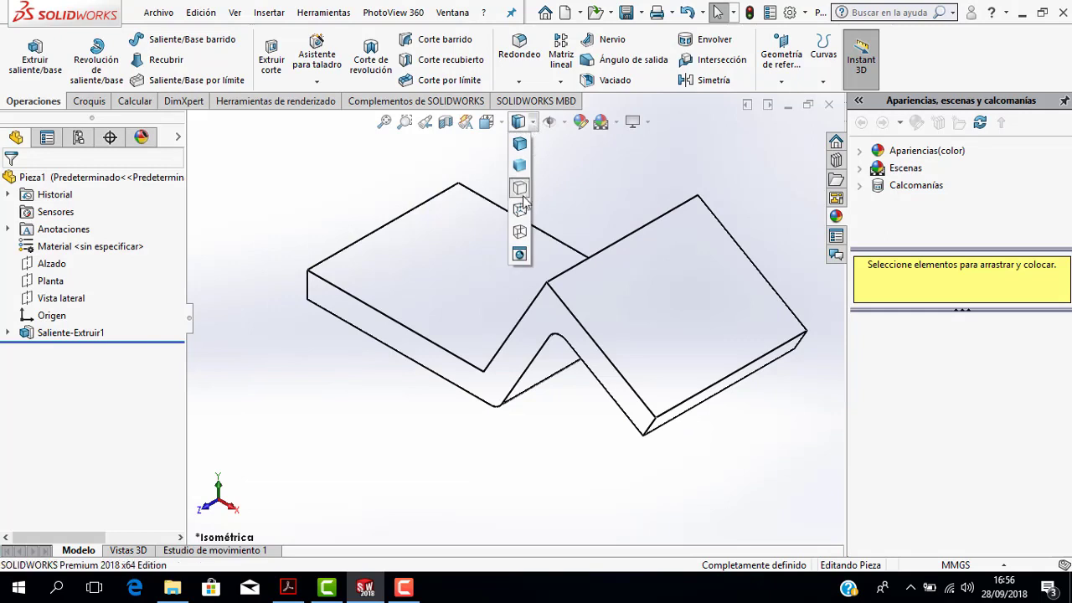
{"action": "left_click", "coordinate": [519, 213]}
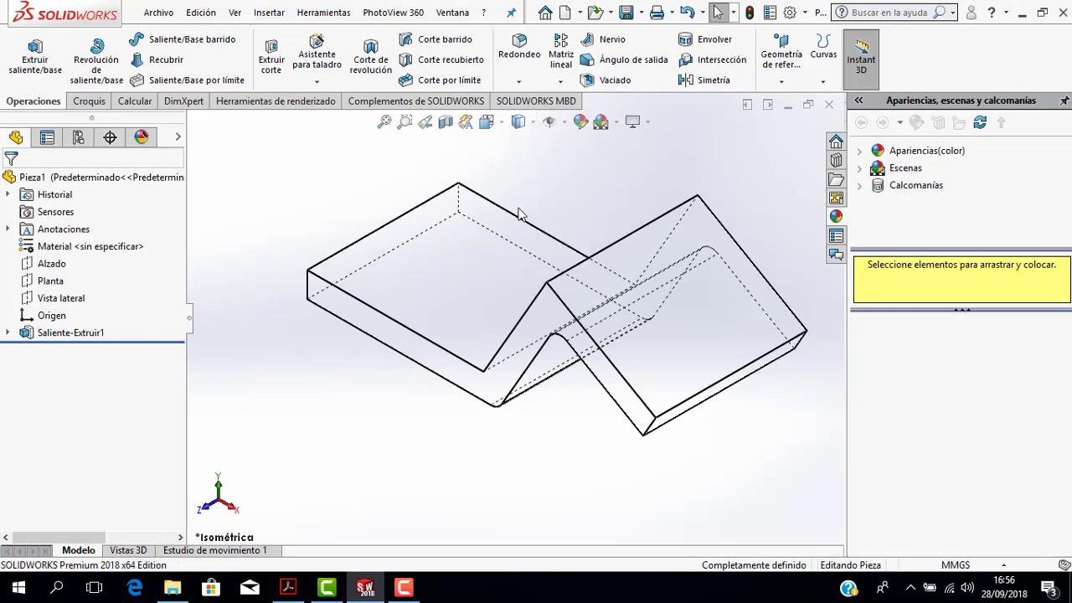
{"action": "left_click", "coordinate": [533, 122]}
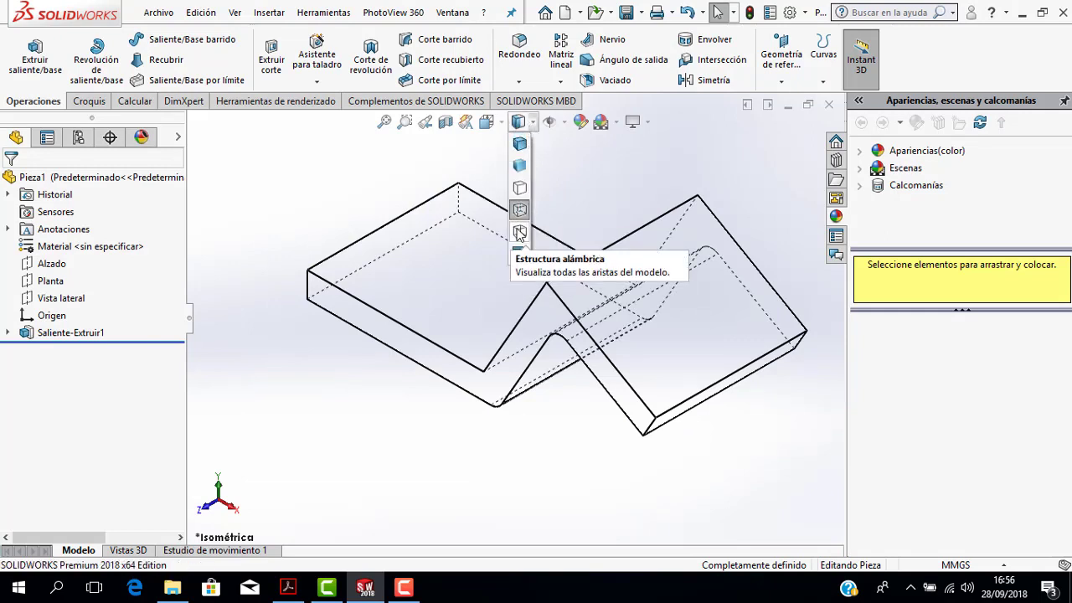
{"action": "left_click", "coordinate": [519, 233]}
{"action": "left_click", "coordinate": [532, 122]}
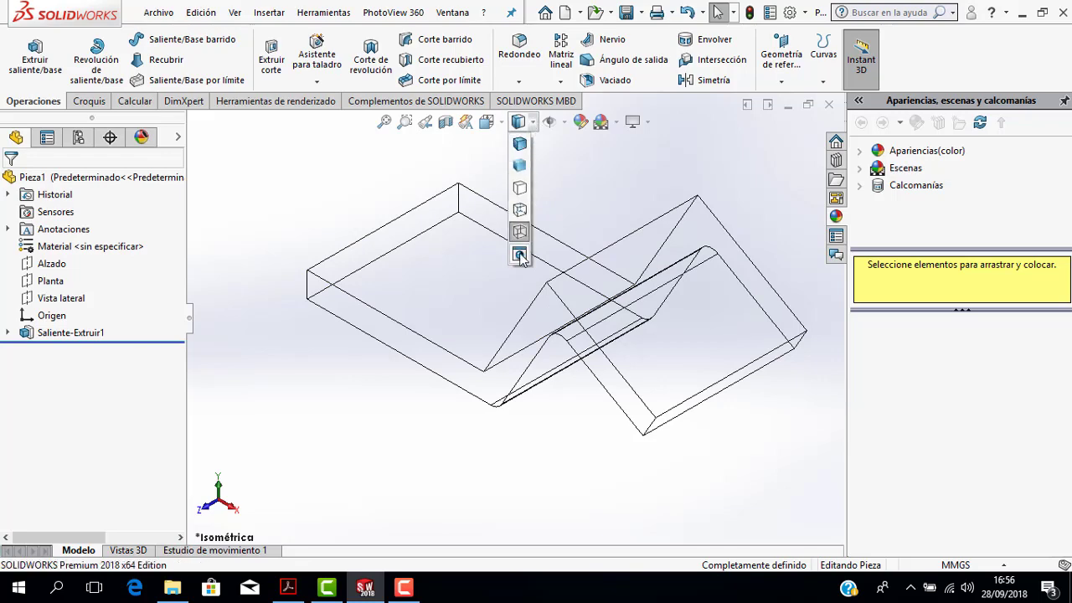
{"action": "left_click", "coordinate": [519, 255]}
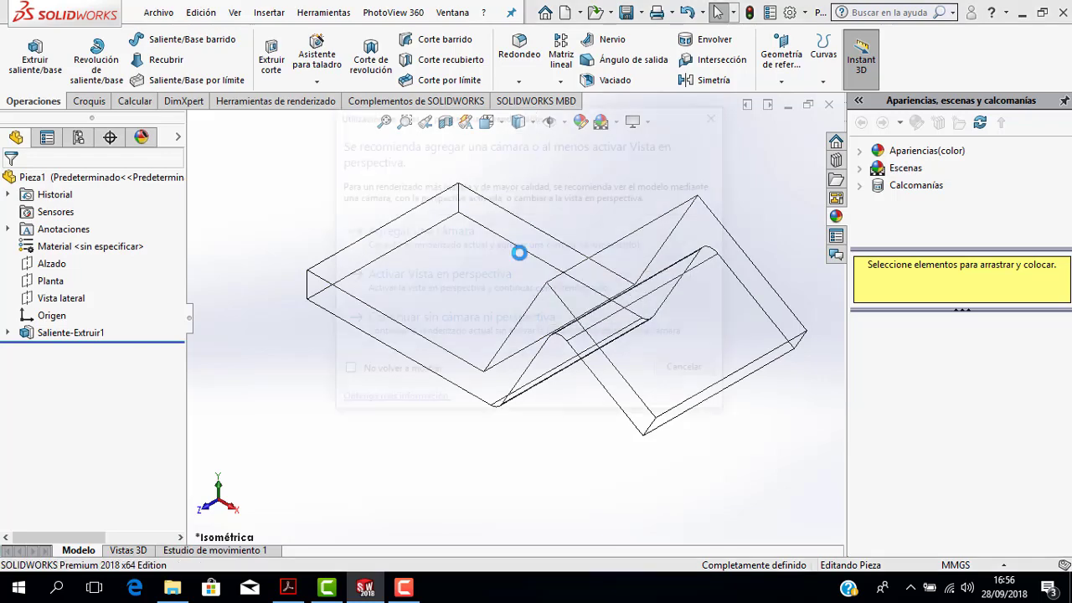
{"action": "left_click", "coordinate": [719, 113]}
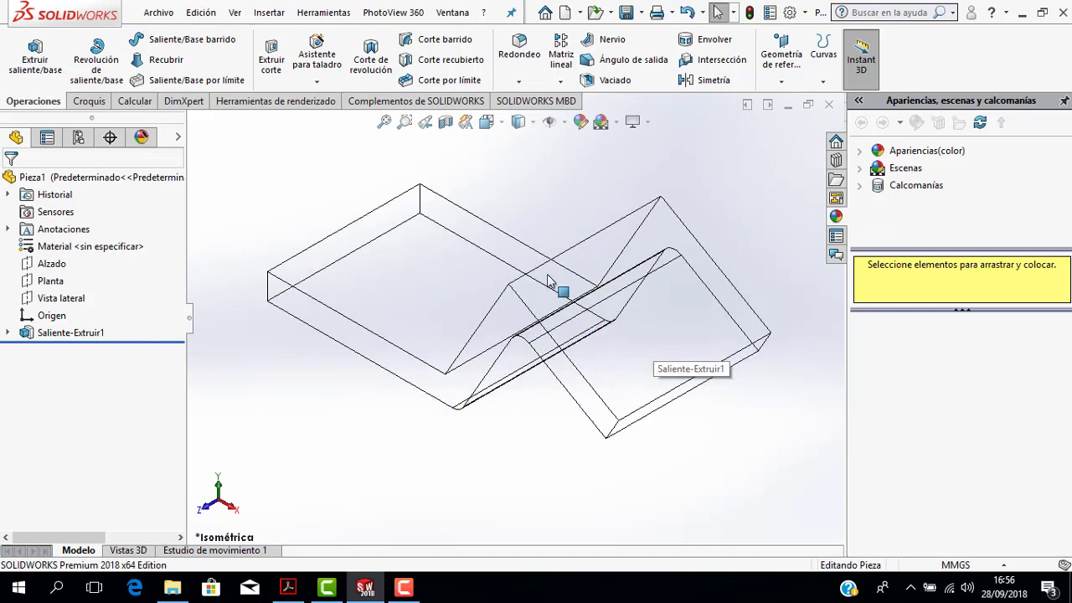
{"action": "left_click", "coordinate": [537, 122]}
{"action": "left_click", "coordinate": [526, 150]}
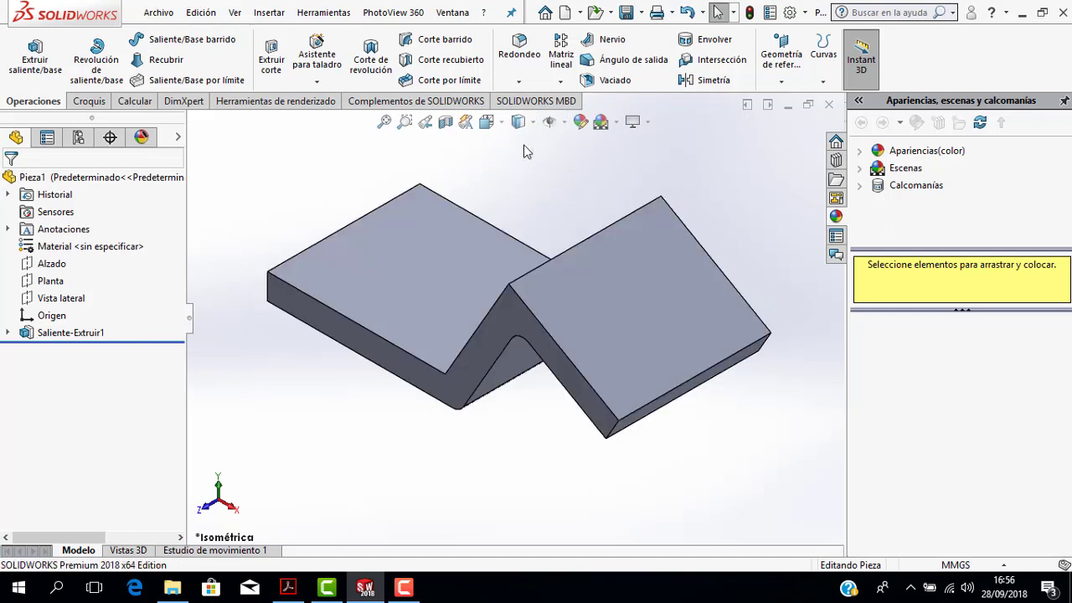
{"action": "left_click", "coordinate": [534, 122]}
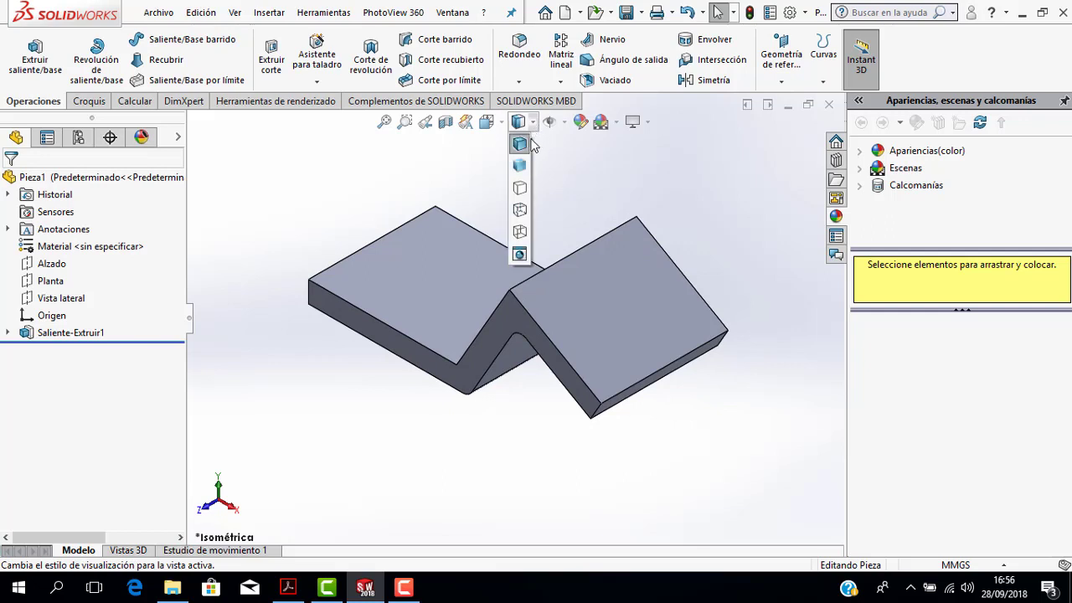
Orbit the solid bracket, then expand Saliente-Extruir1 to reveal Croquis1
{"action": "scroll", "coordinate": [536, 276], "scroll_direction": "down", "scroll_amount": 3}
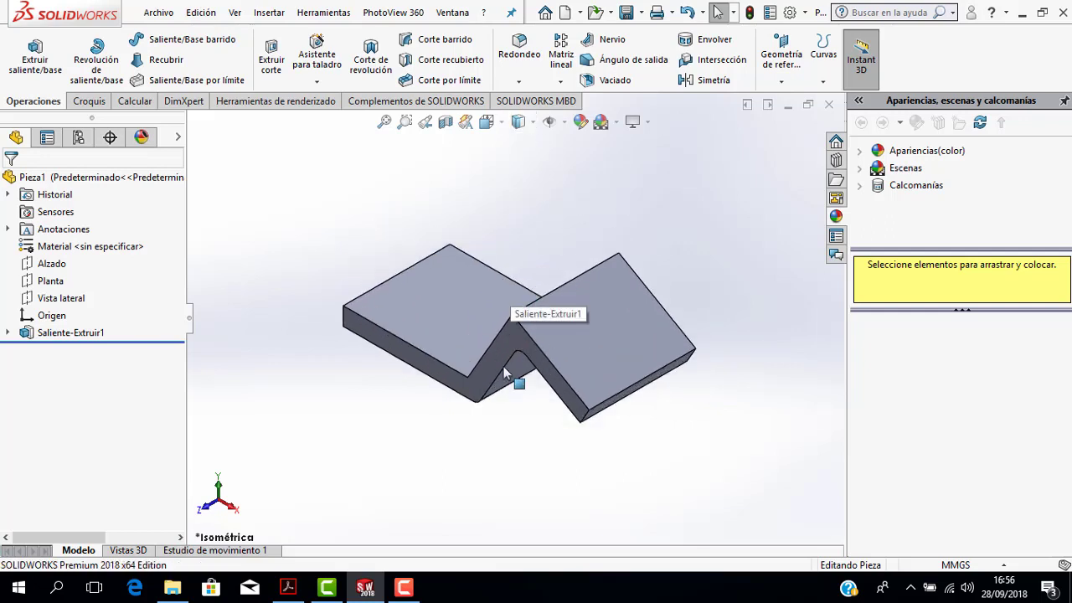
{"action": "mouse_move", "coordinate": [504, 366]}
{"action": "middle_mouse_down"}
{"action": "mouse_move", "coordinate": [554, 385]}
{"action": "mouse_move", "coordinate": [600, 270]}
{"action": "mouse_move", "coordinate": [627, 268]}
{"action": "mouse_move", "coordinate": [608, 294]}
{"action": "mouse_move", "coordinate": [591, 374]}
{"action": "mouse_move", "coordinate": [604, 330]}
{"action": "mouse_move", "coordinate": [612, 359]}
{"action": "mouse_move", "coordinate": [608, 350]}
{"action": "middle_mouse_up"}
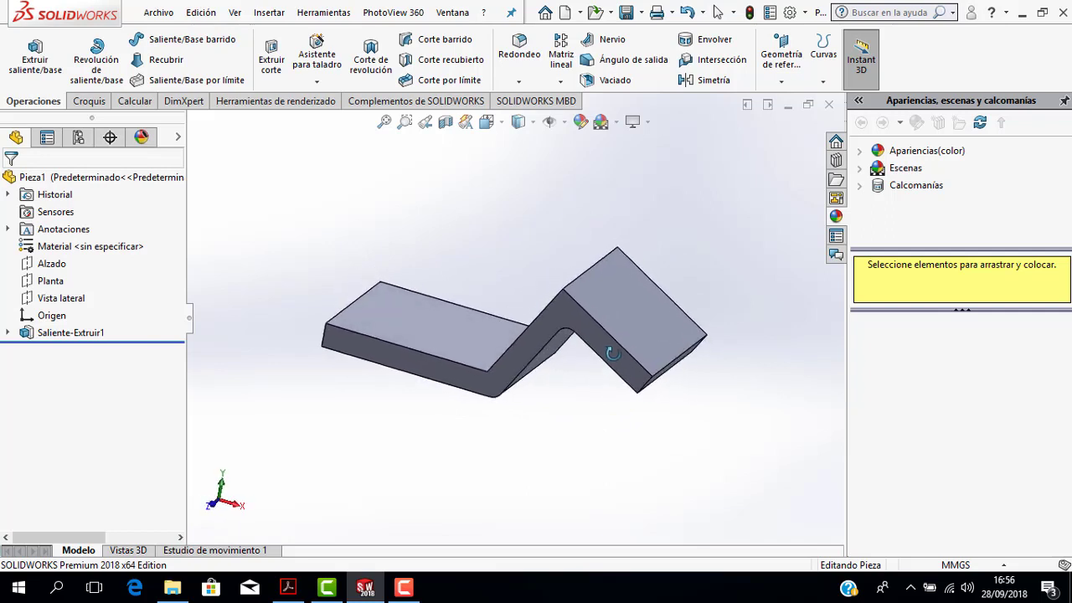
{"action": "middle_click_drag", "start_coordinate": [605, 304], "coordinate": [585, 309]}
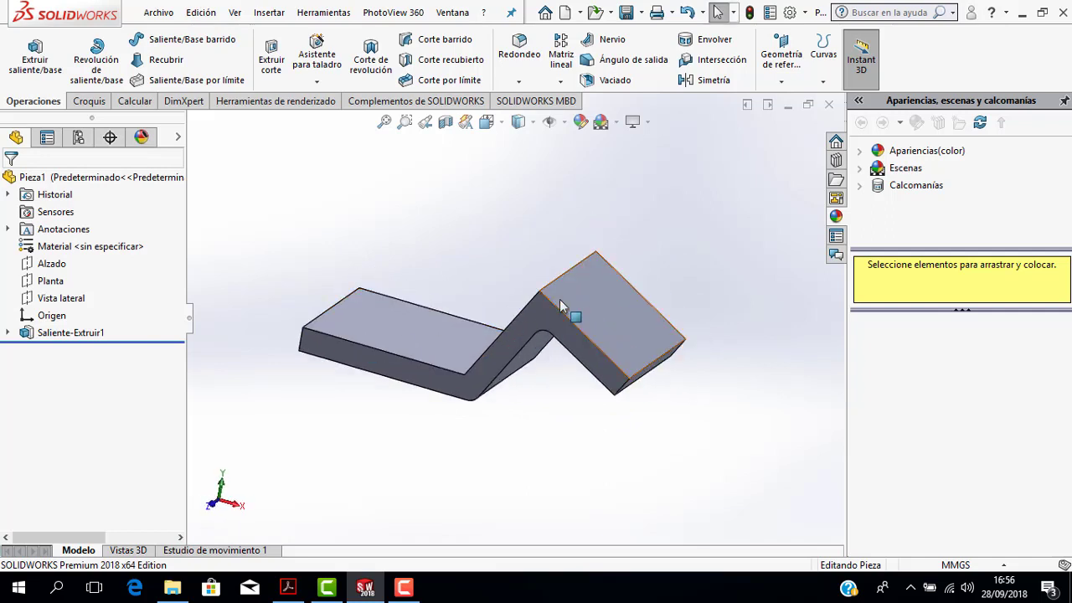
{"action": "mouse_move", "coordinate": [619, 307]}
{"action": "middle_mouse_down"}
{"action": "mouse_move", "coordinate": [503, 304]}
{"action": "mouse_move", "coordinate": [599, 251]}
{"action": "middle_mouse_up"}
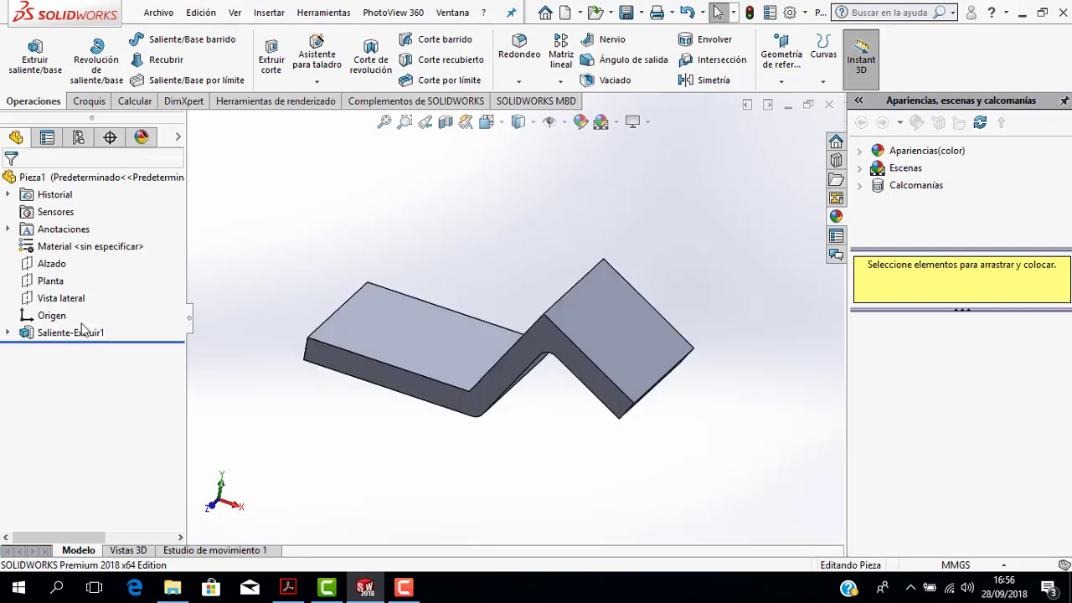
{"action": "left_click", "coordinate": [9, 333]}
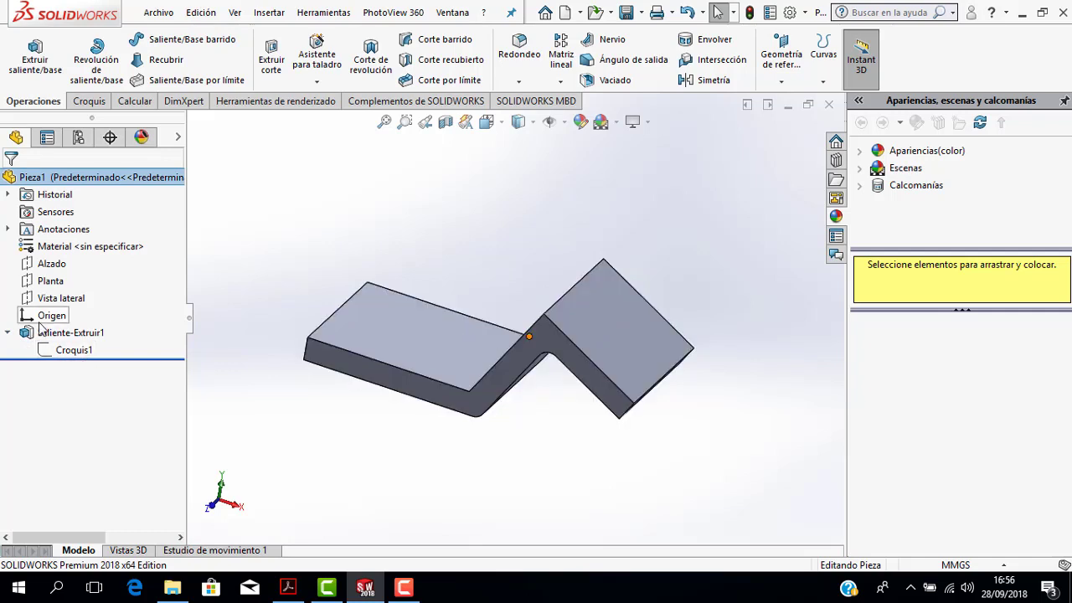
Highlight Croquis1 to display its 70, 50, 120° and R5 dimensions, then open its context menu
{"action": "left_click", "coordinate": [81, 354]}
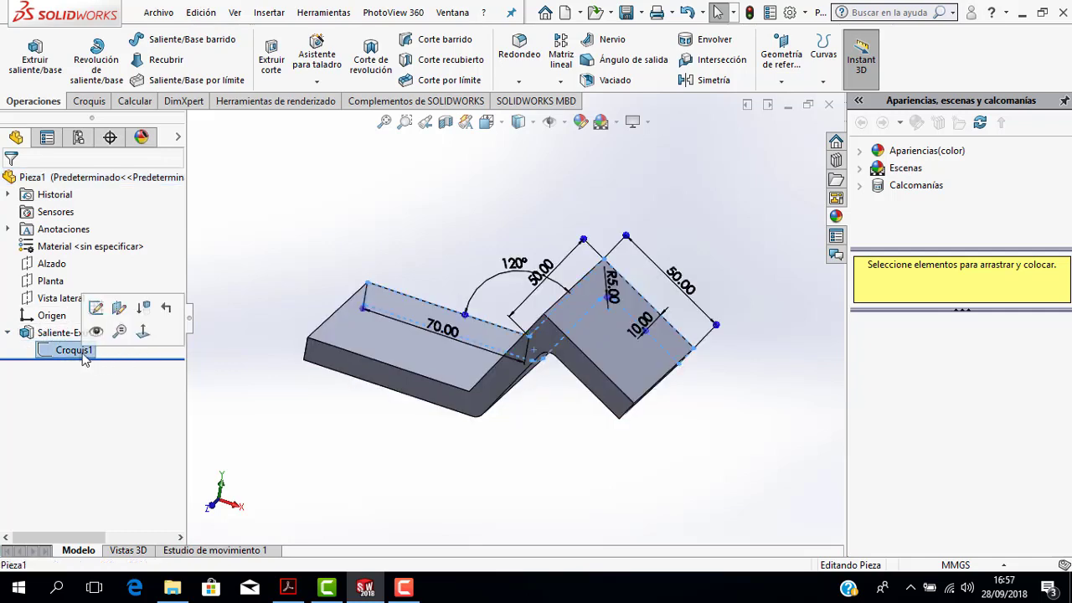
{"action": "left_click", "coordinate": [277, 408]}
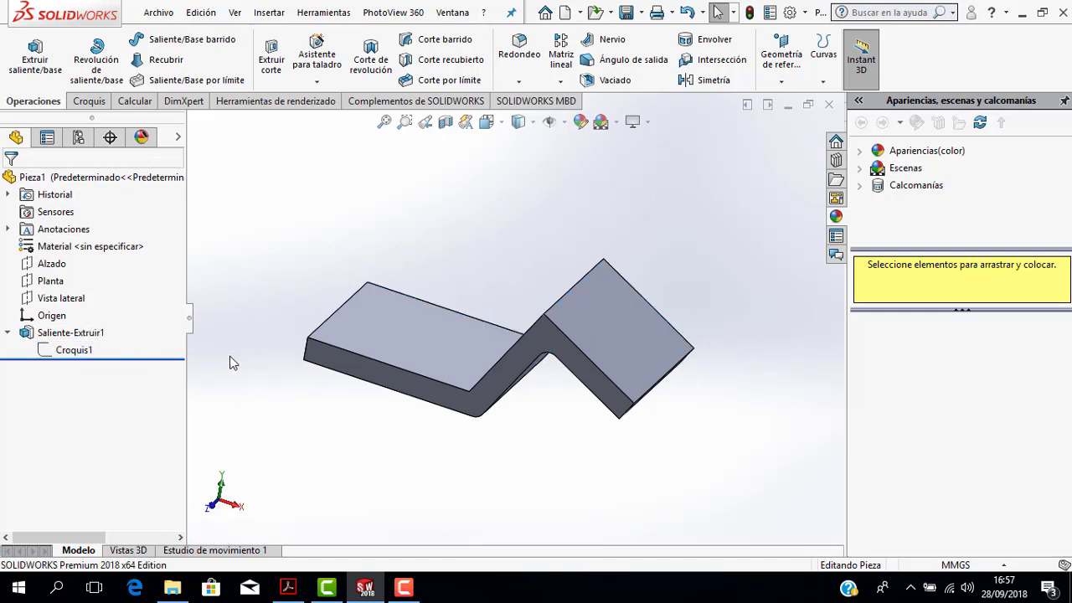
{"action": "left_click", "coordinate": [81, 353]}
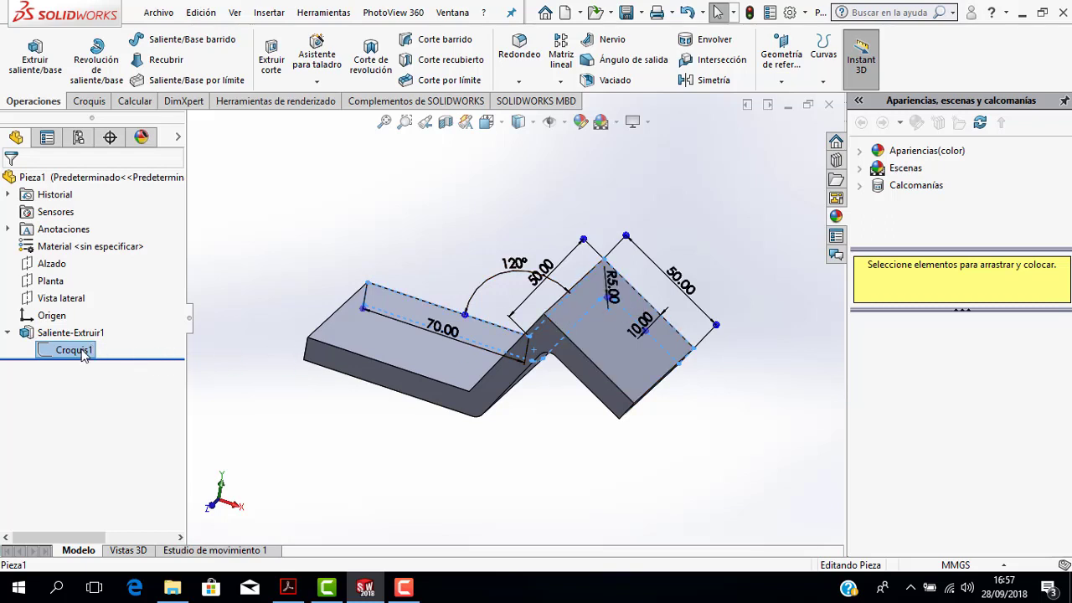
{"action": "right_click", "coordinate": [84, 355]}
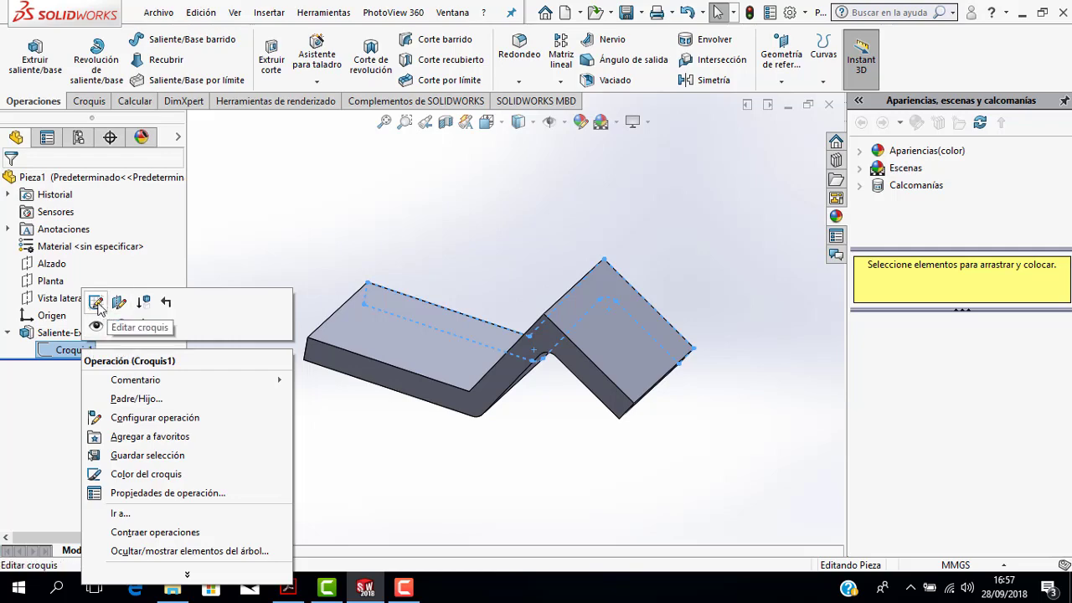
View Croquis1 face-on with Normal a, then exit it unchanged so the bracket rebuilds
{"action": "left_click", "coordinate": [96, 306]}
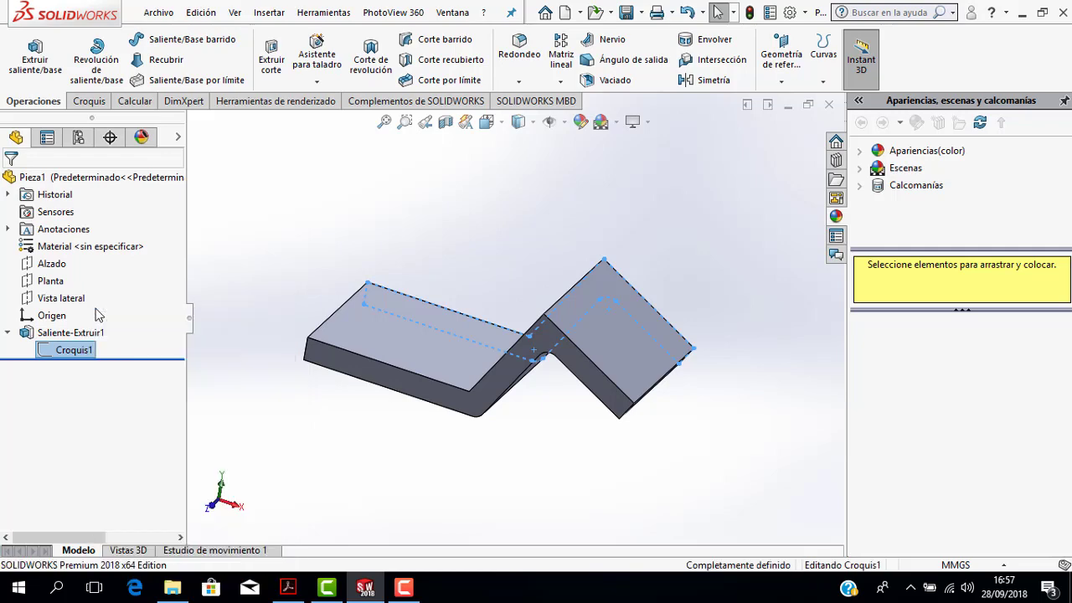
{"action": "scroll", "coordinate": [521, 341], "scroll_direction": "up", "scroll_amount": 2}
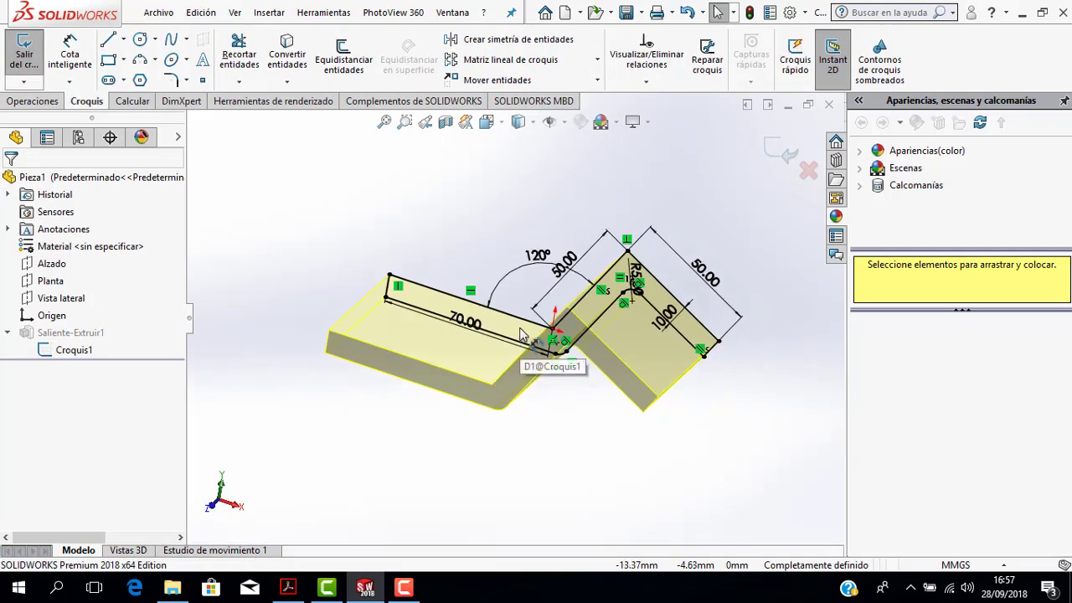
{"action": "right_click", "coordinate": [84, 353]}
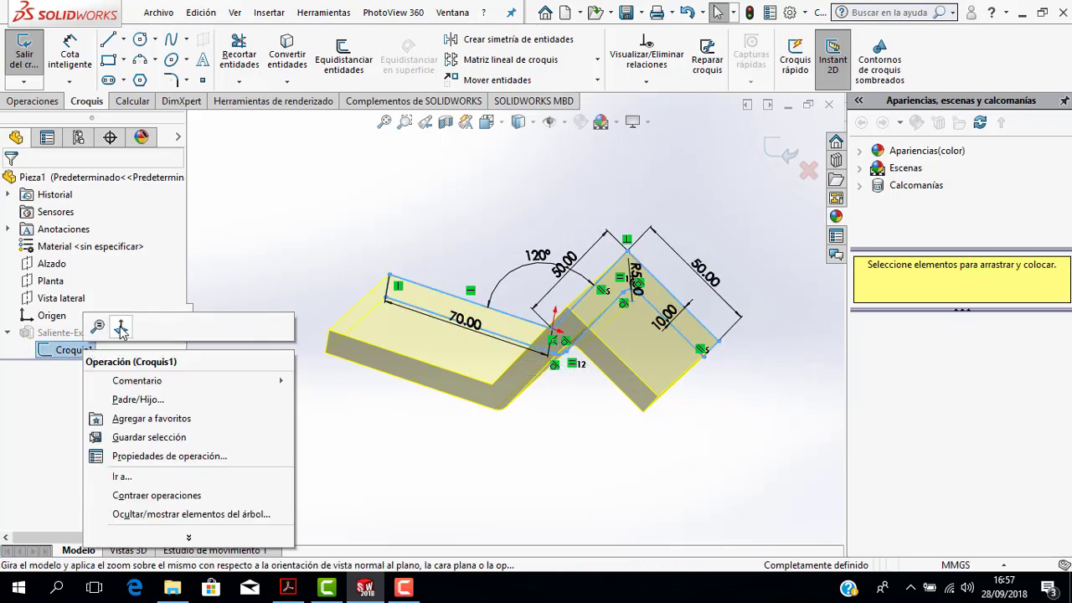
{"action": "left_click", "coordinate": [122, 329]}
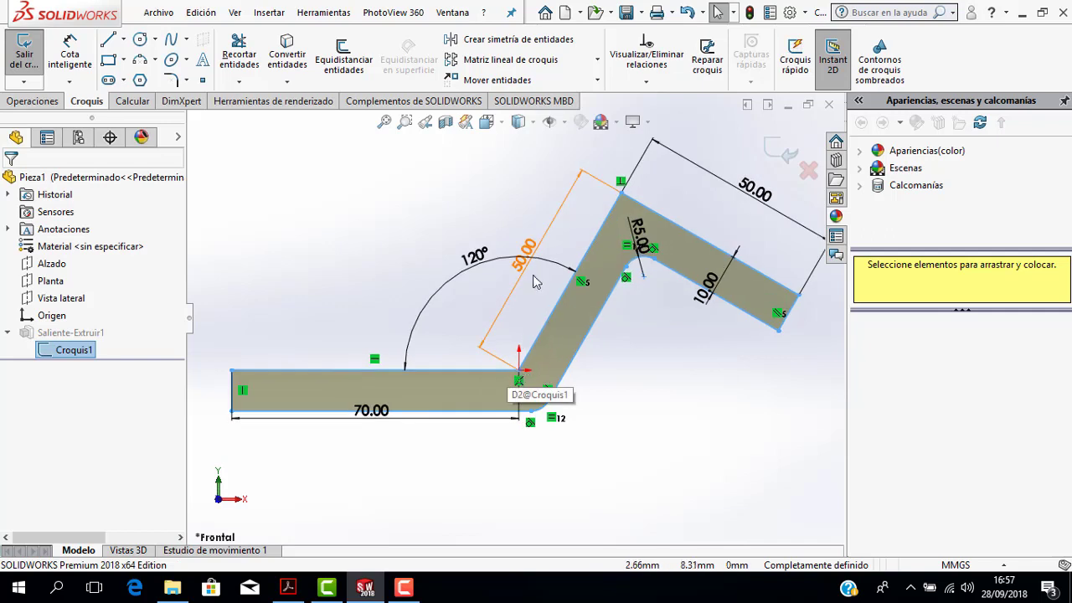
{"action": "scroll", "coordinate": [544, 285], "scroll_direction": "up", "scroll_amount": 1}
{"action": "scroll", "coordinate": [557, 289], "scroll_direction": "up", "scroll_amount": 1}
{"action": "scroll", "coordinate": [565, 290], "scroll_direction": "up", "scroll_amount": 1}
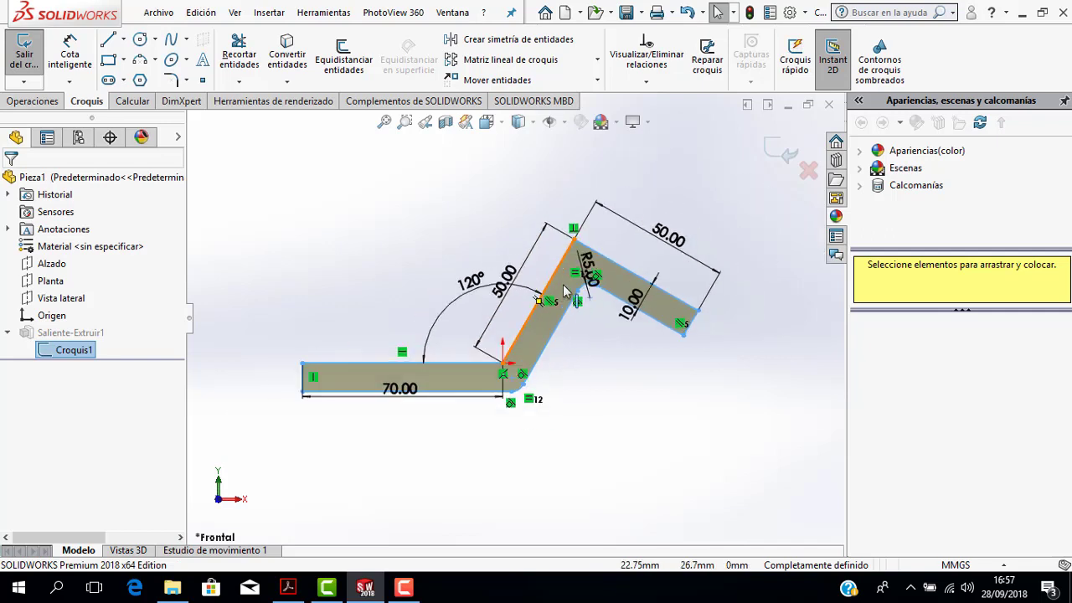
{"action": "scroll", "coordinate": [569, 293], "scroll_direction": "down", "scroll_amount": 1}
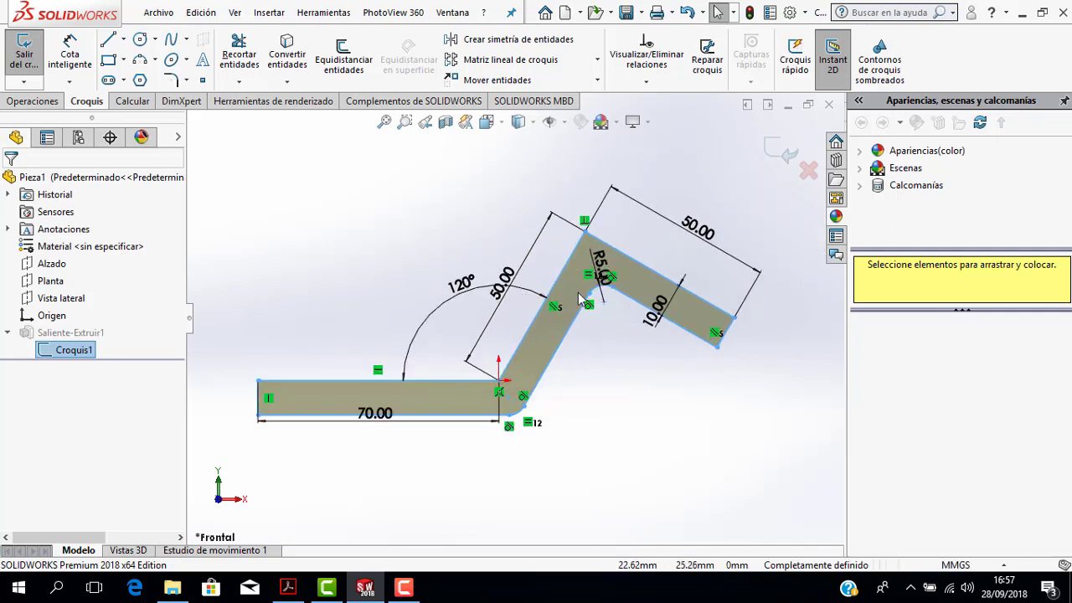
{"action": "scroll", "coordinate": [519, 306], "scroll_direction": "up", "scroll_amount": 1}
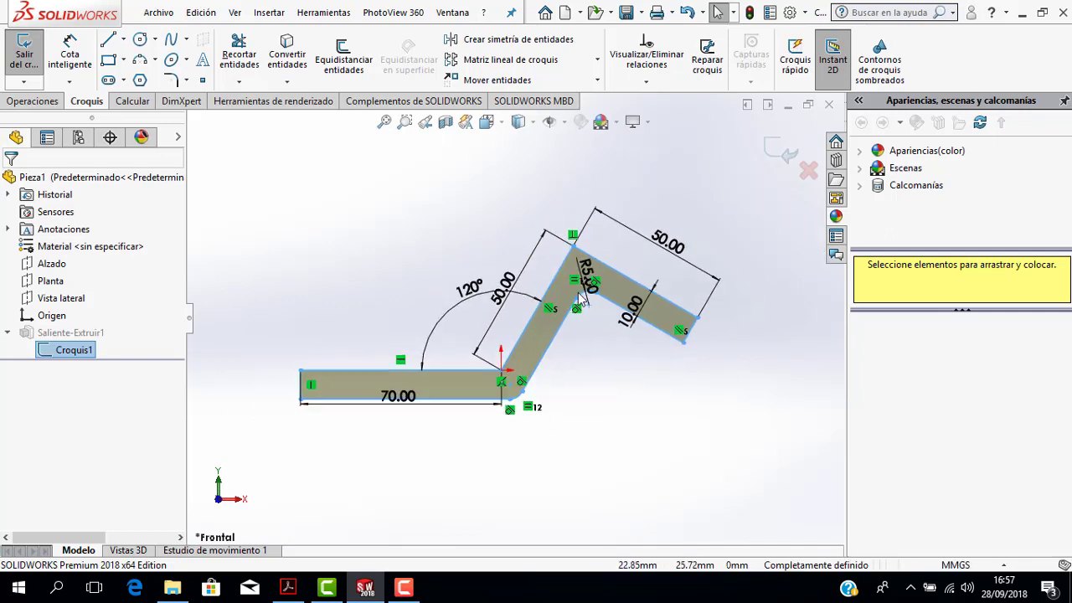
{"action": "left_click", "coordinate": [775, 157]}
Return to the isometric view and select Saliente-Extruir1 to show its 60 mm depth
{"action": "middle_click_drag", "start_coordinate": [649, 251], "coordinate": [639, 279]}
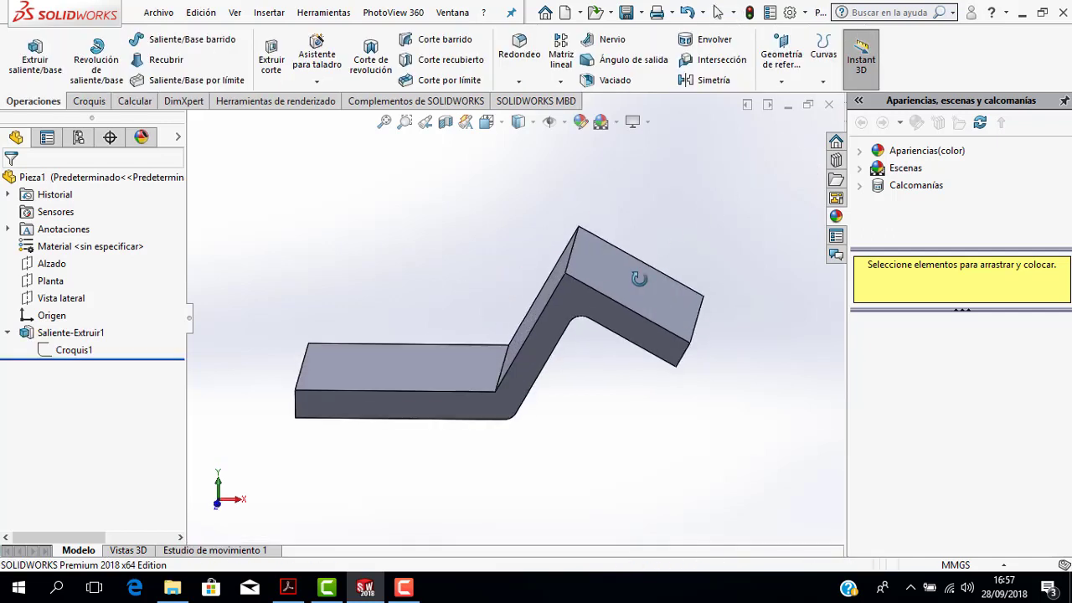
{"action": "key", "text": "ctrl+7"}
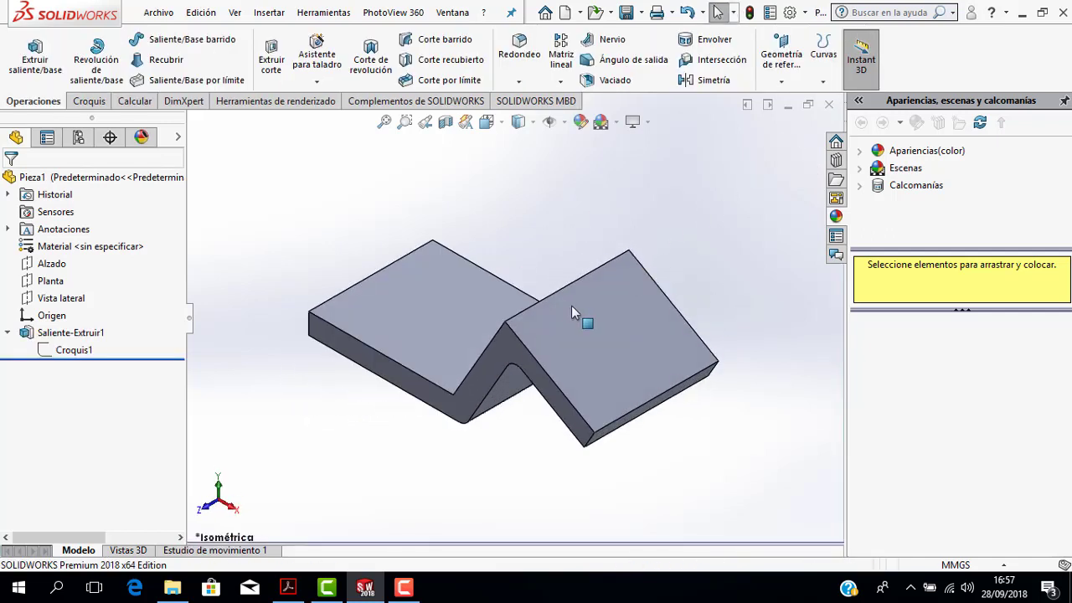
{"action": "scroll", "coordinate": [571, 311], "scroll_direction": "up", "scroll_amount": 2}
{"action": "scroll", "coordinate": [542, 298], "scroll_direction": "down", "scroll_amount": 1}
{"action": "left_click_drag", "start_coordinate": [603, 221], "coordinate": [553, 243]}
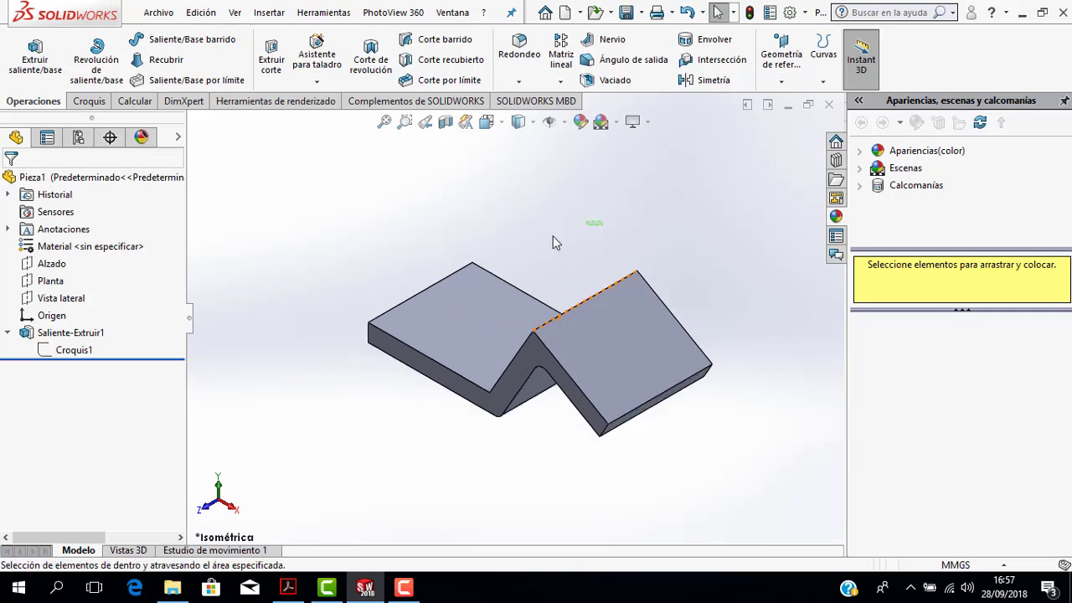
{"action": "left_click", "coordinate": [71, 332]}
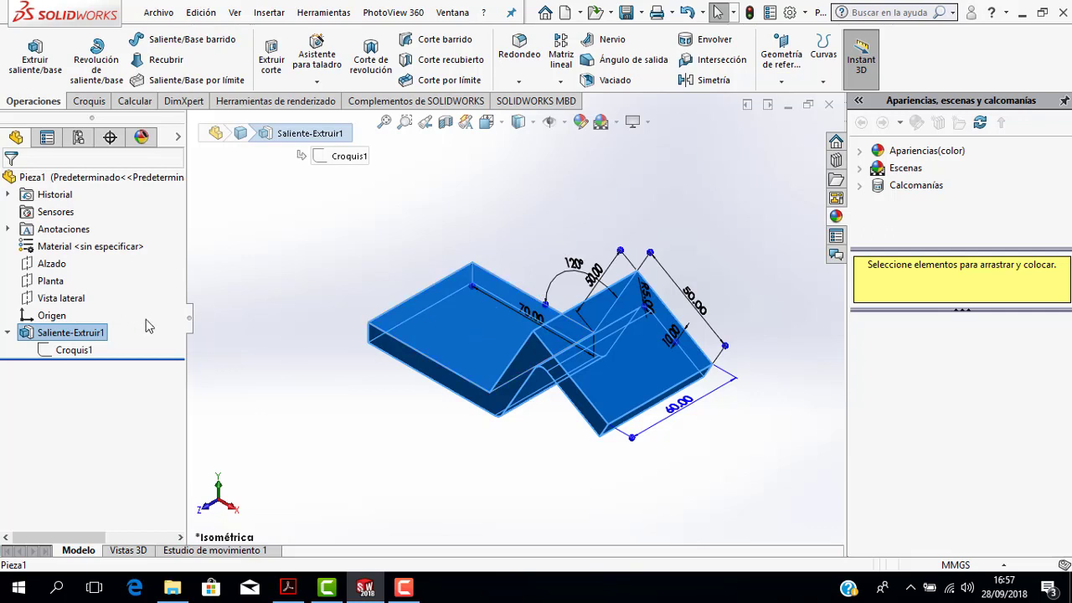
Reopen Saliente-Extruir1's settings, accept them unchanged at 60 mm, and collapse its tree entry
{"action": "right_click", "coordinate": [94, 337]}
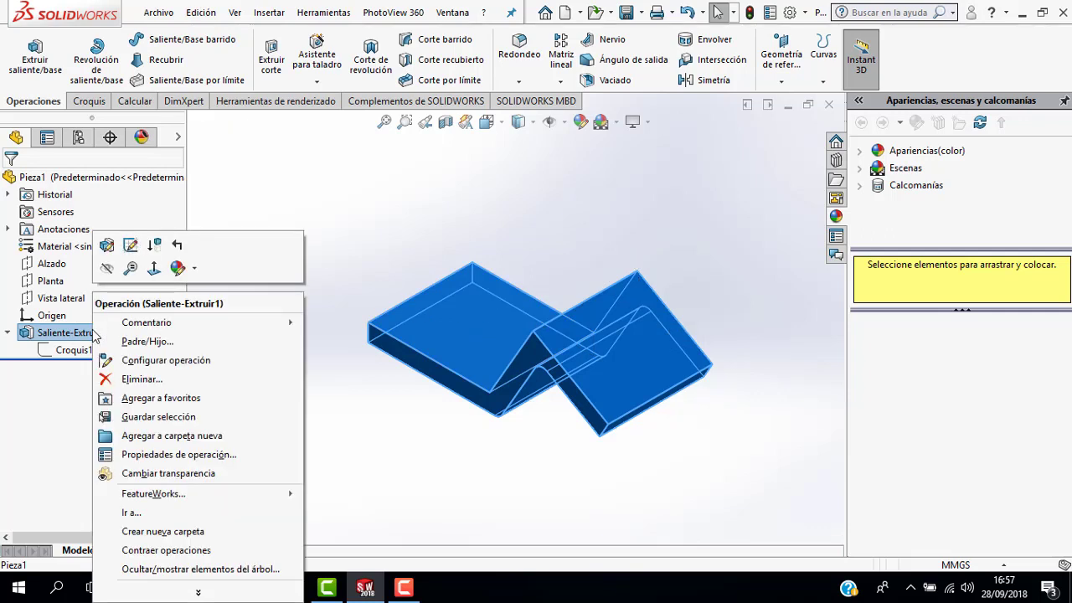
{"action": "left_click", "coordinate": [106, 244]}
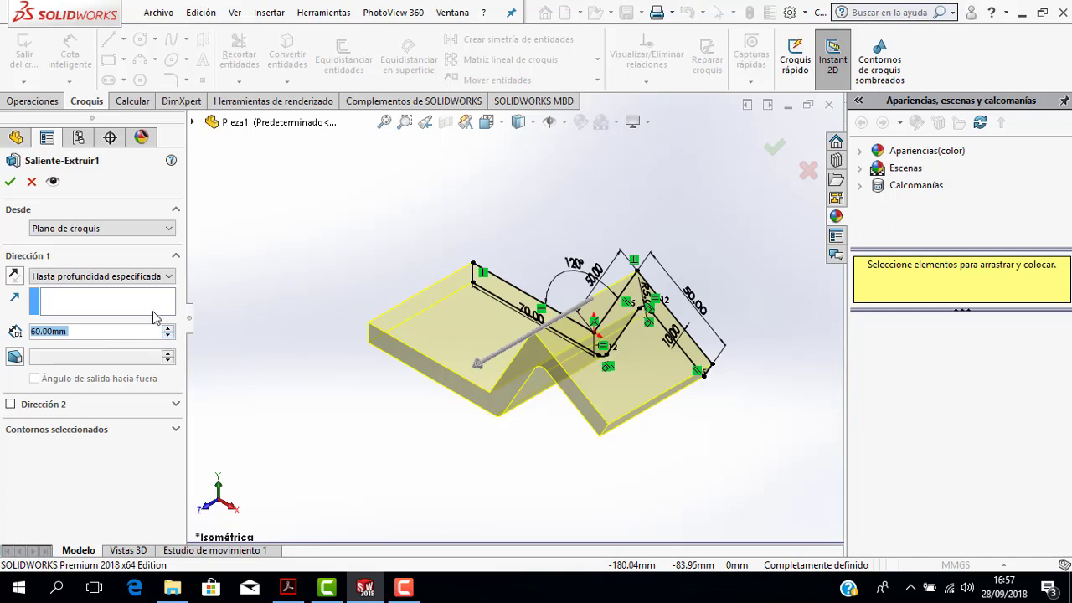
{"action": "left_click", "coordinate": [10, 181]}
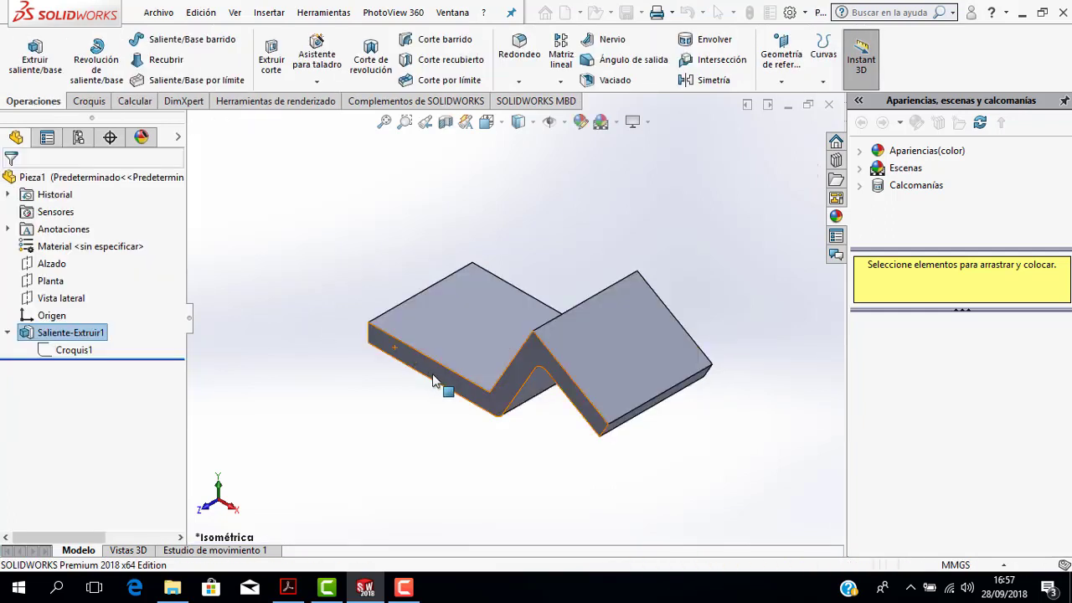
{"action": "left_click", "coordinate": [411, 411]}
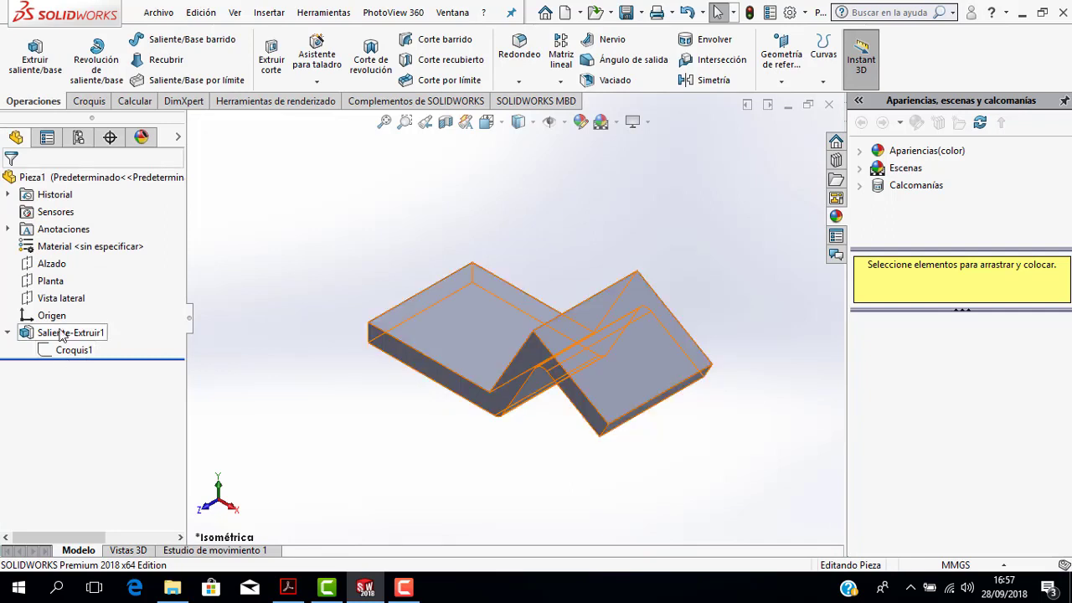
{"action": "left_click", "coordinate": [8, 332]}
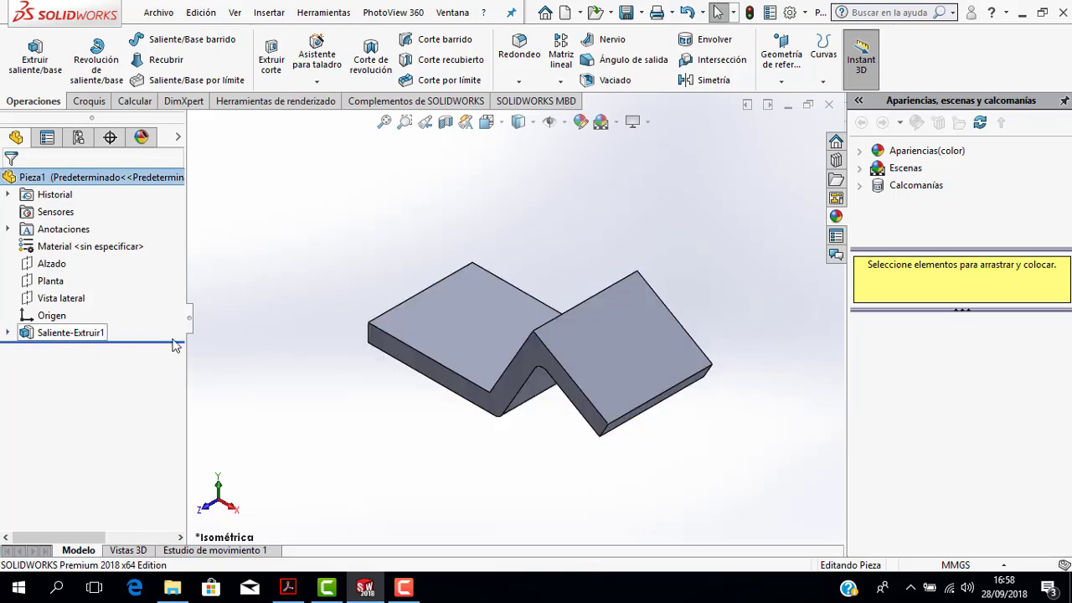
Review the slotted base dimensions in the 1.pdf top view, then return to SOLIDWORKS
{"action": "left_click", "coordinate": [288, 587]}
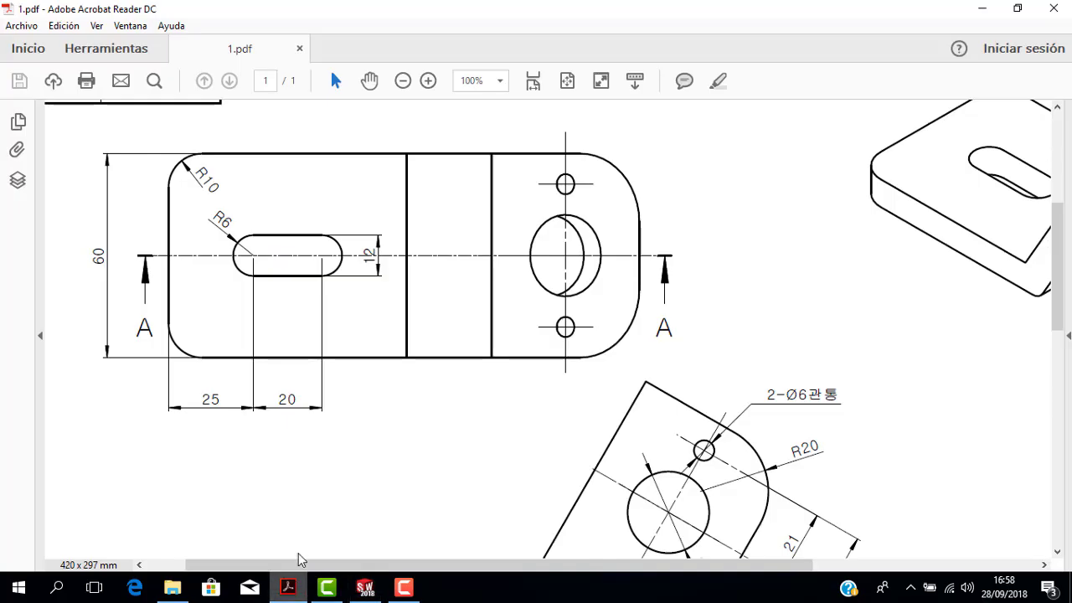
{"action": "scroll", "coordinate": [360, 411], "scroll_direction": "up", "scroll_amount": 1}
{"action": "scroll", "coordinate": [381, 400], "scroll_direction": "up", "scroll_amount": 1}
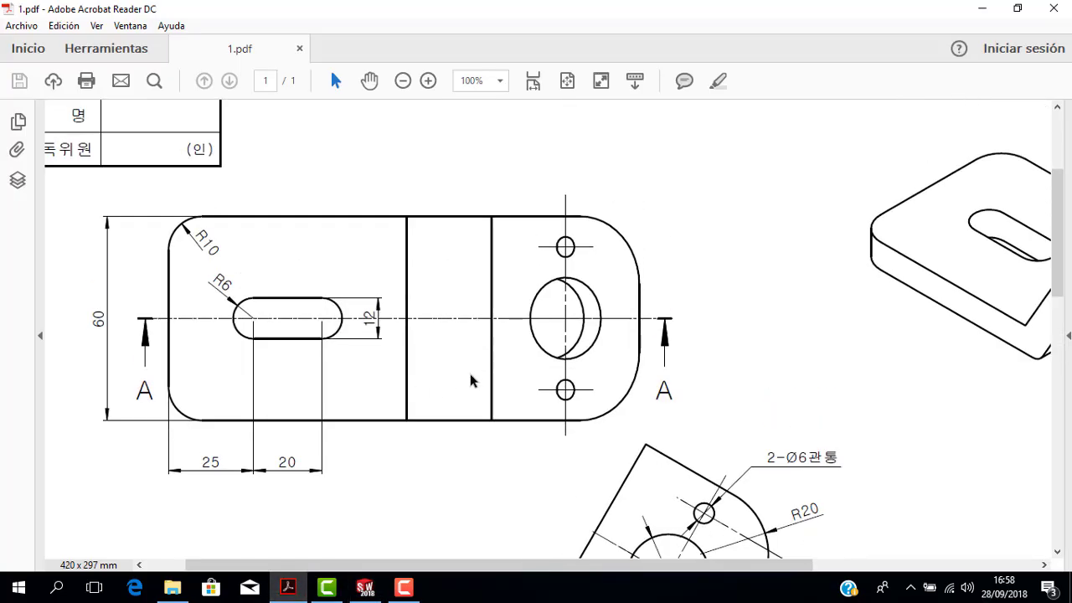
{"action": "scroll", "coordinate": [303, 326], "scroll_direction": "down", "scroll_amount": 1}
{"action": "scroll", "coordinate": [325, 277], "scroll_direction": "down", "scroll_amount": 1}
{"action": "scroll", "coordinate": [324, 275], "scroll_direction": "up", "scroll_amount": 1}
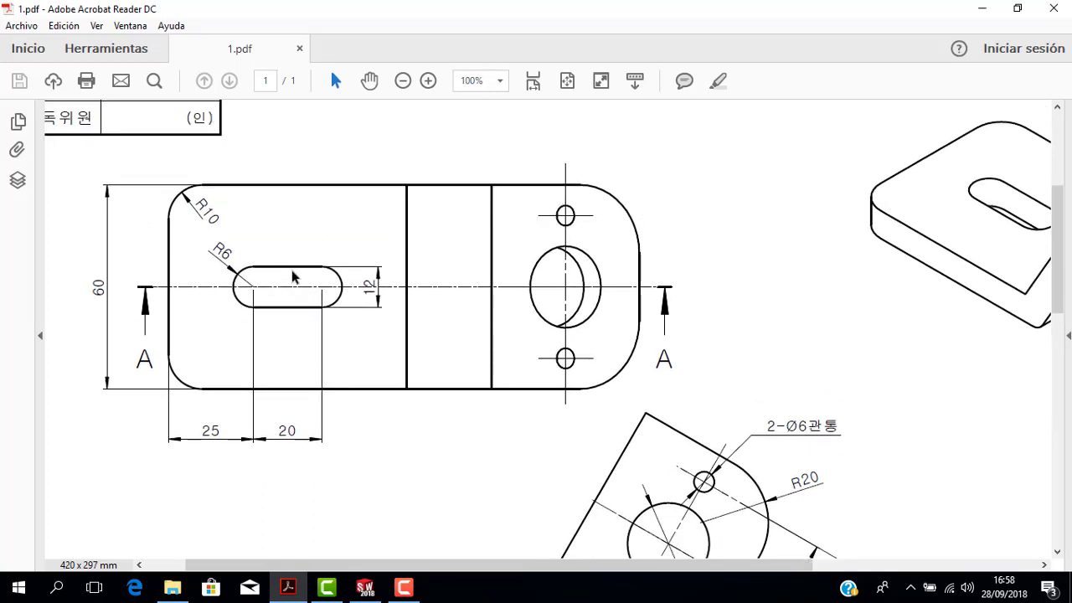
{"action": "left_click", "coordinate": [365, 587]}
Open a new sketch, Croquis2, on the top face of the bracket's flat base
{"action": "scroll", "coordinate": [497, 303], "scroll_direction": "down", "scroll_amount": 2}
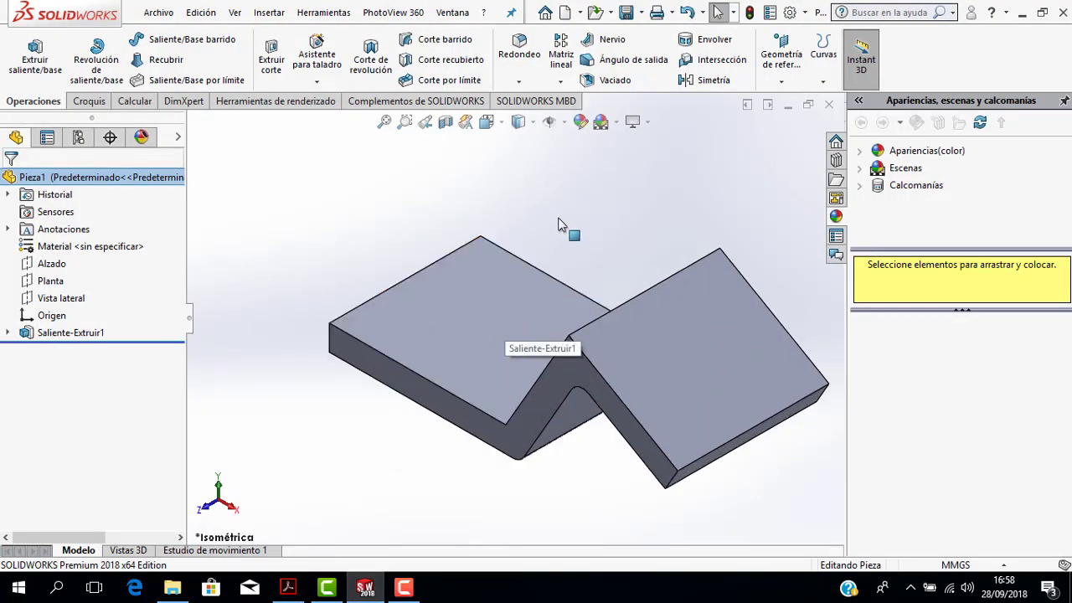
{"action": "left_click", "coordinate": [472, 305]}
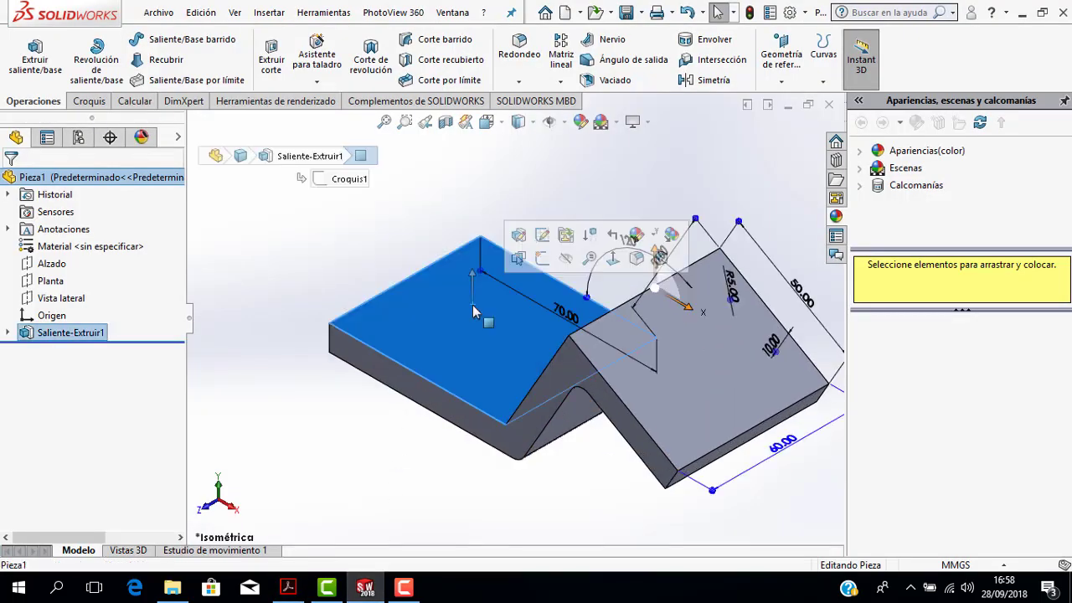
{"action": "left_click", "coordinate": [88, 101]}
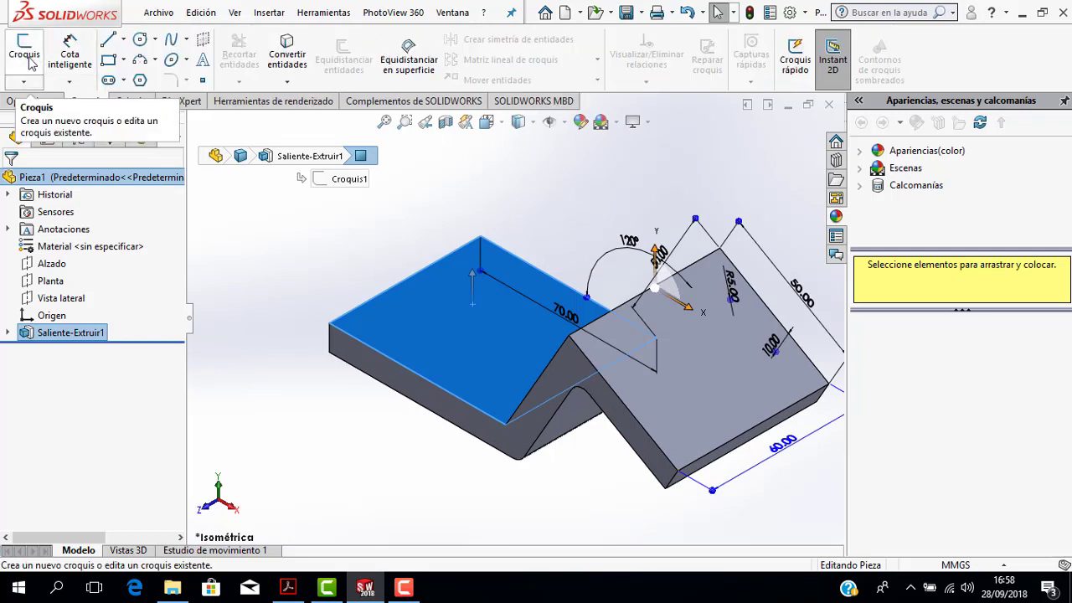
{"action": "left_click", "coordinate": [335, 268]}
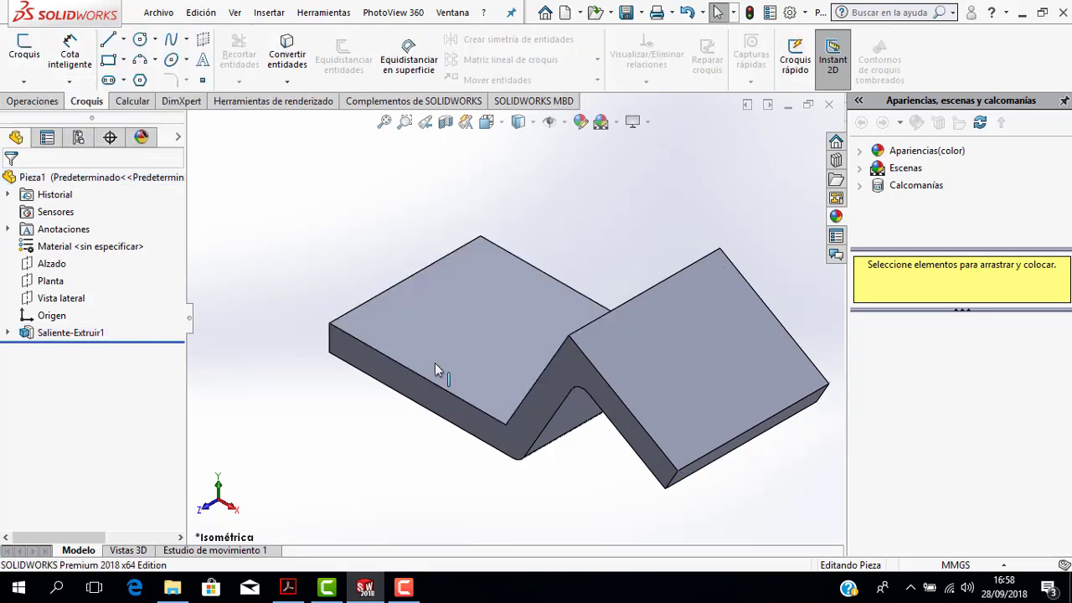
{"action": "left_click", "coordinate": [453, 358]}
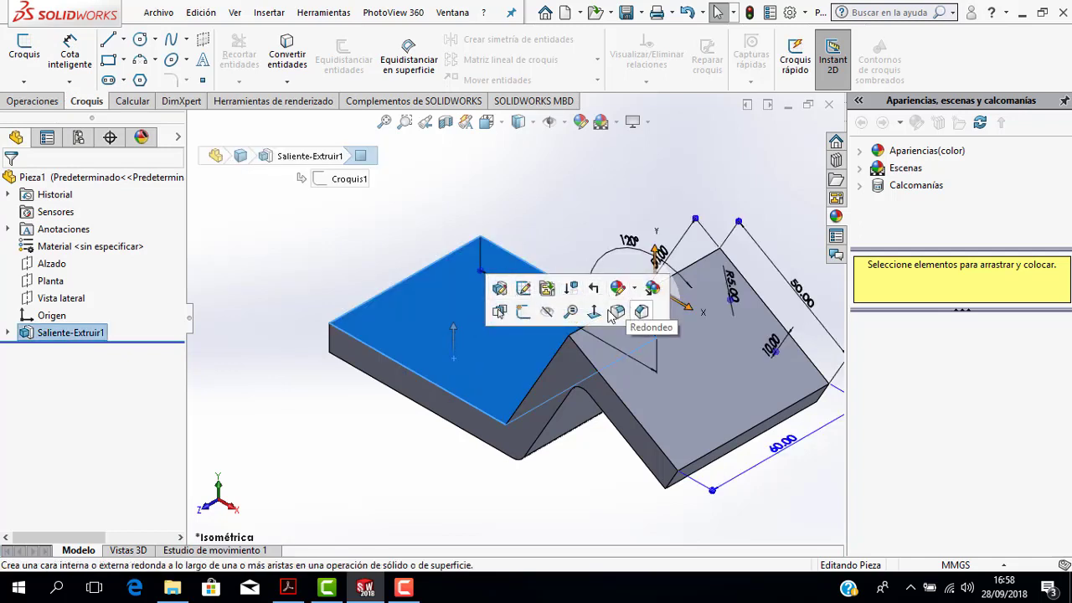
{"action": "left_click", "coordinate": [525, 312]}
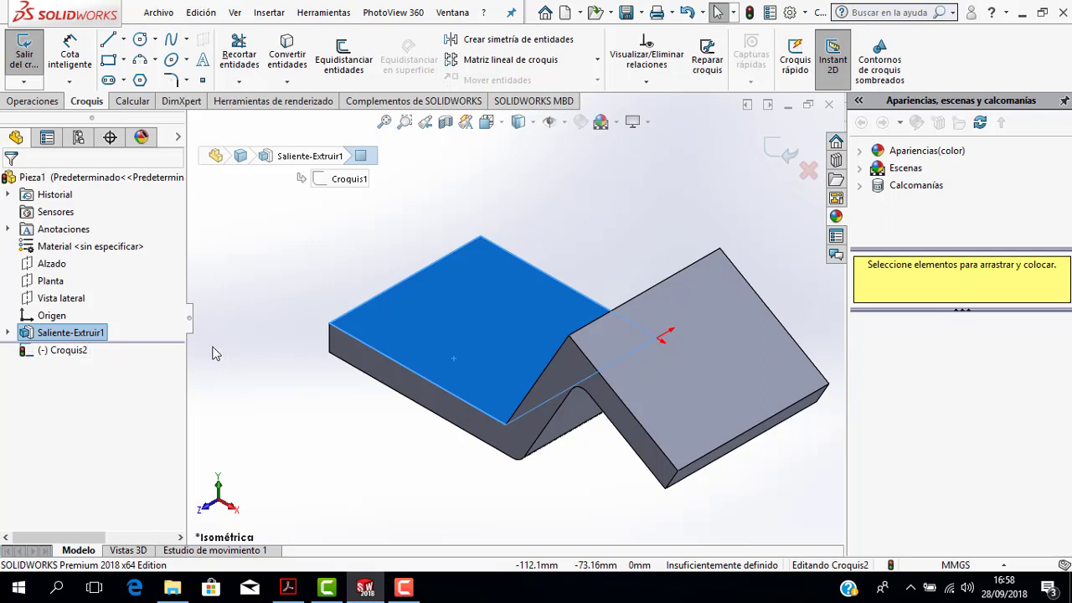
{"action": "left_click", "coordinate": [67, 350]}
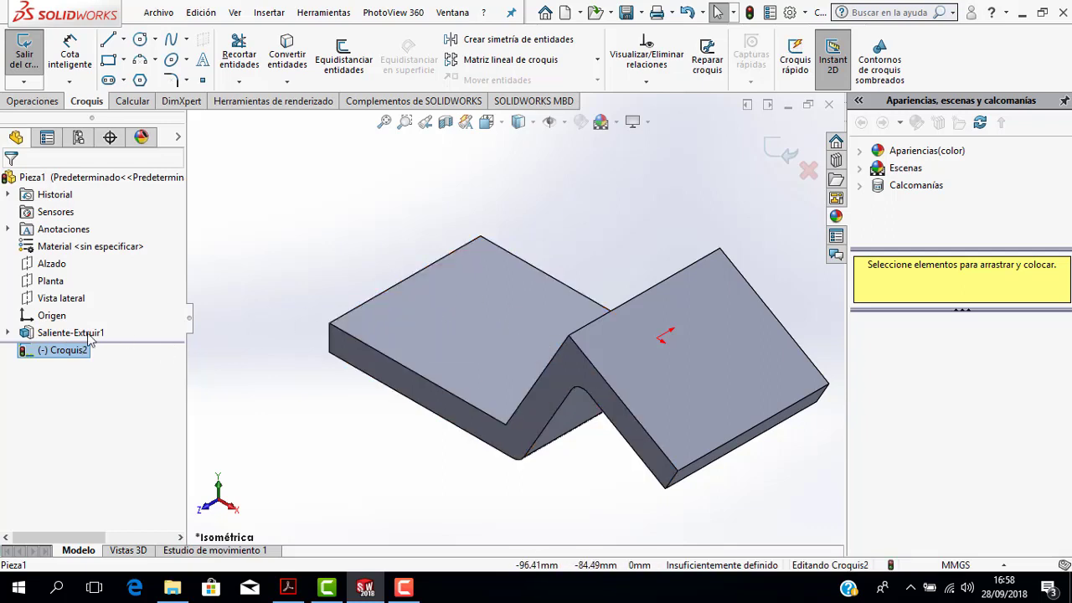
View Croquis2 face-on, then bring up 1.pdf showing the slot's R6, 12, 25 and 20 dimensions
{"action": "right_click", "coordinate": [72, 356]}
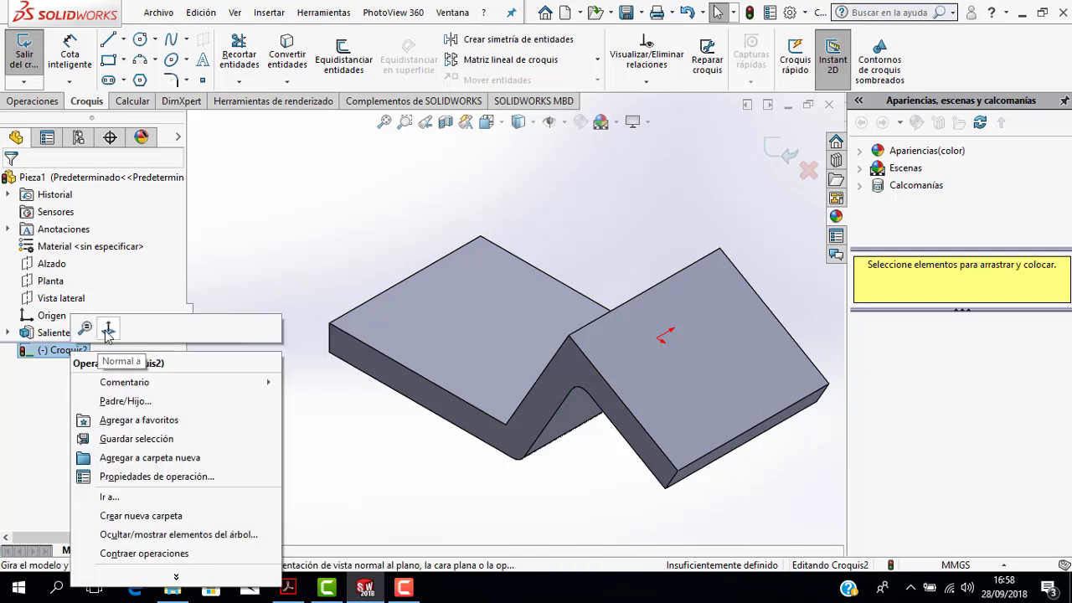
{"action": "left_click", "coordinate": [108, 329]}
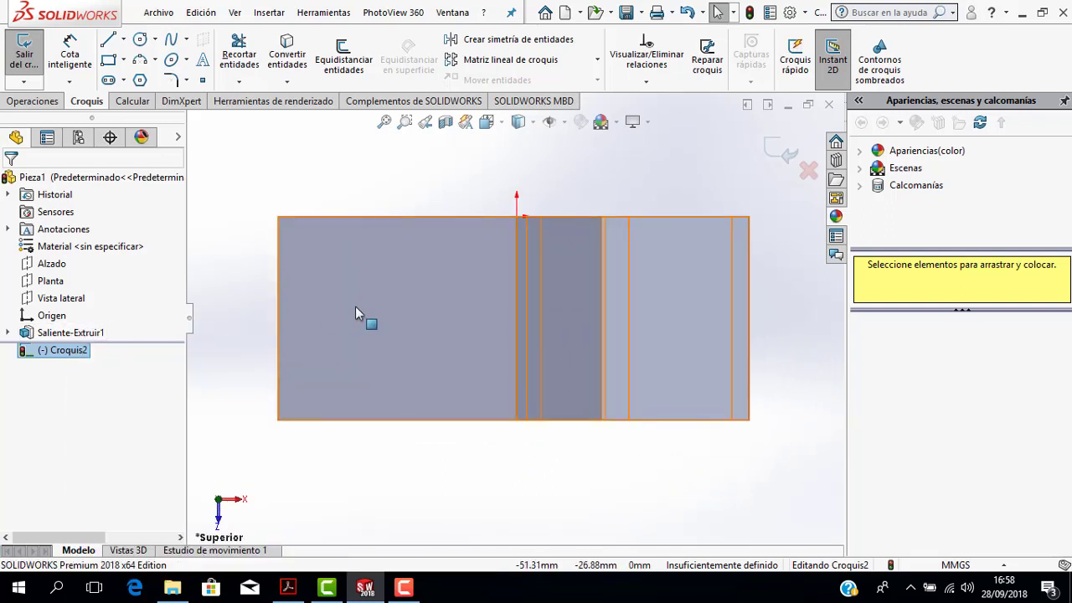
{"action": "scroll", "coordinate": [335, 301], "scroll_direction": "down", "scroll_amount": 1}
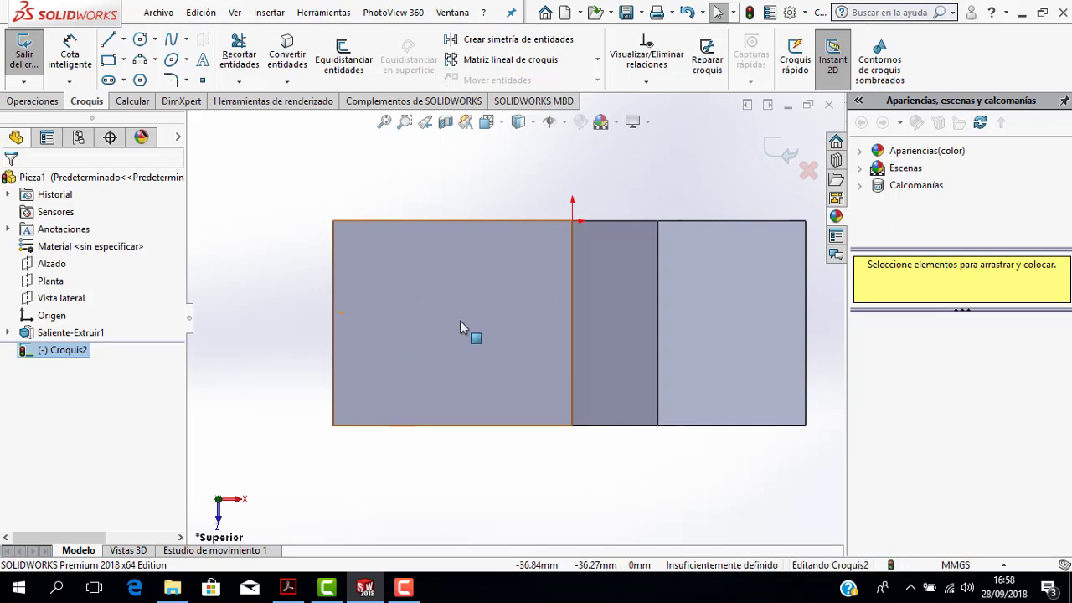
{"action": "left_click", "coordinate": [288, 587]}
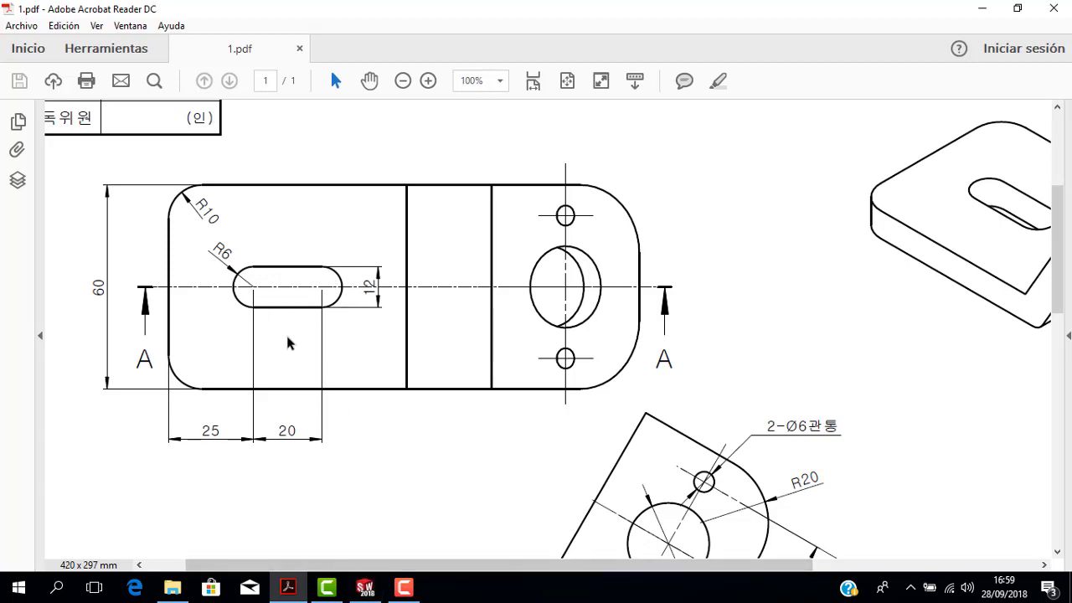
Draw a horizontal straight slot on the left side of the base in Croquis2
{"action": "left_click", "coordinate": [365, 587]}
{"action": "scroll", "coordinate": [460, 346], "scroll_direction": "up", "scroll_amount": 1}
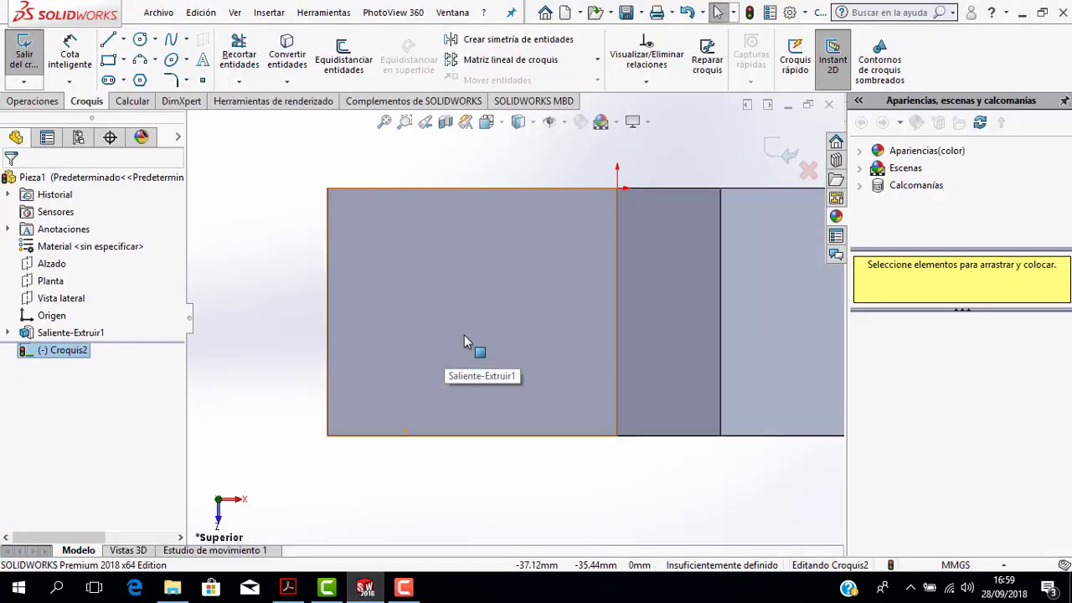
{"action": "left_click", "coordinate": [125, 80]}
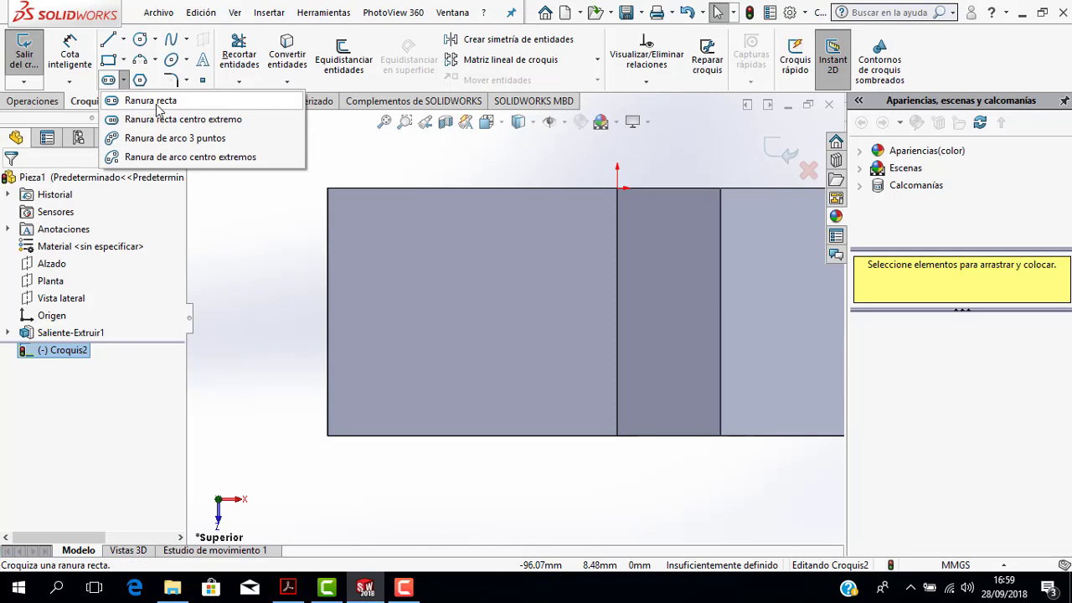
{"action": "left_click", "coordinate": [157, 107]}
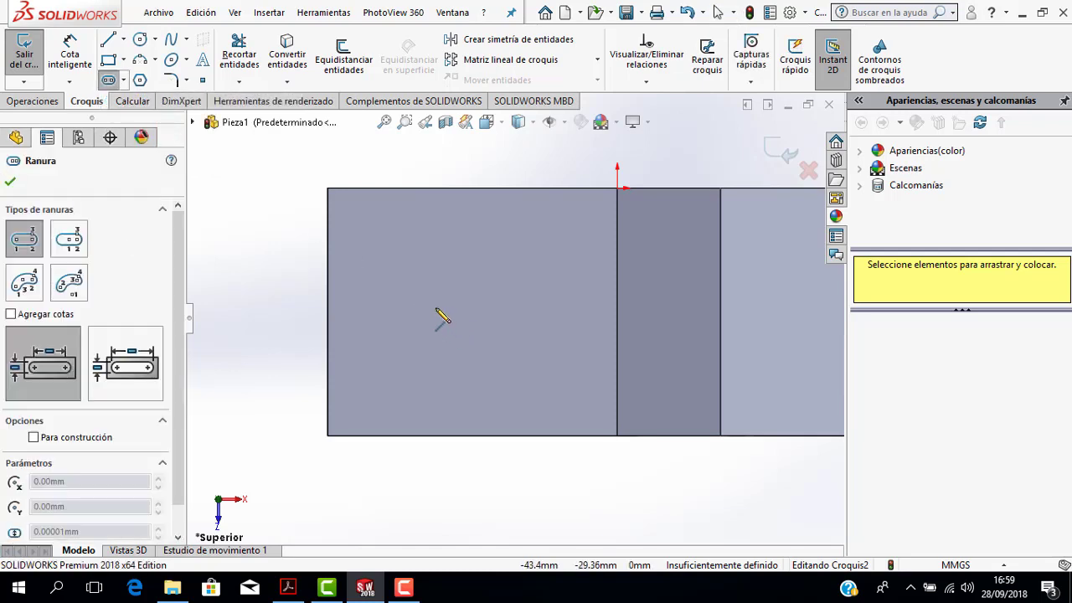
{"action": "left_click", "coordinate": [618, 312]}
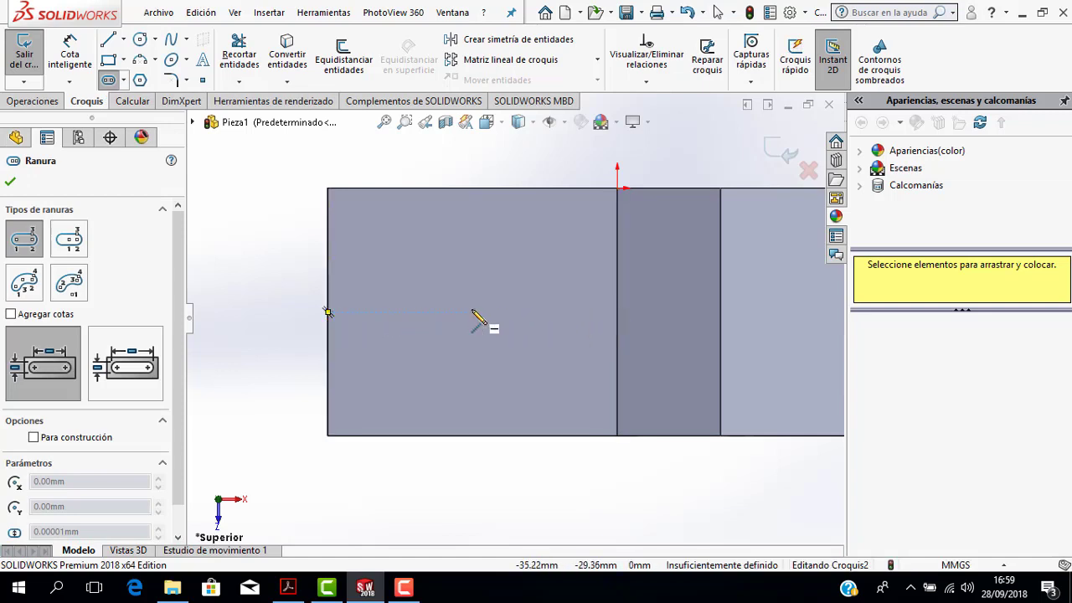
{"action": "left_click", "coordinate": [434, 313]}
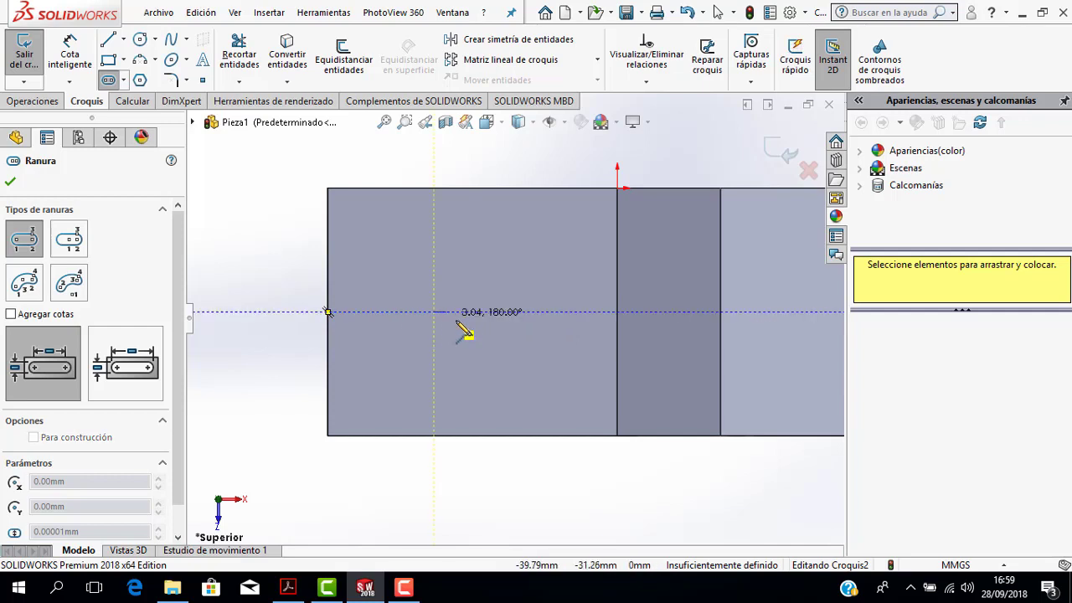
{"action": "left_click", "coordinate": [537, 312]}
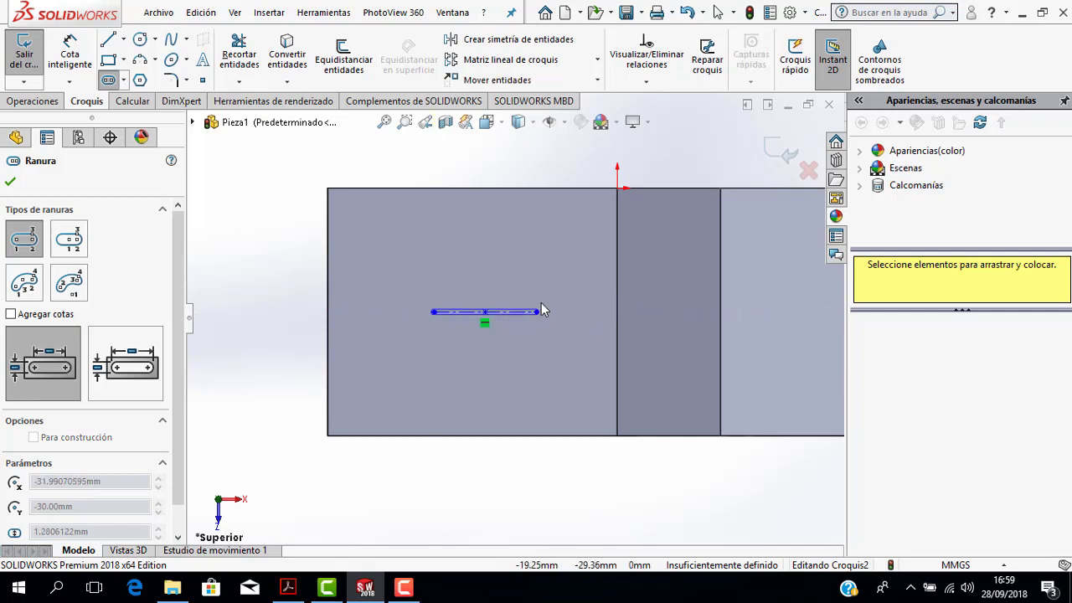
{"action": "left_click", "coordinate": [539, 291]}
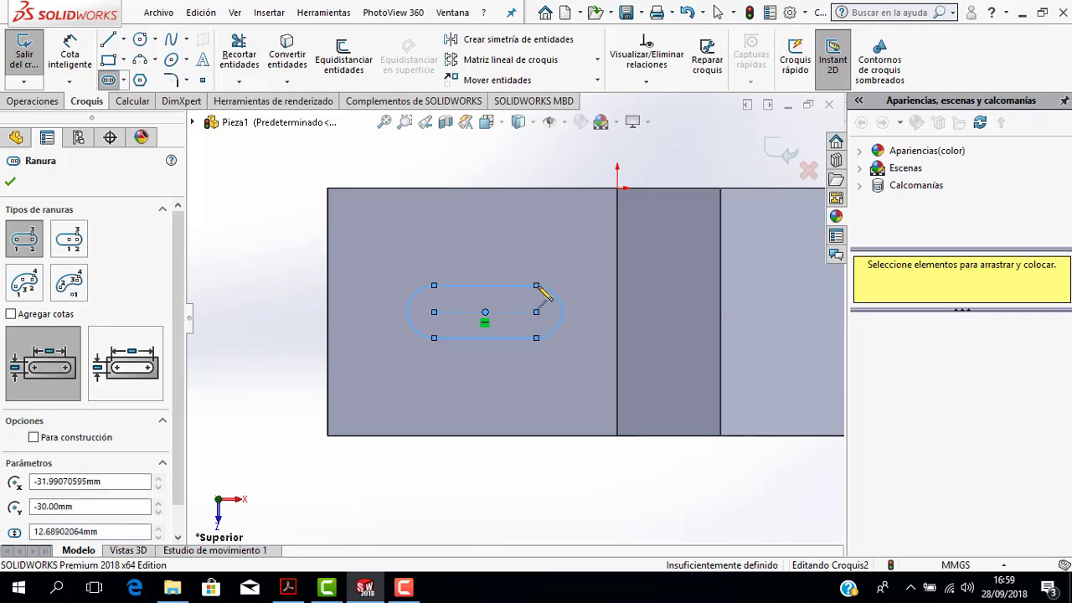
{"action": "left_click", "coordinate": [125, 80]}
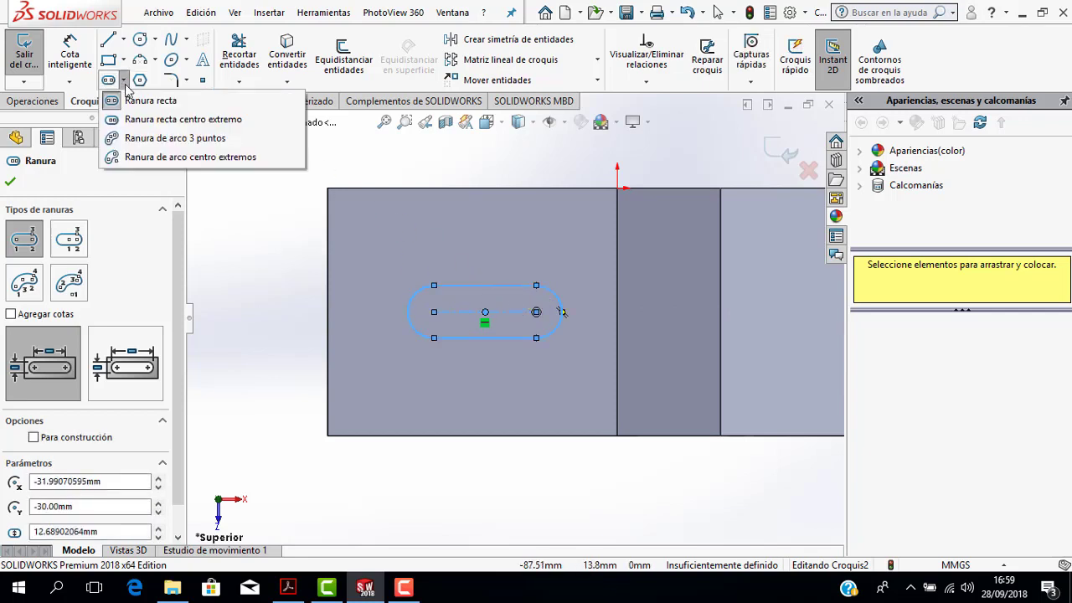
{"action": "left_click", "coordinate": [13, 182]}
{"action": "left_click", "coordinate": [10, 184]}
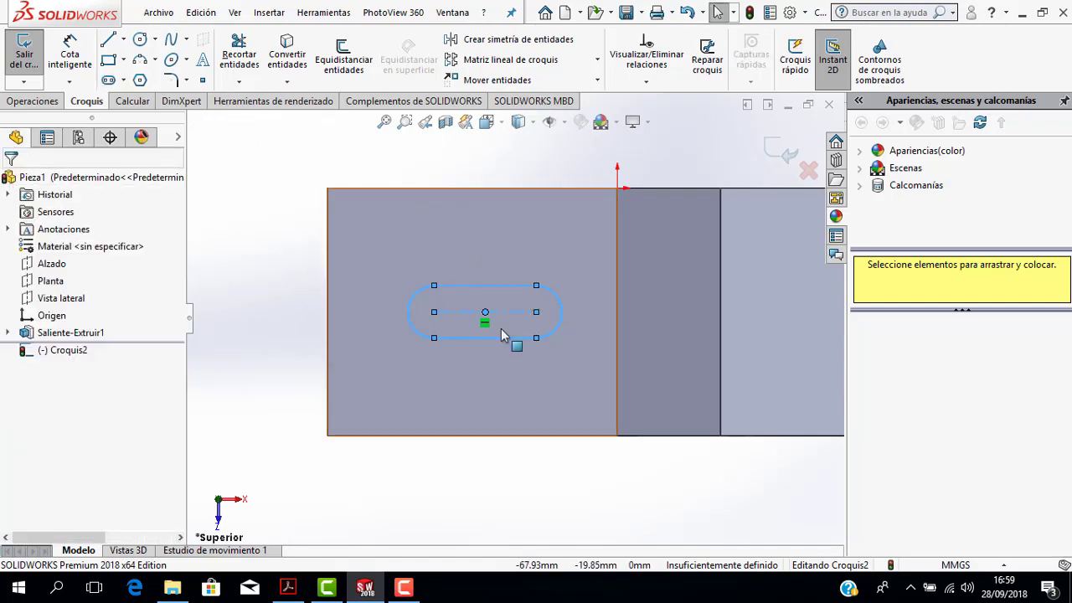
{"action": "left_click", "coordinate": [294, 590]}
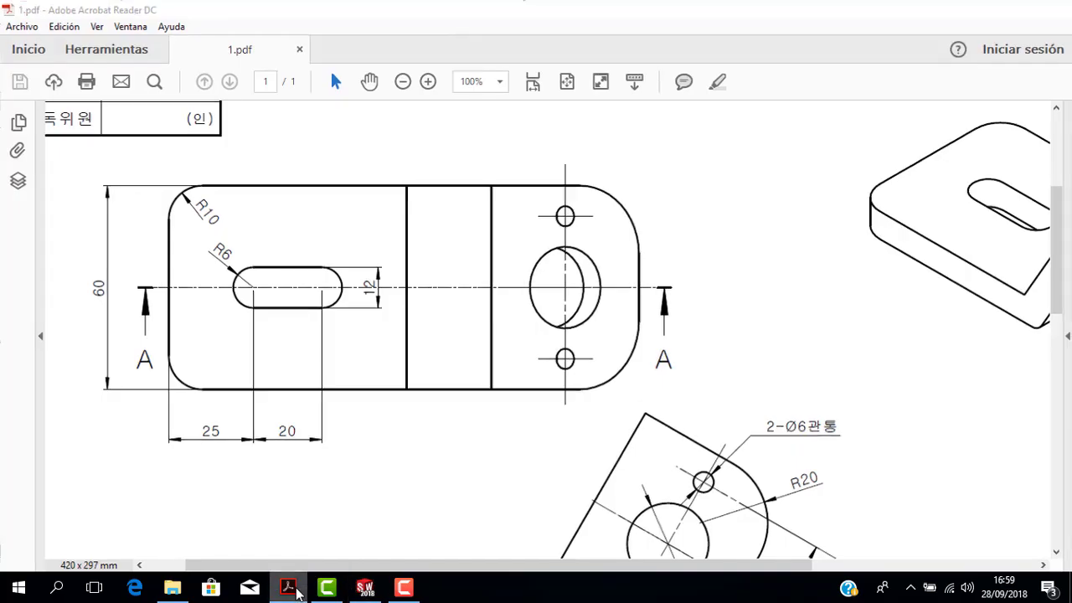
Dimension the slot's end arc to a 6 mm radius
{"action": "left_click", "coordinate": [293, 590]}
{"action": "left_click", "coordinate": [401, 300]}
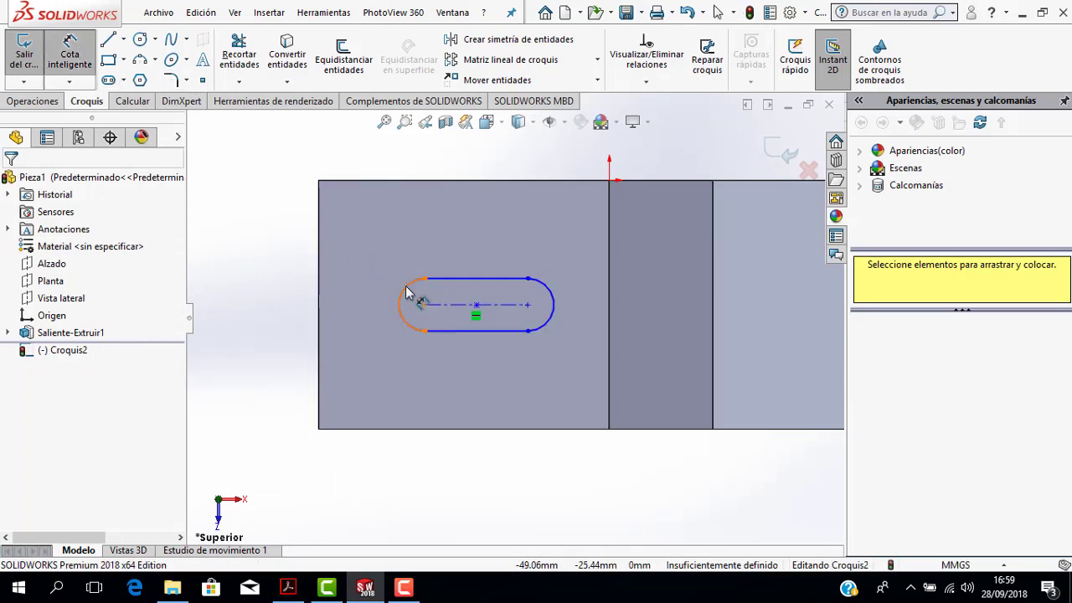
{"action": "left_click", "coordinate": [371, 251]}
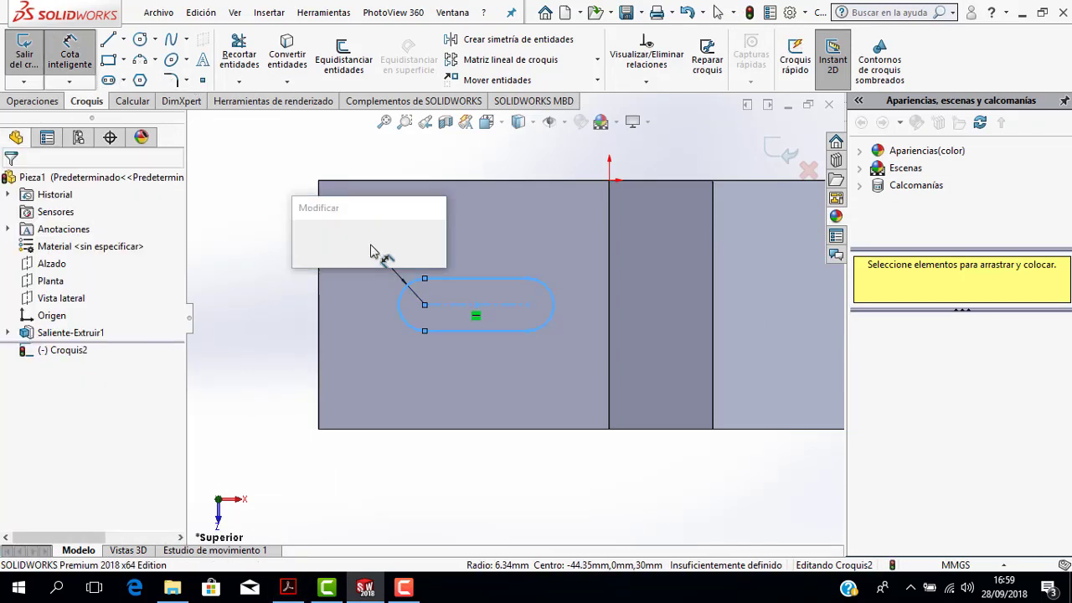
{"action": "type", "text": "6"}
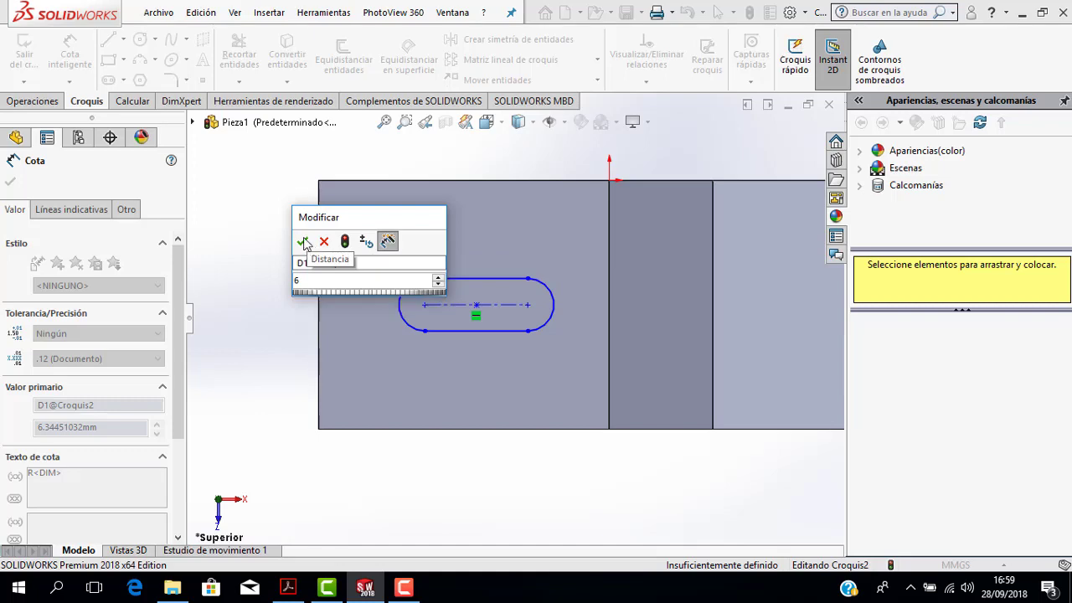
{"action": "key", "text": "Return"}
{"action": "scroll", "coordinate": [490, 307], "scroll_direction": "down", "scroll_amount": 2}
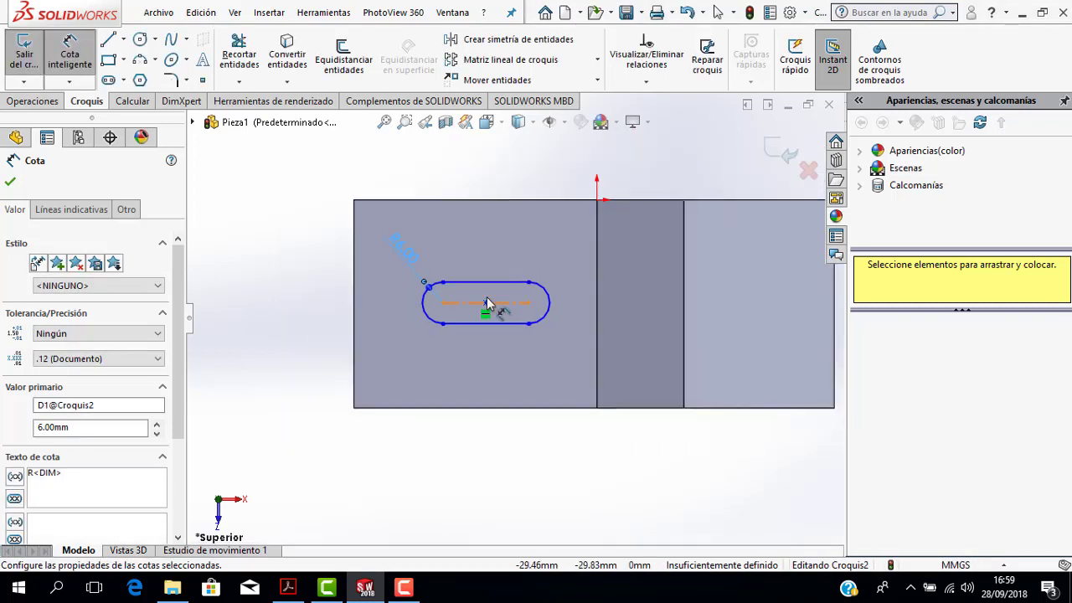
Set the slot's centre-to-centre length to 20 mm, as shown on the drawing
{"action": "left_click", "coordinate": [288, 587]}
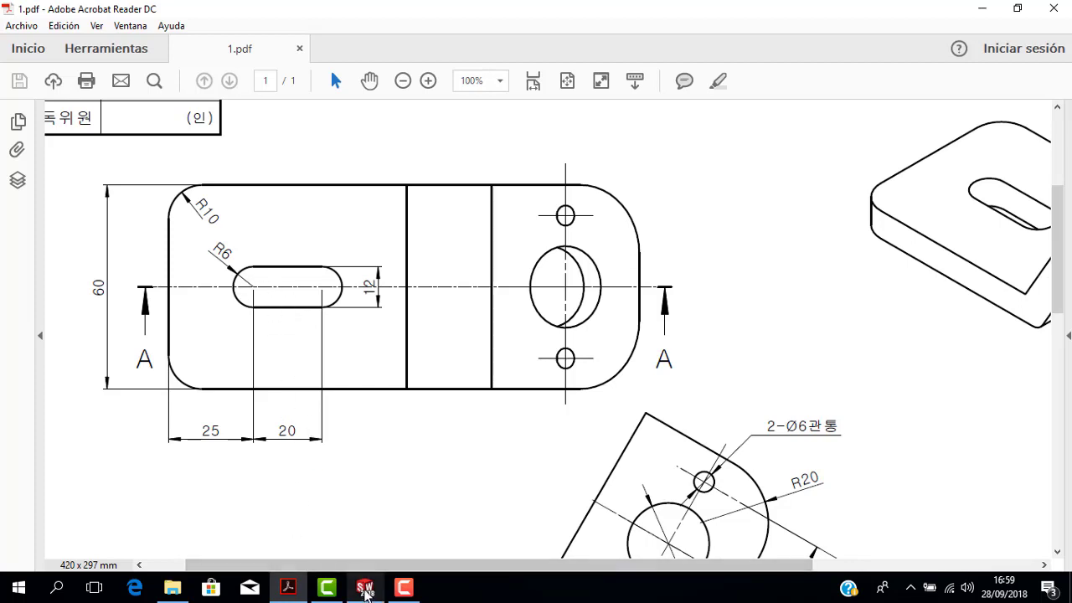
{"action": "left_click", "coordinate": [365, 589]}
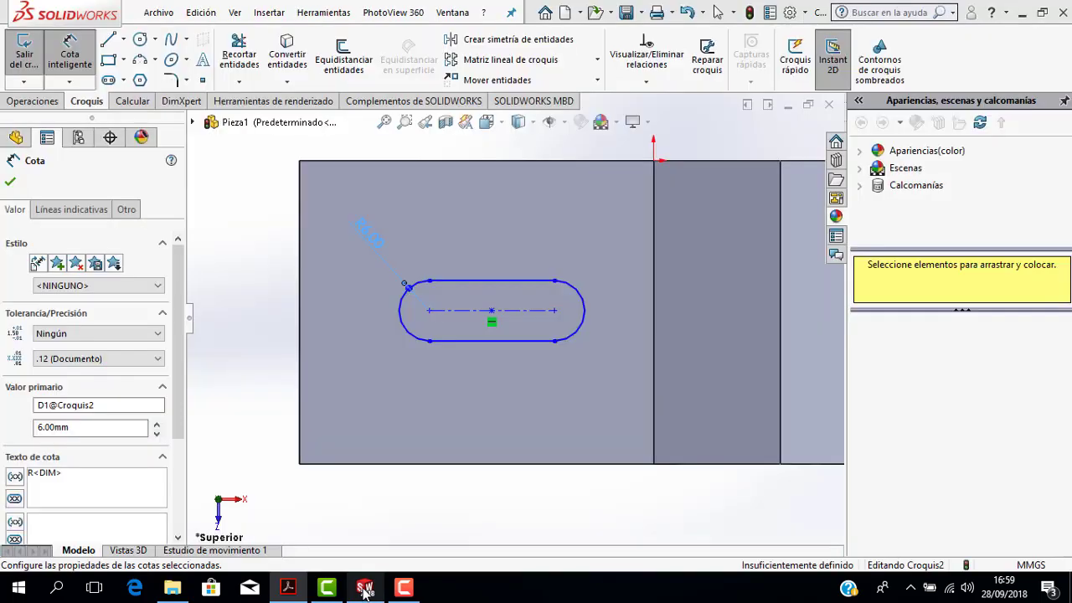
{"action": "left_click", "coordinate": [429, 311]}
{"action": "left_click", "coordinate": [554, 311]}
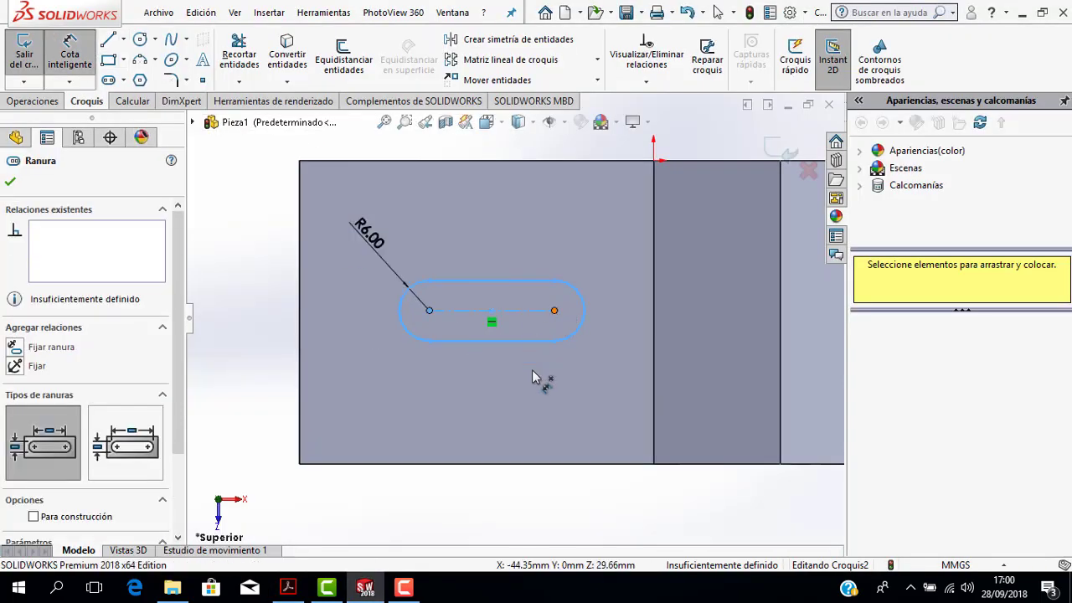
{"action": "left_click", "coordinate": [505, 243]}
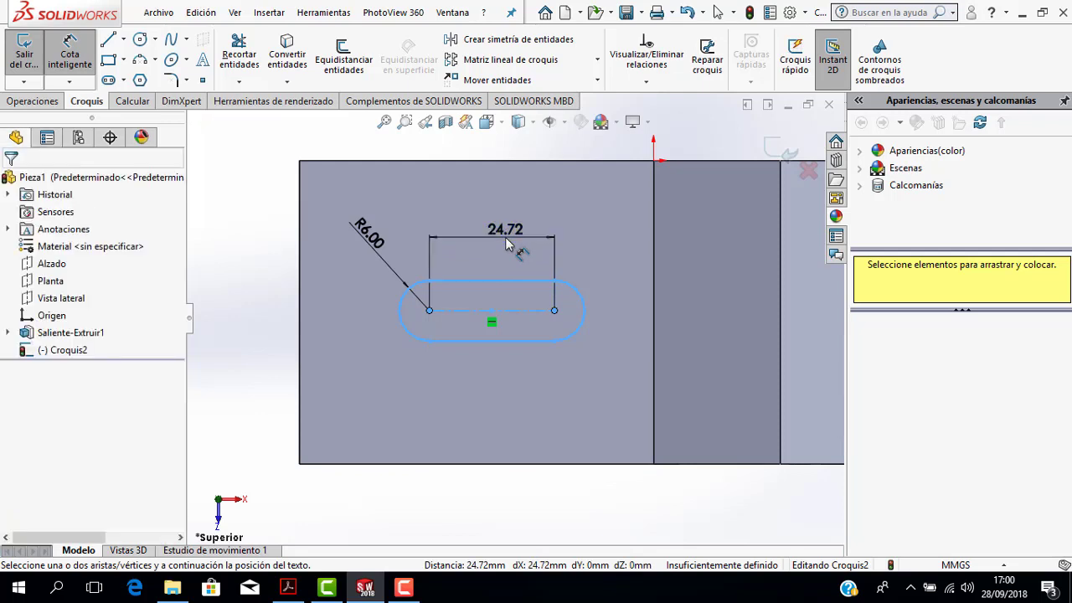
{"action": "type", "text": "20"}
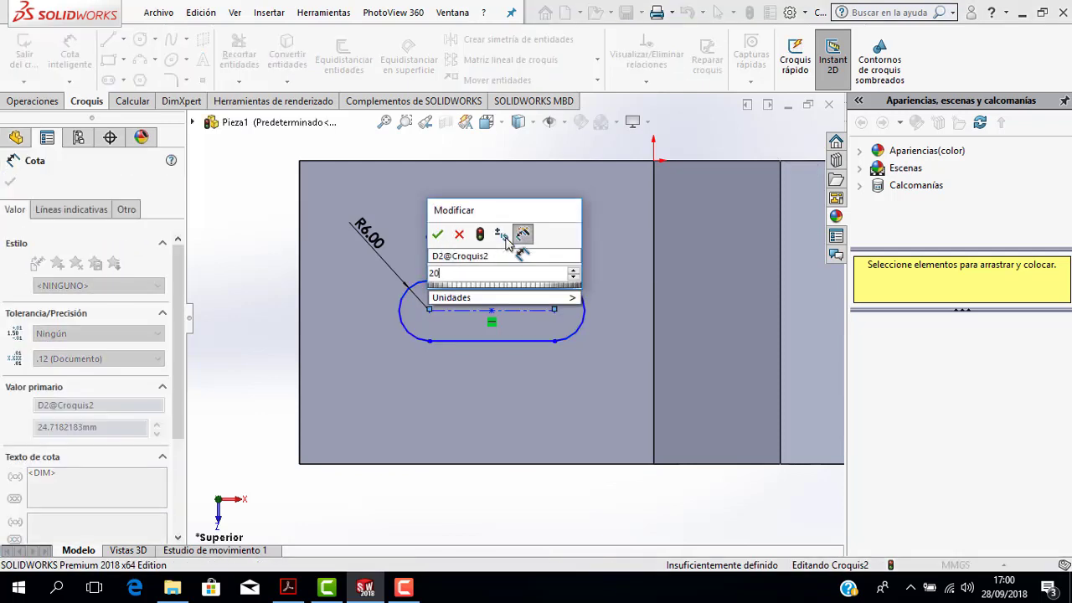
{"action": "key", "text": "Return"}
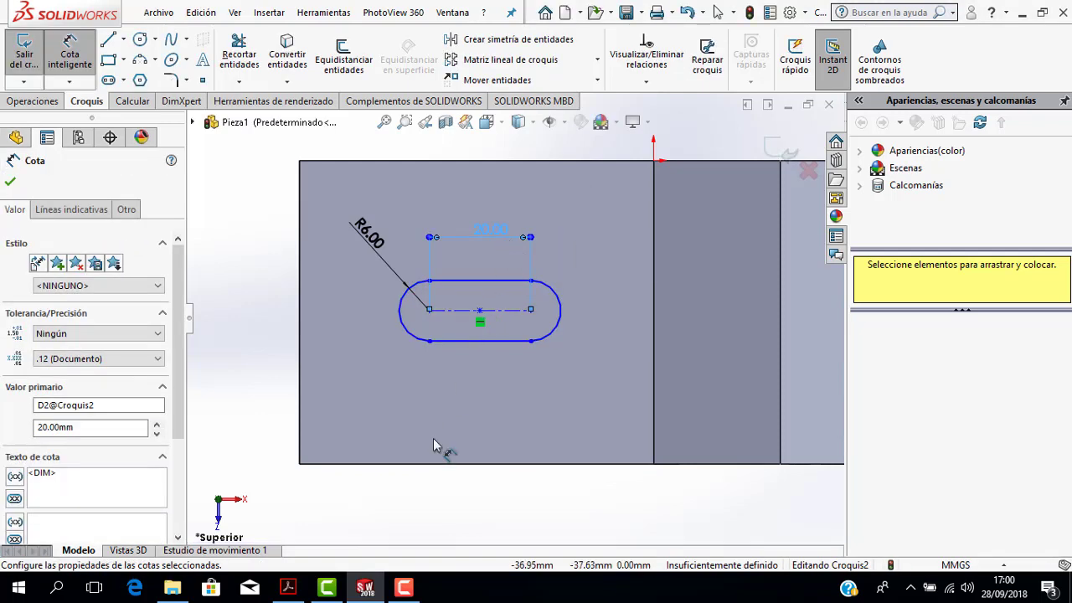
Dimension the slot's left centre 25 mm from the base's left edge
{"action": "left_click", "coordinate": [291, 588]}
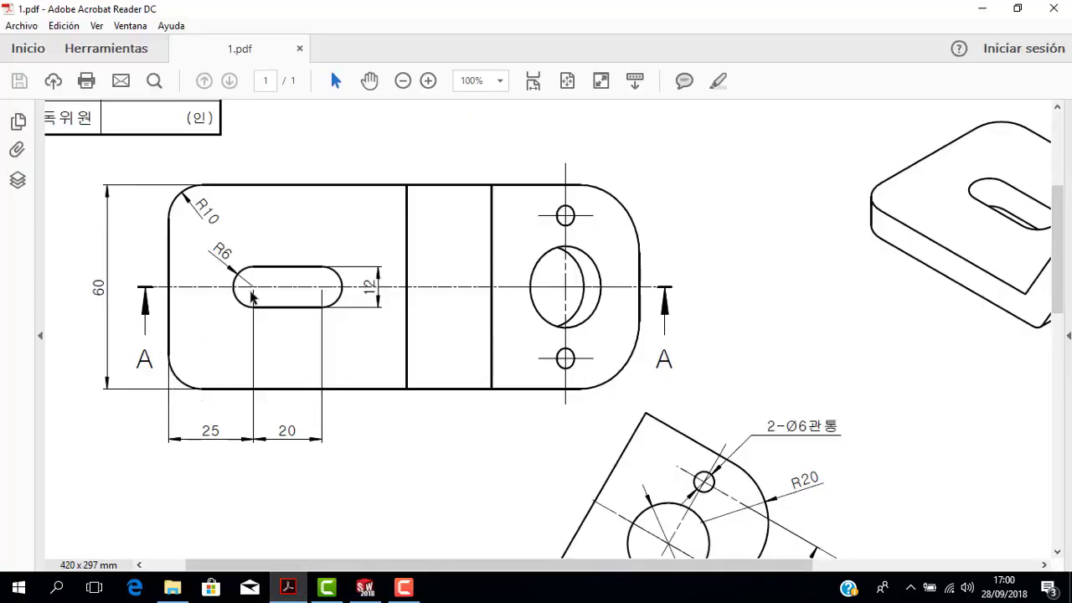
{"action": "left_click", "coordinate": [365, 587]}
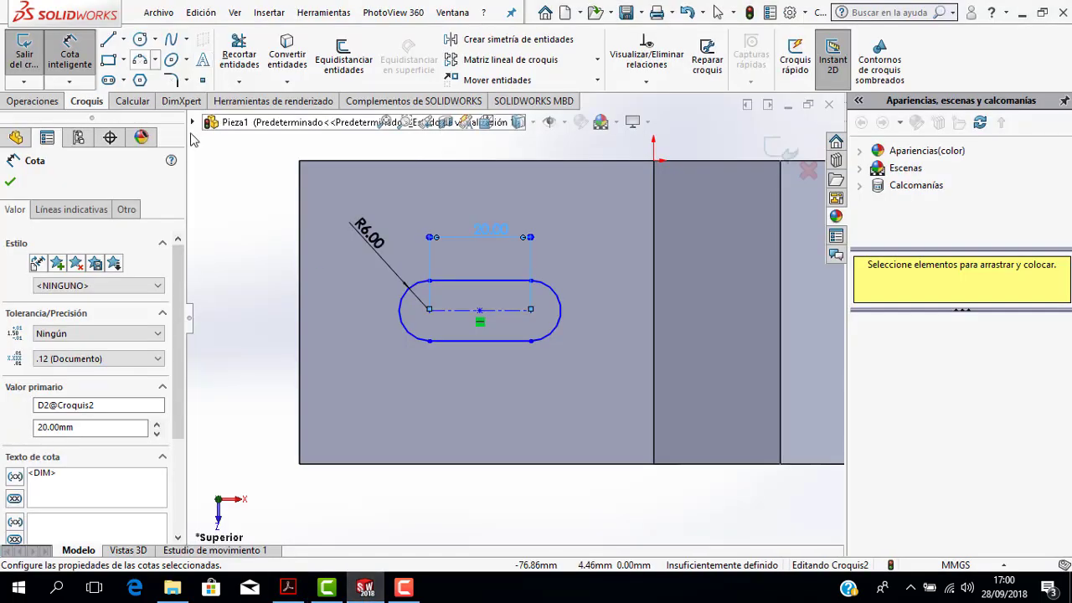
{"action": "left_click", "coordinate": [325, 325]}
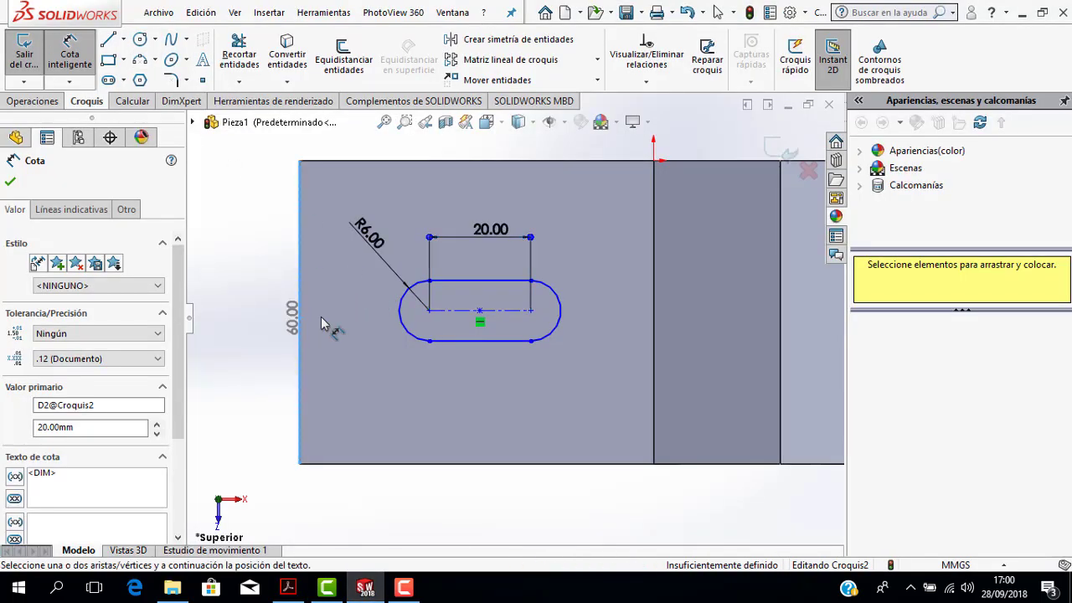
{"action": "left_click", "coordinate": [428, 311]}
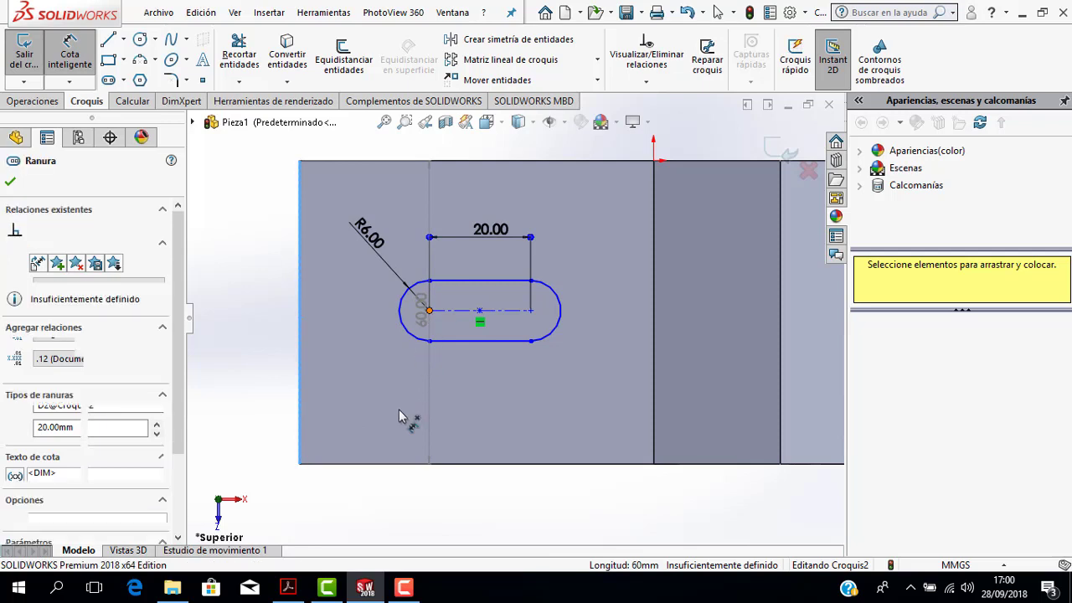
{"action": "left_click", "coordinate": [390, 439]}
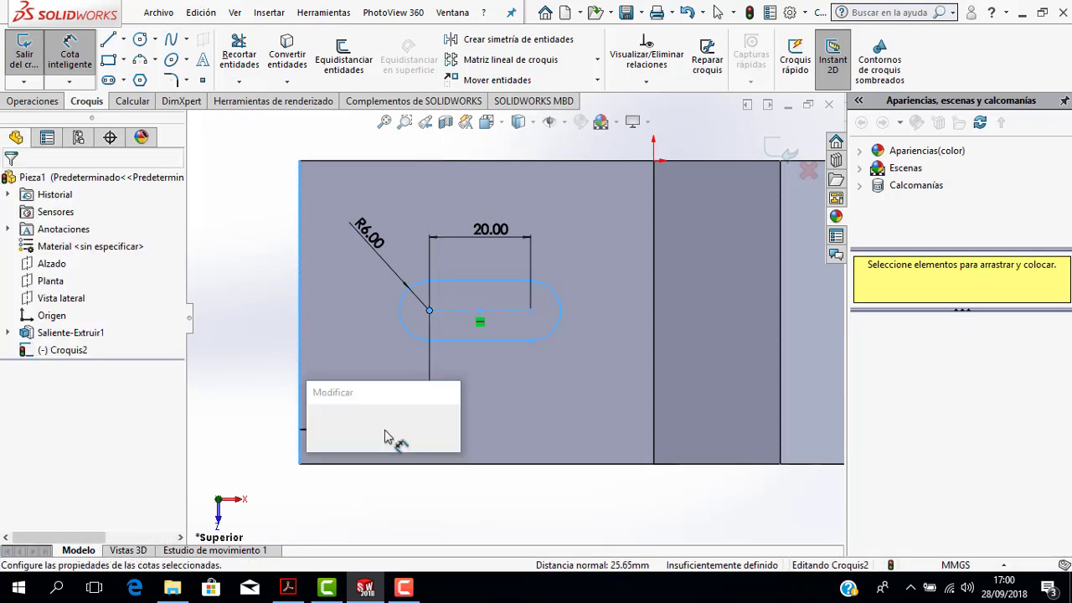
{"action": "type", "text": "25"}
{"action": "key", "text": "Return"}
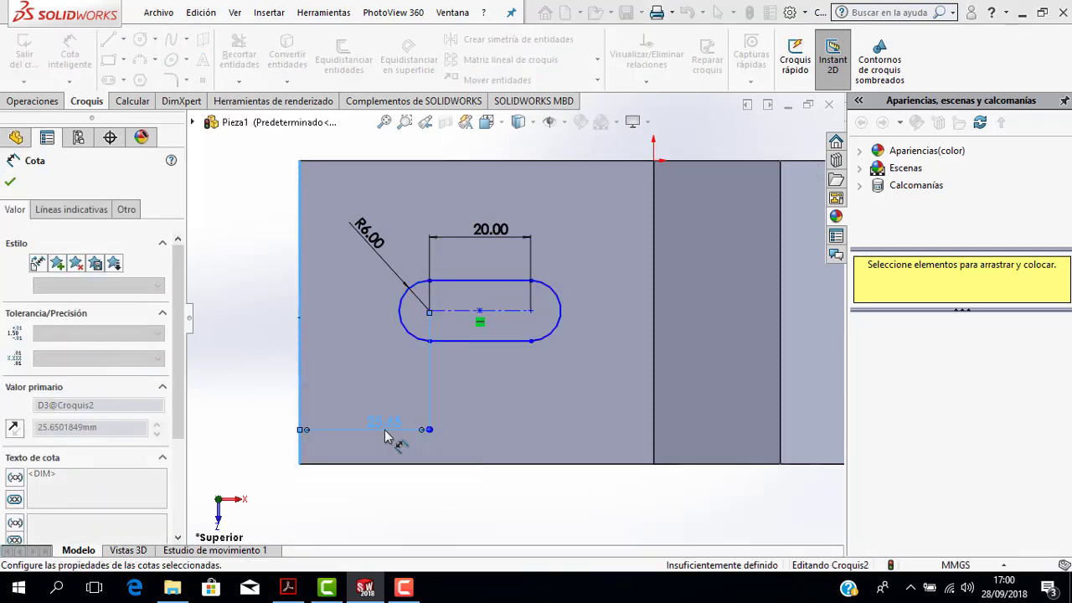
Compare the dimensioned slot against the 1.pdf drawing and zoom the sketch
{"action": "left_click", "coordinate": [307, 591]}
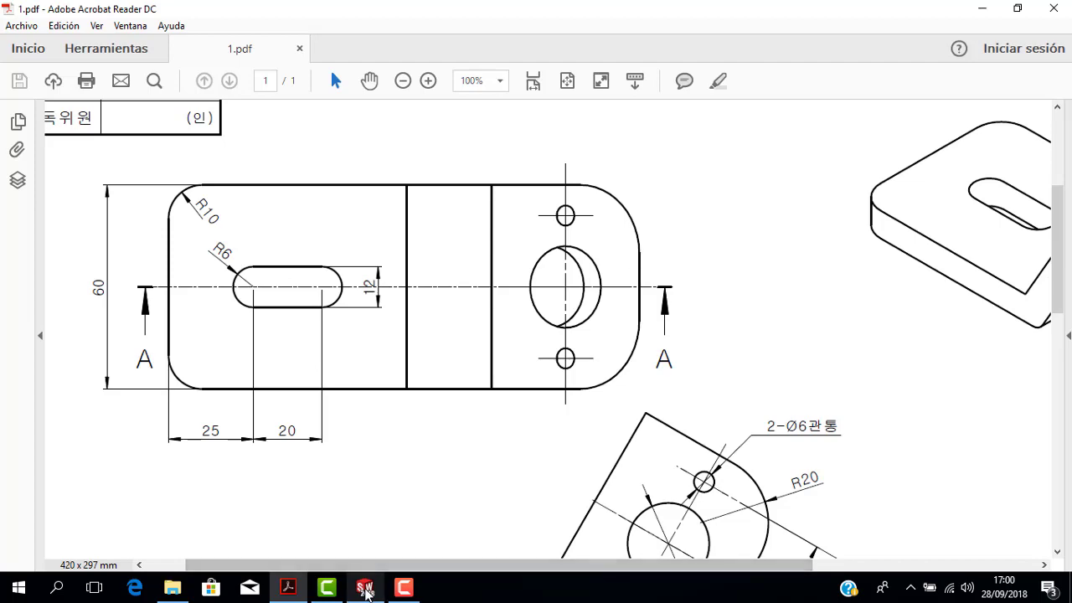
{"action": "left_click", "coordinate": [365, 587]}
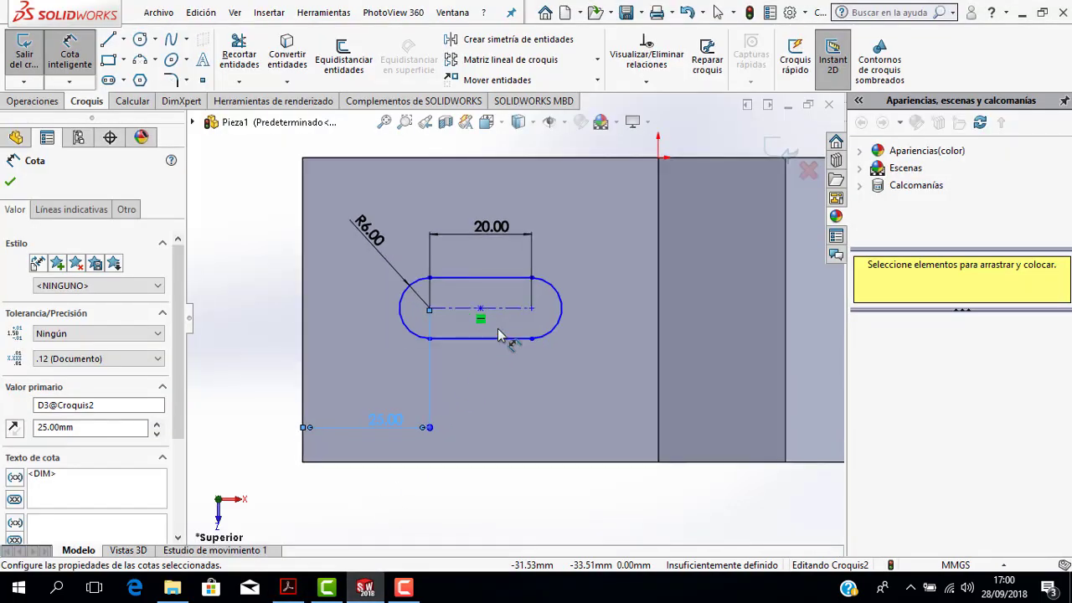
{"action": "left_click", "coordinate": [288, 587]}
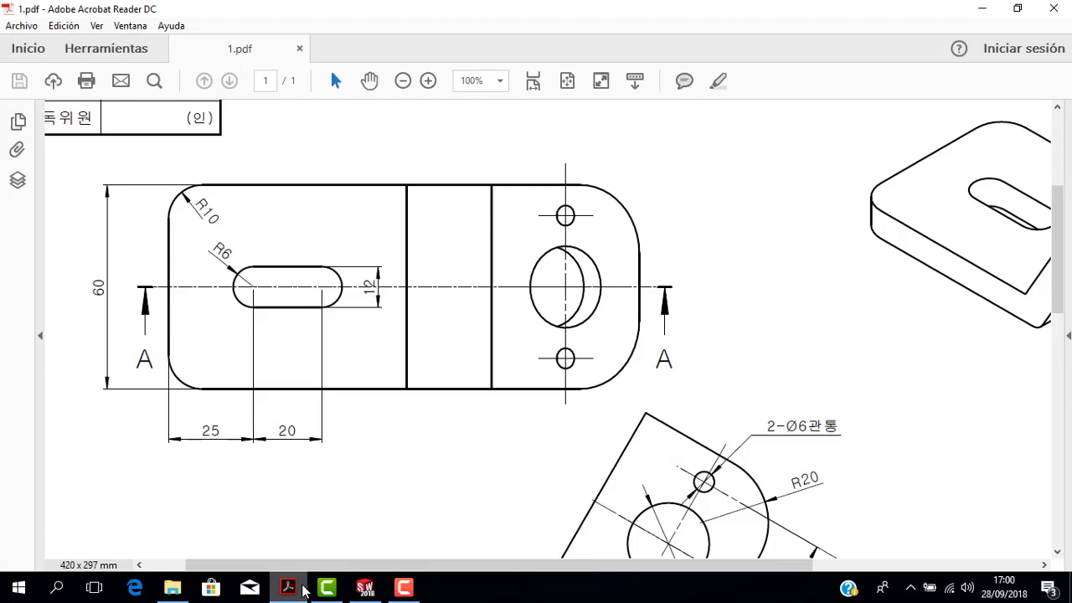
{"action": "left_click", "coordinate": [366, 587]}
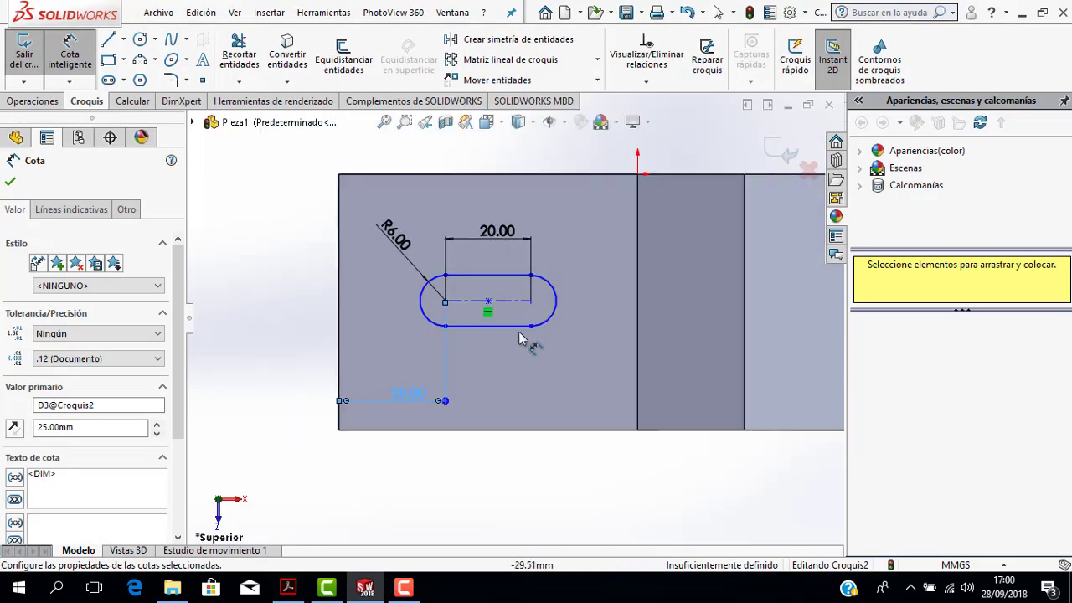
{"action": "scroll", "coordinate": [485, 307], "scroll_direction": "down", "scroll_amount": 1}
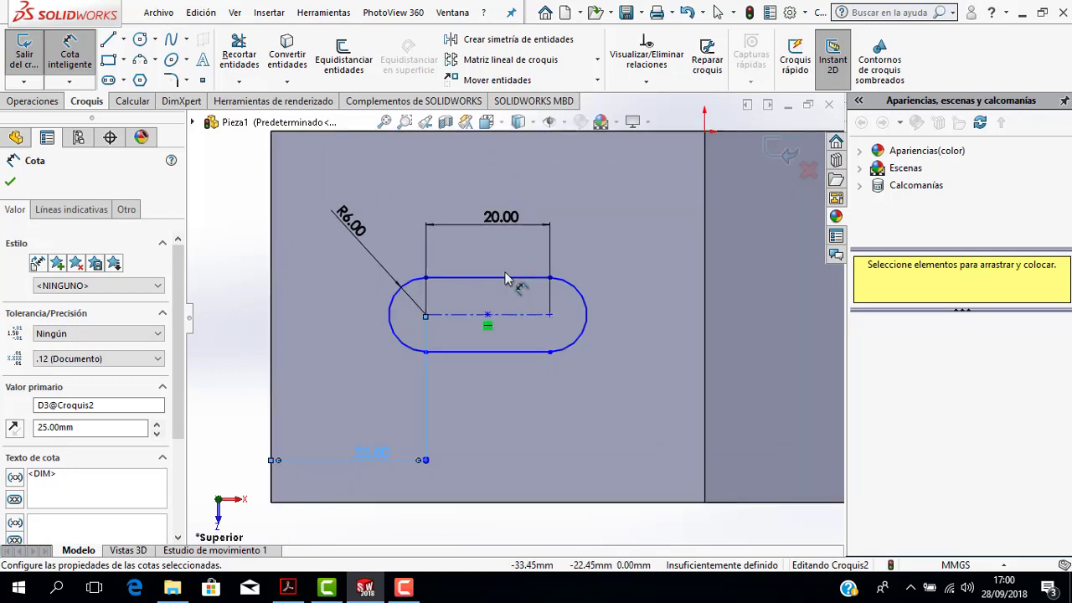
{"action": "scroll", "coordinate": [515, 285], "scroll_direction": "up", "scroll_amount": 2}
{"action": "scroll", "coordinate": [530, 303], "scroll_direction": "down", "scroll_amount": 2}
{"action": "scroll", "coordinate": [536, 316], "scroll_direction": "up", "scroll_amount": 1}
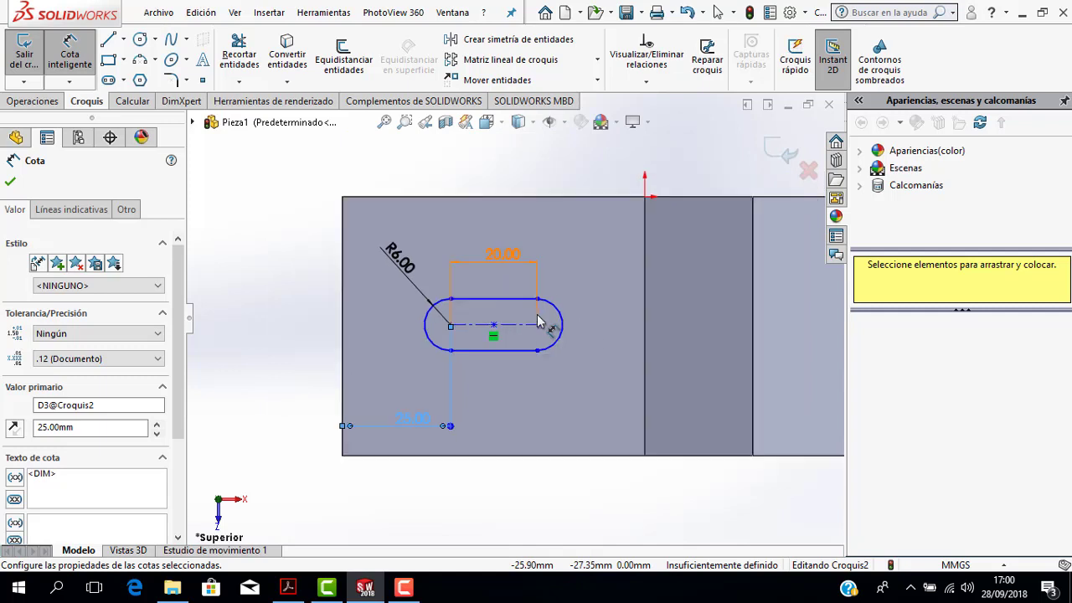
Place the 25 mm edge dimension and discard the redundant 35 mm dimension
{"action": "left_click", "coordinate": [343, 300]}
{"action": "left_click", "coordinate": [494, 326]}
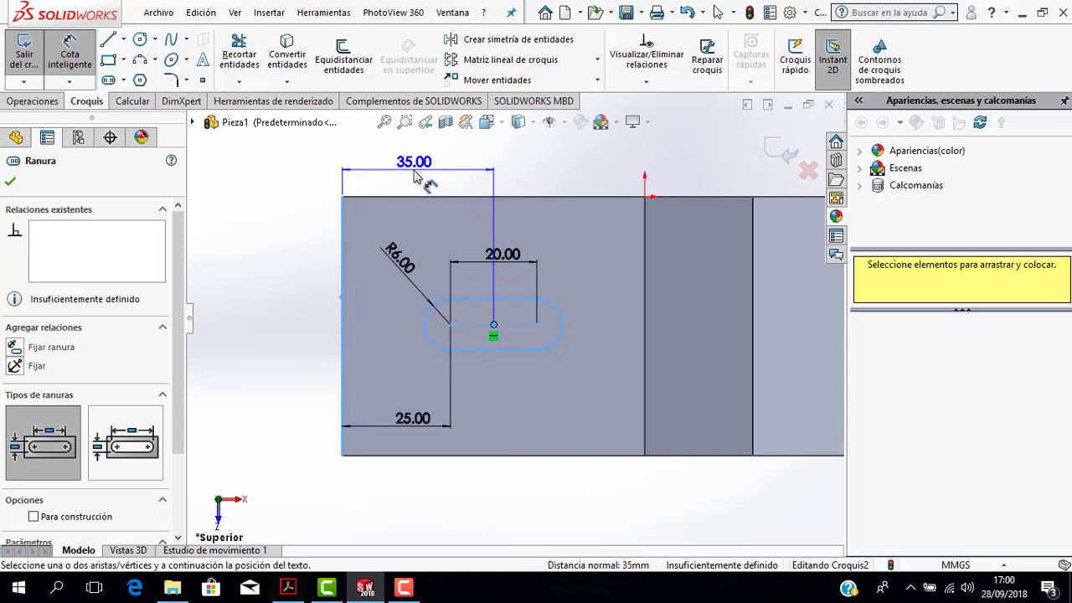
{"action": "left_click", "coordinate": [414, 173]}
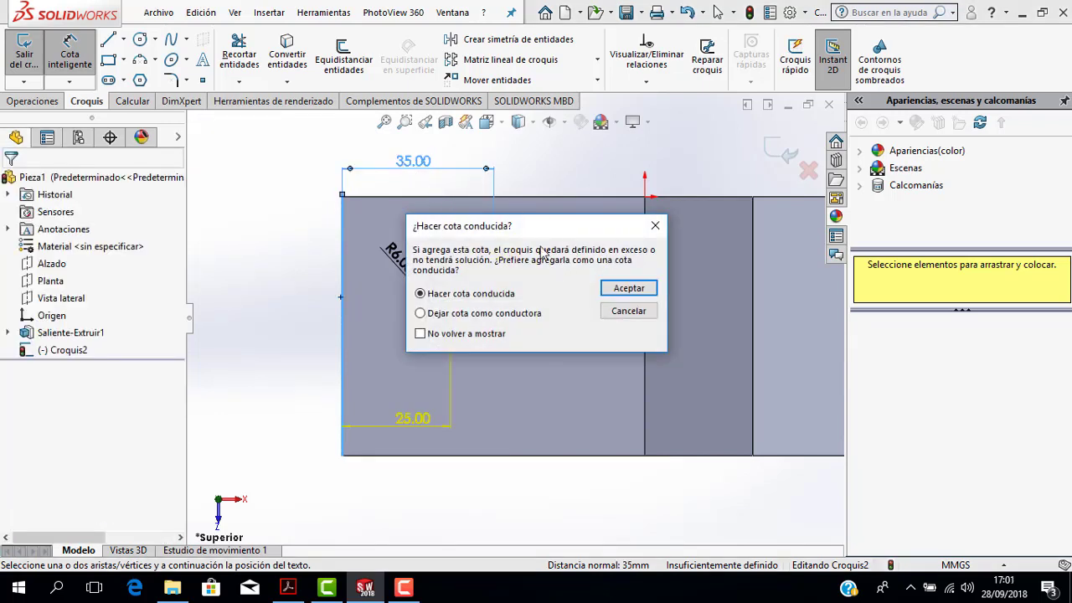
{"action": "left_click", "coordinate": [629, 313]}
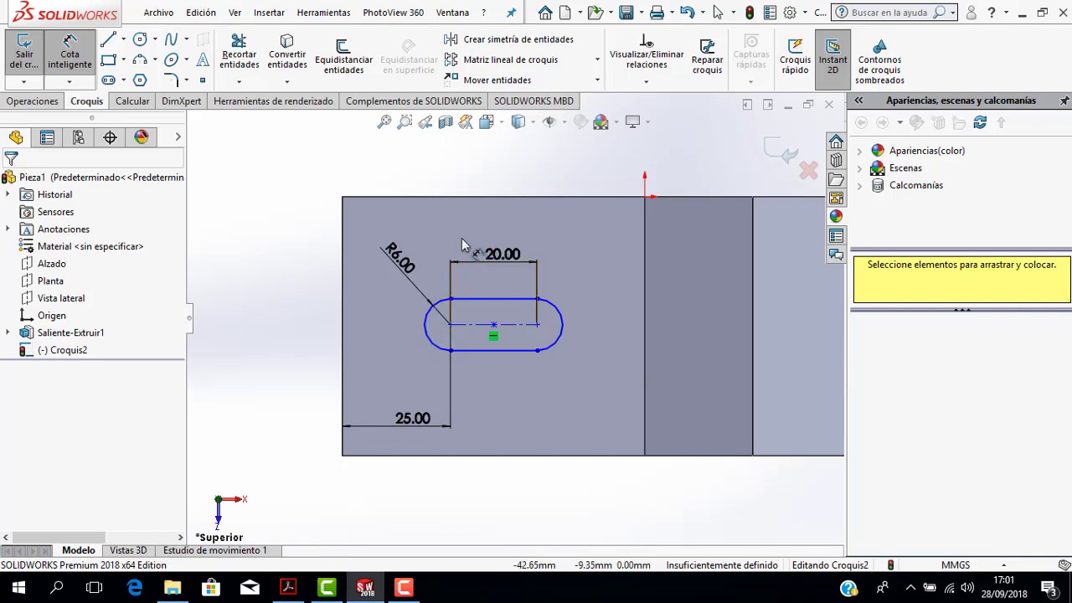
{"action": "left_click", "coordinate": [296, 591]}
{"action": "left_click", "coordinate": [297, 592]}
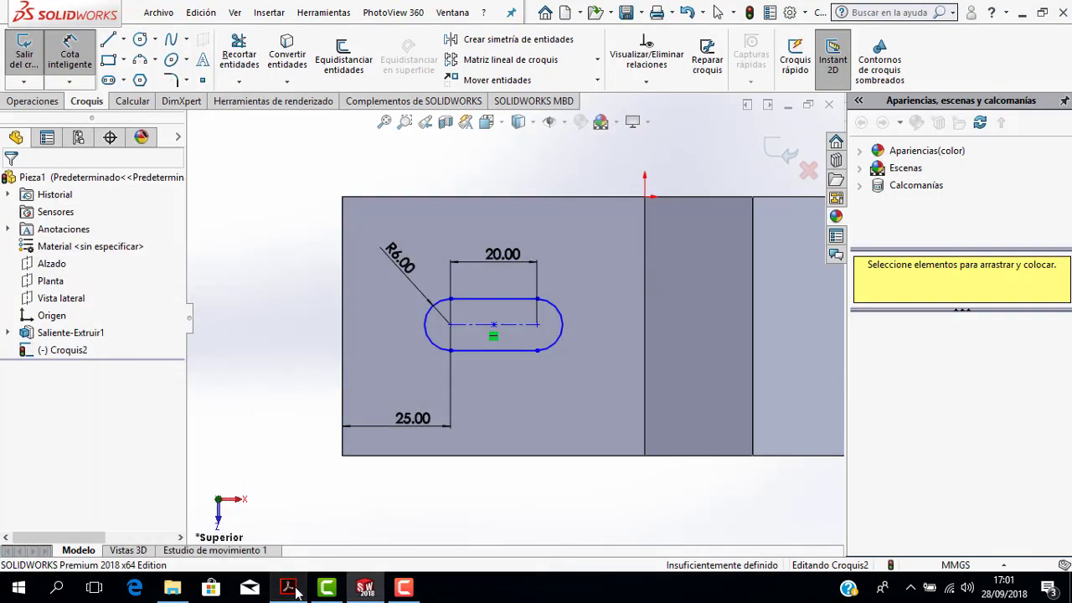
{"action": "left_click", "coordinate": [296, 591]}
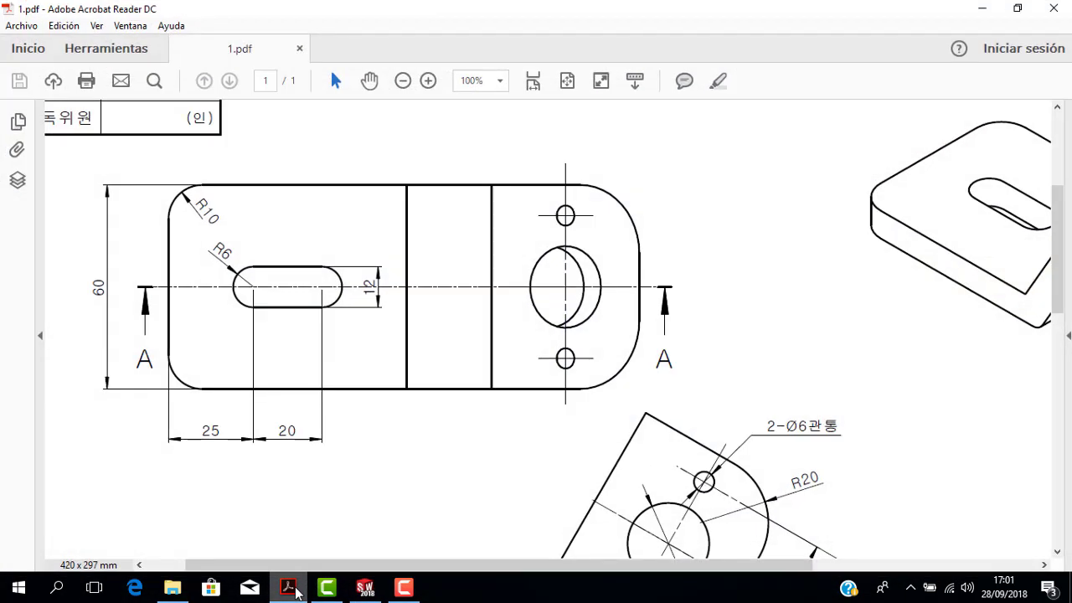
{"action": "left_click", "coordinate": [296, 591]}
{"action": "left_click", "coordinate": [296, 591]}
{"action": "scroll", "coordinate": [397, 428], "scroll_direction": "down", "scroll_amount": 2}
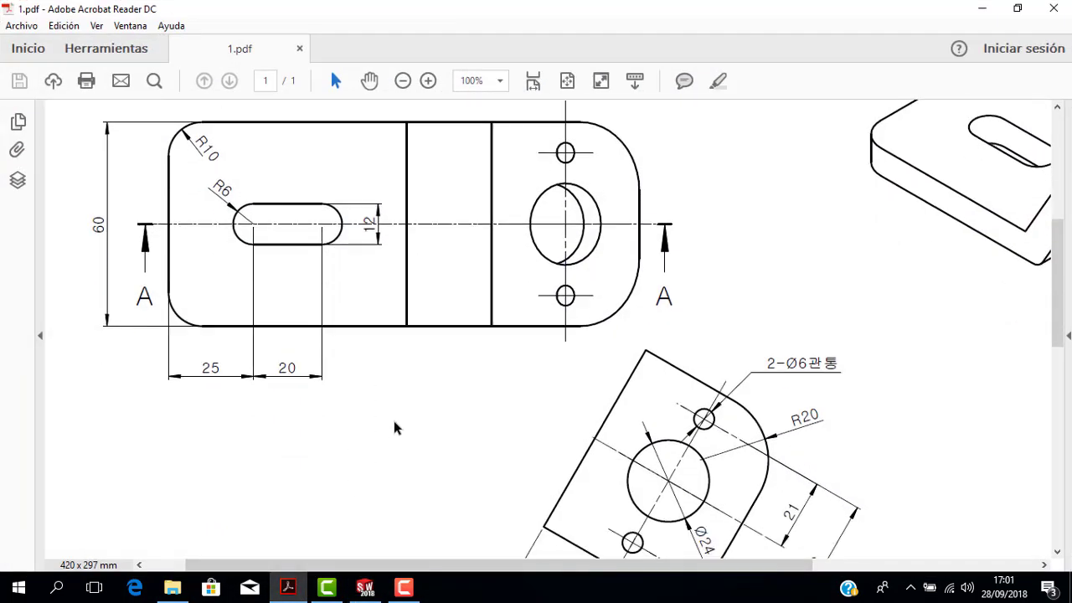
{"action": "scroll", "coordinate": [397, 428], "scroll_direction": "down", "scroll_amount": 5}
{"action": "scroll", "coordinate": [395, 419], "scroll_direction": "down", "scroll_amount": 6}
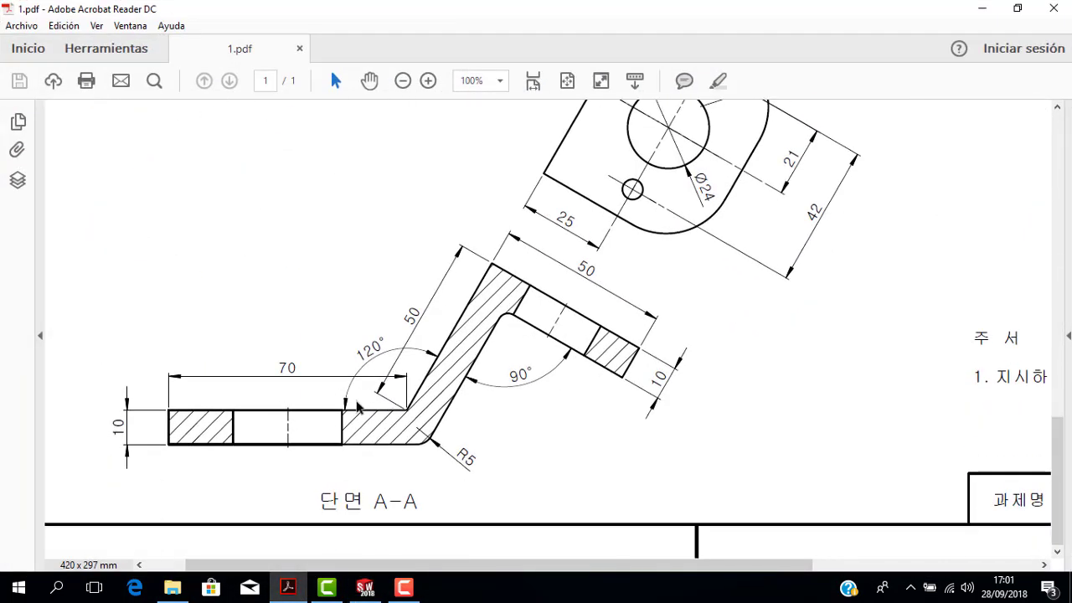
{"action": "scroll", "coordinate": [358, 407], "scroll_direction": "up", "scroll_amount": 8}
{"action": "scroll", "coordinate": [357, 402], "scroll_direction": "up", "scroll_amount": 5}
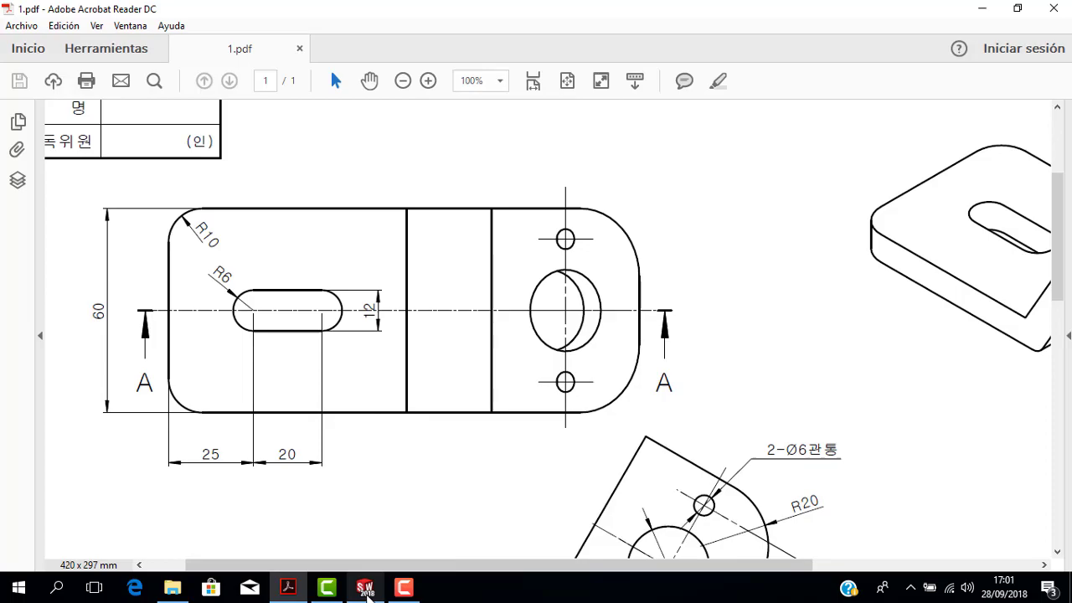
{"action": "left_click", "coordinate": [365, 588]}
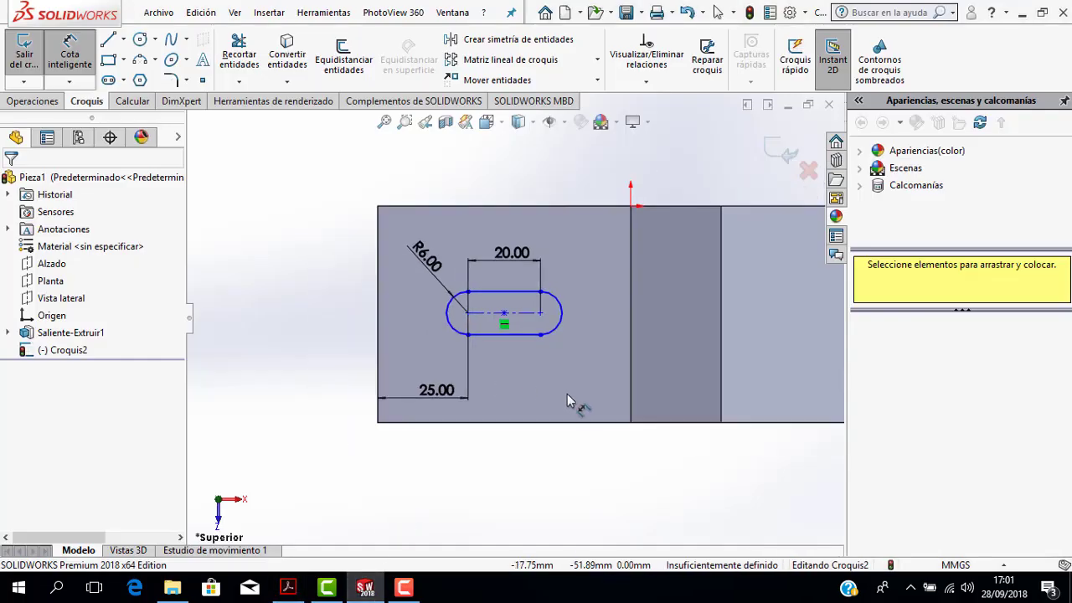
{"action": "scroll", "coordinate": [567, 392], "scroll_direction": "up", "scroll_amount": 3}
{"action": "scroll", "coordinate": [544, 362], "scroll_direction": "down", "scroll_amount": 2}
{"action": "scroll", "coordinate": [552, 328], "scroll_direction": "up", "scroll_amount": 1}
{"action": "scroll", "coordinate": [552, 328], "scroll_direction": "down", "scroll_amount": 1}
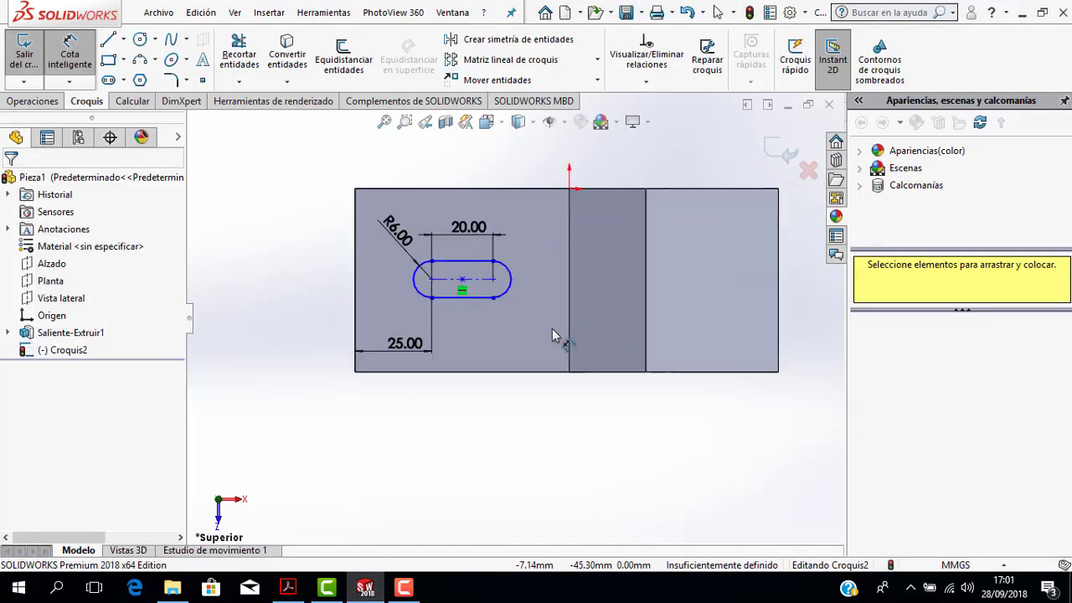
{"action": "left_click", "coordinate": [288, 588]}
{"action": "scroll", "coordinate": [404, 397], "scroll_direction": "down", "scroll_amount": 2}
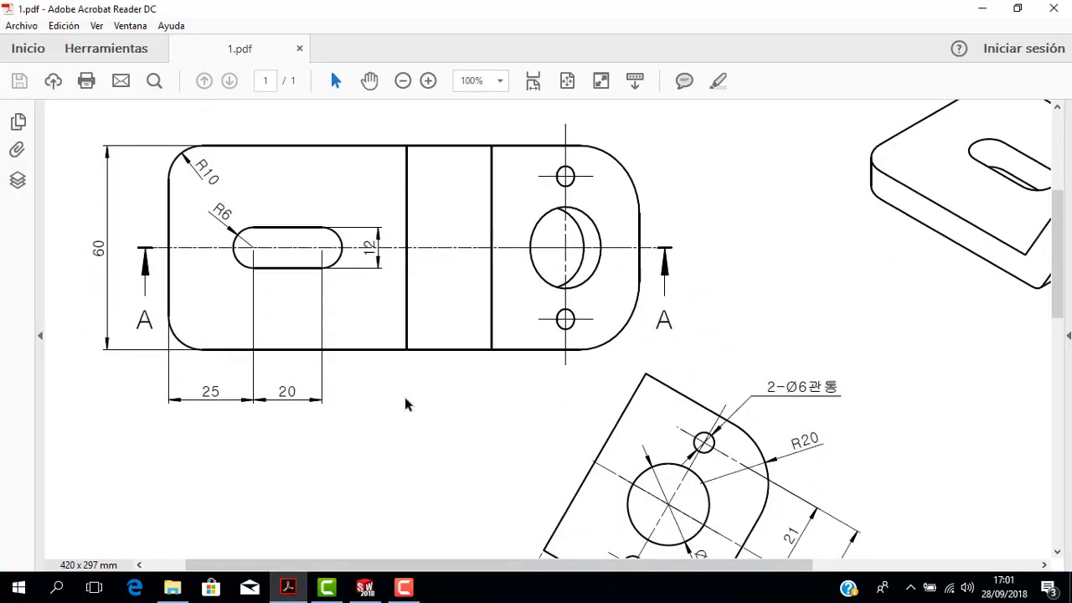
{"action": "scroll", "coordinate": [410, 400], "scroll_direction": "down", "scroll_amount": 2}
{"action": "scroll", "coordinate": [469, 368], "scroll_direction": "up", "scroll_amount": 4}
{"action": "key", "text": "ctrl+0"}
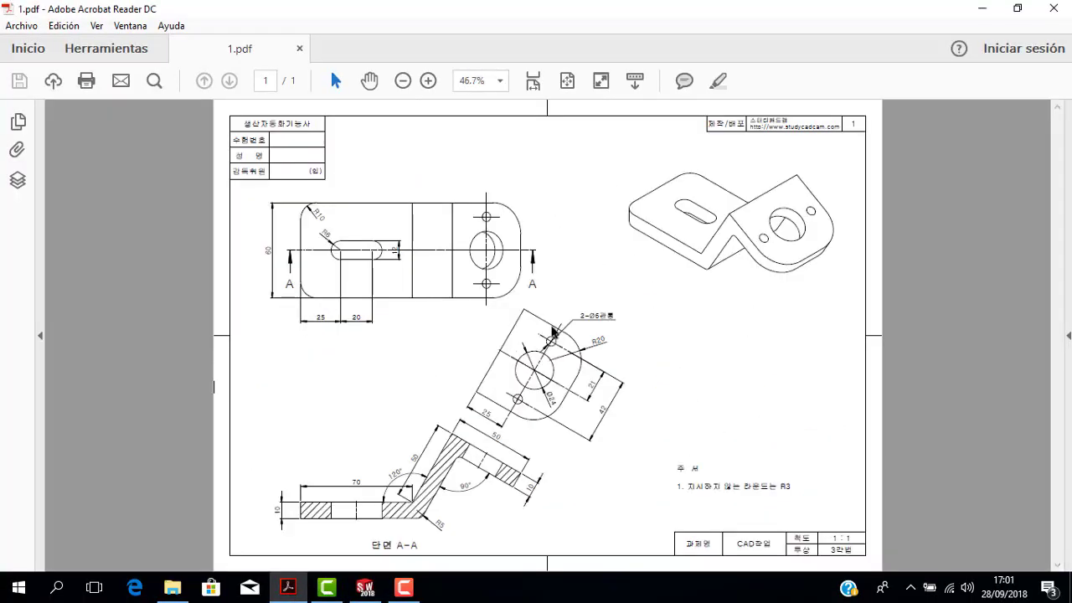
{"action": "scroll", "coordinate": [550, 258], "scroll_direction": "up", "scroll_amount": 2, "text": "ctrl"}
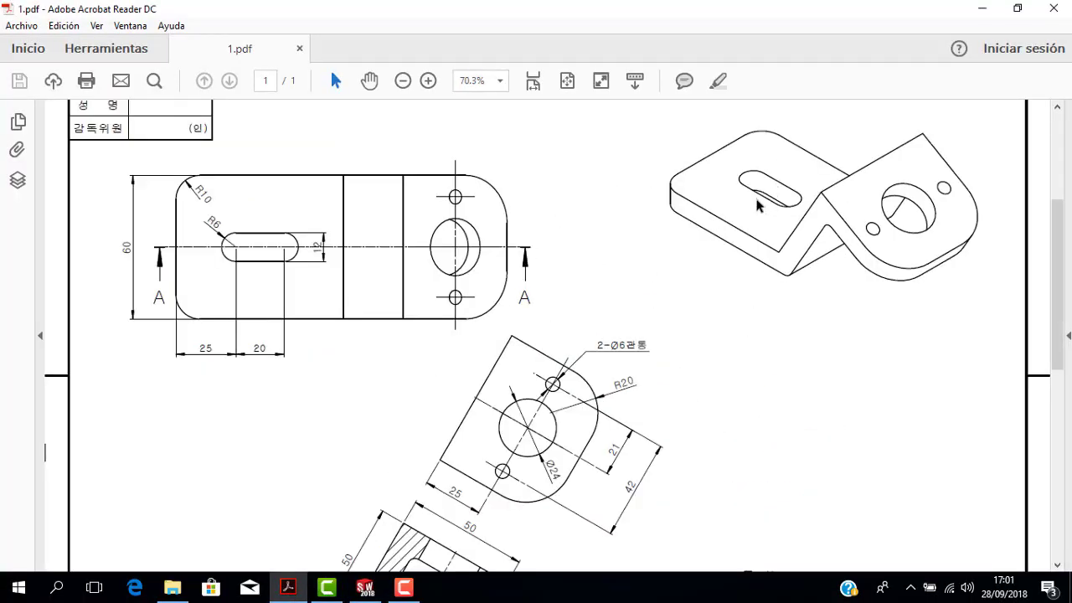
{"action": "scroll", "coordinate": [379, 249], "scroll_direction": "up", "scroll_amount": 1, "text": "ctrl"}
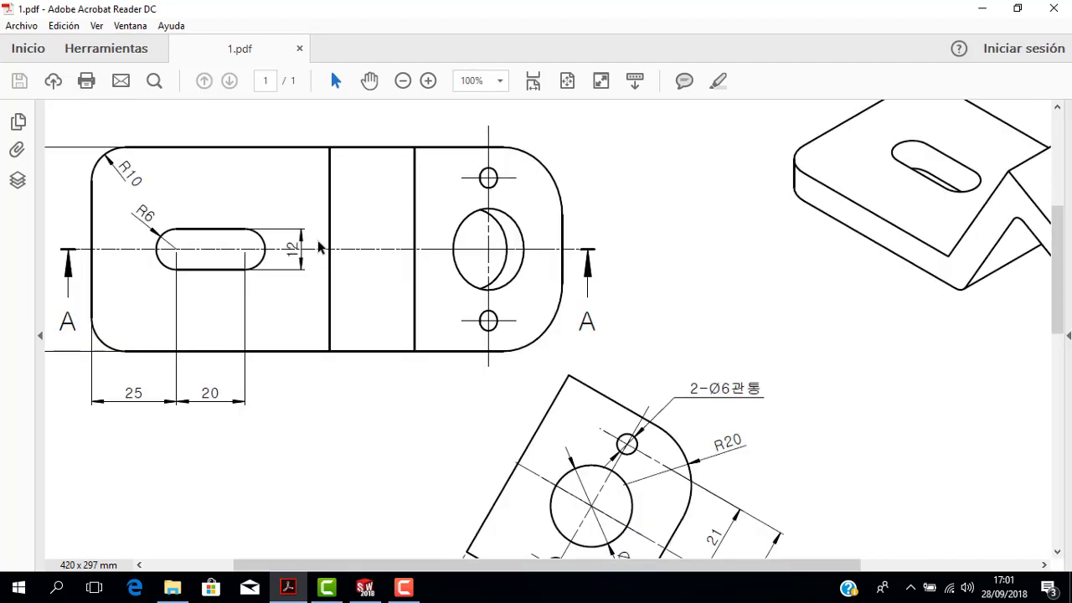
{"action": "scroll", "coordinate": [320, 246], "scroll_direction": "down", "scroll_amount": 1, "text": "ctrl"}
{"action": "left_click", "coordinate": [365, 588]}
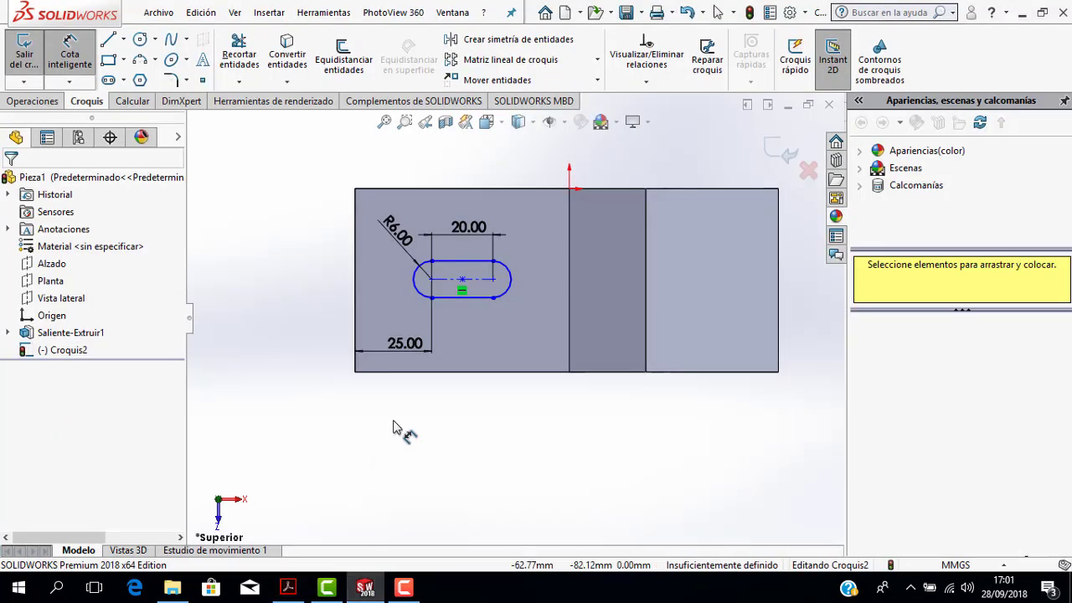
{"action": "scroll", "coordinate": [393, 427], "scroll_direction": "up", "scroll_amount": 2}
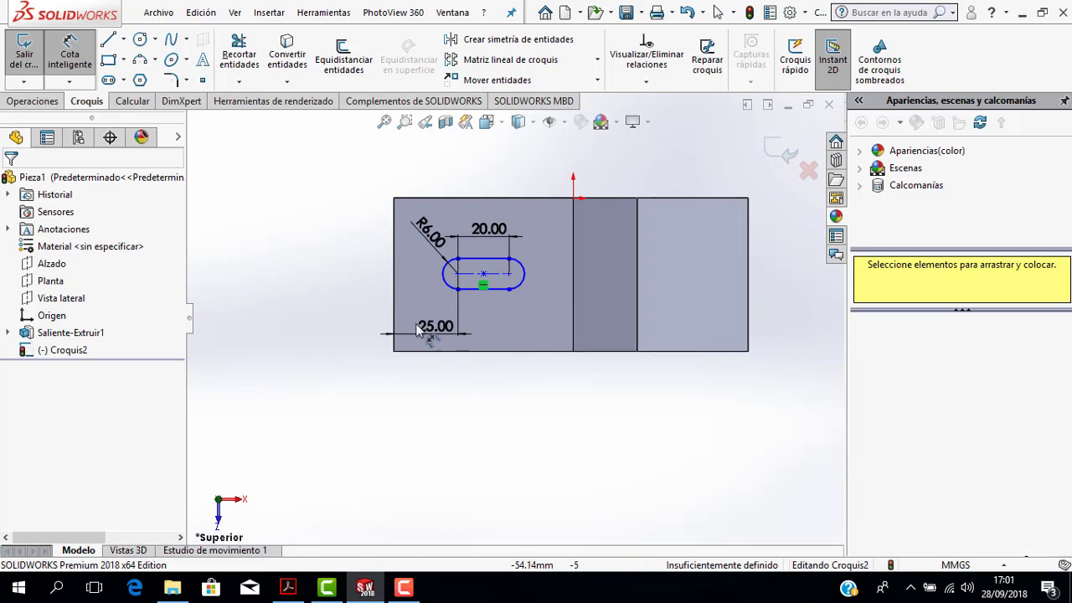
Start an extruded cut from the slot sketch with end condition Hasta el siguiente
{"action": "left_click", "coordinate": [38, 101]}
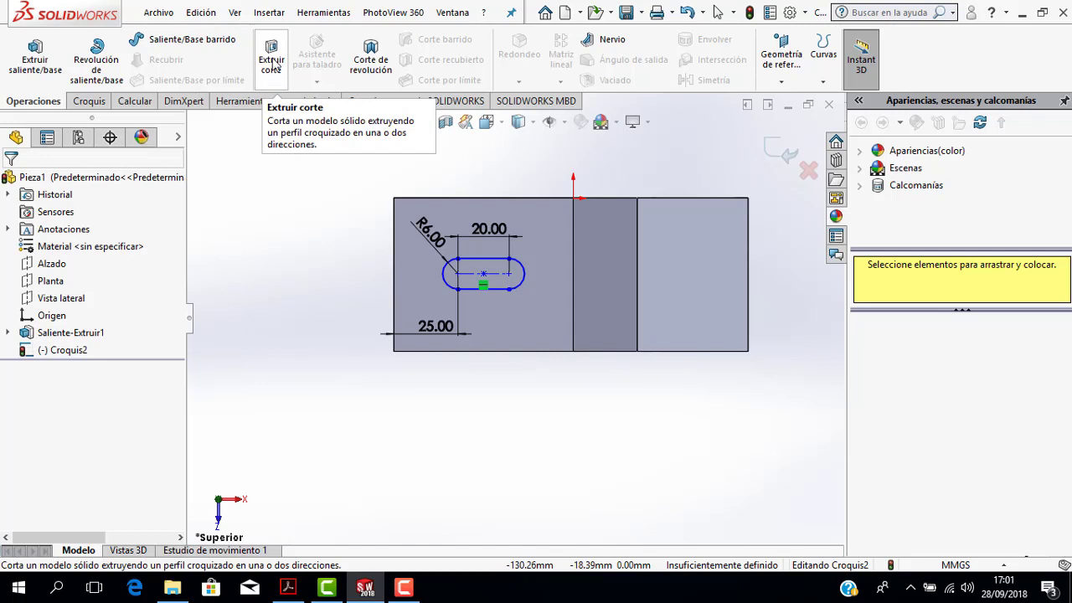
{"action": "left_click", "coordinate": [272, 60]}
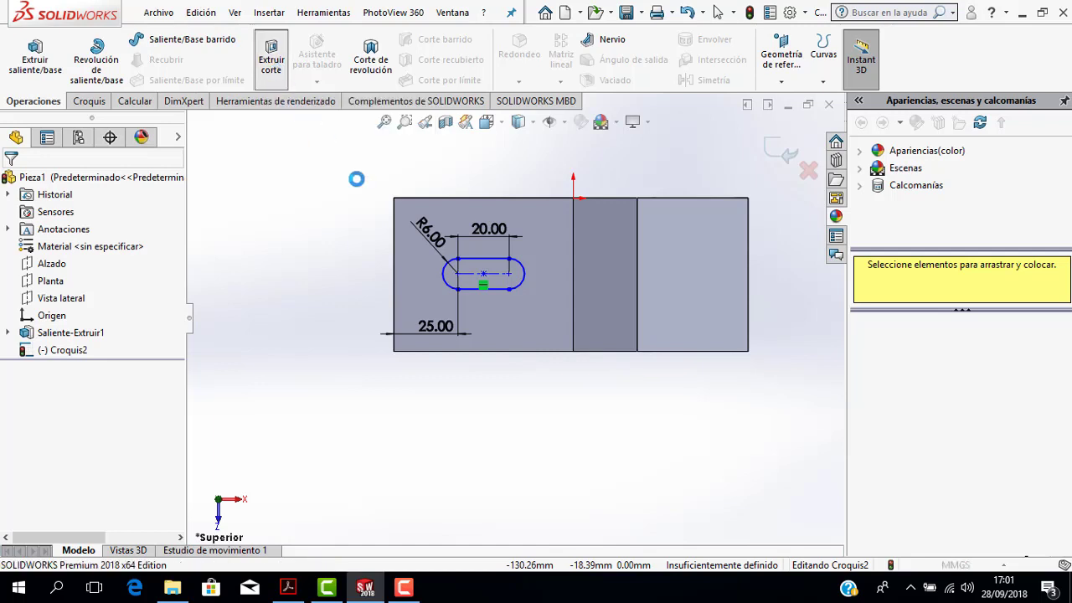
{"action": "mouse_move", "coordinate": [498, 400]}
{"action": "middle_mouse_down"}
{"action": "mouse_move", "coordinate": [483, 239]}
{"action": "mouse_move", "coordinate": [425, 268]}
{"action": "middle_mouse_up"}
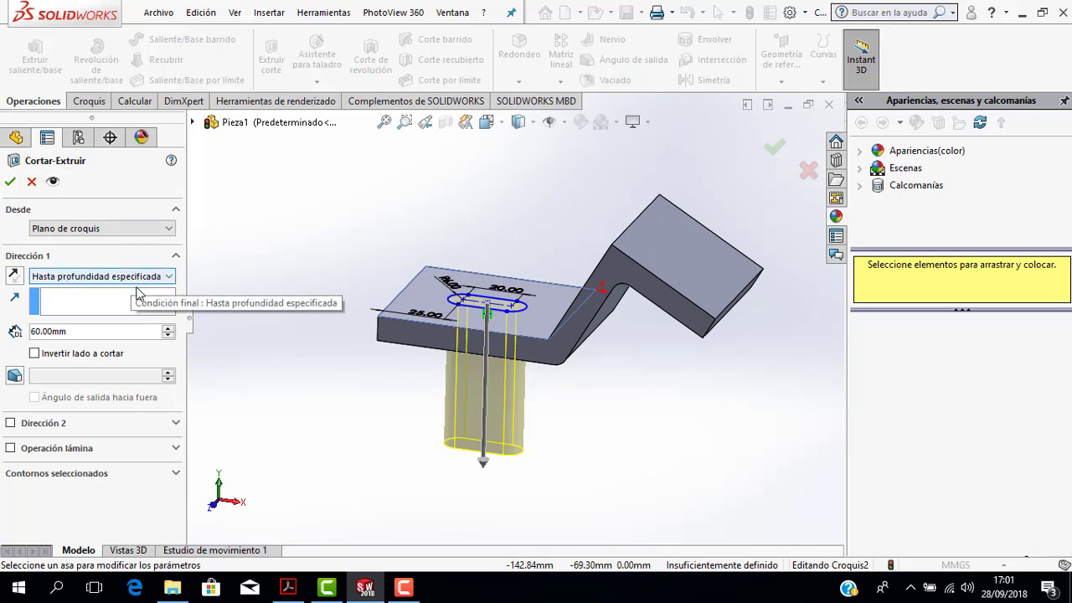
{"action": "left_click", "coordinate": [162, 279]}
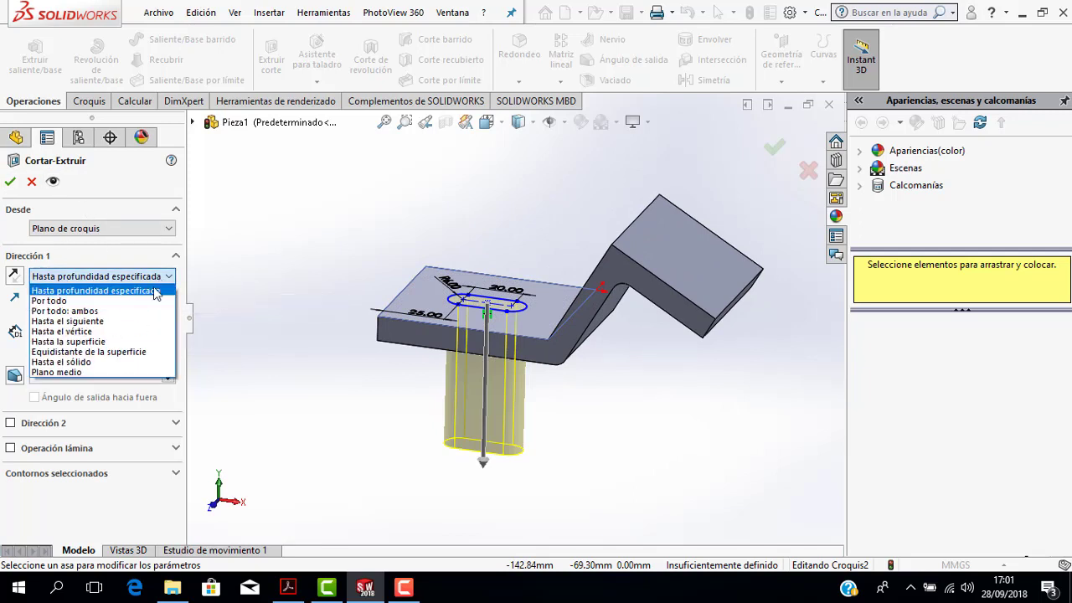
{"action": "left_click", "coordinate": [97, 290]}
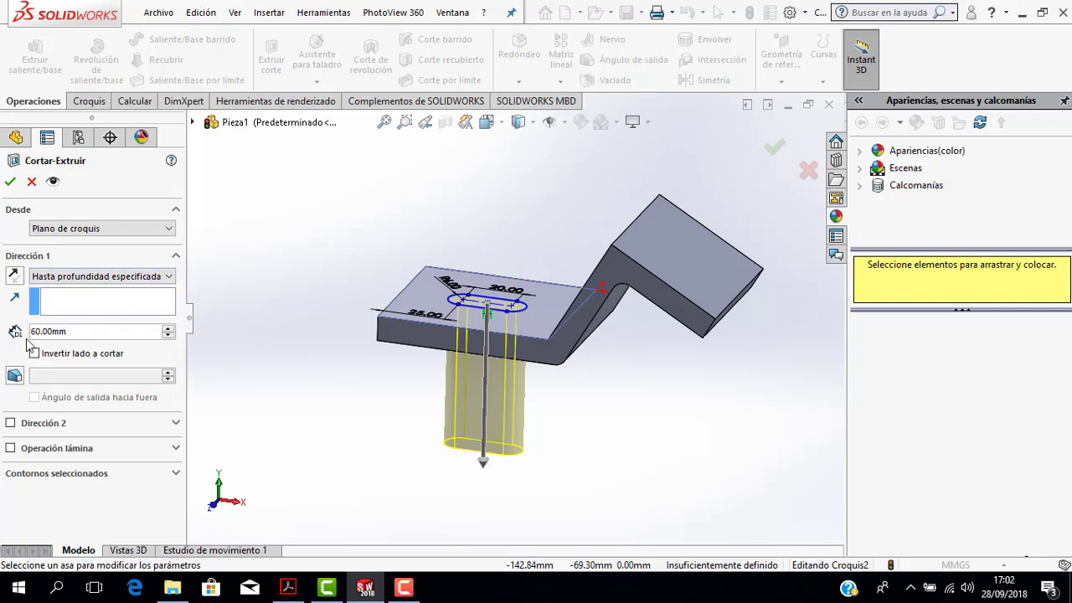
{"action": "left_click", "coordinate": [163, 279]}
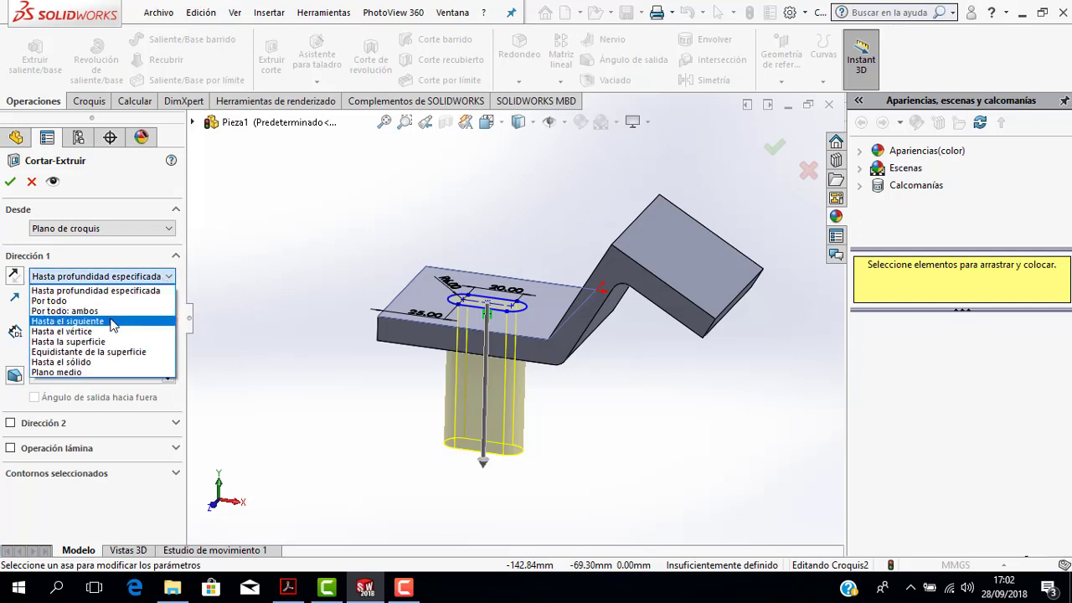
{"action": "left_click", "coordinate": [114, 320]}
Inspect the cut preview from several angles, accept Cortar-Extruir1, and check the slot
{"action": "middle_click_drag", "start_coordinate": [347, 416], "coordinate": [382, 354]}
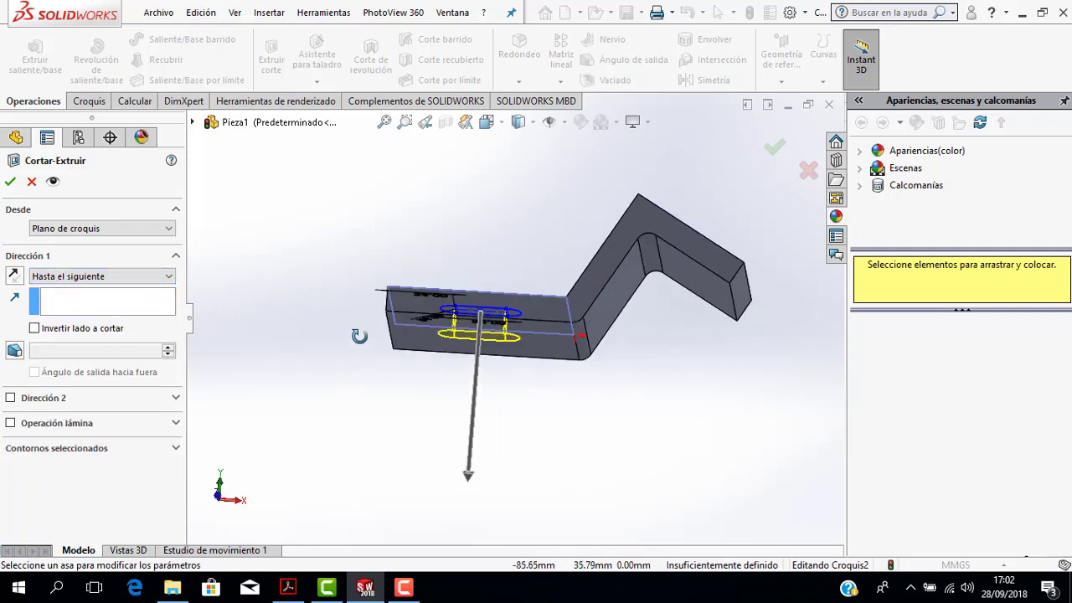
{"action": "mouse_move", "coordinate": [503, 391]}
{"action": "middle_mouse_down"}
{"action": "mouse_move", "coordinate": [491, 365]}
{"action": "mouse_move", "coordinate": [503, 407]}
{"action": "mouse_move", "coordinate": [490, 388]}
{"action": "middle_mouse_up"}
{"action": "scroll", "coordinate": [492, 348], "scroll_direction": "down", "scroll_amount": 3}
{"action": "mouse_move", "coordinate": [494, 347]}
{"action": "middle_mouse_down"}
{"action": "mouse_move", "coordinate": [498, 337]}
{"action": "mouse_move", "coordinate": [500, 359]}
{"action": "mouse_move", "coordinate": [500, 349]}
{"action": "middle_mouse_up"}
{"action": "scroll", "coordinate": [515, 264], "scroll_direction": "down", "scroll_amount": 2}
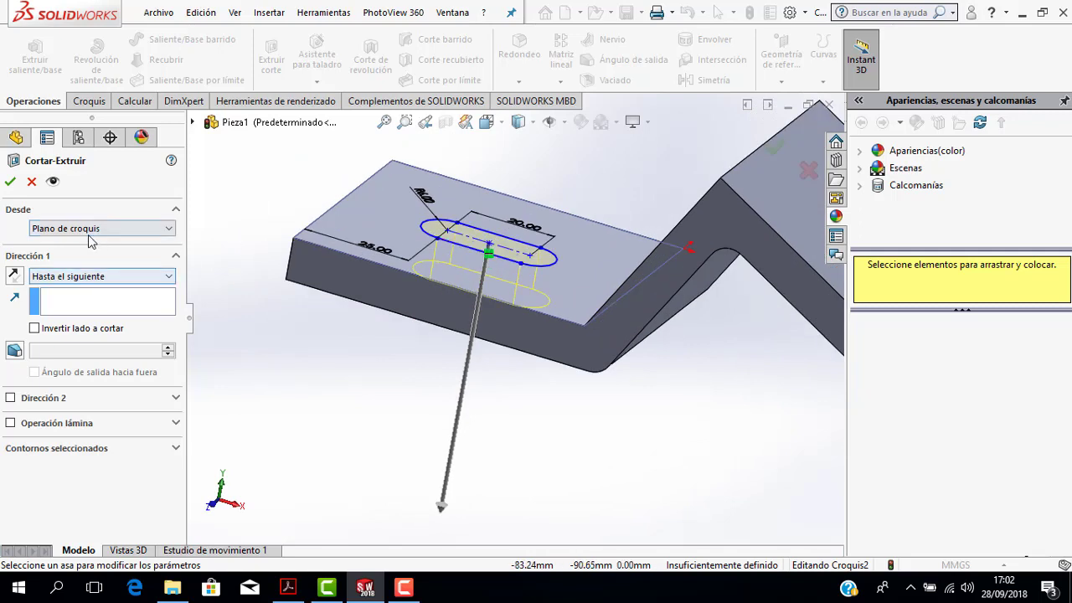
{"action": "left_click", "coordinate": [8, 181]}
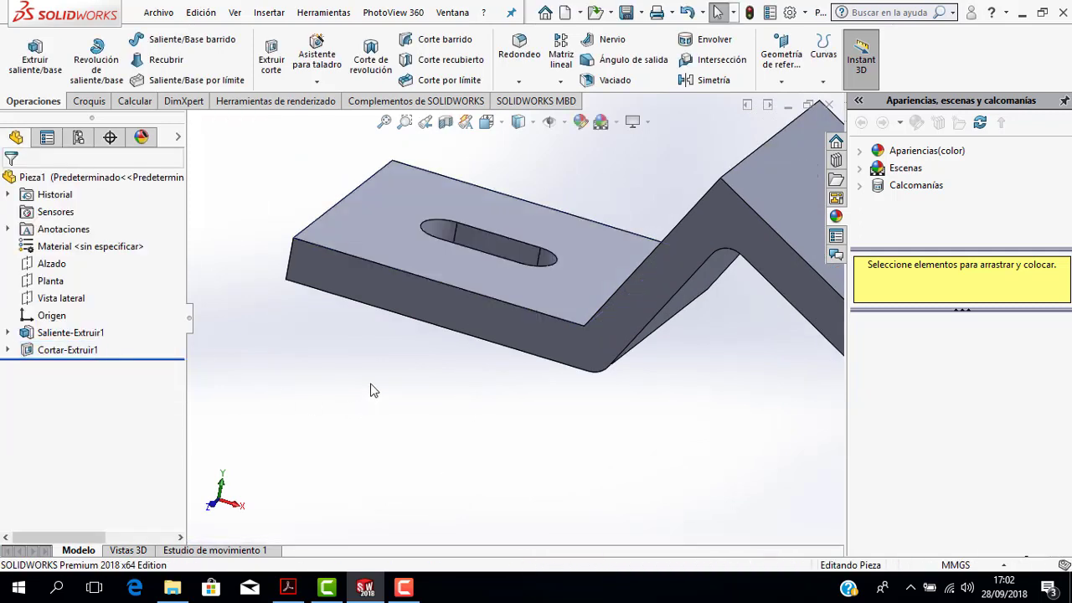
{"action": "mouse_move", "coordinate": [429, 342]}
{"action": "middle_mouse_down"}
{"action": "mouse_move", "coordinate": [433, 211]}
{"action": "mouse_move", "coordinate": [435, 350]}
{"action": "middle_mouse_up"}
{"action": "scroll", "coordinate": [469, 235], "scroll_direction": "up", "scroll_amount": 3}
{"action": "scroll", "coordinate": [538, 262], "scroll_direction": "down", "scroll_amount": 5}
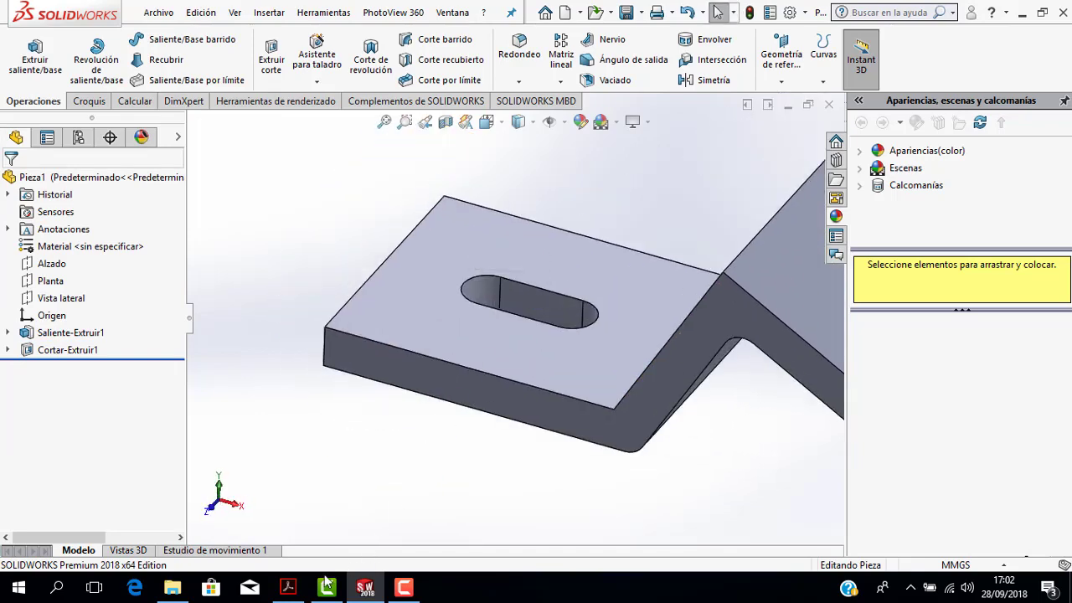
{"action": "left_click", "coordinate": [292, 588]}
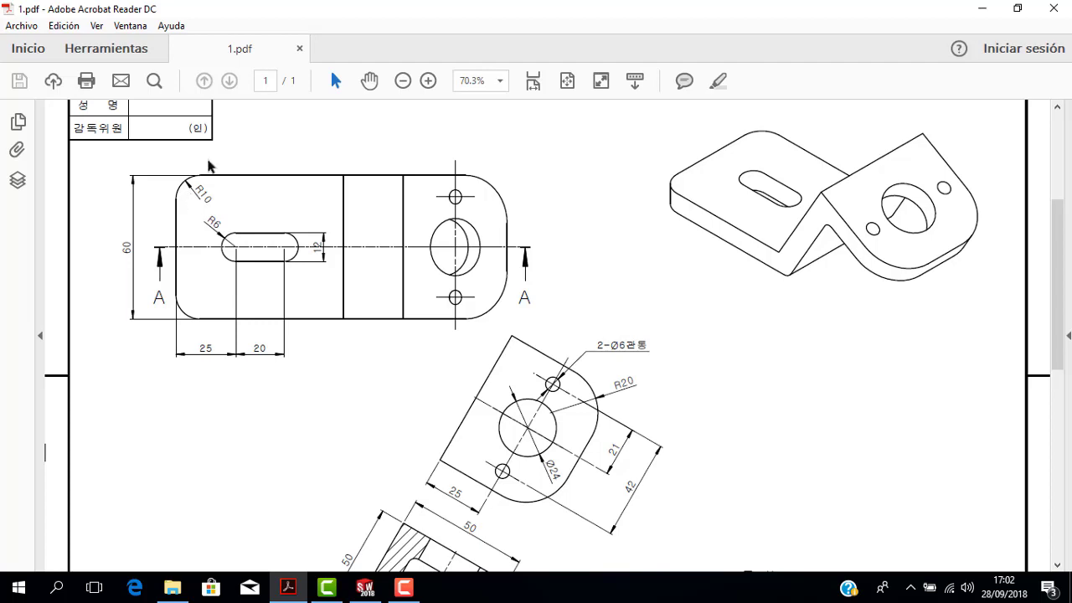
{"action": "scroll", "coordinate": [199, 176], "scroll_direction": "up", "scroll_amount": 3, "text": "ctrl"}
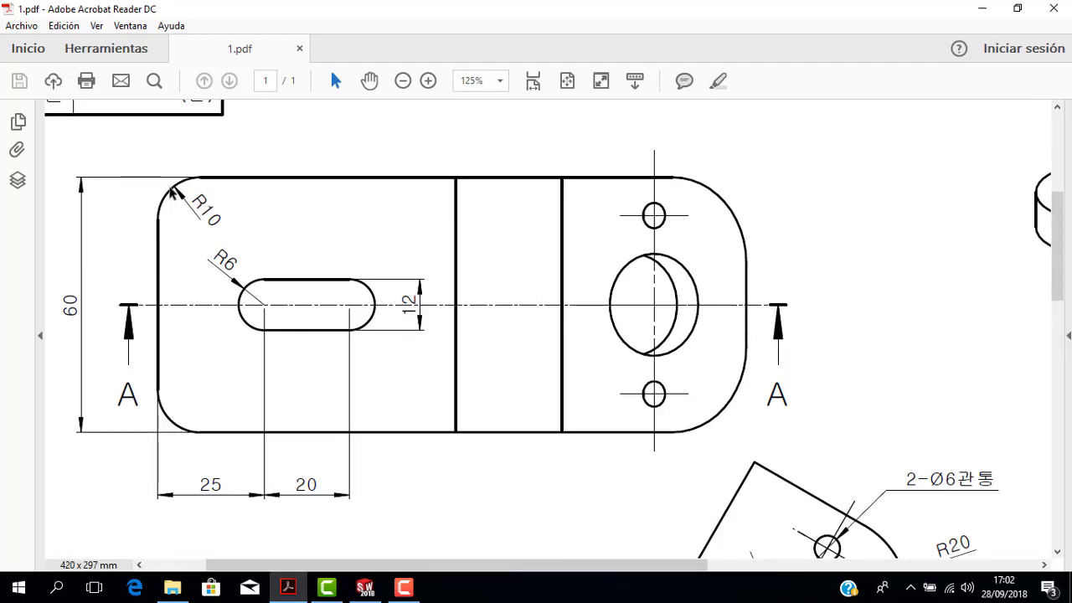
{"action": "left_click", "coordinate": [366, 587]}
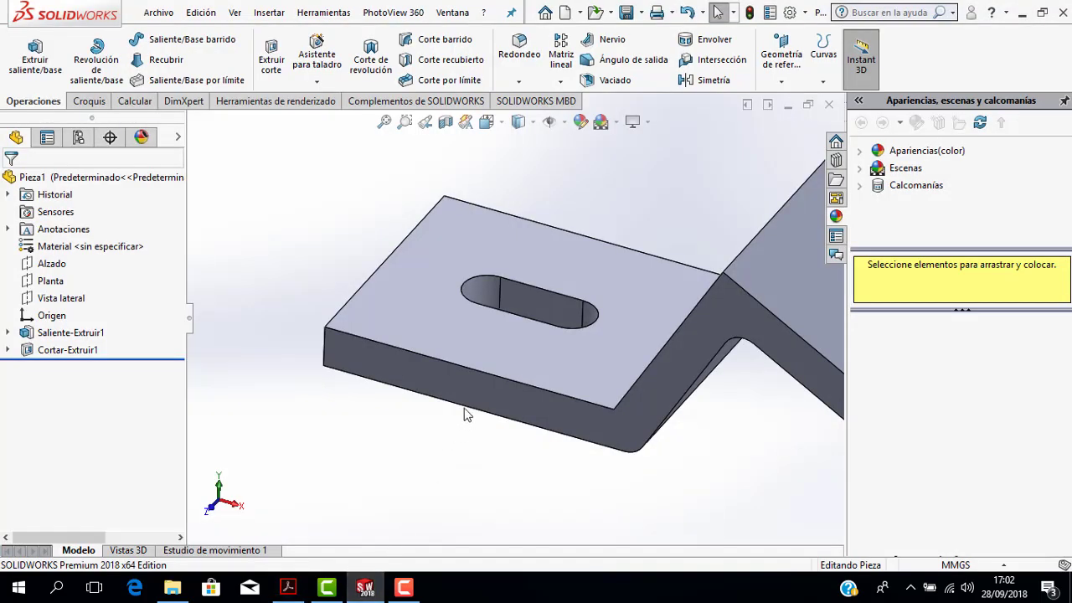
{"action": "scroll", "coordinate": [518, 311], "scroll_direction": "up", "scroll_amount": 3}
{"action": "scroll", "coordinate": [519, 310], "scroll_direction": "down", "scroll_amount": 2}
{"action": "scroll", "coordinate": [543, 345], "scroll_direction": "down", "scroll_amount": 1}
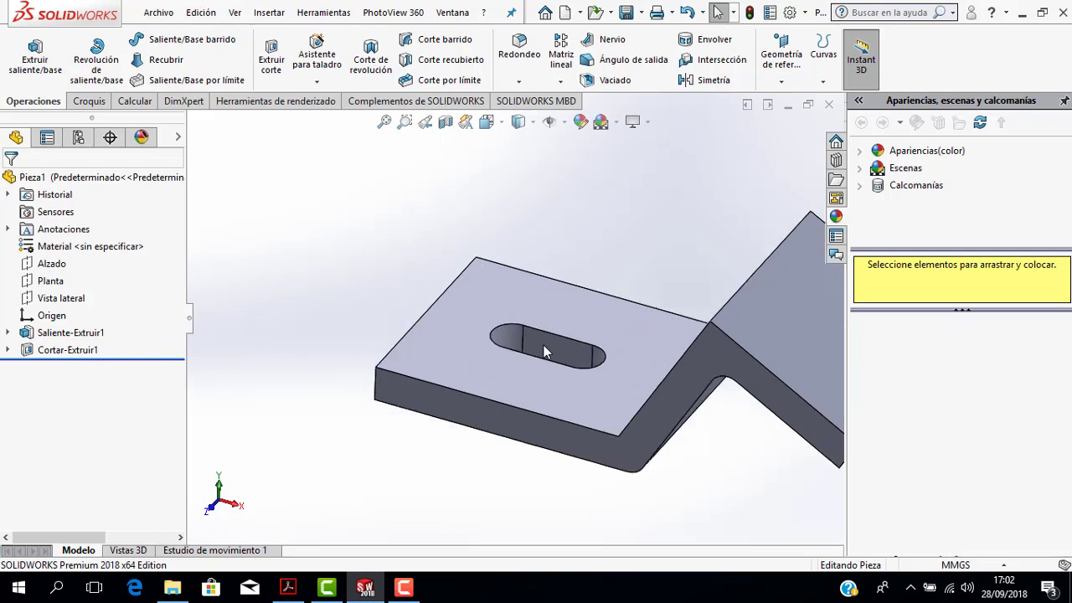
{"action": "scroll", "coordinate": [607, 338], "scroll_direction": "down", "scroll_amount": 1}
{"action": "scroll", "coordinate": [596, 351], "scroll_direction": "down", "scroll_amount": 1}
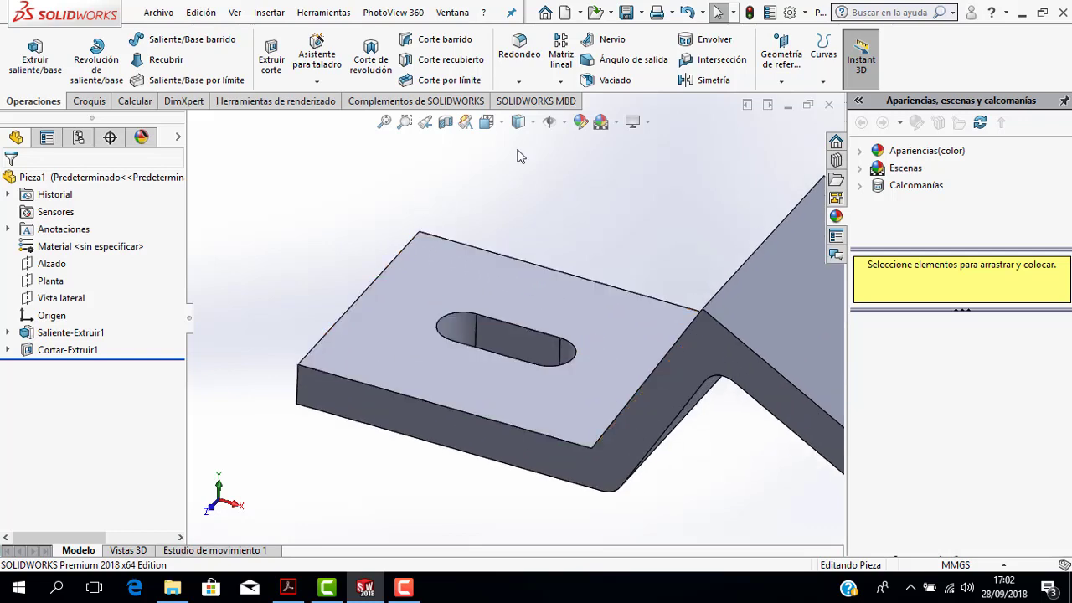
Start a fillet and select the two outer corner edges of the slotted base
{"action": "left_click", "coordinate": [515, 52]}
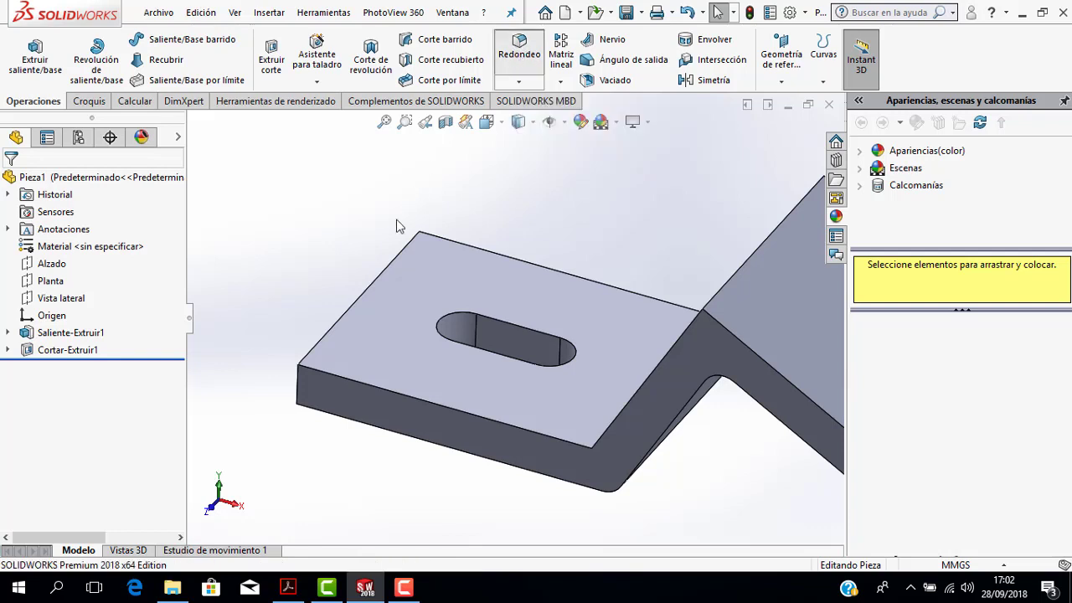
{"action": "middle_click_drag", "start_coordinate": [320, 230], "coordinate": [320, 328]}
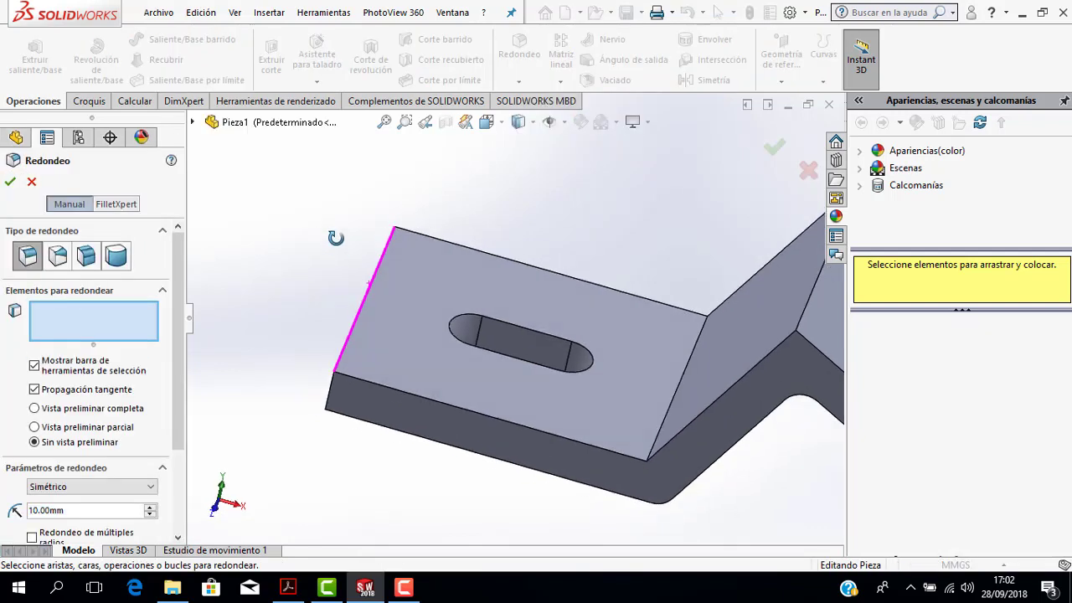
{"action": "left_click", "coordinate": [331, 387]}
{"action": "mouse_move", "coordinate": [471, 198]}
{"action": "middle_mouse_down"}
{"action": "mouse_move", "coordinate": [411, 308]}
{"action": "mouse_move", "coordinate": [466, 205]}
{"action": "mouse_move", "coordinate": [519, 195]}
{"action": "mouse_move", "coordinate": [523, 260]}
{"action": "middle_mouse_up"}
{"action": "left_click", "coordinate": [498, 213]}
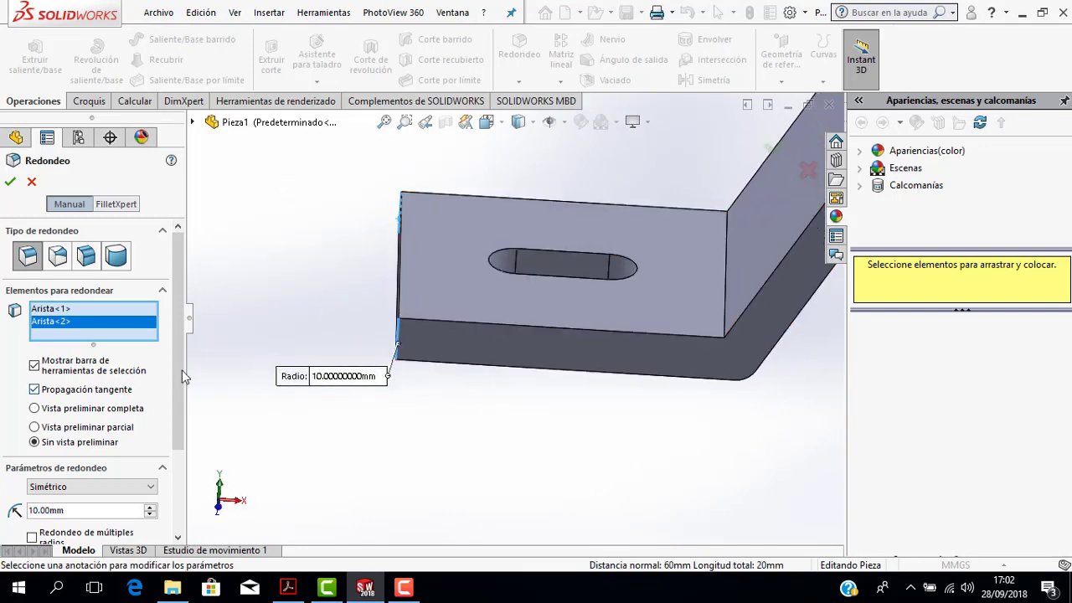
{"action": "left_click_drag", "start_coordinate": [180, 370], "coordinate": [174, 429]}
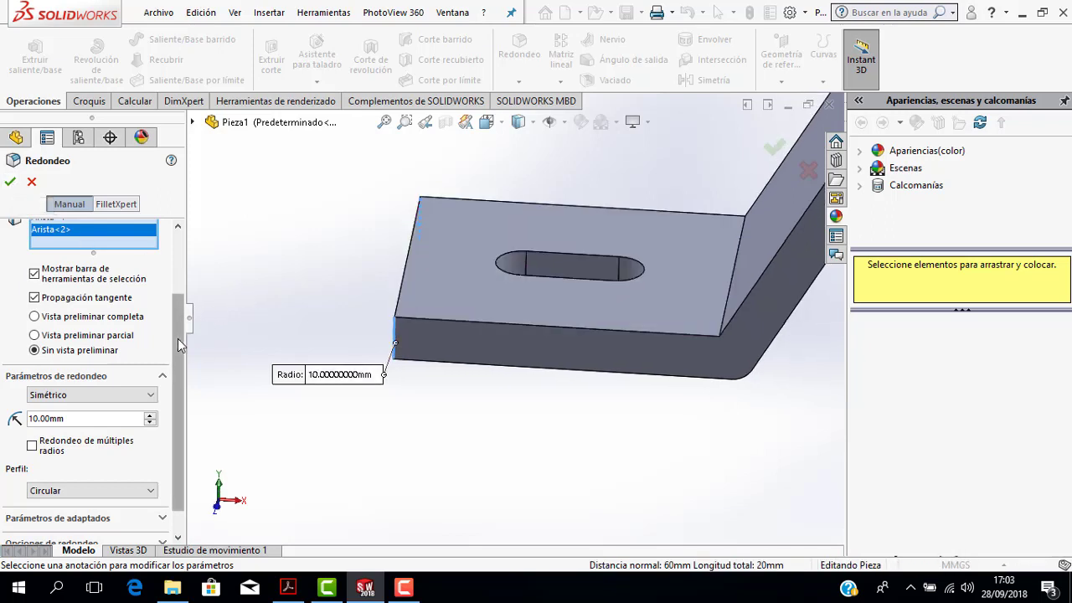
{"action": "left_click_drag", "start_coordinate": [177, 339], "coordinate": [188, 300]}
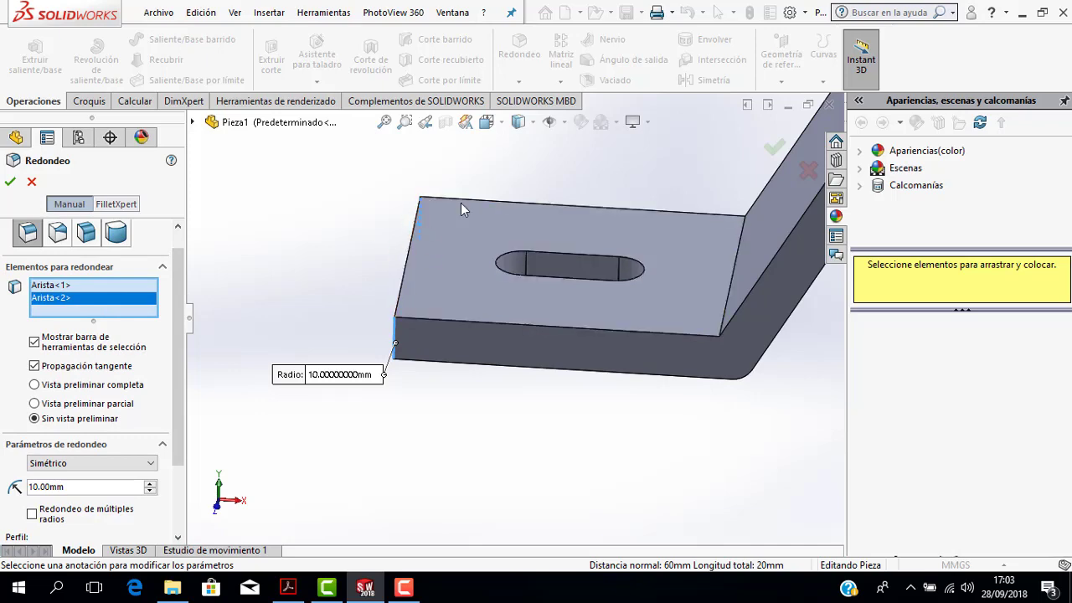
{"action": "mouse_move", "coordinate": [526, 186]}
{"action": "middle_mouse_down"}
{"action": "mouse_move", "coordinate": [559, 244]}
{"action": "mouse_move", "coordinate": [510, 184]}
{"action": "mouse_move", "coordinate": [467, 179]}
{"action": "mouse_move", "coordinate": [524, 216]}
{"action": "middle_mouse_up"}
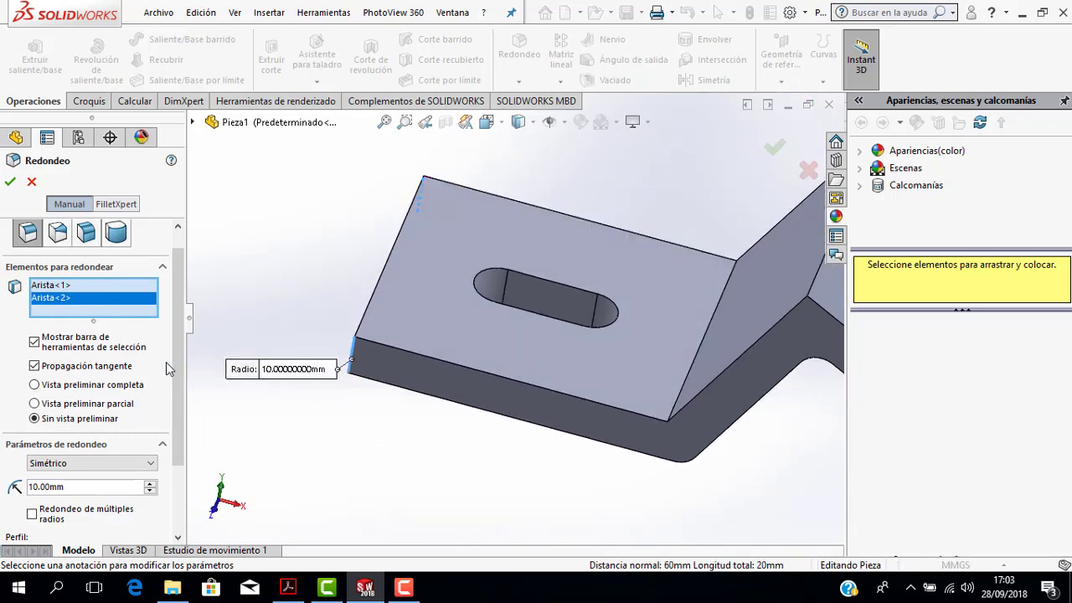
{"action": "scroll", "coordinate": [179, 375], "scroll_direction": "down", "scroll_amount": 3}
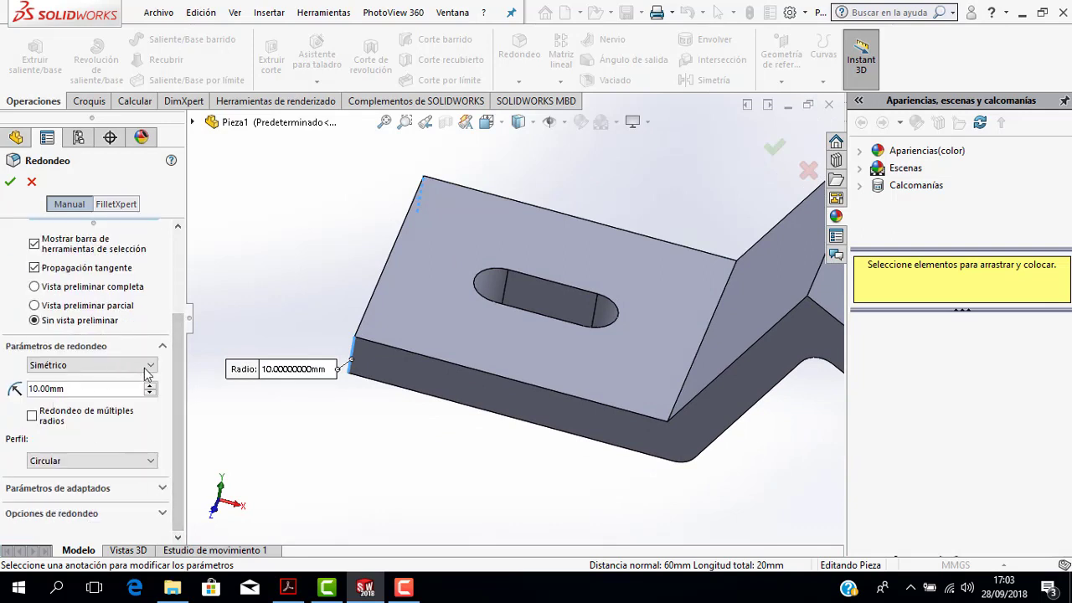
{"action": "scroll", "coordinate": [182, 299], "scroll_direction": "up", "scroll_amount": 3}
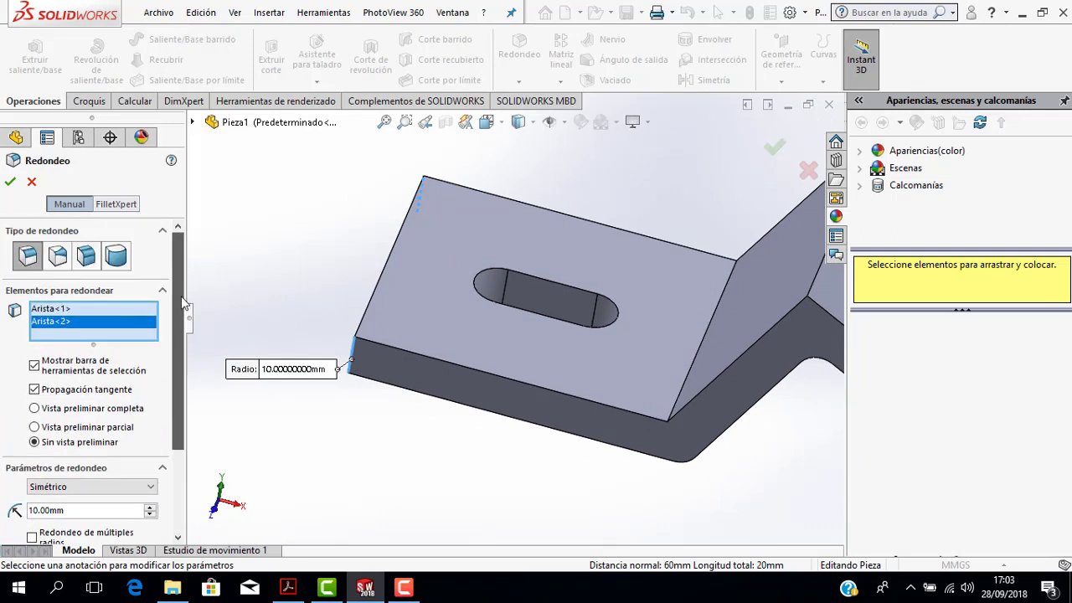
Apply the 10 mm fillet, then view the part in isometric
{"action": "left_click", "coordinate": [10, 181]}
{"action": "middle_click_drag", "start_coordinate": [389, 442], "coordinate": [468, 419]}
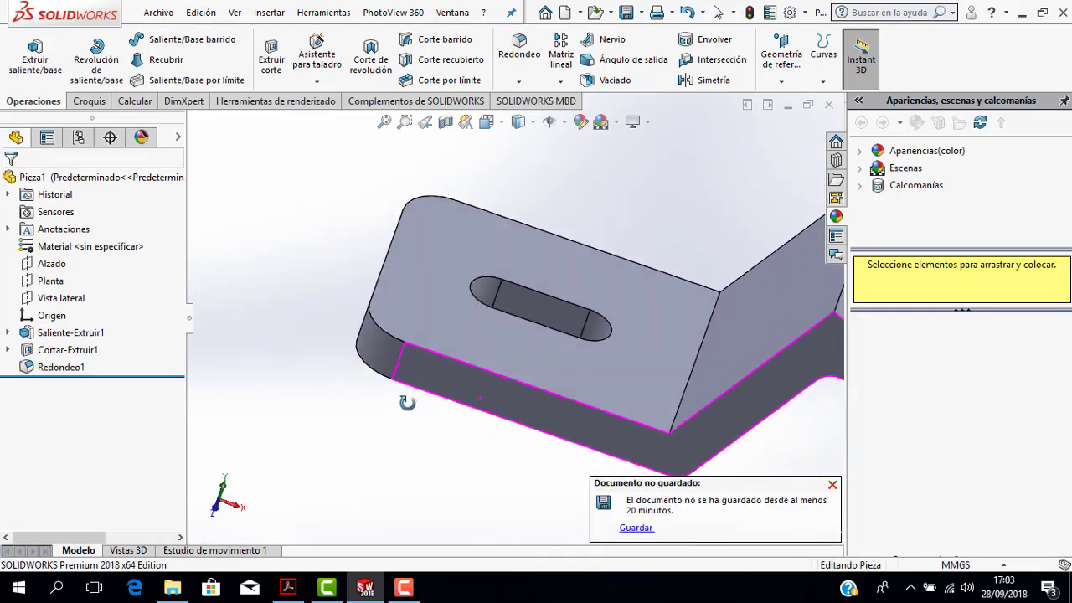
{"action": "middle_click_drag", "start_coordinate": [468, 419], "coordinate": [561, 374]}
{"action": "scroll", "coordinate": [561, 373], "scroll_direction": "up", "scroll_amount": 2}
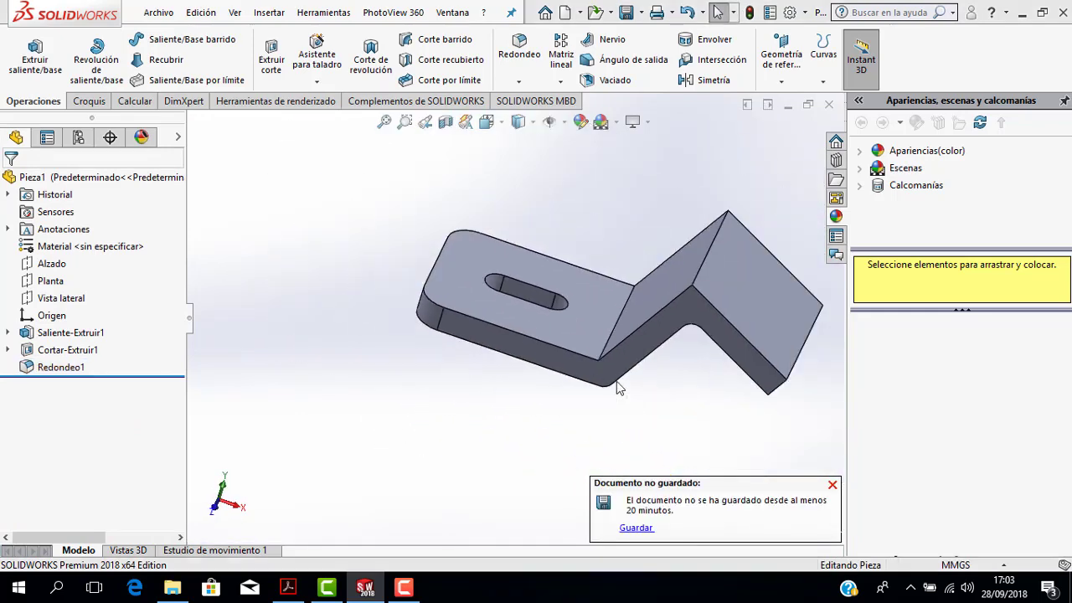
{"action": "scroll", "coordinate": [684, 359], "scroll_direction": "down", "scroll_amount": 2}
{"action": "scroll", "coordinate": [695, 326], "scroll_direction": "up", "scroll_amount": 3}
{"action": "mouse_move", "coordinate": [695, 327]}
{"action": "middle_mouse_down"}
{"action": "mouse_move", "coordinate": [722, 245]}
{"action": "mouse_move", "coordinate": [689, 273]}
{"action": "middle_mouse_up"}
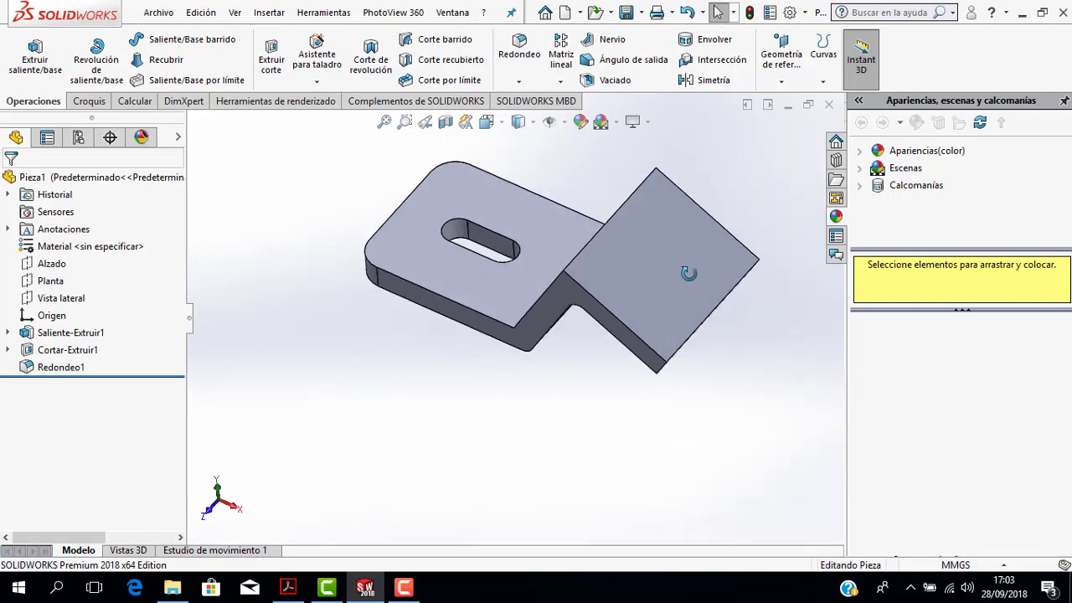
{"action": "key", "text": "ctrl+7"}
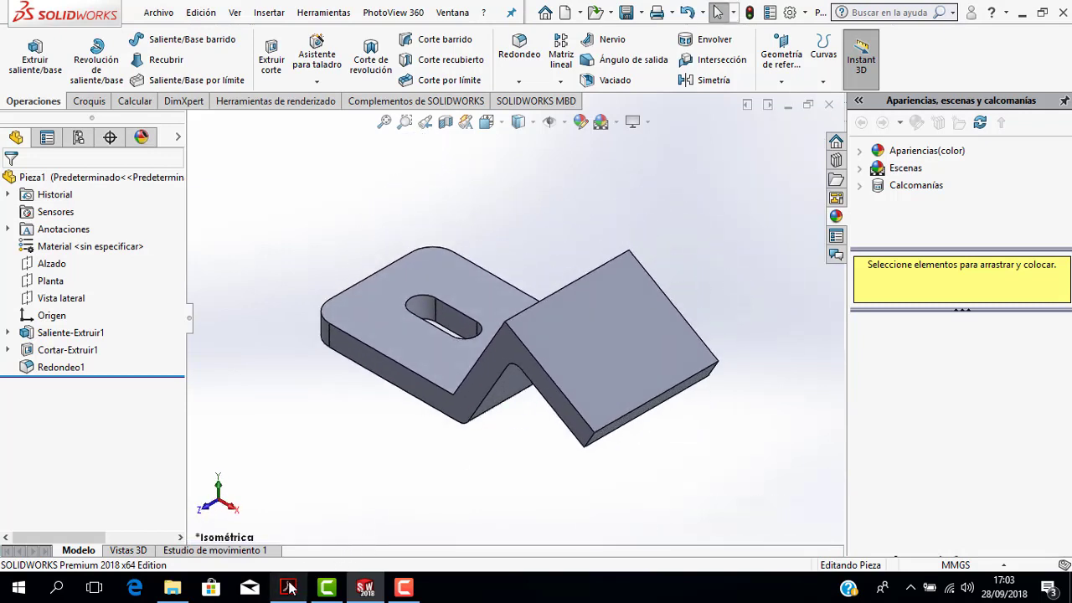
{"action": "left_click", "coordinate": [288, 588]}
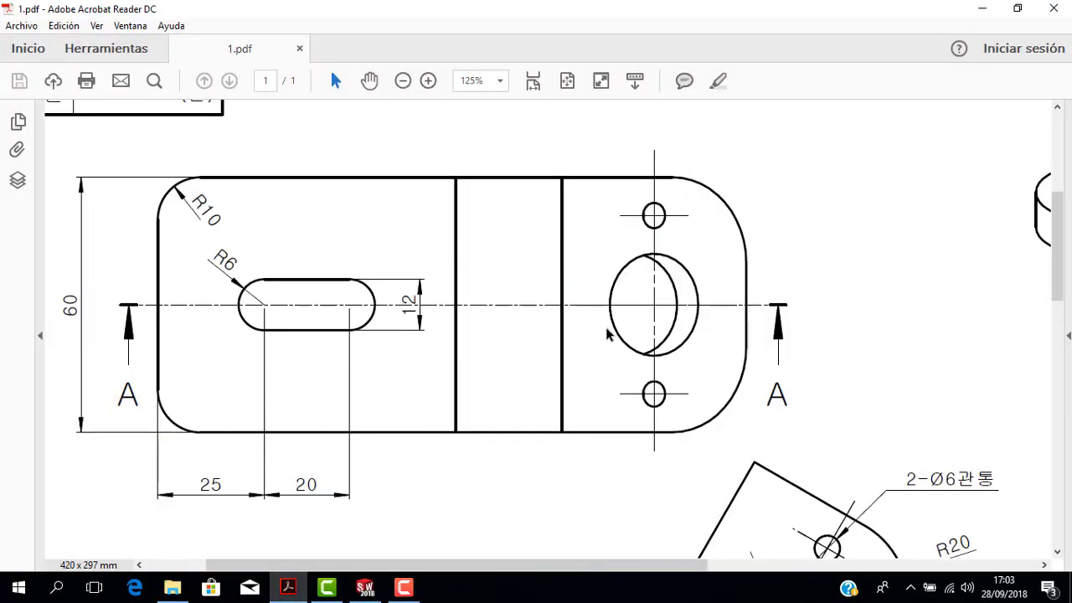
{"action": "scroll", "coordinate": [609, 333], "scroll_direction": "down", "scroll_amount": 1, "text": "ctrl"}
{"action": "scroll", "coordinate": [619, 337], "scroll_direction": "down", "scroll_amount": 1, "text": "ctrl"}
{"action": "scroll", "coordinate": [629, 342], "scroll_direction": "down", "scroll_amount": 2, "text": "ctrl"}
{"action": "scroll", "coordinate": [617, 356], "scroll_direction": "up", "scroll_amount": 3, "text": "ctrl"}
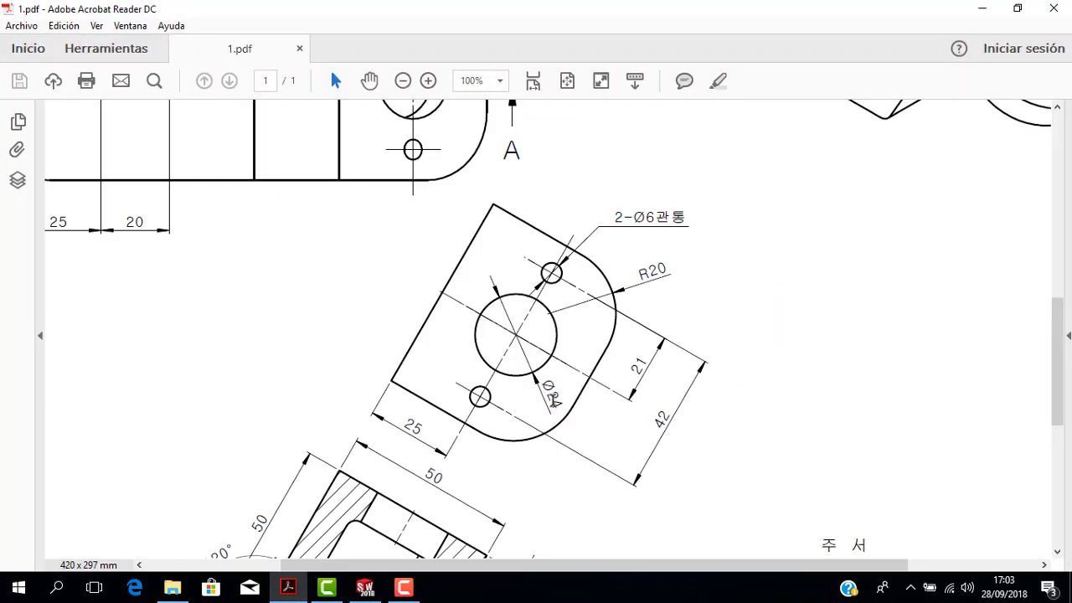
{"action": "scroll", "coordinate": [553, 401], "scroll_direction": "up", "scroll_amount": 1, "text": "ctrl"}
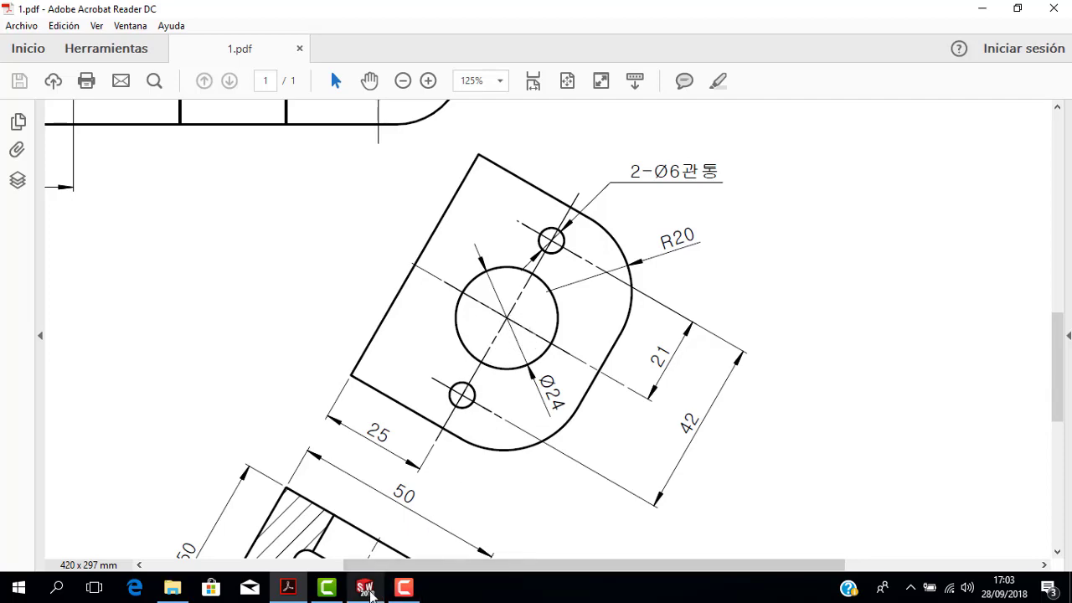
{"action": "left_click", "coordinate": [366, 587]}
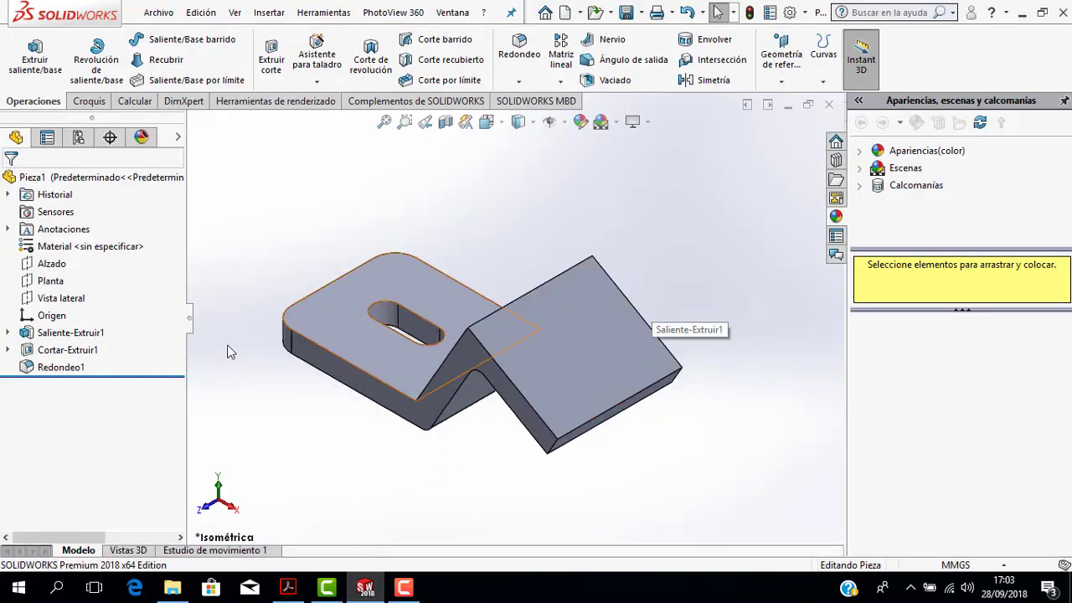
Expand and collapse the base extrusion and slot cut to inspect their sketches
{"action": "left_click", "coordinate": [8, 334]}
{"action": "left_click", "coordinate": [8, 333]}
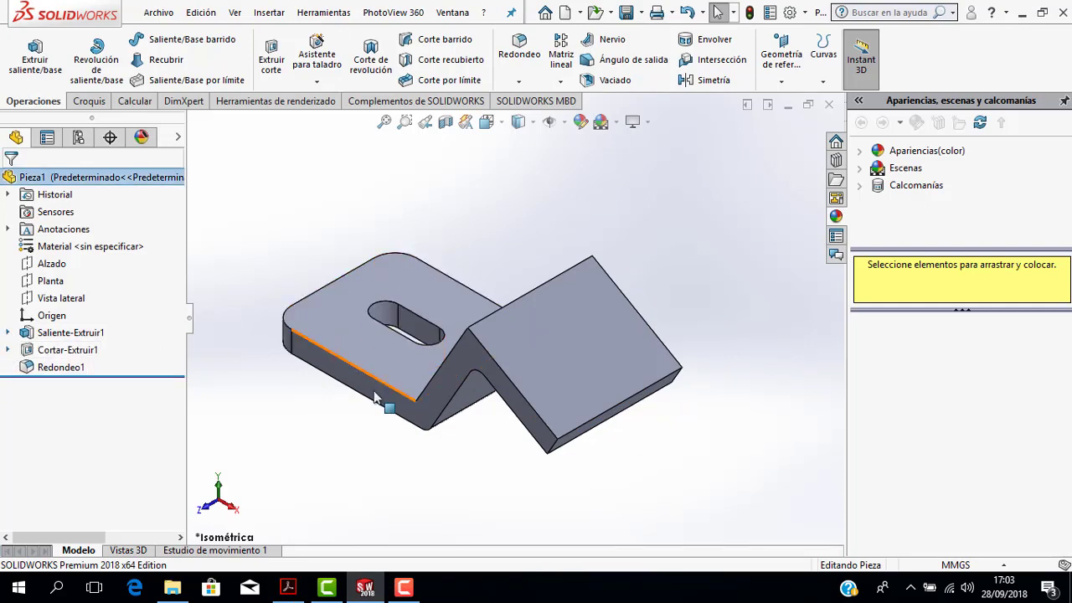
{"action": "left_click", "coordinate": [8, 351]}
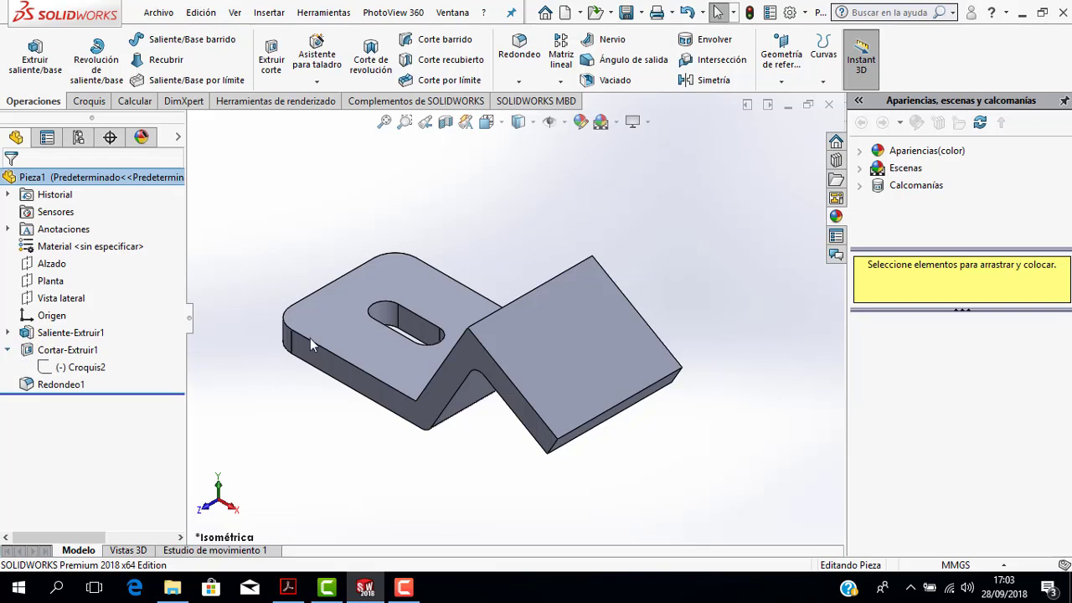
{"action": "left_click", "coordinate": [8, 351]}
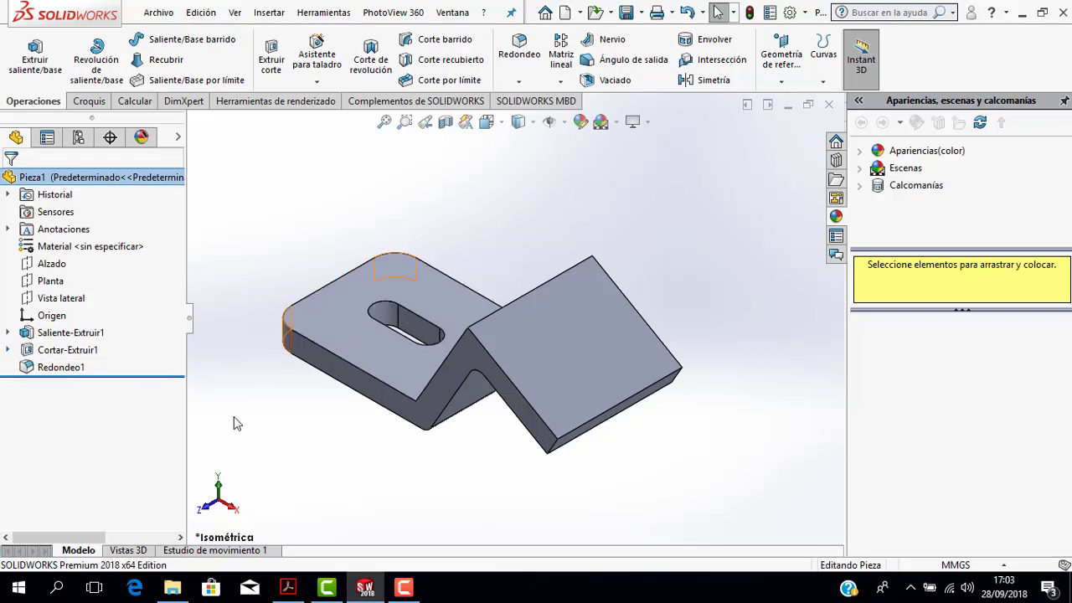
Start a new sketch, Croquis3, on the angled flange's outer face
{"action": "left_click", "coordinate": [593, 339]}
{"action": "left_click", "coordinate": [89, 100]}
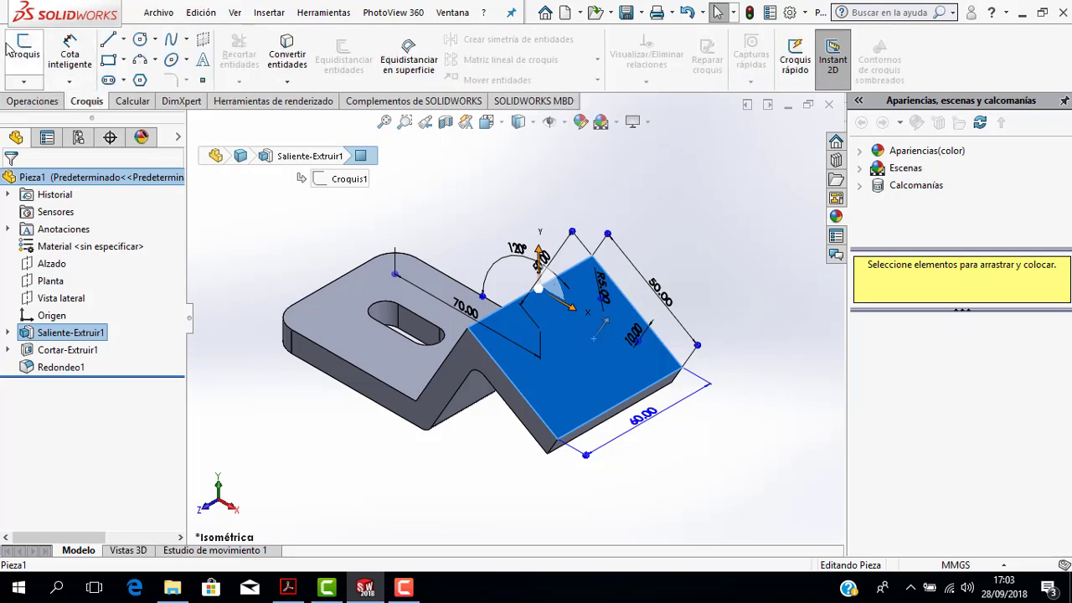
{"action": "left_click", "coordinate": [25, 52]}
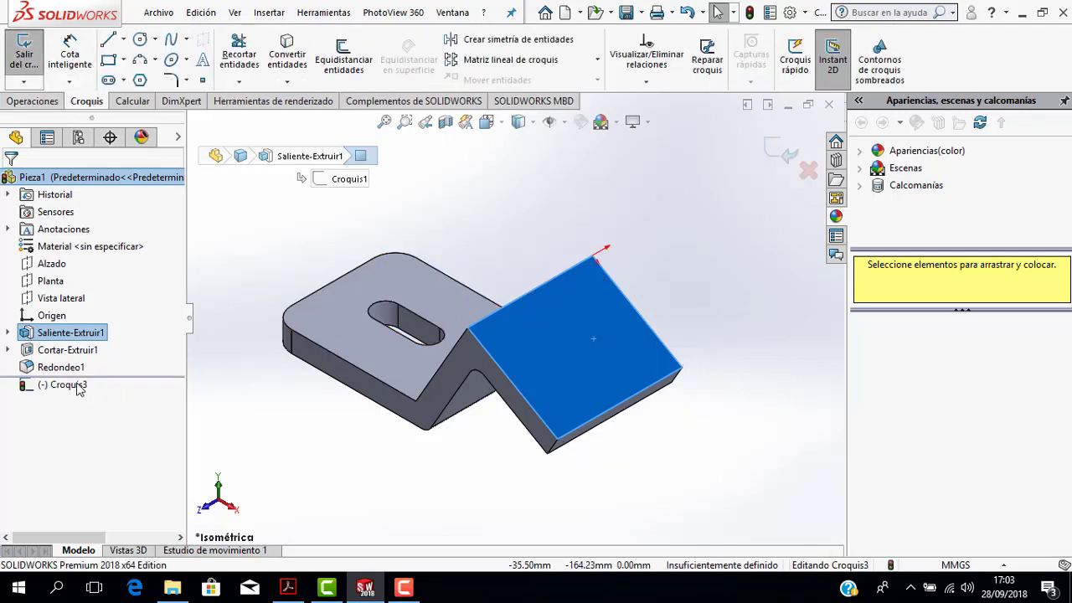
Turn the view Normal To sketch Croquis3
{"action": "left_click", "coordinate": [67, 385]}
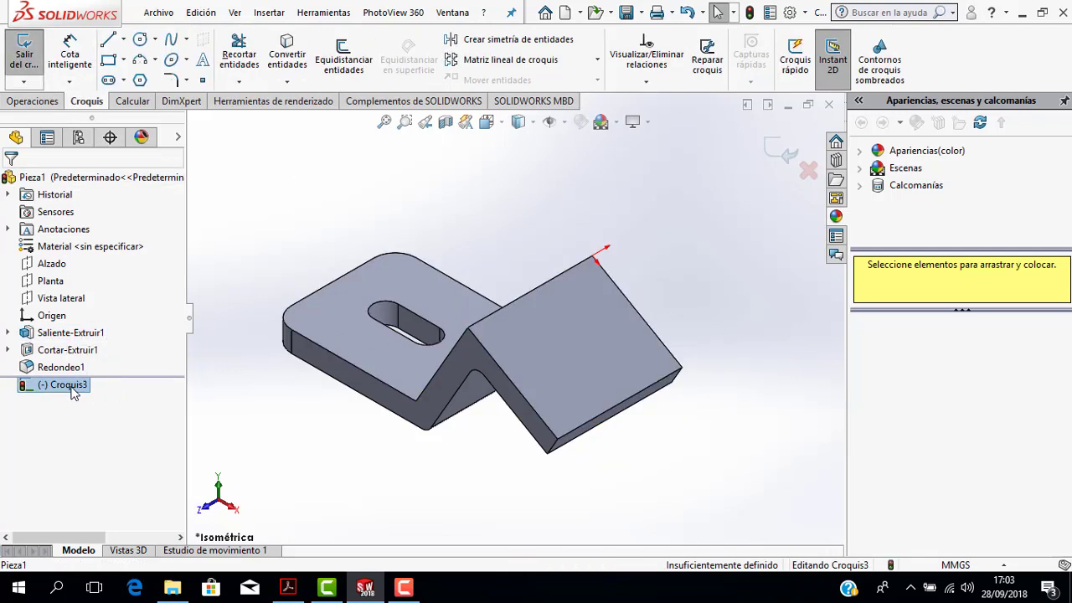
{"action": "right_click", "coordinate": [72, 390]}
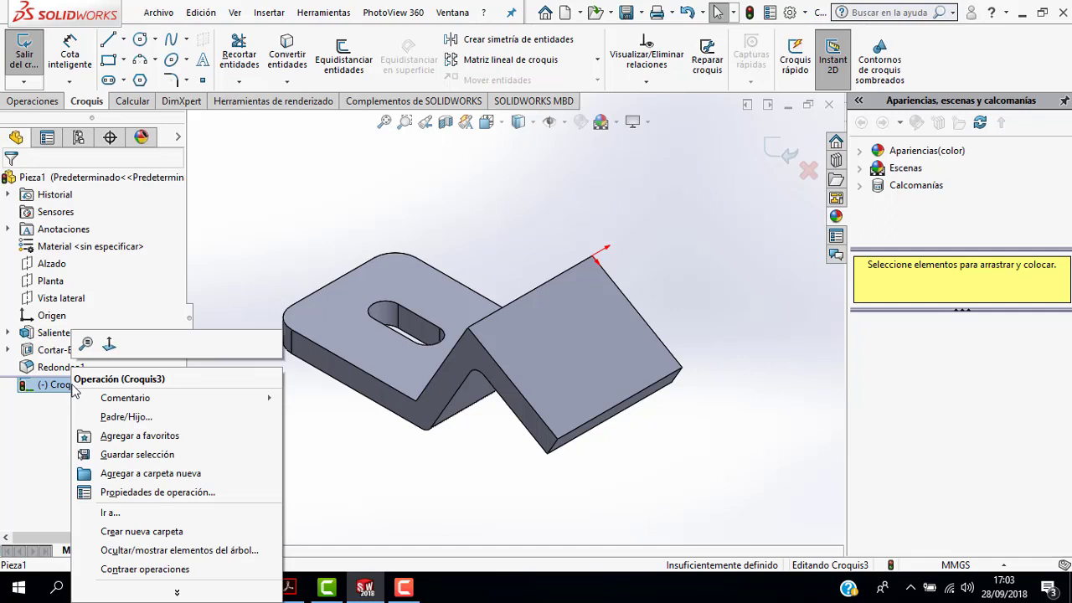
{"action": "left_click", "coordinate": [108, 344]}
{"action": "scroll", "coordinate": [578, 280], "scroll_direction": "down", "scroll_amount": 2}
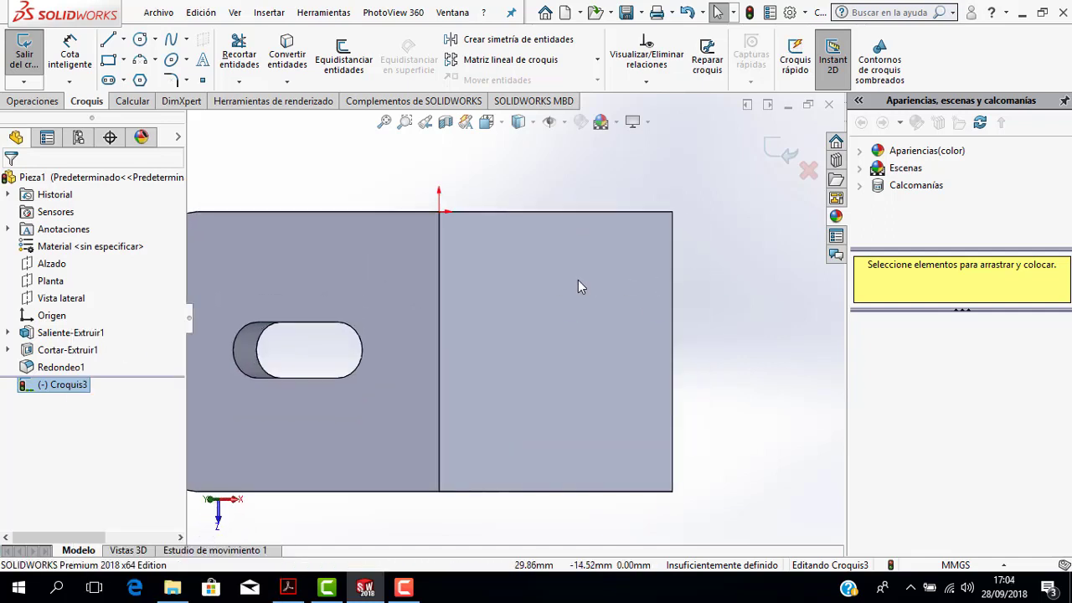
{"action": "scroll", "coordinate": [578, 280], "scroll_direction": "up", "scroll_amount": 1}
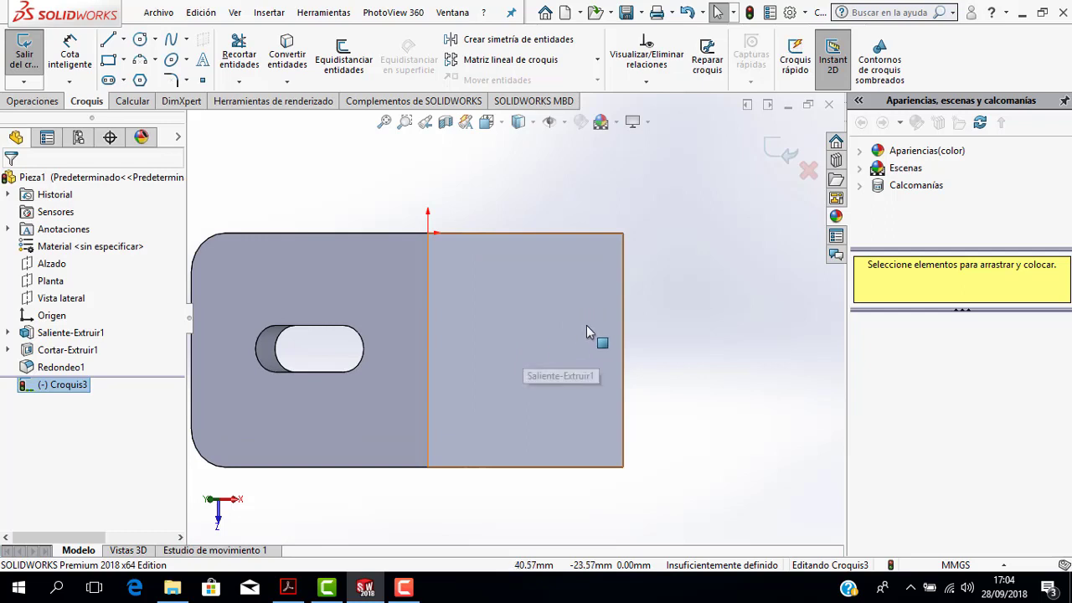
Check the PDF drawing, then draw the large central circle on the flange
{"action": "scroll", "coordinate": [586, 325], "scroll_direction": "down", "scroll_amount": 1}
{"action": "scroll", "coordinate": [506, 335], "scroll_direction": "up", "scroll_amount": 1}
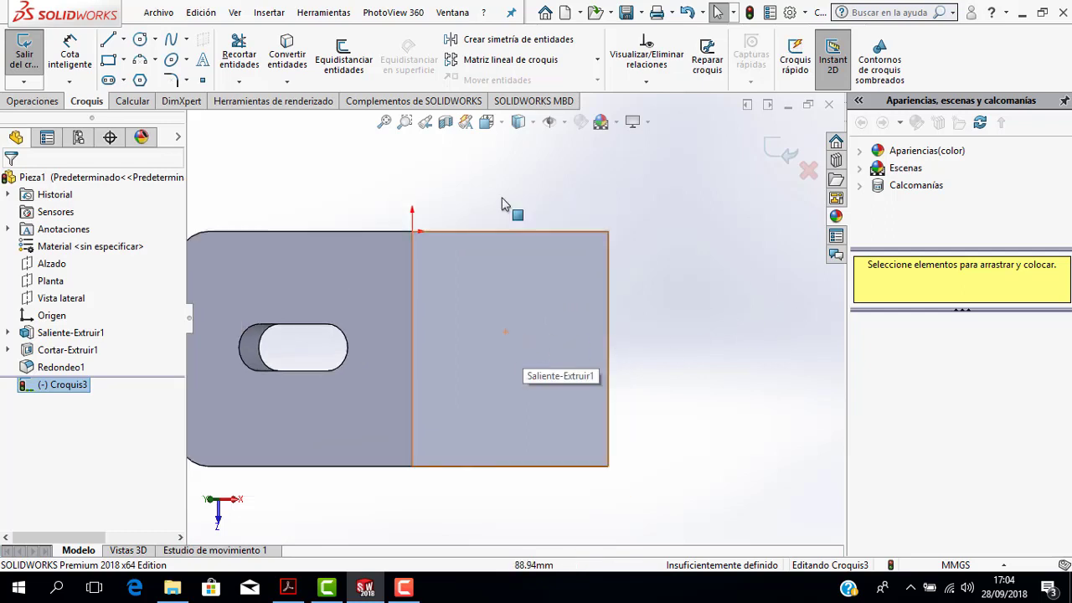
{"action": "left_click", "coordinate": [289, 588]}
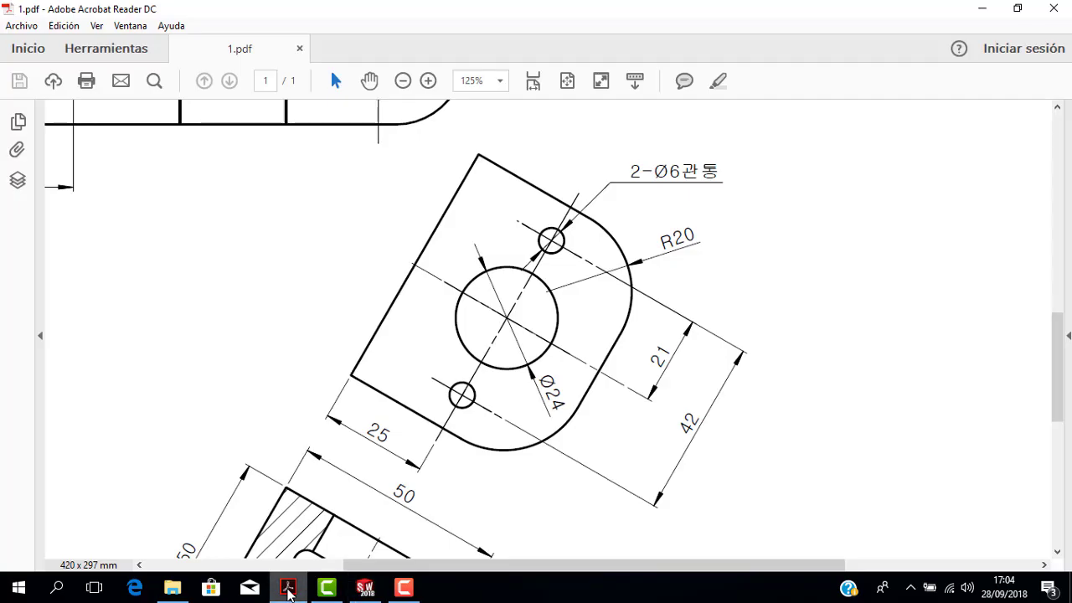
{"action": "left_click", "coordinate": [288, 589]}
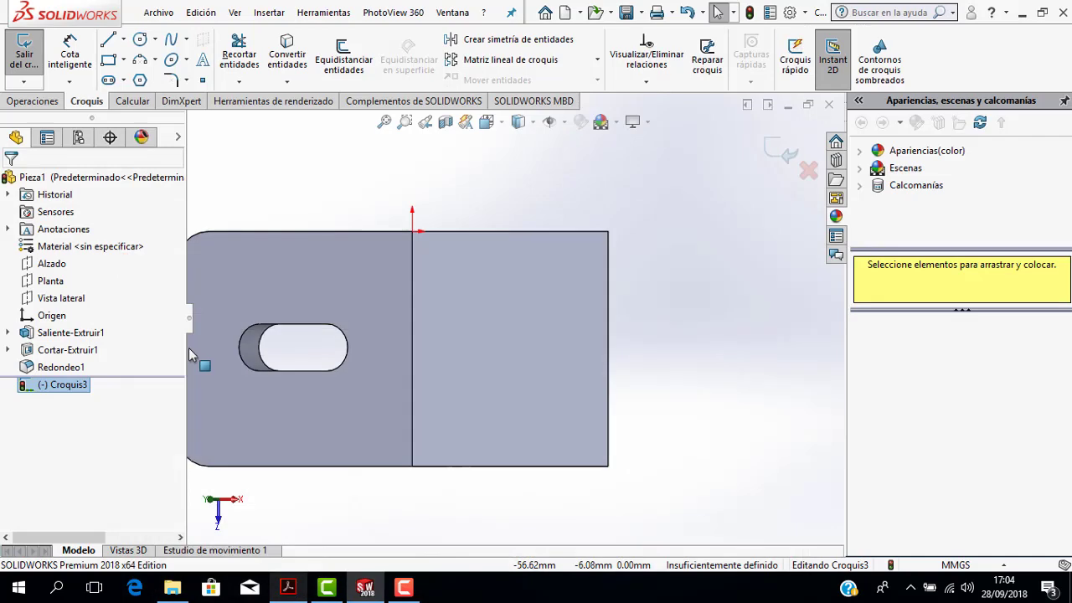
{"action": "left_click", "coordinate": [139, 40]}
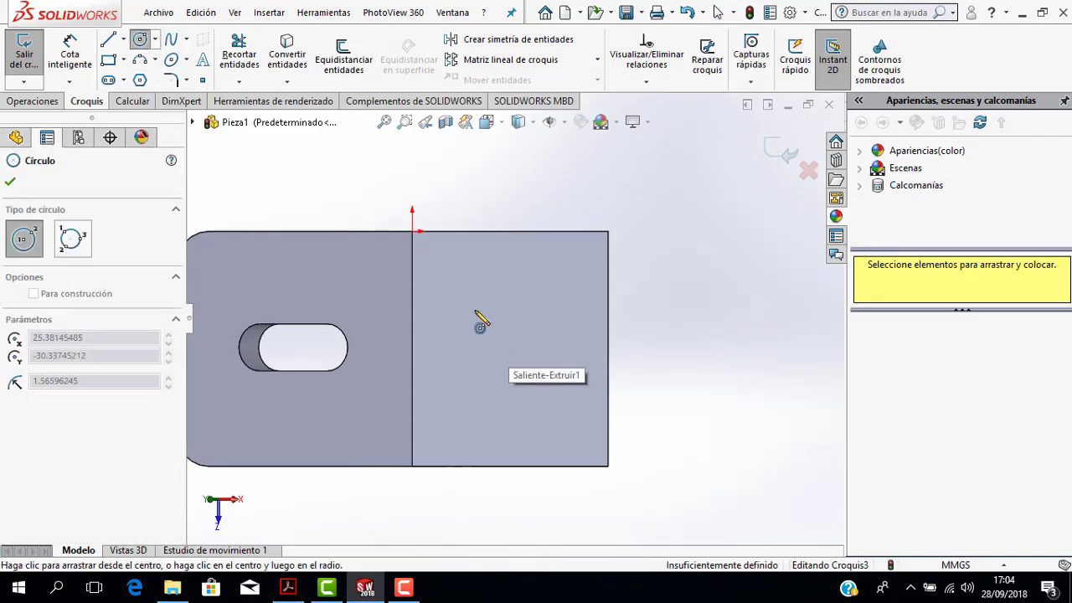
{"action": "left_click", "coordinate": [512, 349]}
{"action": "left_click", "coordinate": [466, 374]}
Draw a small circle above and one below the large circle, then recheck the PDF
{"action": "left_click", "coordinate": [288, 589]}
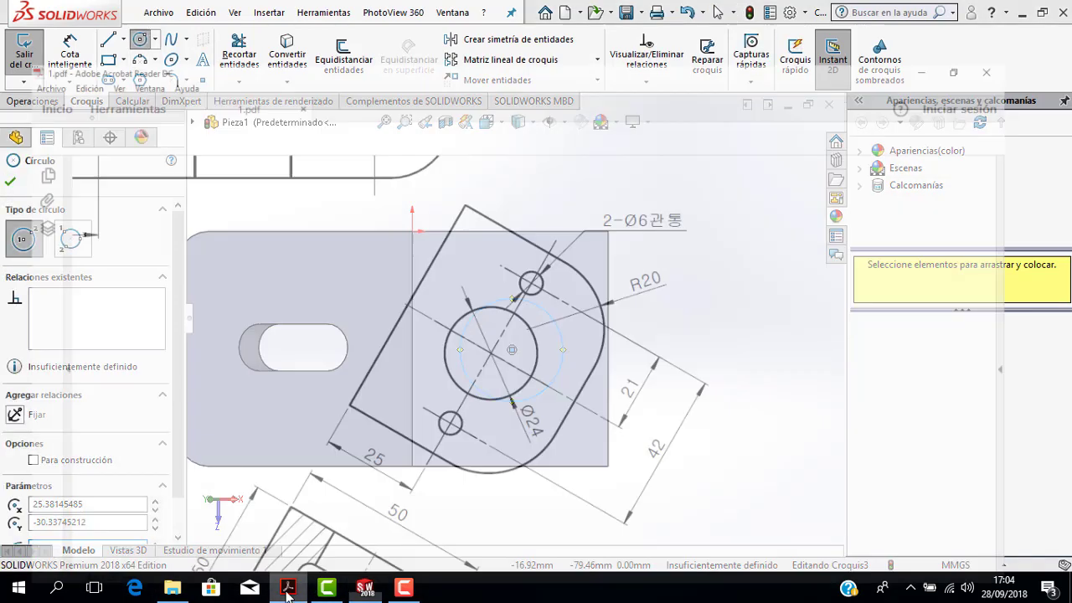
{"action": "left_click", "coordinate": [288, 588]}
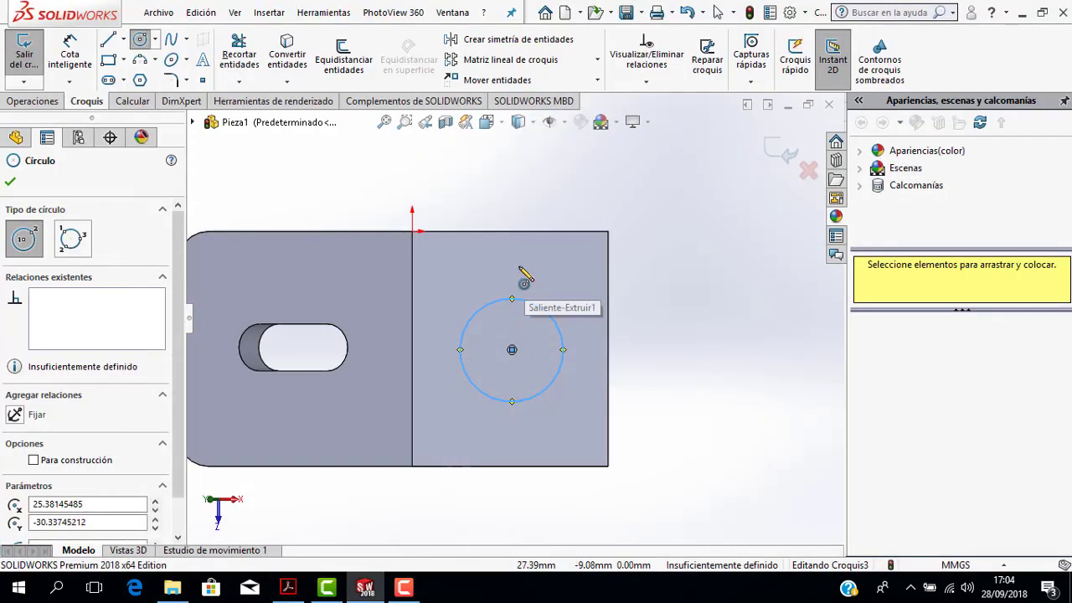
{"action": "left_click", "coordinate": [518, 266]}
{"action": "left_click", "coordinate": [527, 257]}
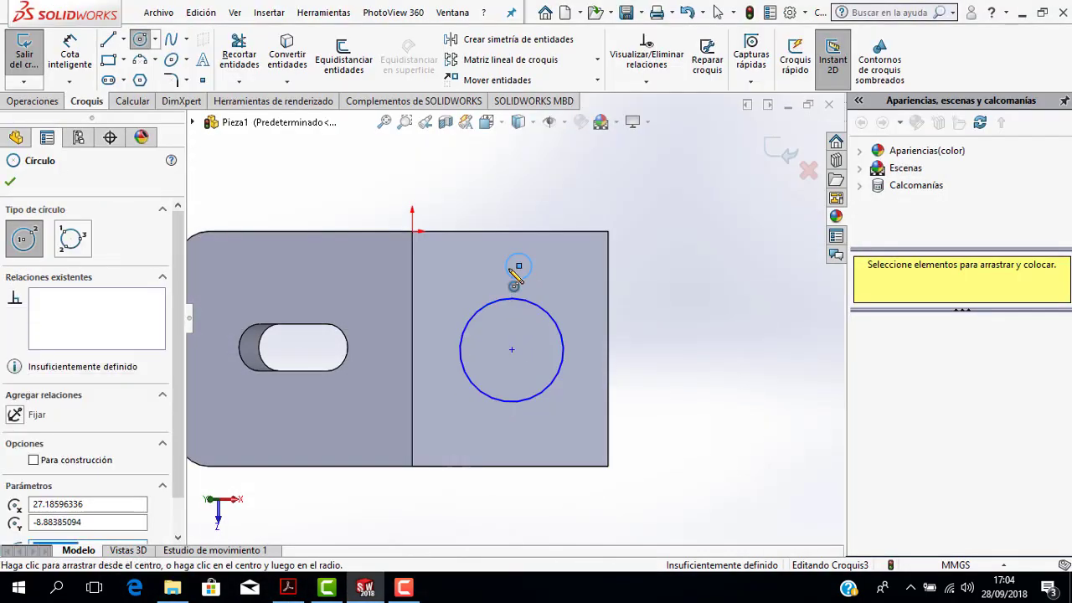
{"action": "left_click", "coordinate": [520, 438]}
{"action": "left_click", "coordinate": [520, 417]}
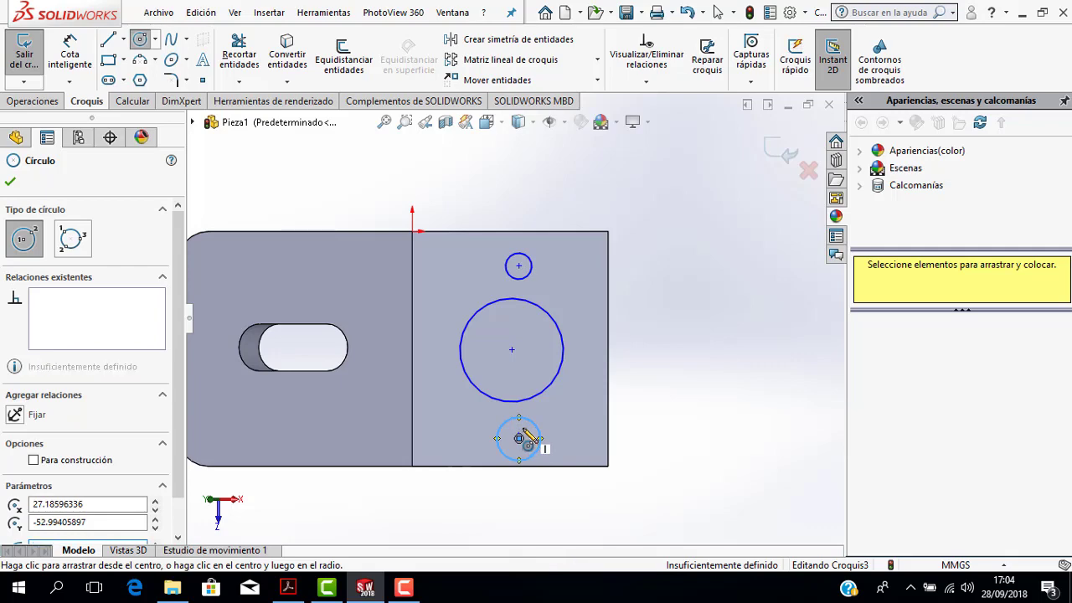
{"action": "left_click", "coordinate": [519, 439]}
{"action": "key", "text": "Escape"}
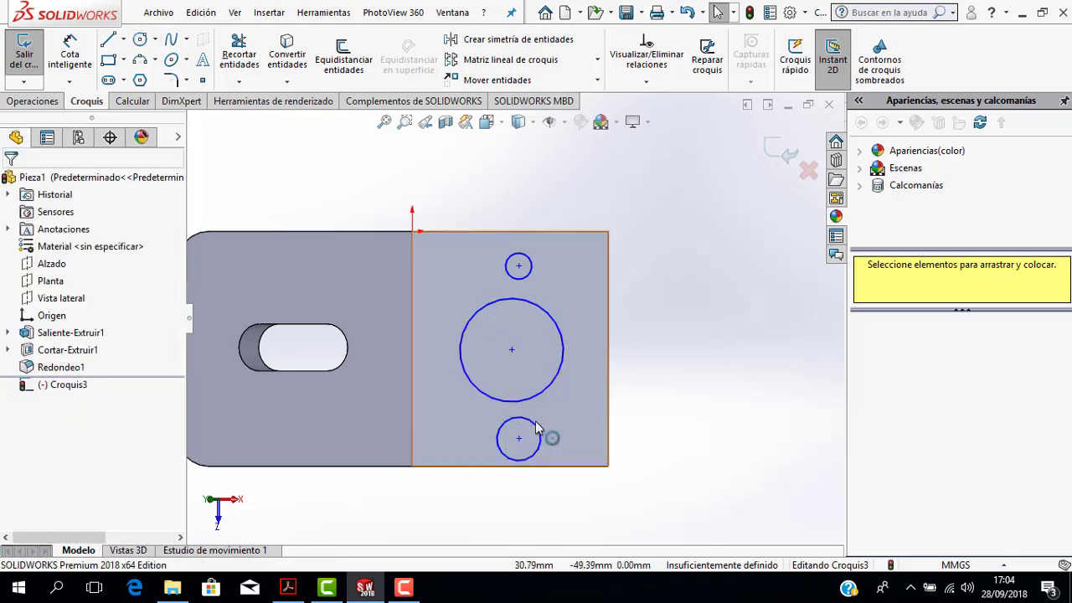
{"action": "left_click", "coordinate": [296, 591]}
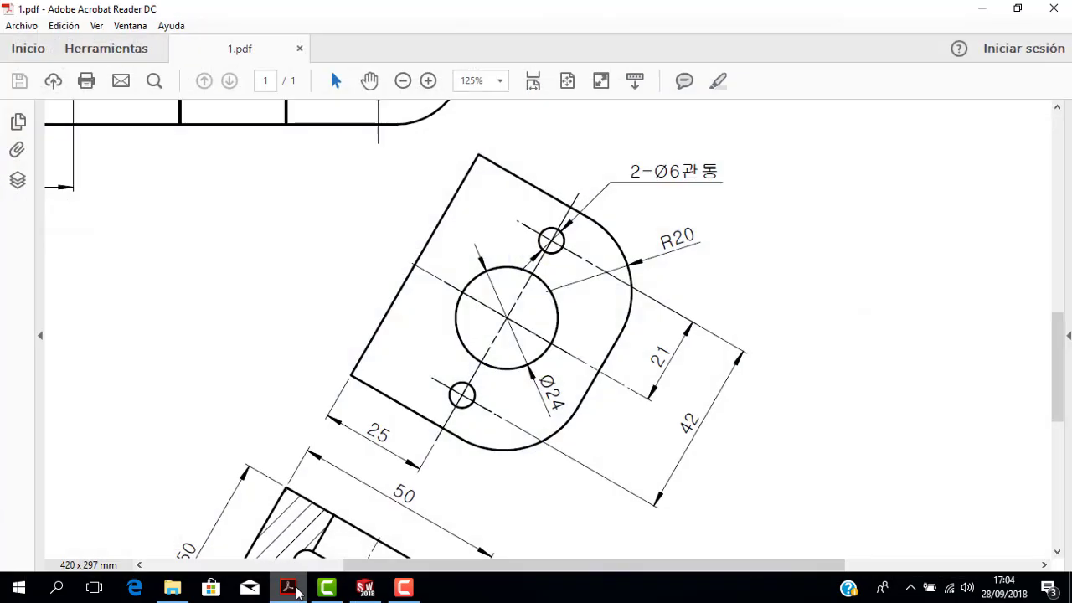
{"action": "left_click", "coordinate": [297, 592]}
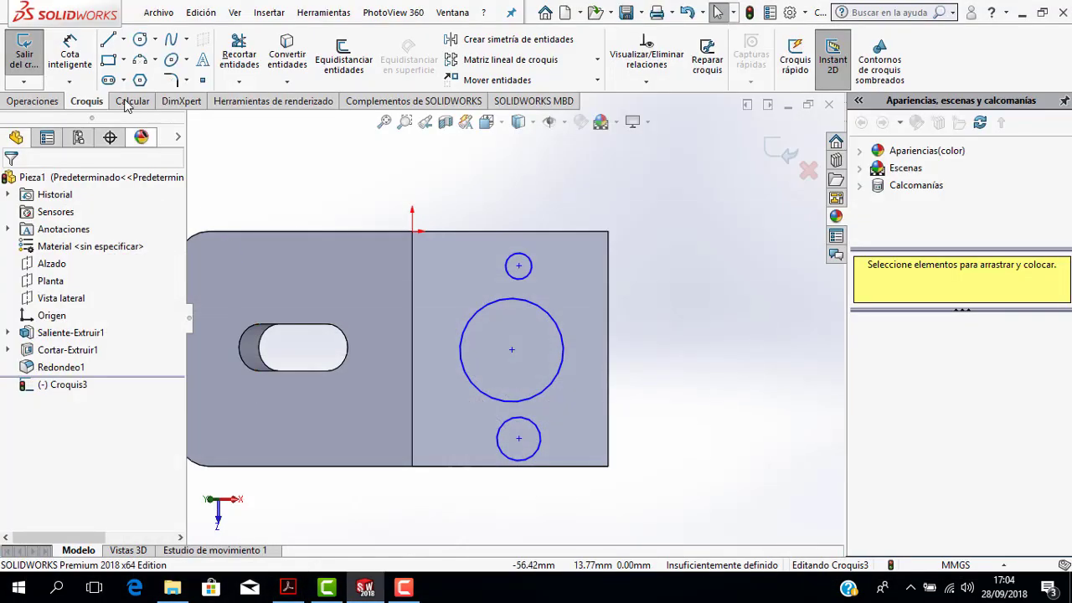
Dimension the upper small circle to a 6 mm diameter with Smart Dimension
{"action": "left_click", "coordinate": [75, 55]}
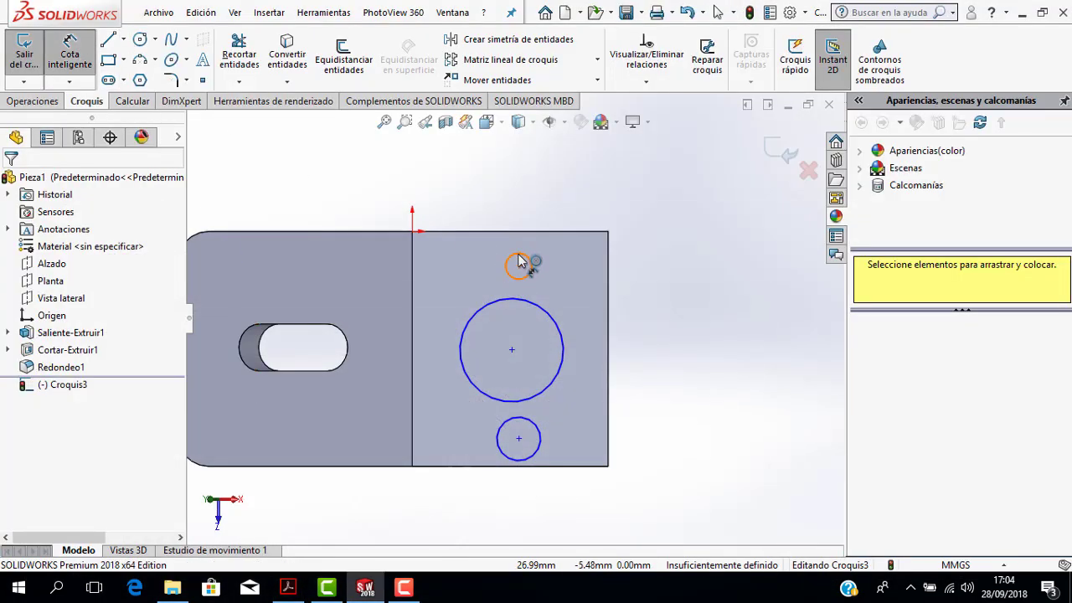
{"action": "left_click", "coordinate": [517, 254]}
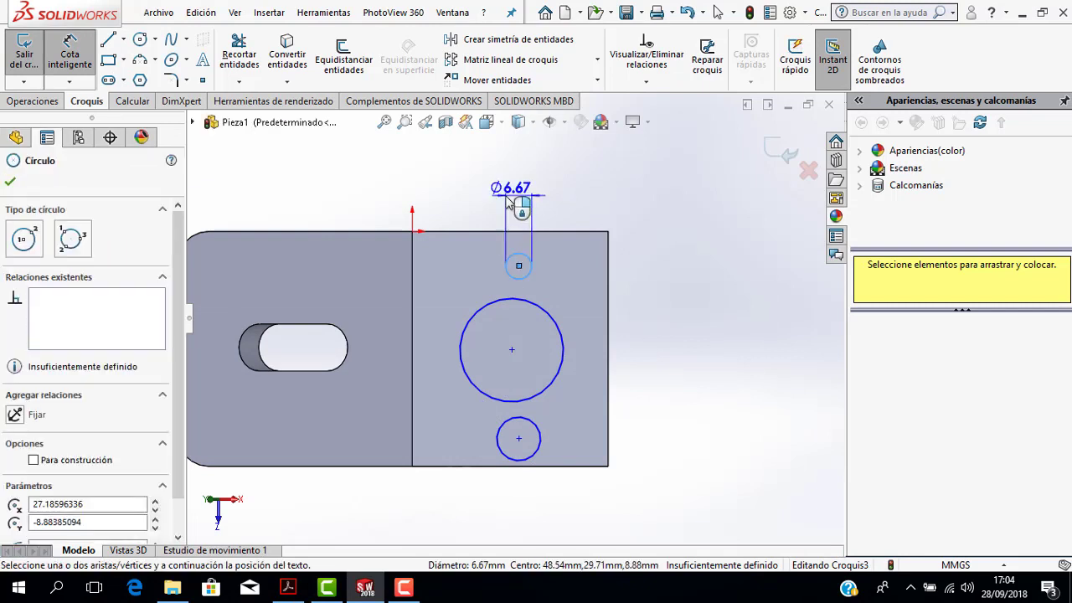
{"action": "left_click", "coordinate": [459, 266]}
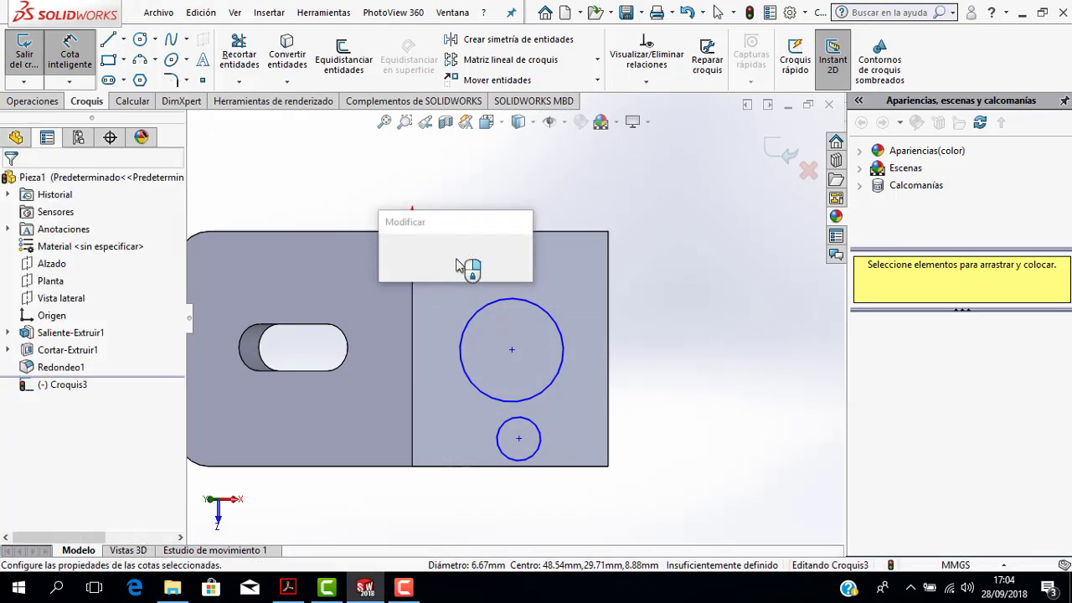
{"action": "type", "text": "6"}
{"action": "key", "text": "Return"}
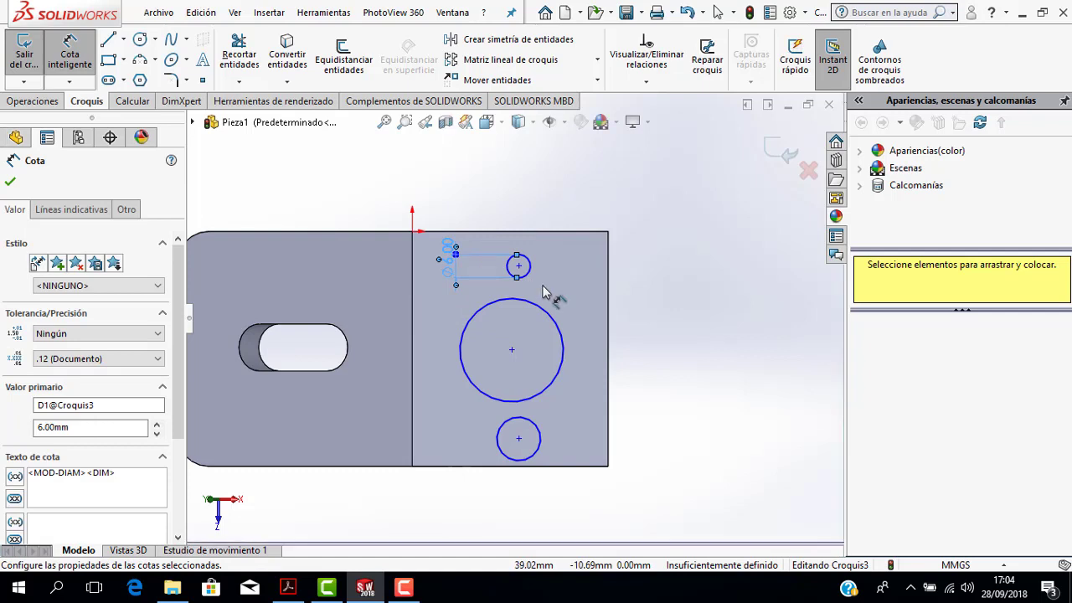
{"action": "scroll", "coordinate": [512, 310], "scroll_direction": "up", "scroll_amount": 2}
{"action": "scroll", "coordinate": [449, 318], "scroll_direction": "down", "scroll_amount": 2}
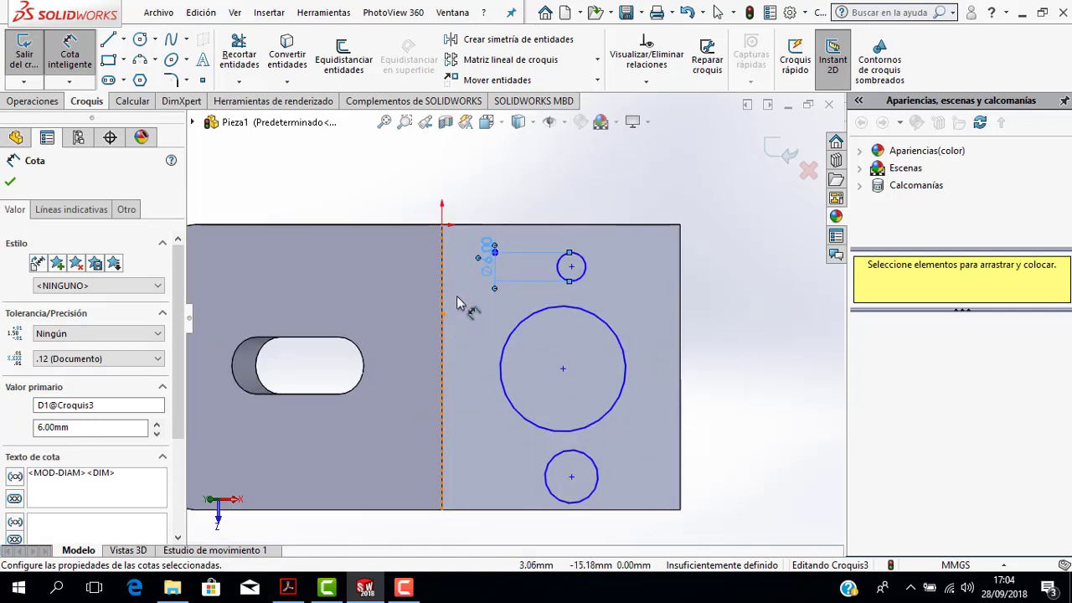
{"action": "scroll", "coordinate": [458, 303], "scroll_direction": "up", "scroll_amount": 1}
{"action": "left_click", "coordinate": [12, 181]}
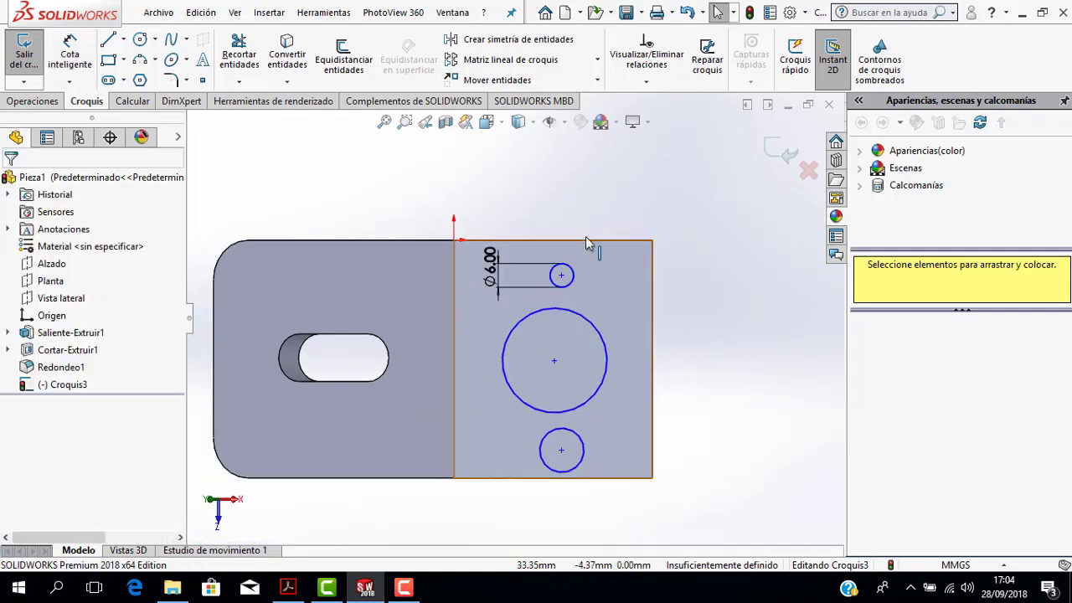
Select both the upper and lower small circles together
{"action": "scroll", "coordinate": [516, 317], "scroll_direction": "up", "scroll_amount": 1}
{"action": "scroll", "coordinate": [591, 360], "scroll_direction": "down", "scroll_amount": 1}
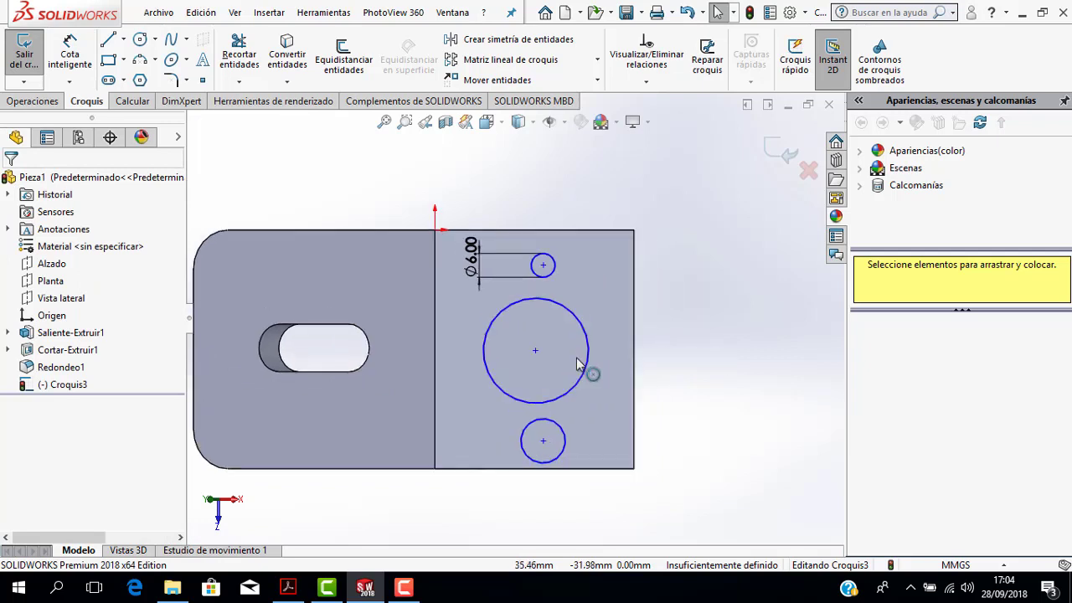
{"action": "left_click", "coordinate": [554, 271]}
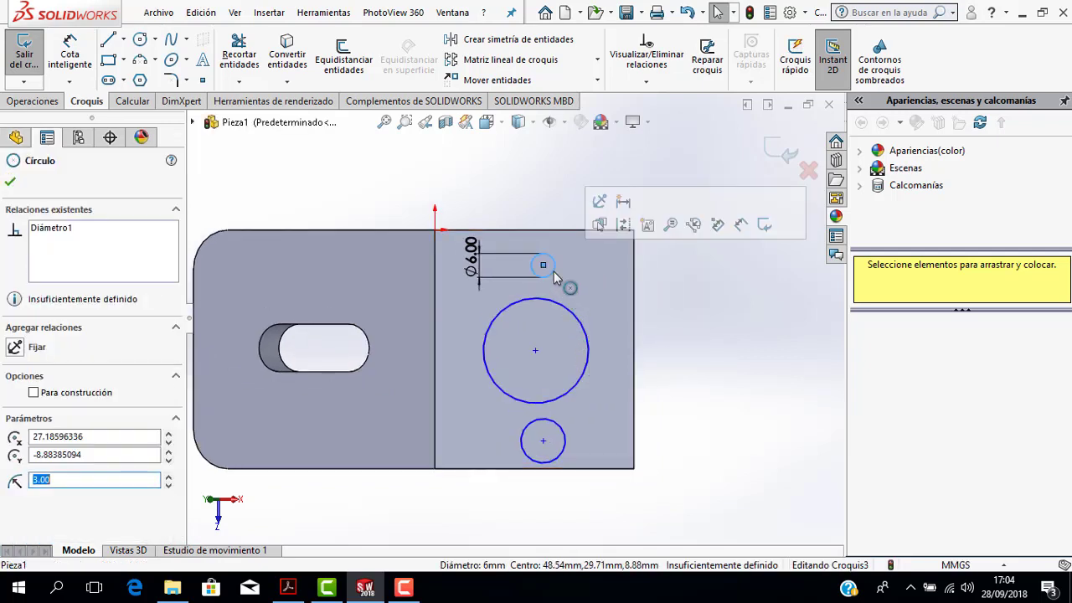
{"action": "left_click", "coordinate": [563, 435]}
{"action": "left_click", "coordinate": [563, 436], "text": "ctrl"}
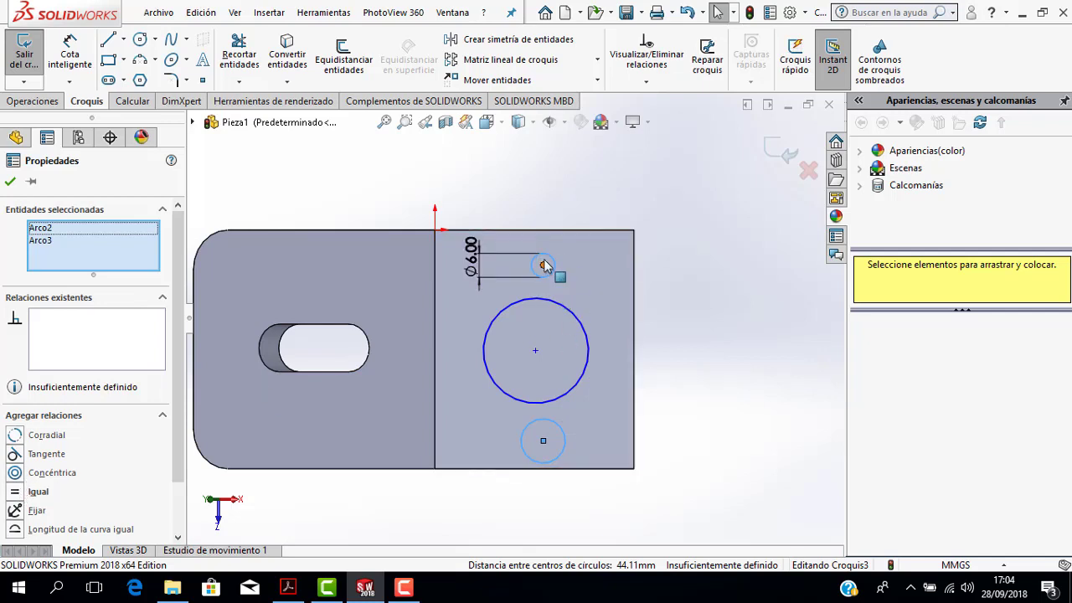
Make the two small circles equal in size with an Igual relation
{"action": "left_click", "coordinate": [20, 495]}
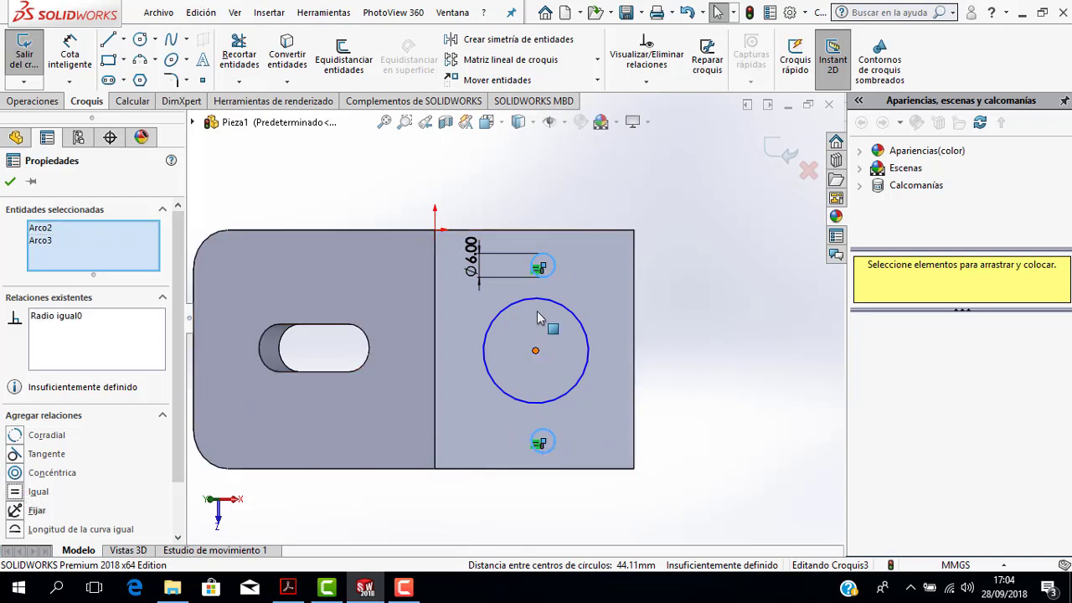
{"action": "left_click", "coordinate": [11, 182]}
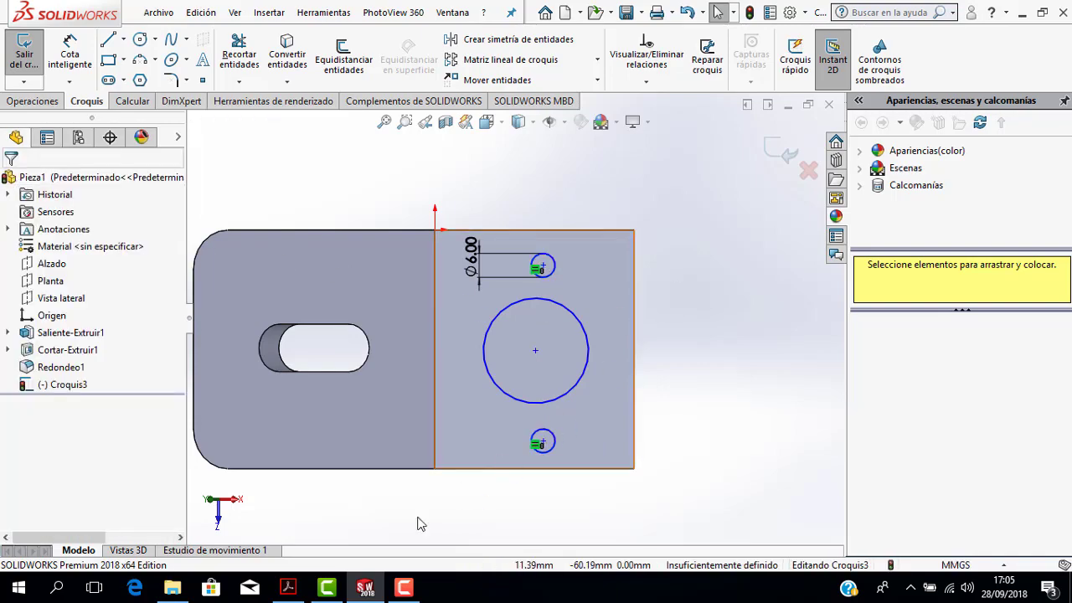
{"action": "left_click", "coordinate": [287, 589]}
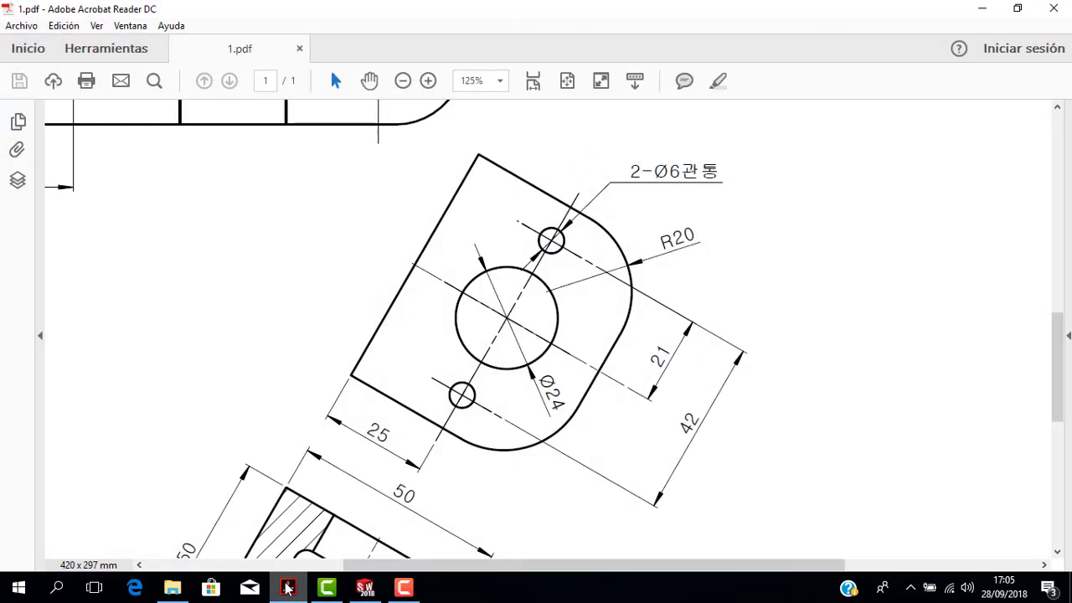
{"action": "key", "text": "alt+Tab"}
Dimension the large central circle to a 24 mm diameter with Cota inteligente
{"action": "left_click", "coordinate": [83, 46]}
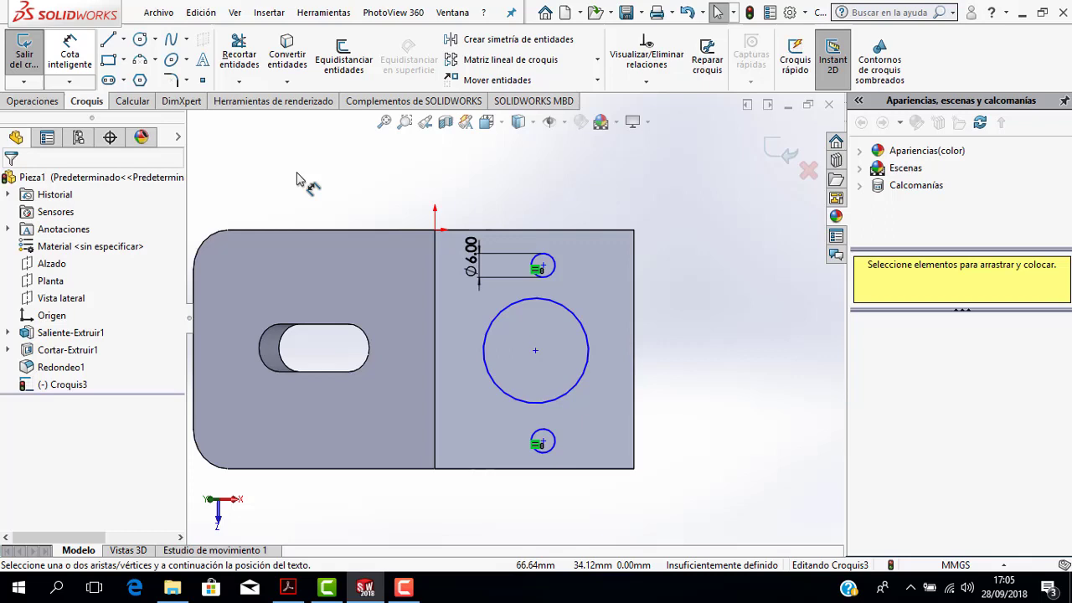
{"action": "left_click", "coordinate": [529, 307]}
{"action": "left_click", "coordinate": [467, 355]}
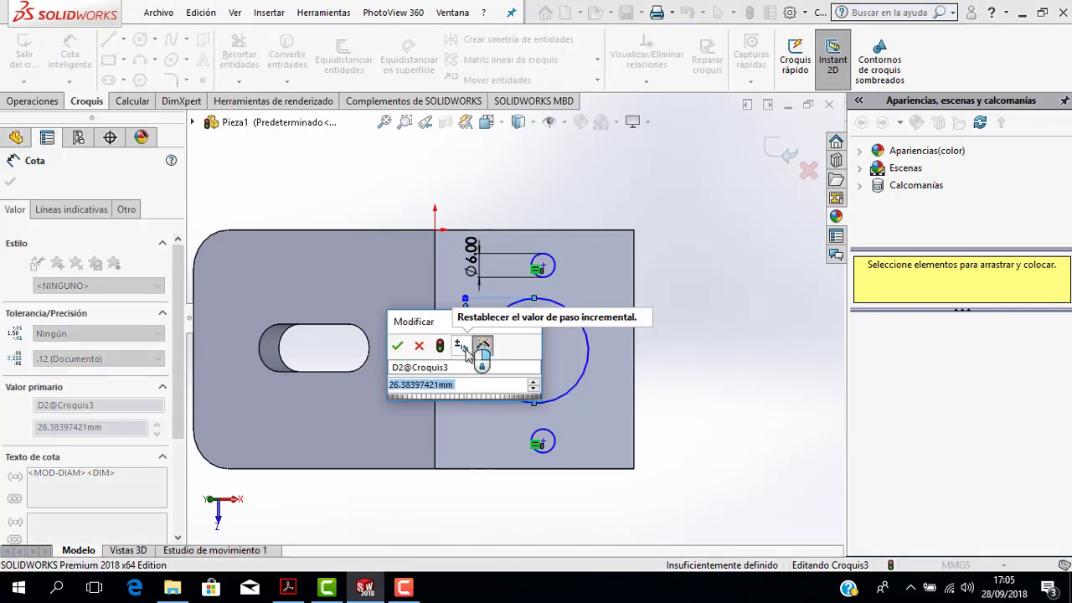
{"action": "type", "text": "24"}
{"action": "key", "text": "Return"}
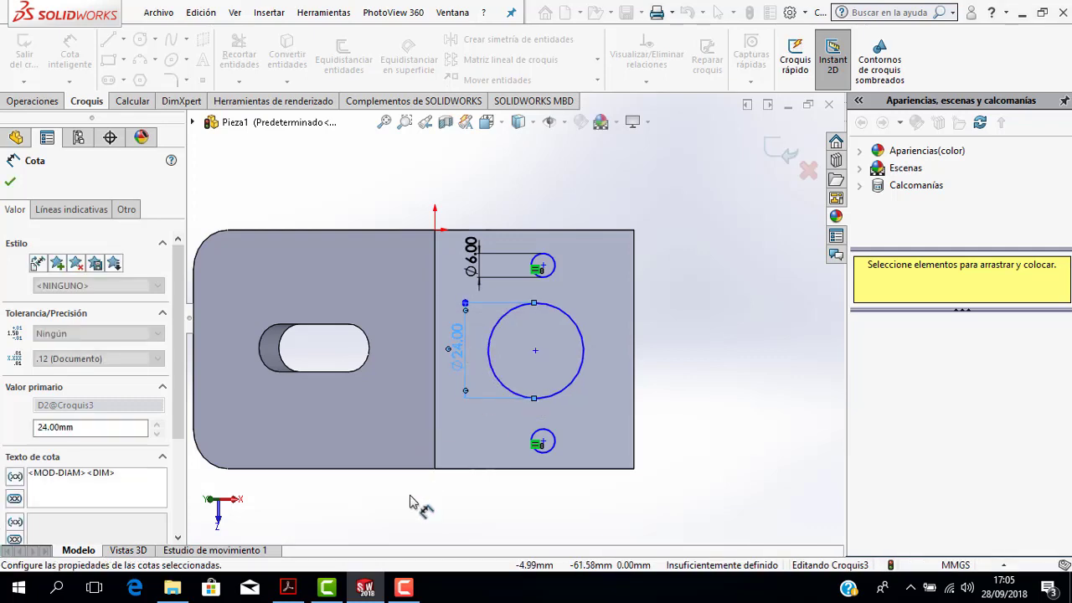
{"action": "left_click", "coordinate": [289, 589]}
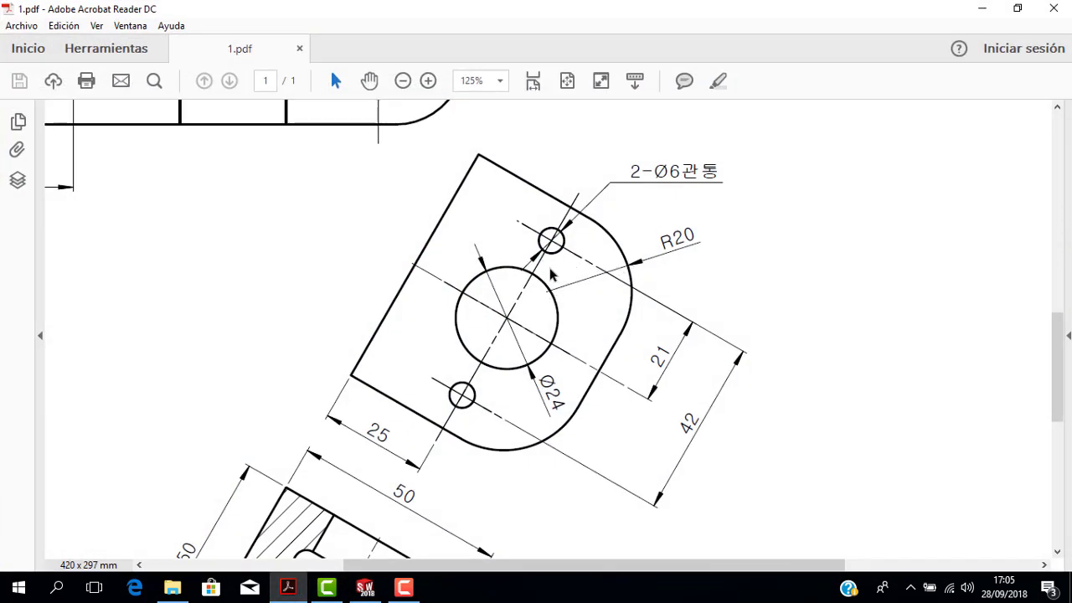
Dimension the Ø24 circle's centre 25 mm from the bend edge, checking the drawing
{"action": "left_click", "coordinate": [365, 589]}
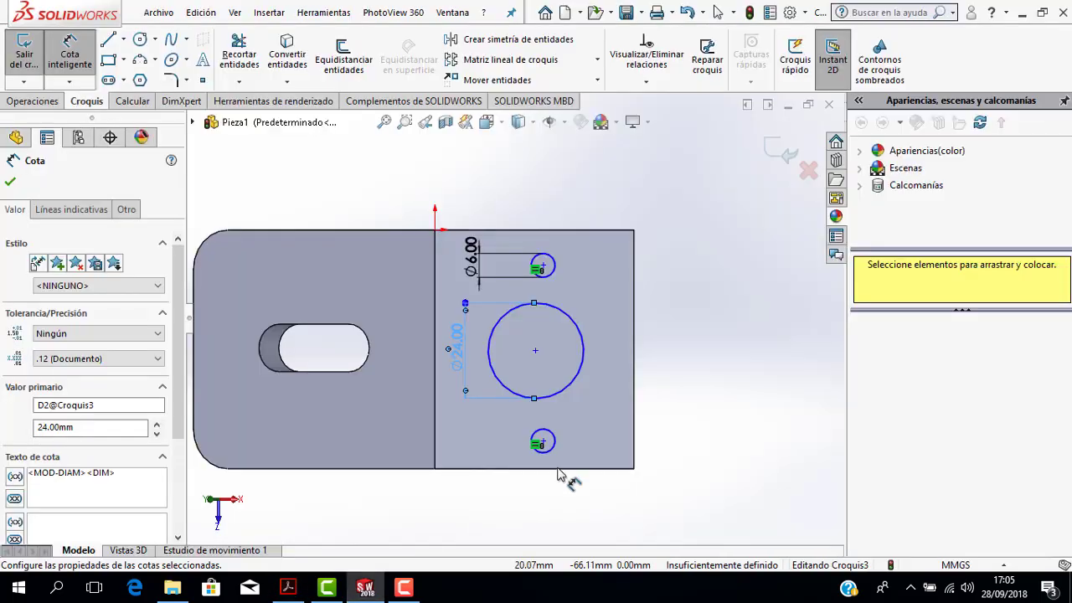
{"action": "left_click", "coordinate": [444, 369]}
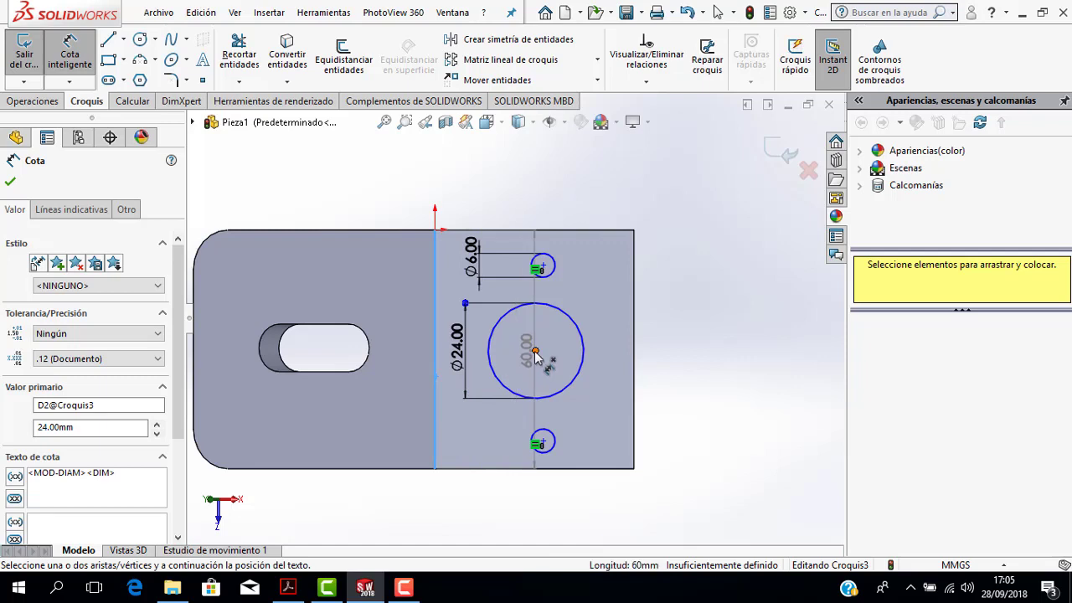
{"action": "left_click", "coordinate": [477, 505]}
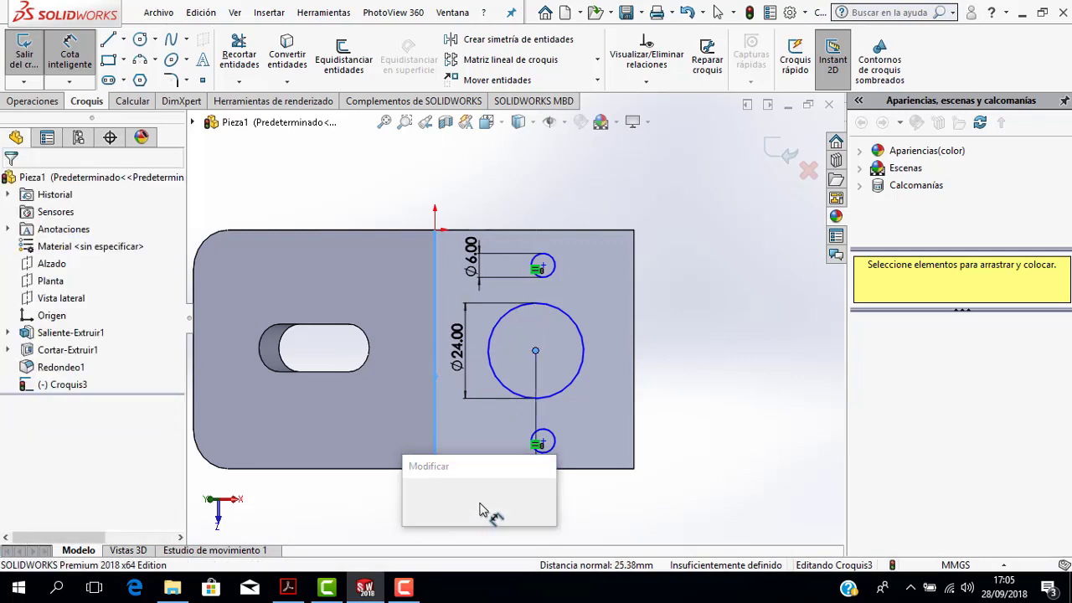
{"action": "type", "text": "25"}
{"action": "key", "text": "Return"}
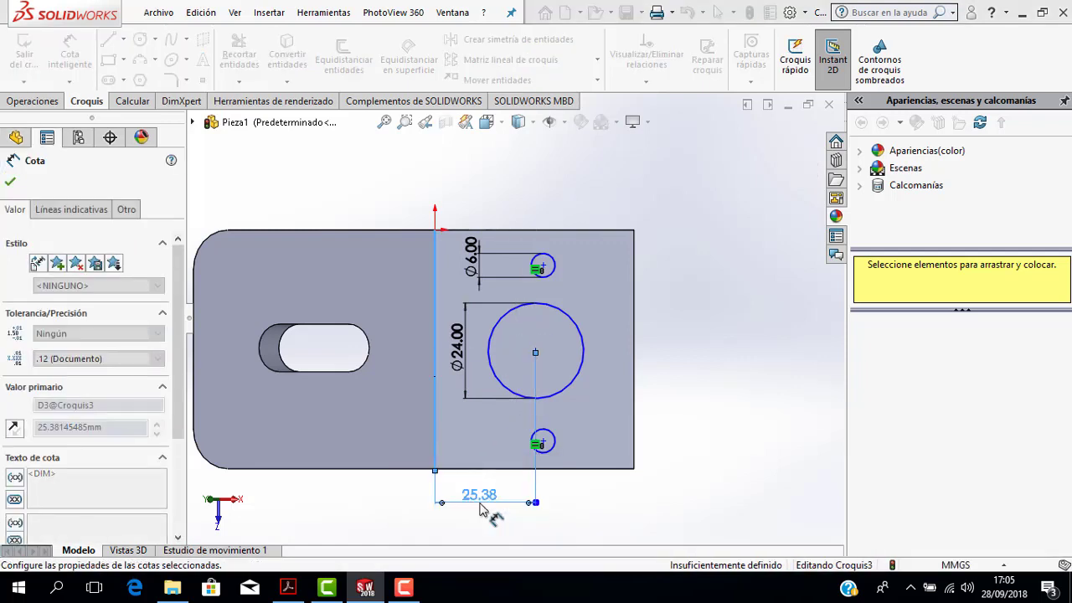
{"action": "left_click", "coordinate": [301, 588]}
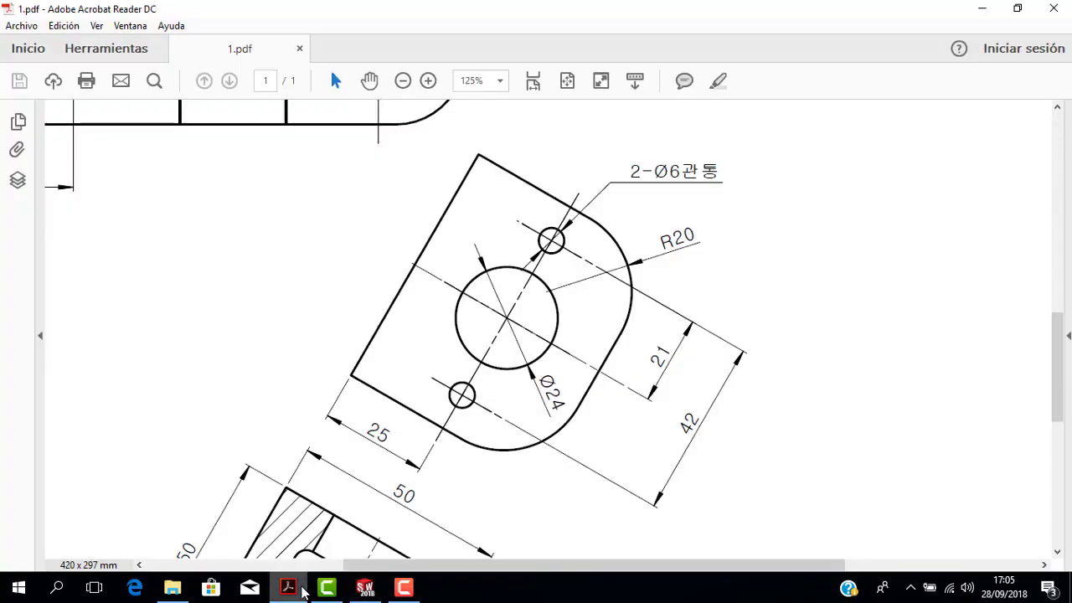
{"action": "left_click", "coordinate": [301, 588]}
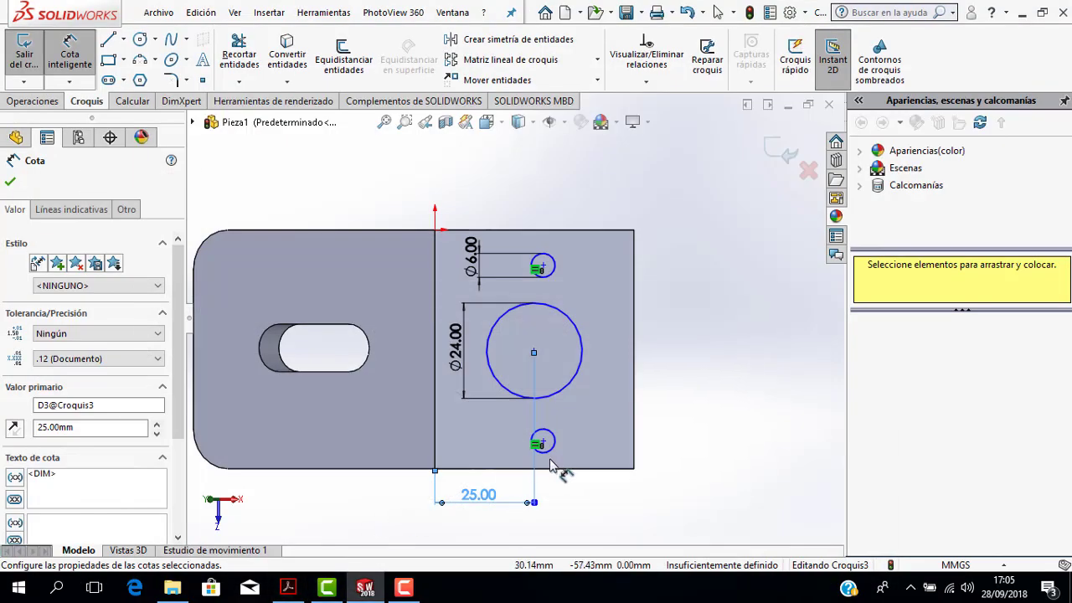
{"action": "left_click", "coordinate": [289, 587]}
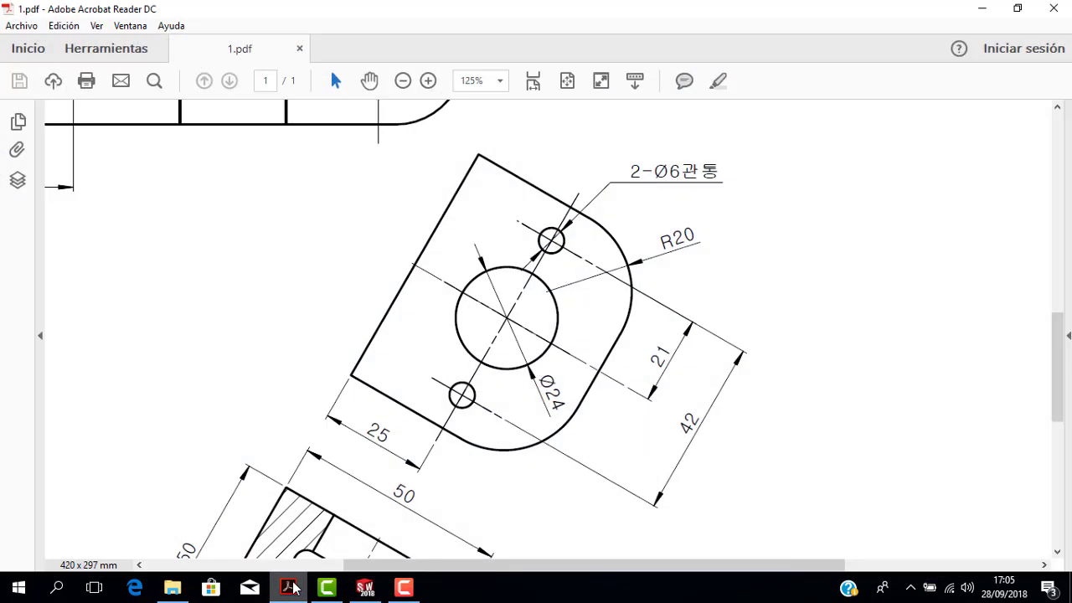
{"action": "left_click", "coordinate": [291, 587]}
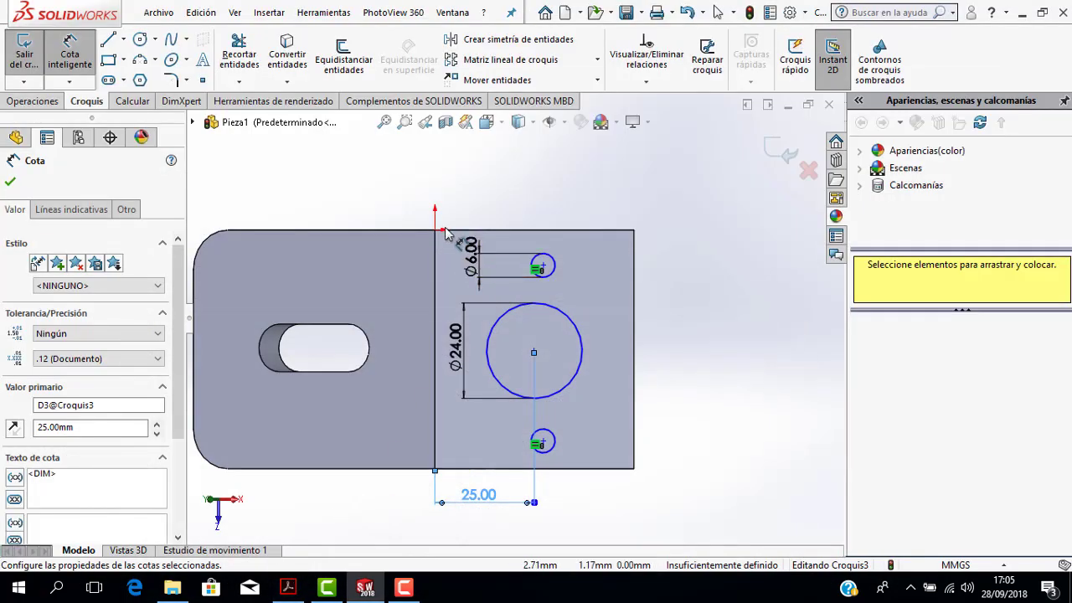
{"action": "key", "text": "Escape"}
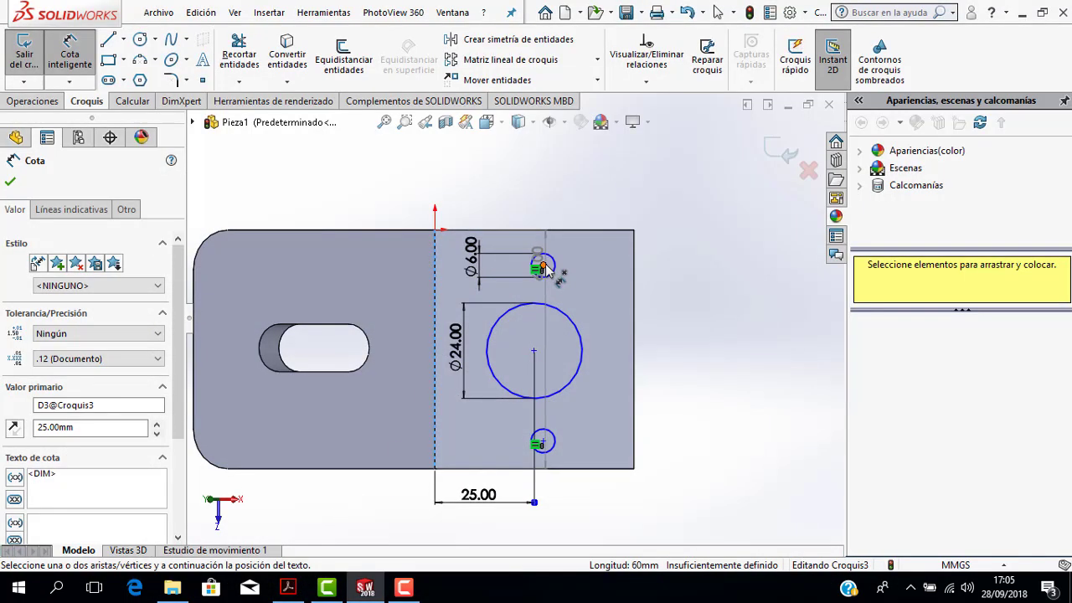
Set the upper and lower Ø6 circle centres each 25 mm from the bend edge
{"action": "left_click", "coordinate": [540, 229]}
{"action": "left_click", "coordinate": [501, 209]}
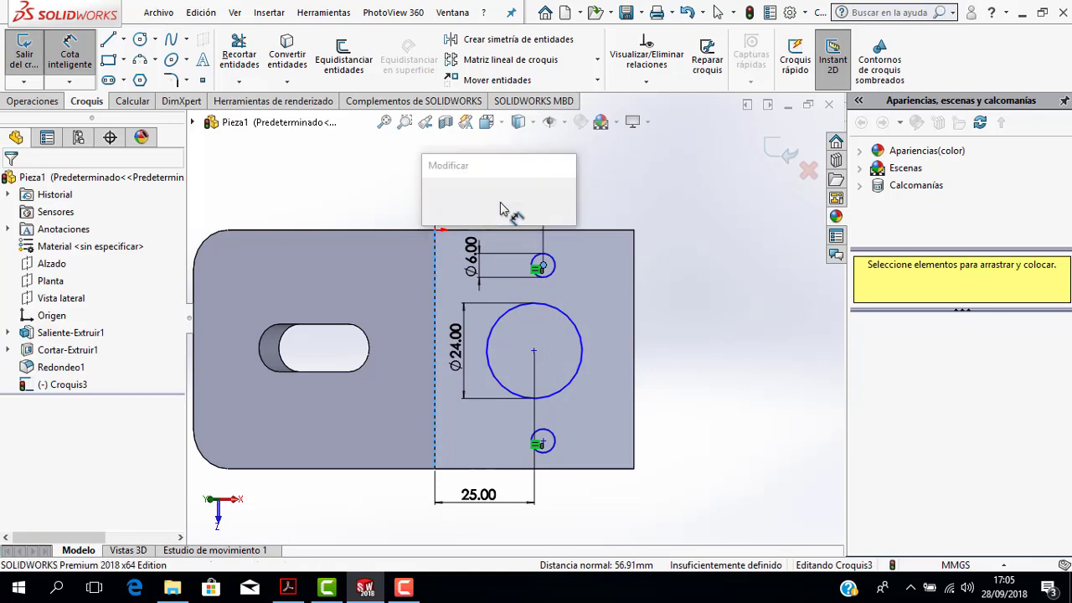
{"action": "type", "text": "25"}
{"action": "key", "text": "Return"}
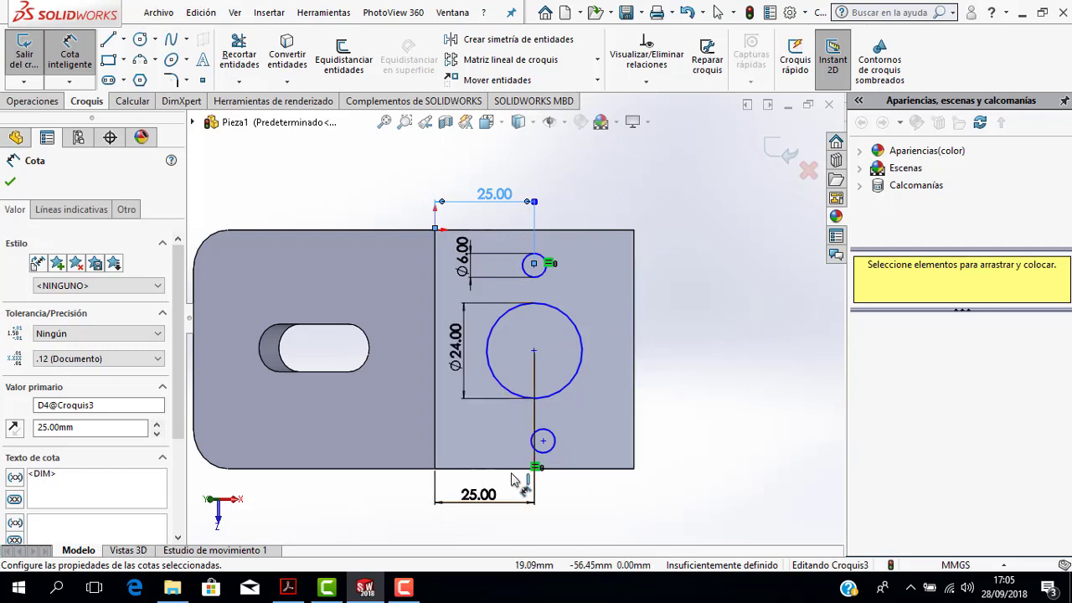
{"action": "left_click", "coordinate": [436, 439]}
{"action": "left_click", "coordinate": [543, 440]}
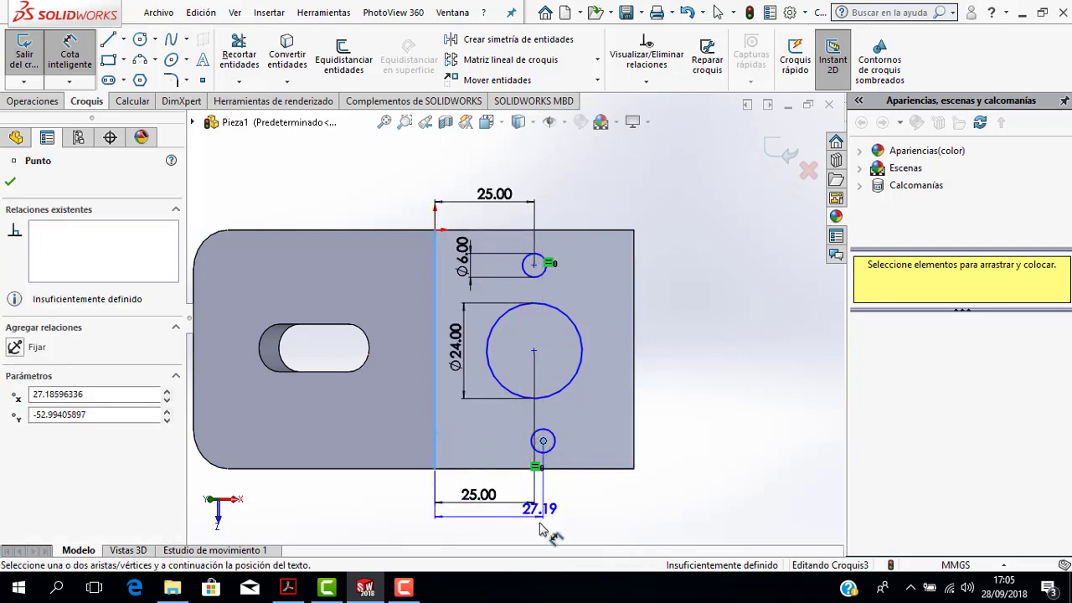
{"action": "left_click", "coordinate": [541, 536]}
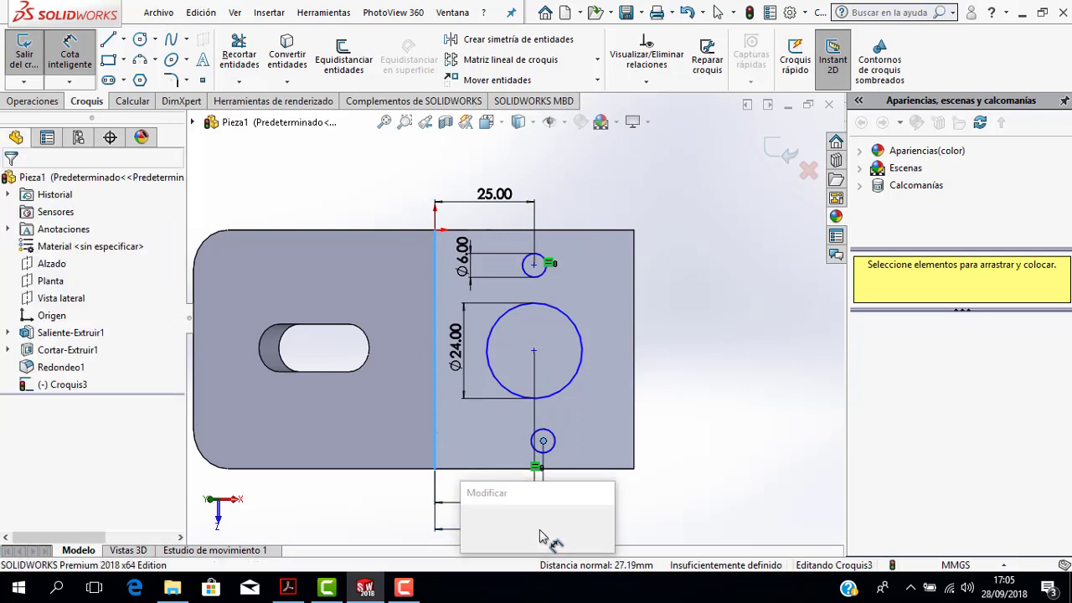
{"action": "type", "text": "25"}
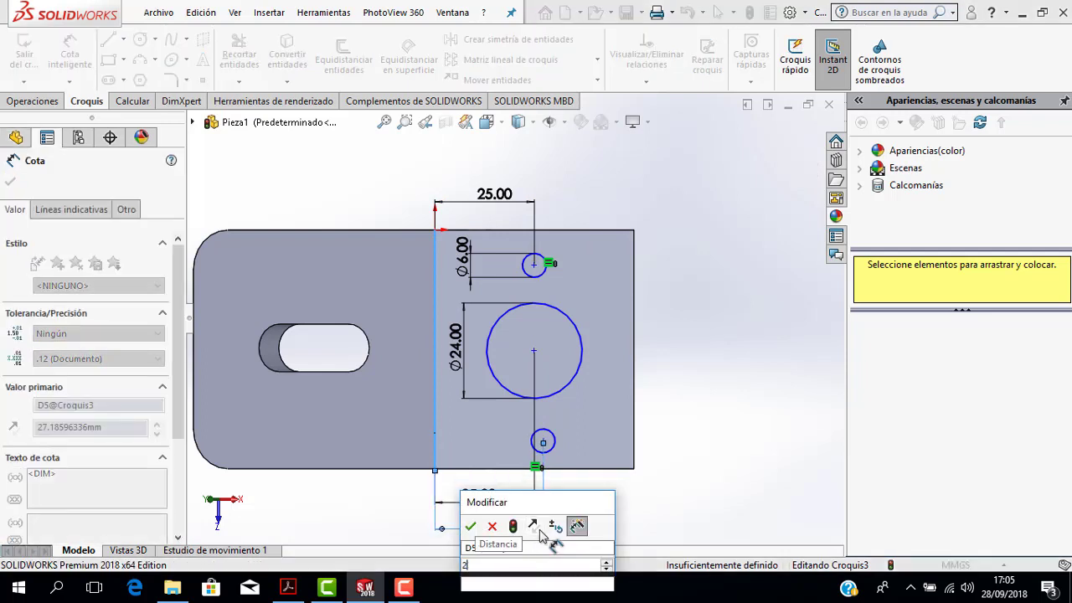
{"action": "left_click", "coordinate": [470, 526]}
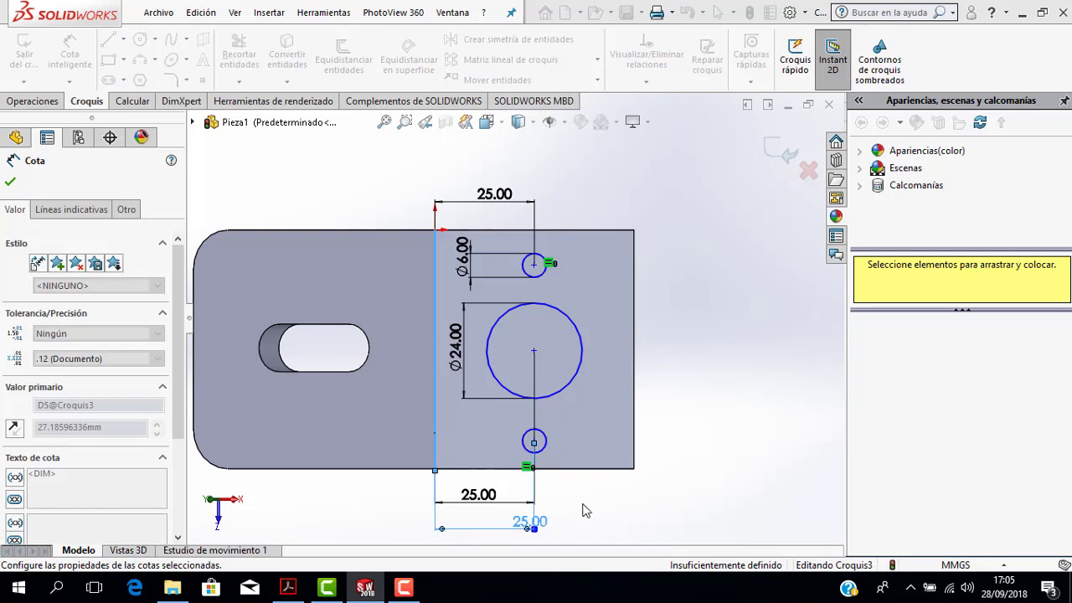
Space the upper Ø6 hole 21 mm vertically from the Ø24 circle's centre
{"action": "scroll", "coordinate": [586, 498], "scroll_direction": "up", "scroll_amount": 2}
{"action": "scroll", "coordinate": [583, 490], "scroll_direction": "up", "scroll_amount": 1}
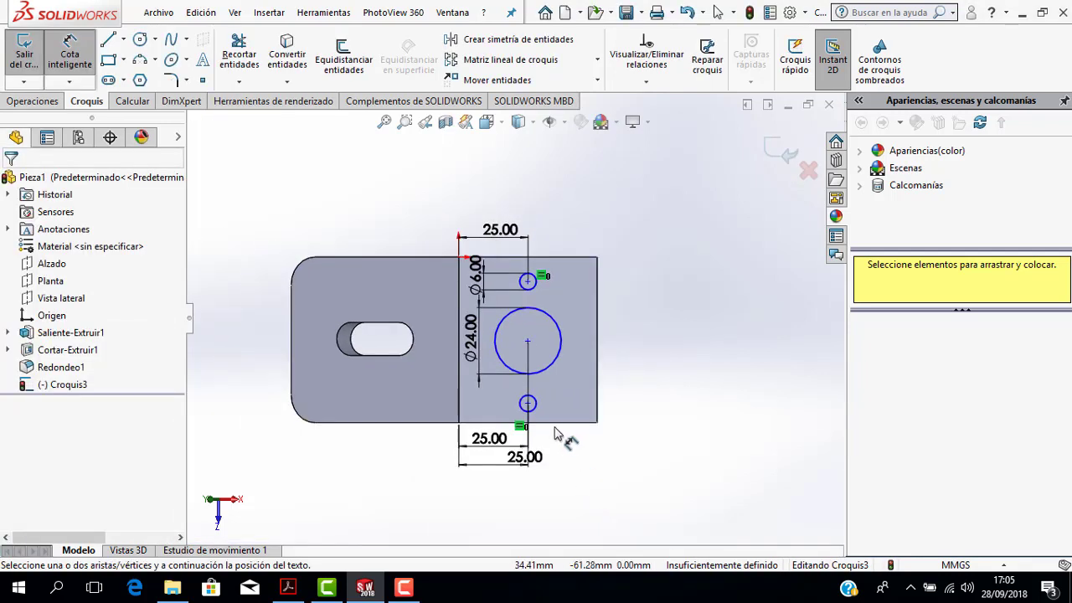
{"action": "scroll", "coordinate": [557, 440], "scroll_direction": "down", "scroll_amount": 1}
{"action": "scroll", "coordinate": [551, 453], "scroll_direction": "down", "scroll_amount": 2}
{"action": "scroll", "coordinate": [624, 450], "scroll_direction": "up", "scroll_amount": 2}
{"action": "scroll", "coordinate": [624, 450], "scroll_direction": "down", "scroll_amount": 1}
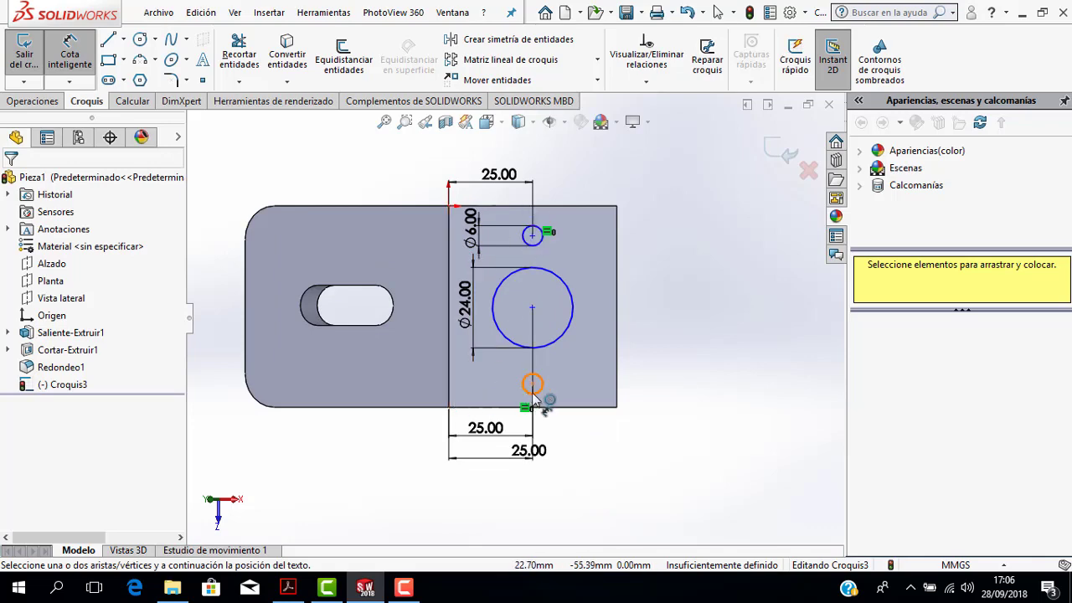
{"action": "left_click", "coordinate": [520, 456]}
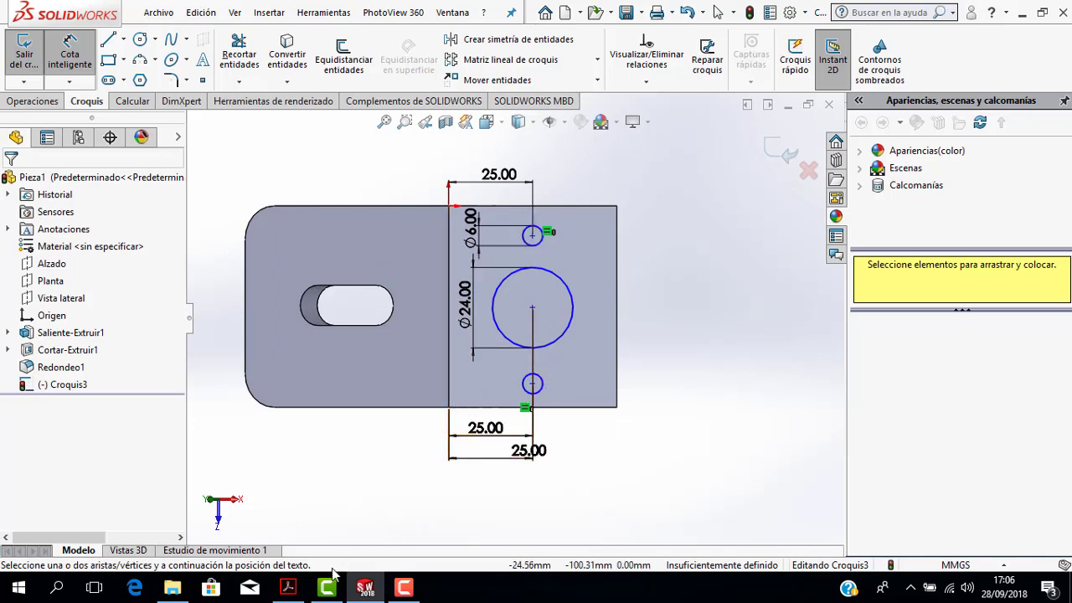
{"action": "left_click", "coordinate": [288, 587]}
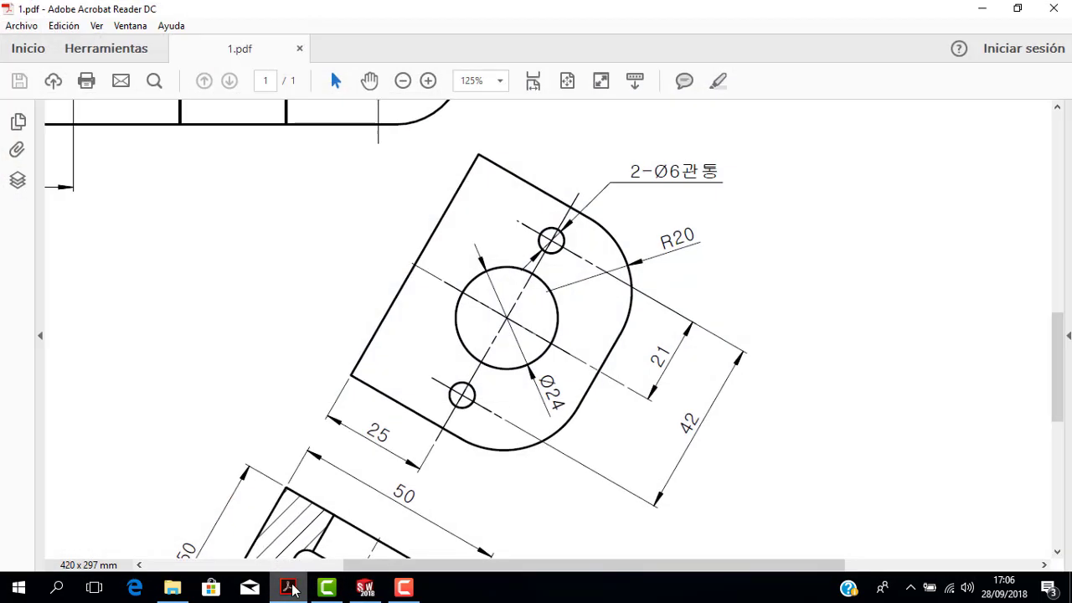
{"action": "left_click", "coordinate": [292, 589]}
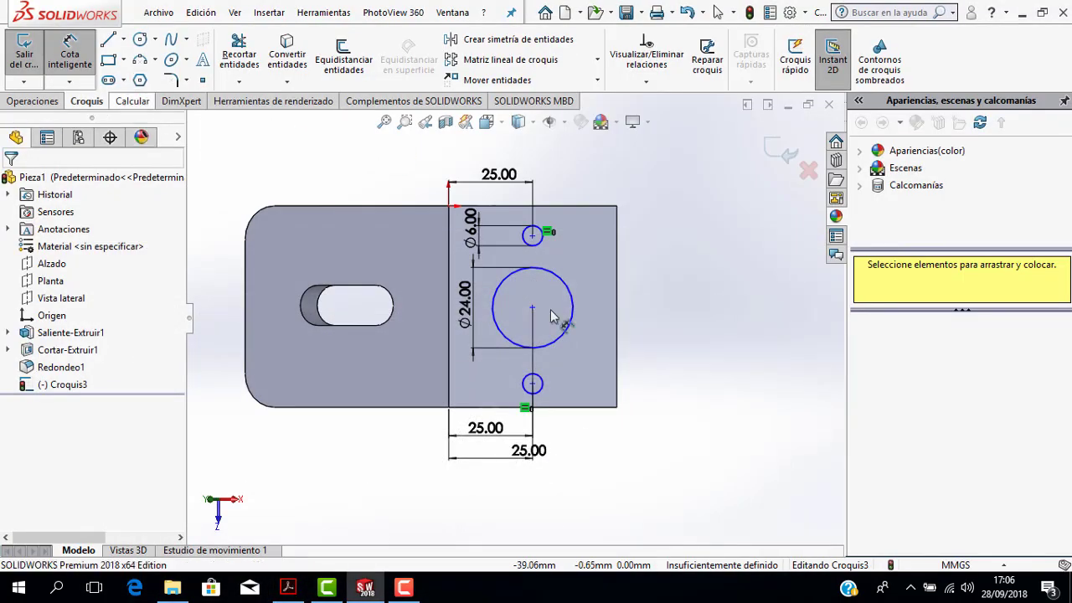
{"action": "left_click", "coordinate": [522, 307]}
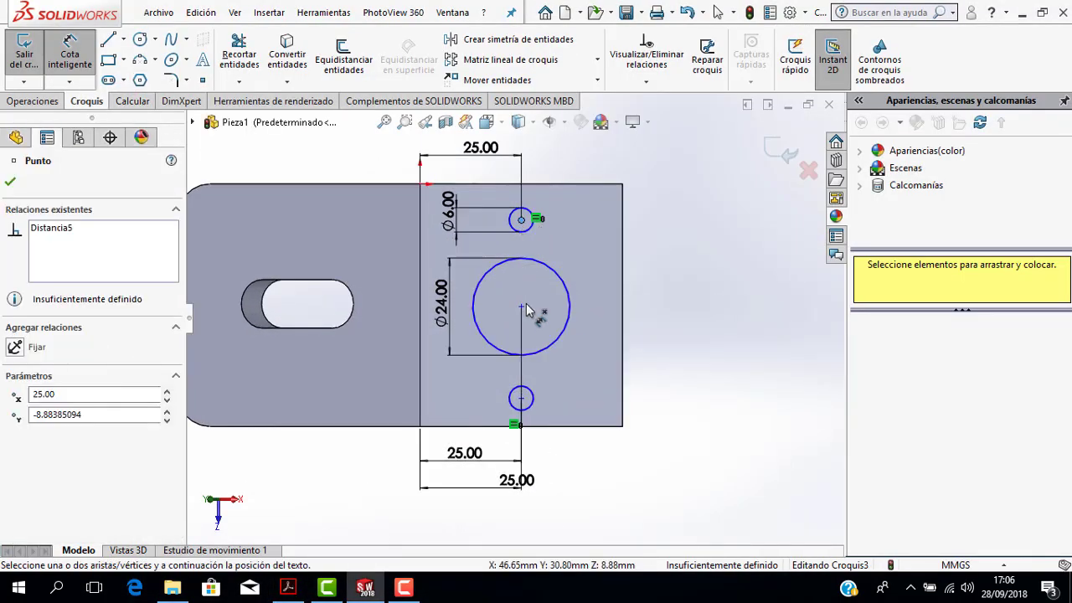
{"action": "left_click", "coordinate": [522, 308]}
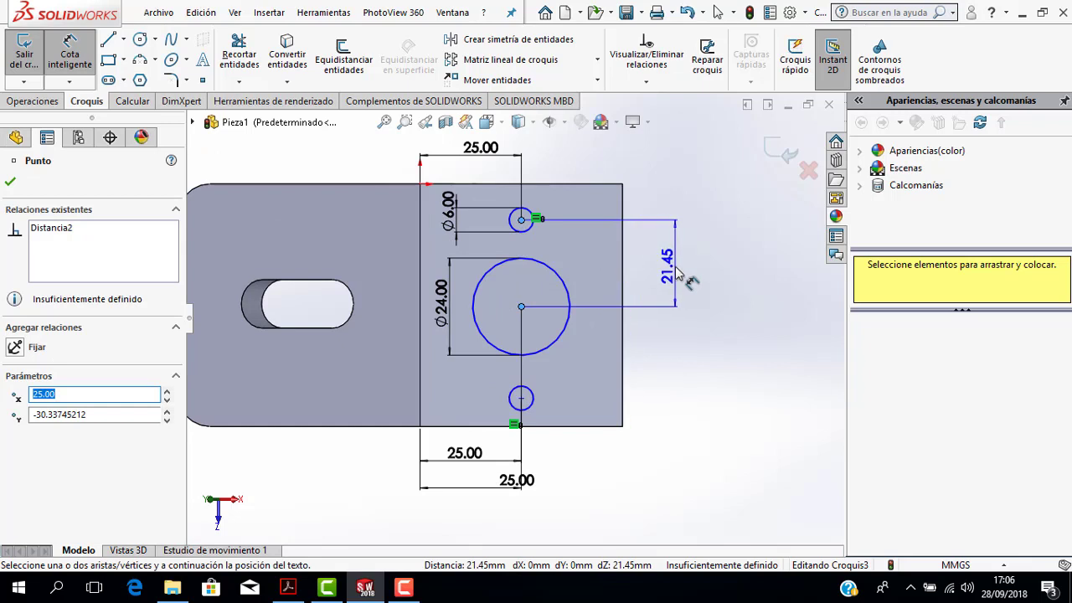
{"action": "left_click", "coordinate": [675, 266]}
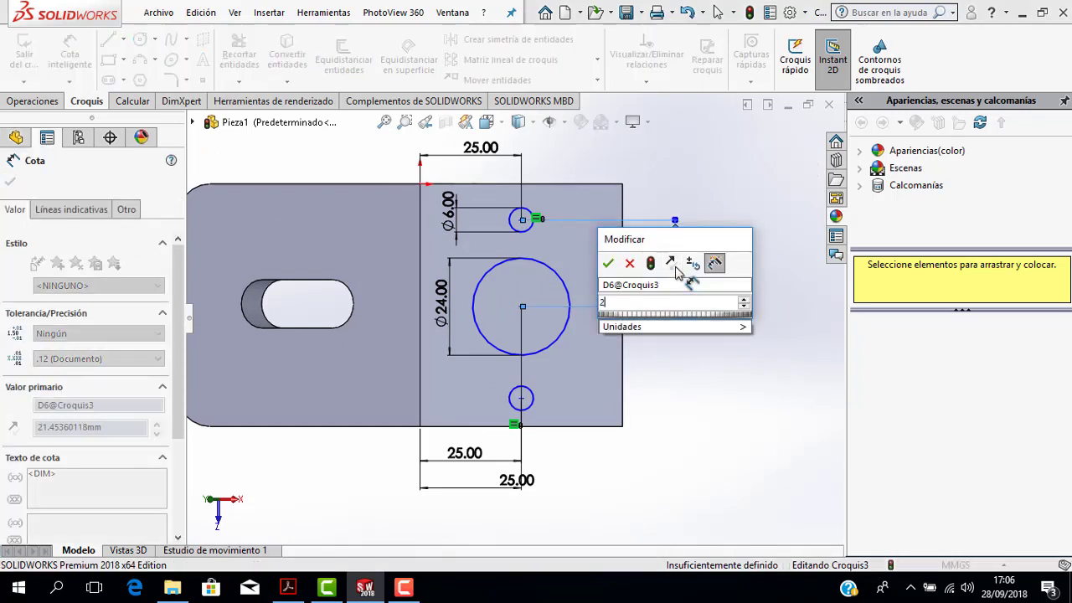
{"action": "type", "text": "21"}
{"action": "key", "text": "Return"}
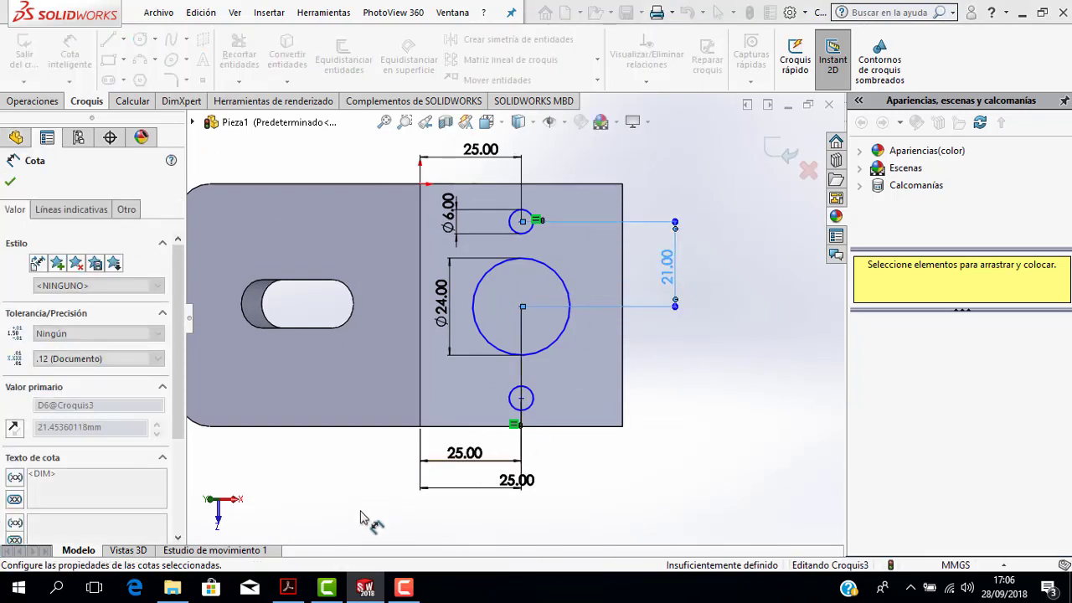
Space the lower Ø6 hole 21 mm vertically from the Ø24 circle's centre
{"action": "left_click", "coordinate": [300, 587]}
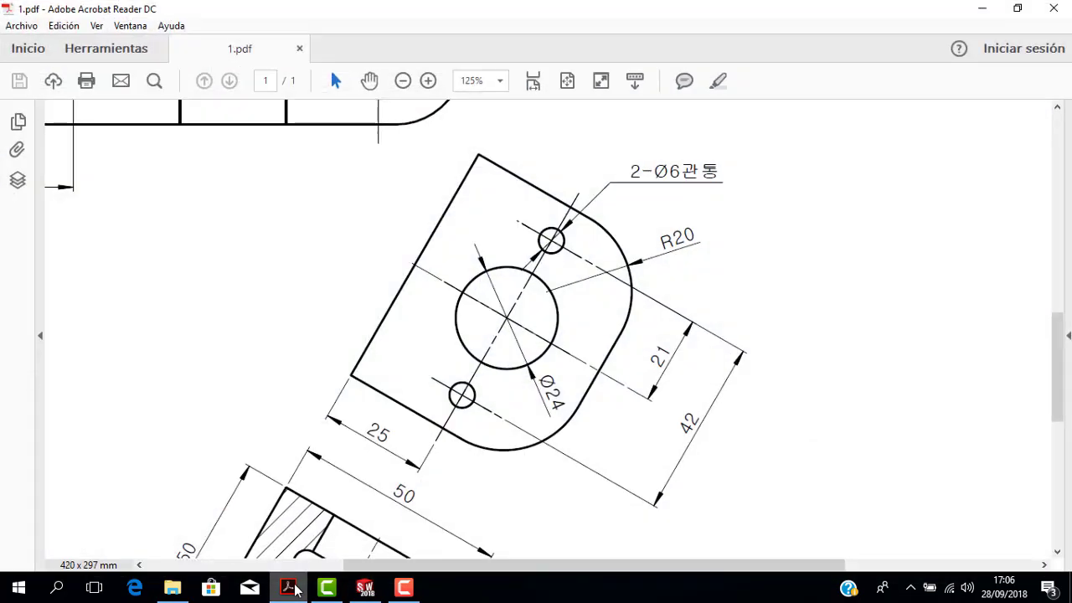
{"action": "left_click", "coordinate": [291, 587]}
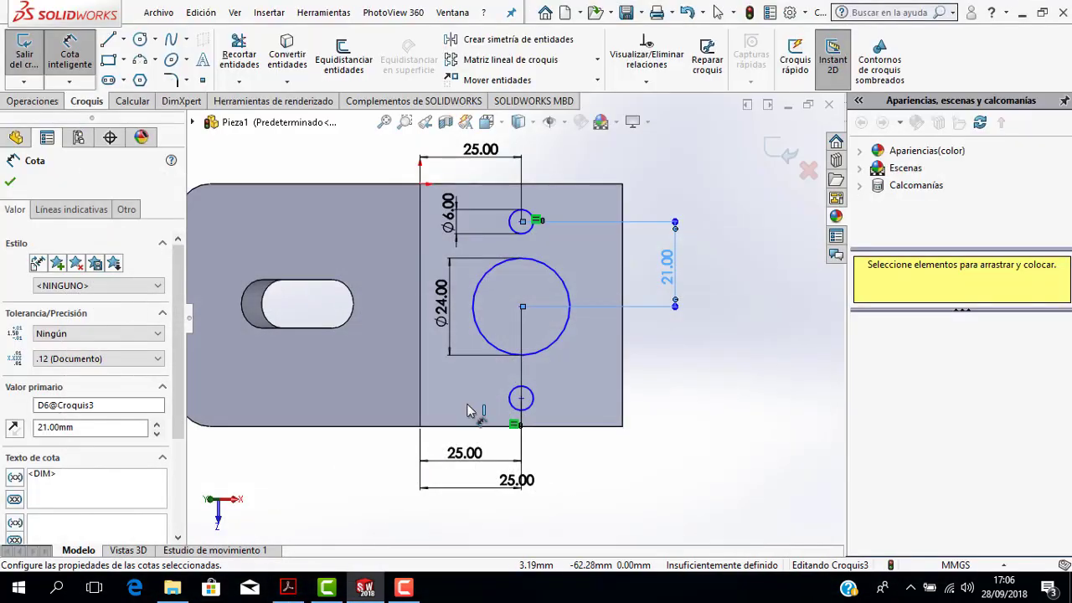
{"action": "left_click", "coordinate": [521, 399]}
{"action": "left_click", "coordinate": [521, 306]}
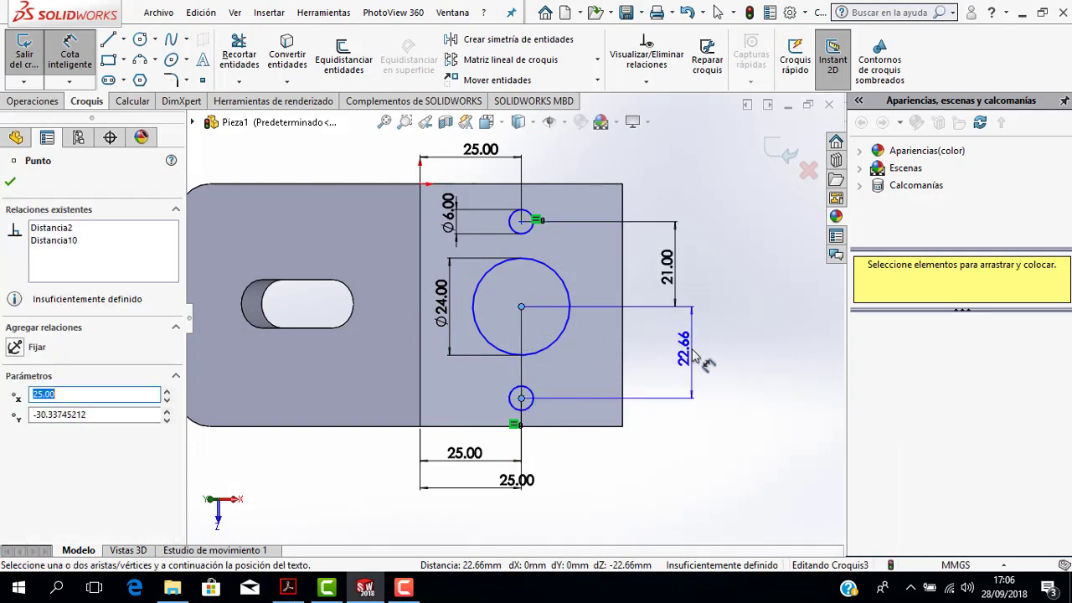
{"action": "left_click", "coordinate": [690, 356]}
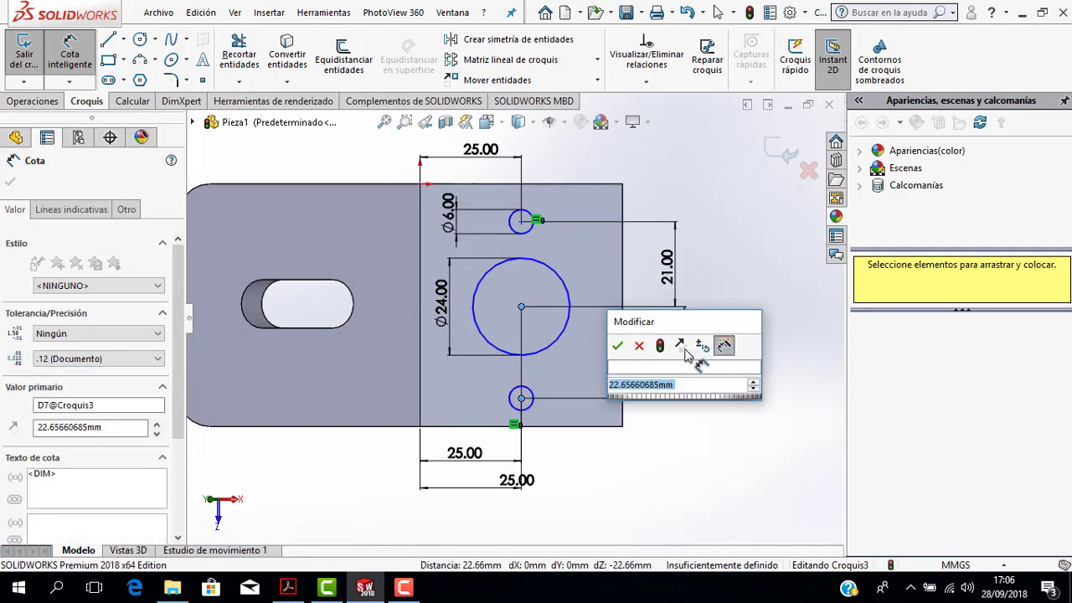
{"action": "type", "text": "21"}
{"action": "key", "text": "Return"}
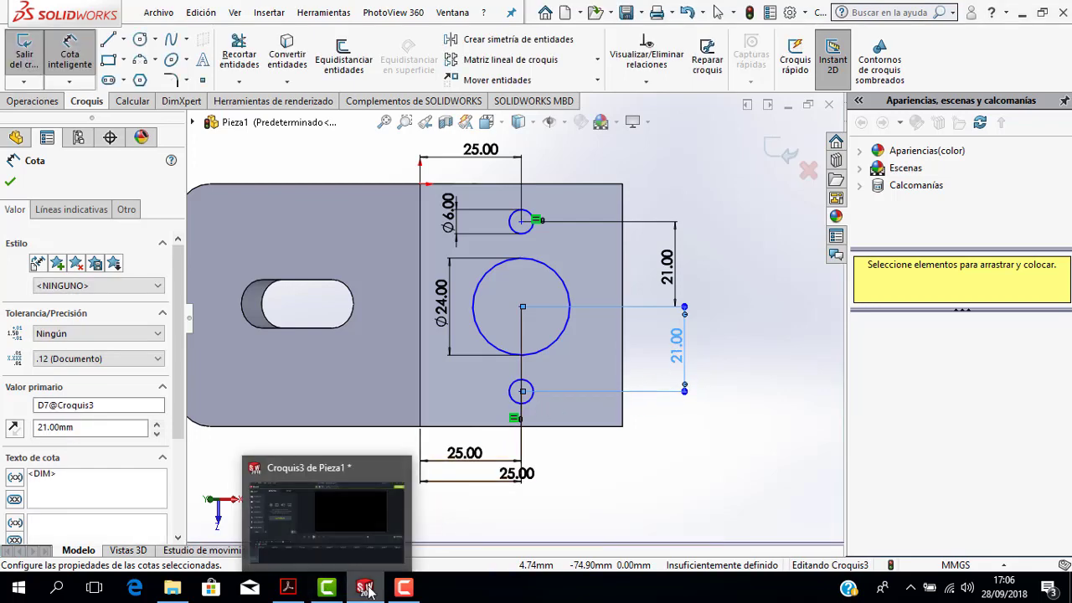
Fit the sketch in view and zoom the 1.pdf drawing out to see the whole sheet
{"action": "left_click", "coordinate": [289, 590]}
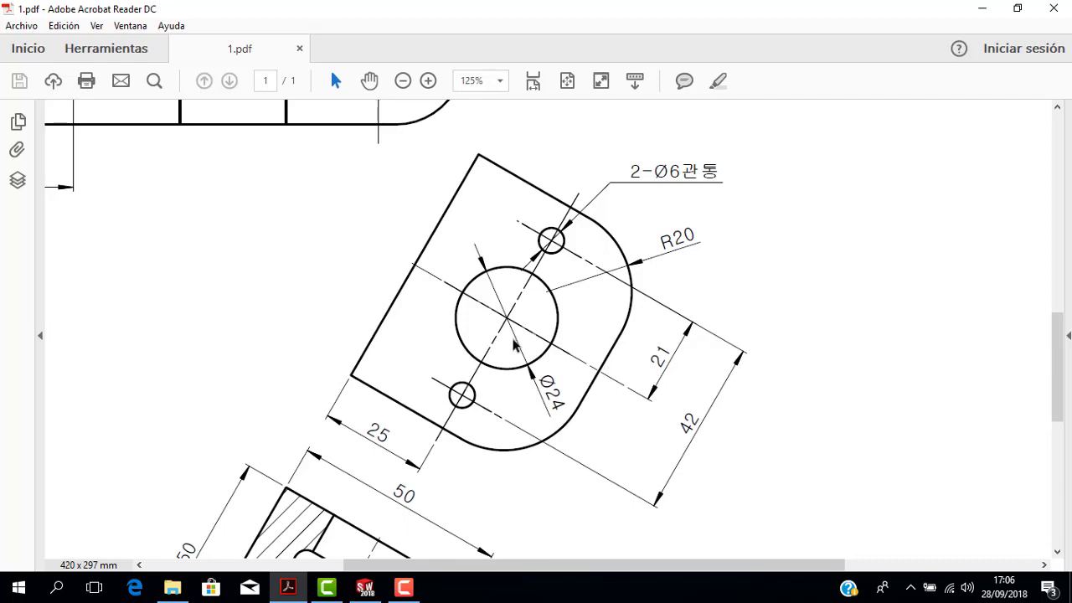
{"action": "key", "text": "alt+Tab"}
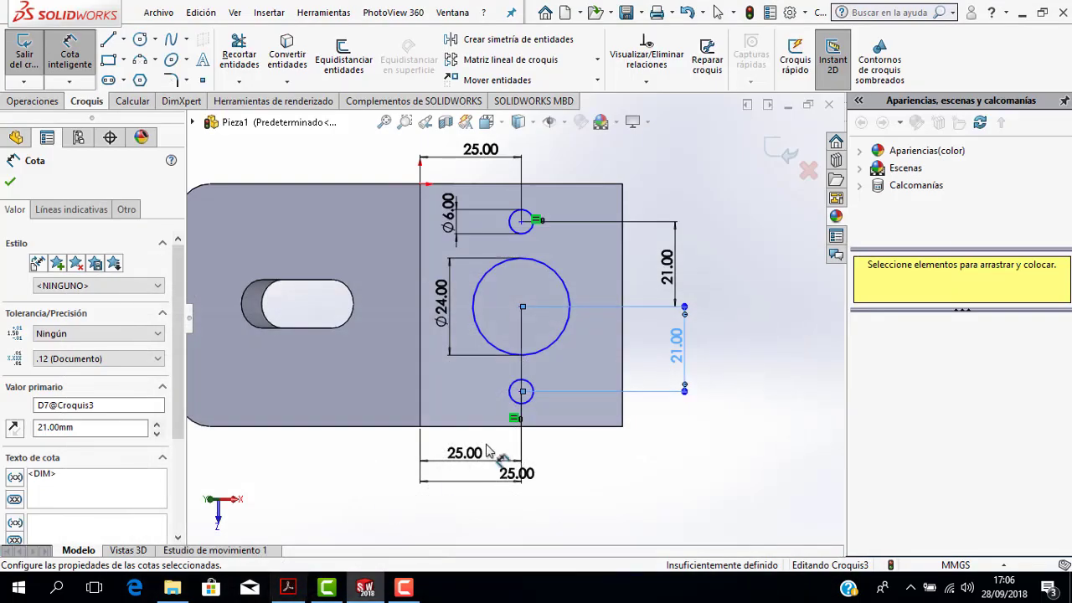
{"action": "key", "text": "f"}
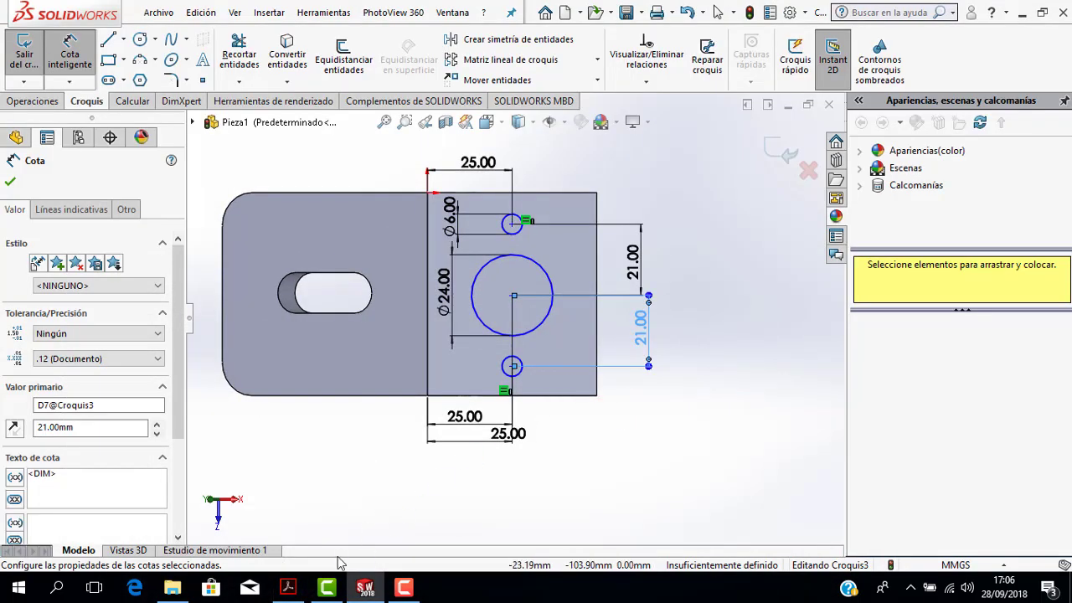
{"action": "left_click", "coordinate": [288, 588]}
{"action": "scroll", "coordinate": [511, 408], "scroll_direction": "down", "scroll_amount": 2}
{"action": "scroll", "coordinate": [511, 408], "scroll_direction": "up", "scroll_amount": 2}
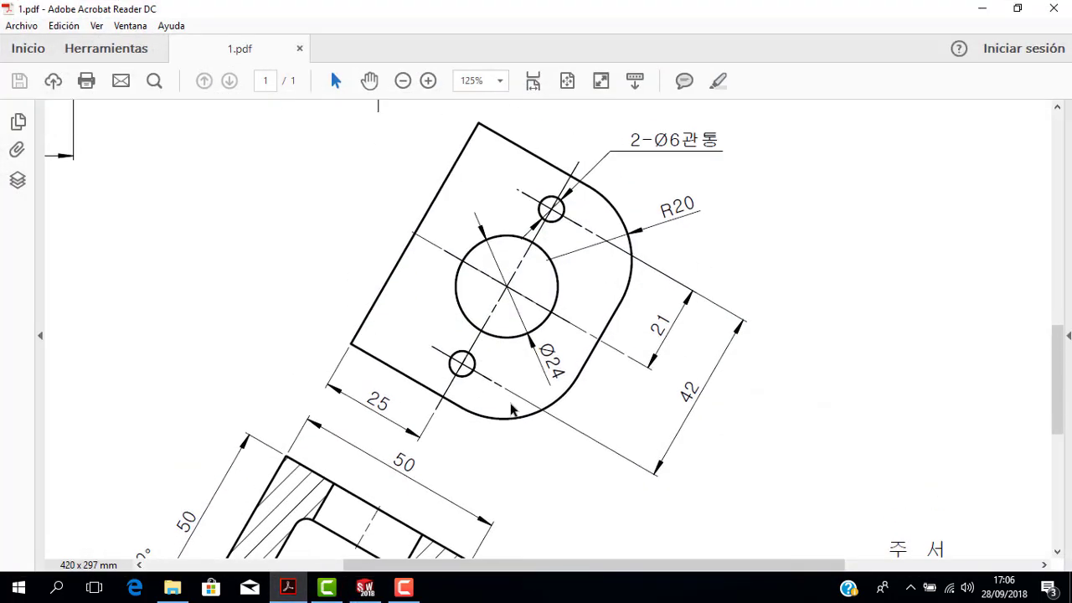
{"action": "scroll", "coordinate": [512, 408], "scroll_direction": "up", "scroll_amount": 2}
{"action": "scroll", "coordinate": [530, 384], "scroll_direction": "down", "scroll_amount": 2}
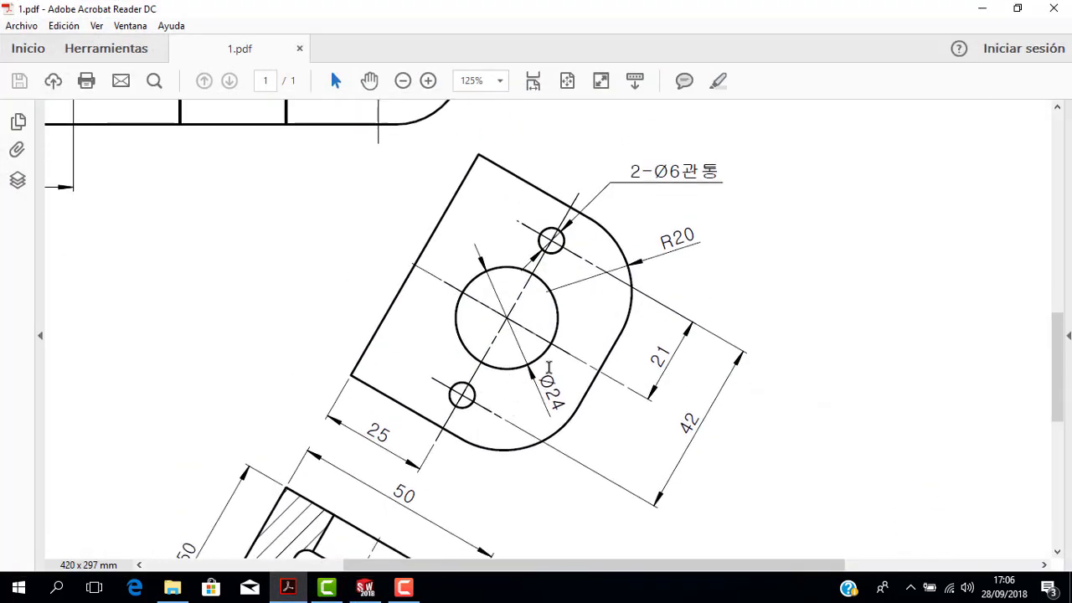
{"action": "scroll", "coordinate": [578, 355], "scroll_direction": "up", "scroll_amount": 1}
{"action": "scroll", "coordinate": [771, 260], "scroll_direction": "down", "scroll_amount": 3, "text": "ctrl"}
{"action": "scroll", "coordinate": [813, 243], "scroll_direction": "up", "scroll_amount": 3, "text": "ctrl"}
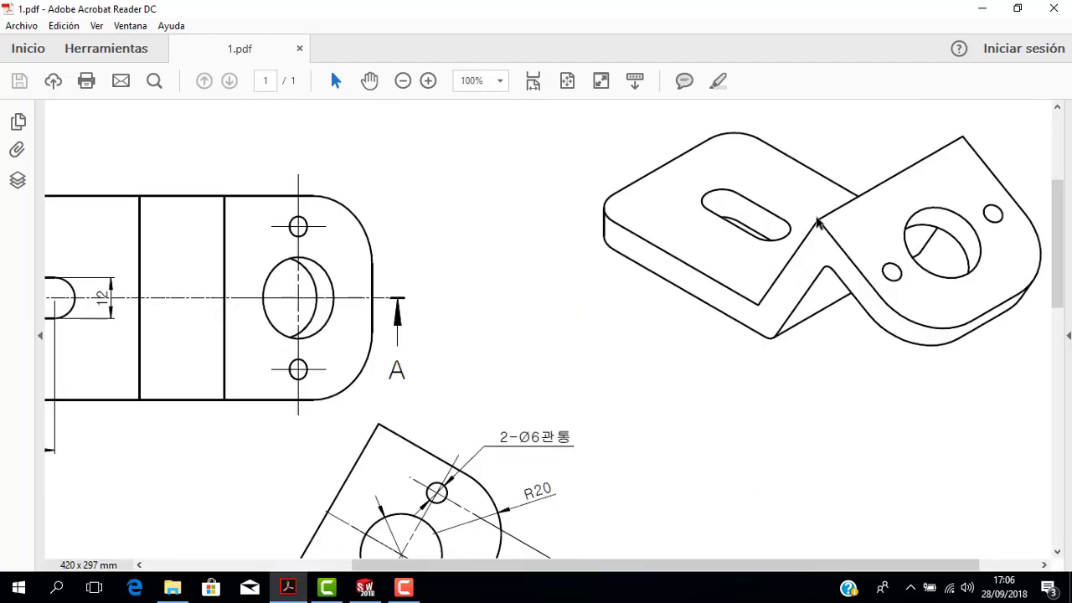
{"action": "scroll", "coordinate": [867, 266], "scroll_direction": "down", "scroll_amount": 2, "text": "ctrl"}
{"action": "scroll", "coordinate": [868, 277], "scroll_direction": "down", "scroll_amount": 2, "text": "ctrl"}
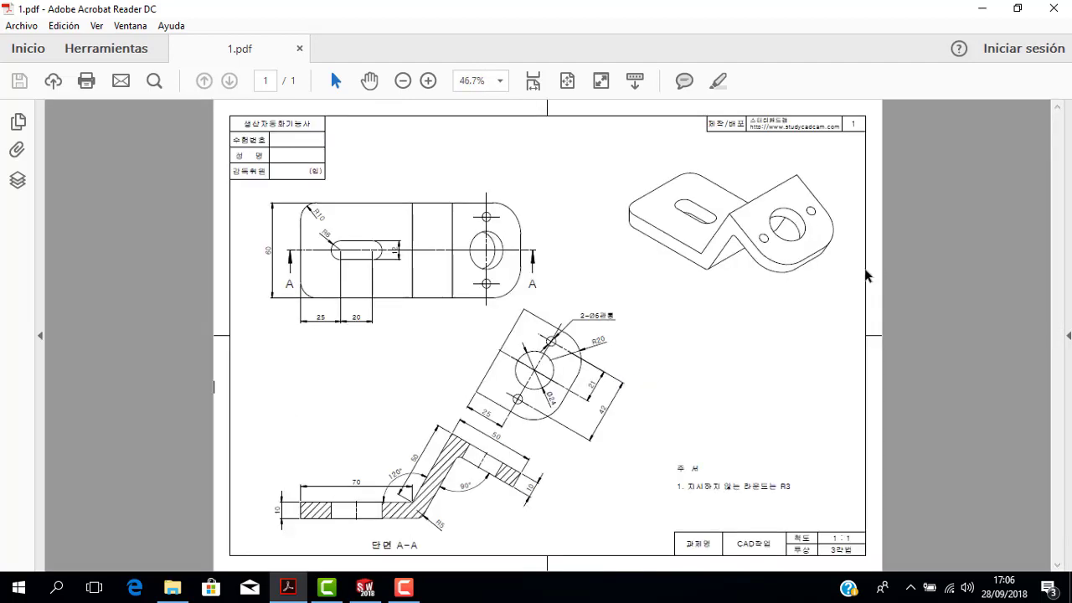
{"action": "left_click", "coordinate": [365, 588]}
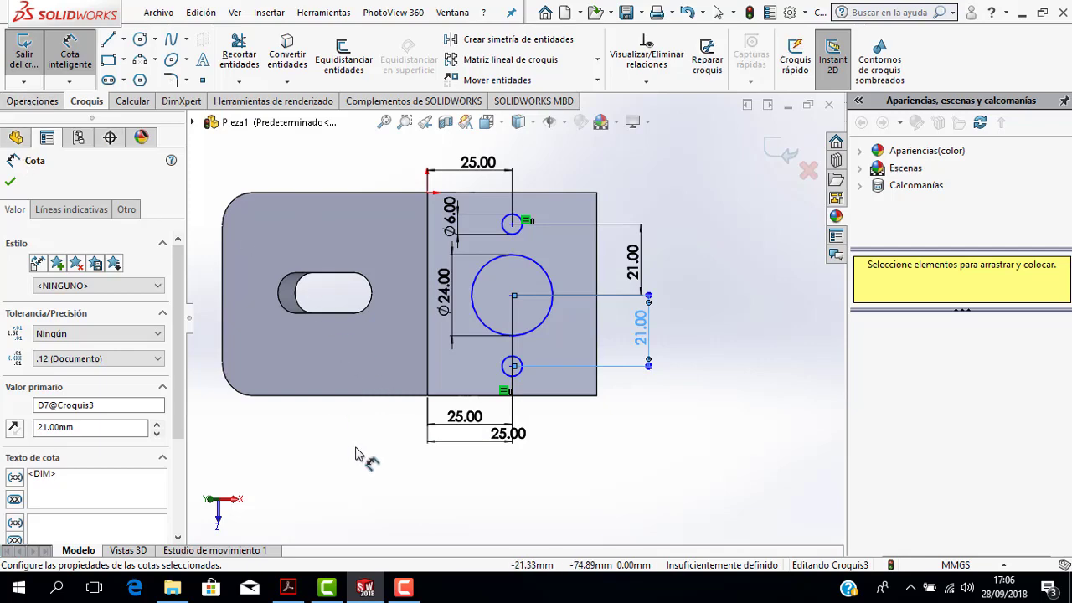
Start an extruded cut from the hole sketch with depth set to Up To Next
{"action": "mouse_move", "coordinate": [355, 453]}
{"action": "middle_mouse_down"}
{"action": "mouse_move", "coordinate": [343, 300]}
{"action": "mouse_move", "coordinate": [580, 241]}
{"action": "middle_mouse_up"}
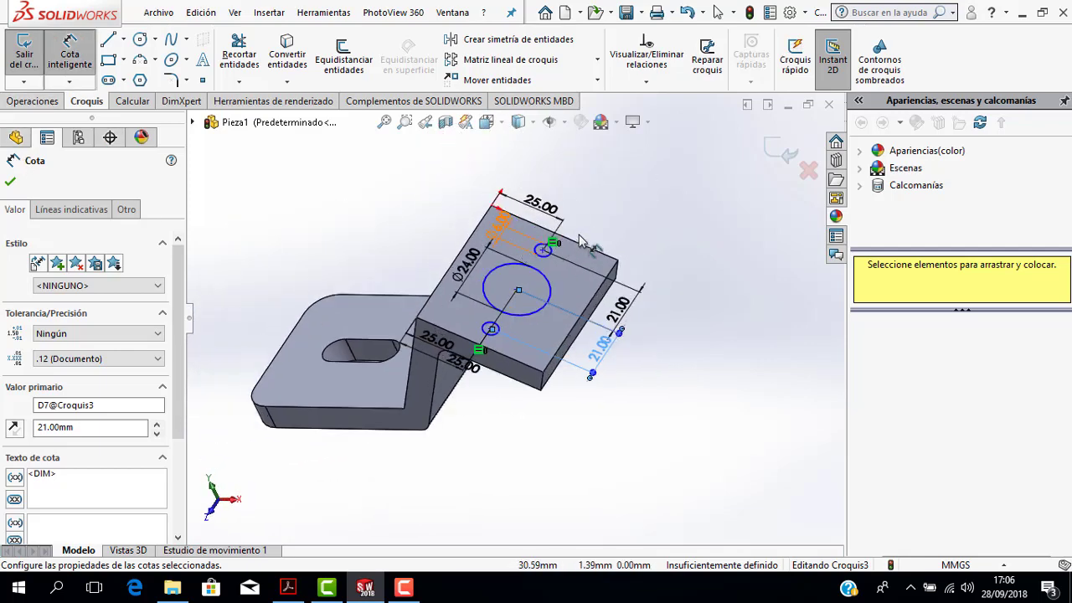
{"action": "left_click", "coordinate": [10, 182]}
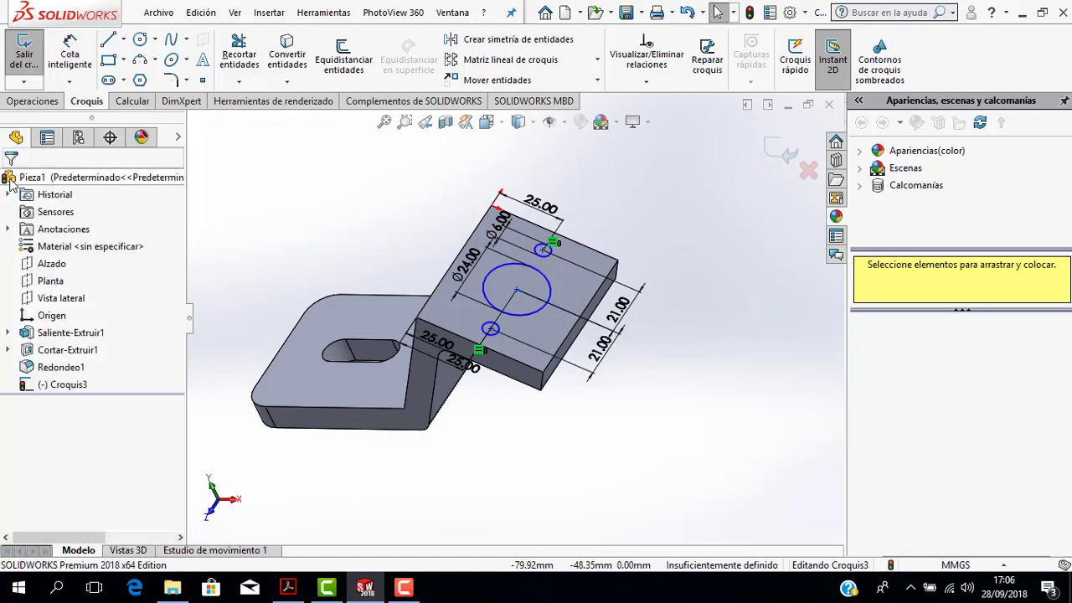
{"action": "left_click", "coordinate": [57, 100]}
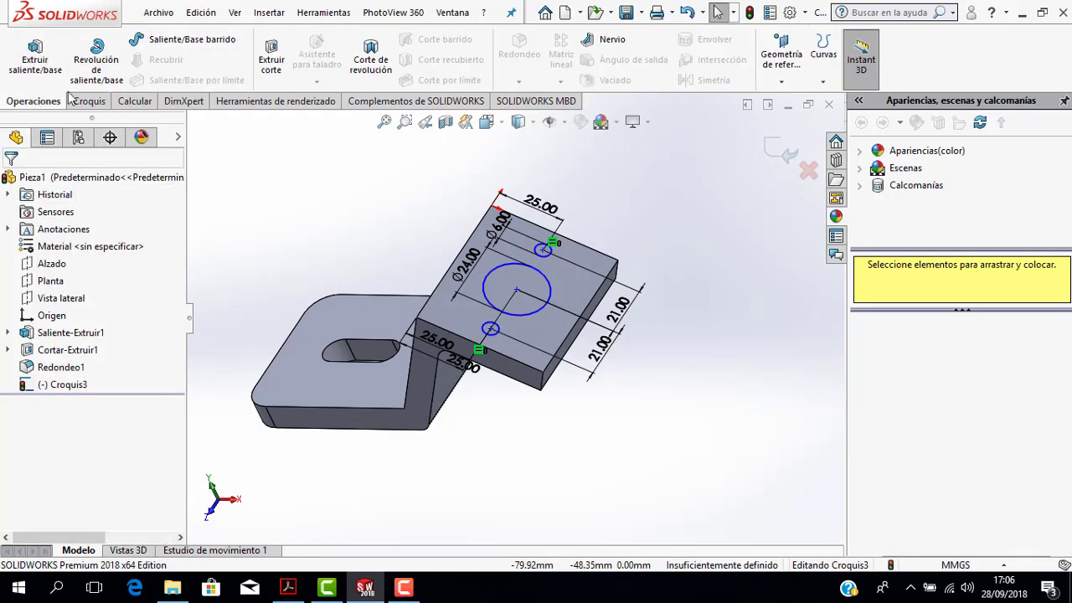
{"action": "left_click", "coordinate": [271, 58]}
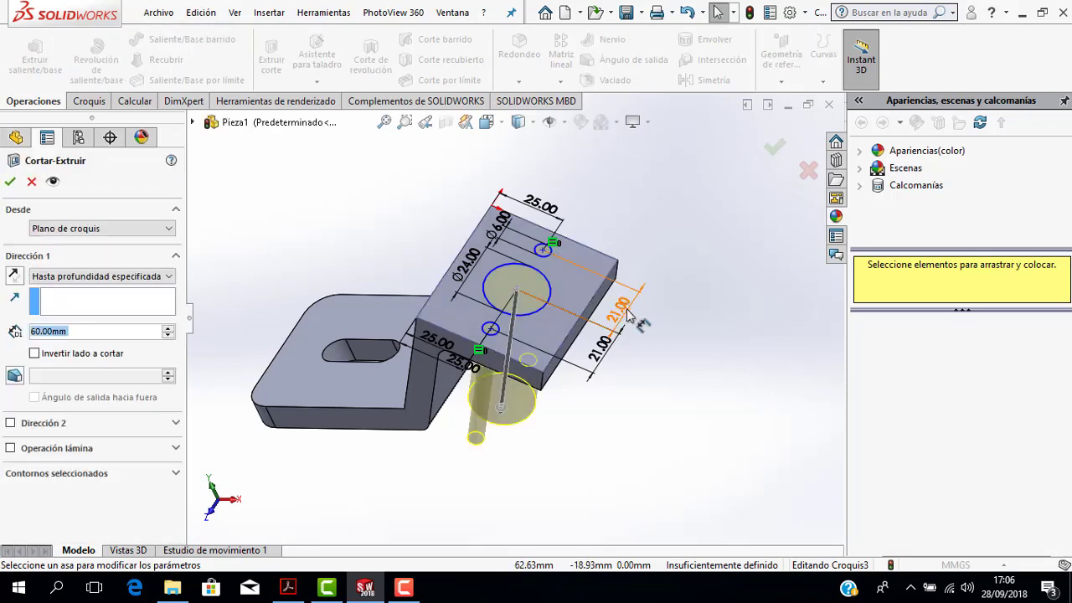
{"action": "scroll", "coordinate": [588, 288], "scroll_direction": "down", "scroll_amount": 3}
{"action": "scroll", "coordinate": [617, 357], "scroll_direction": "up", "scroll_amount": 3}
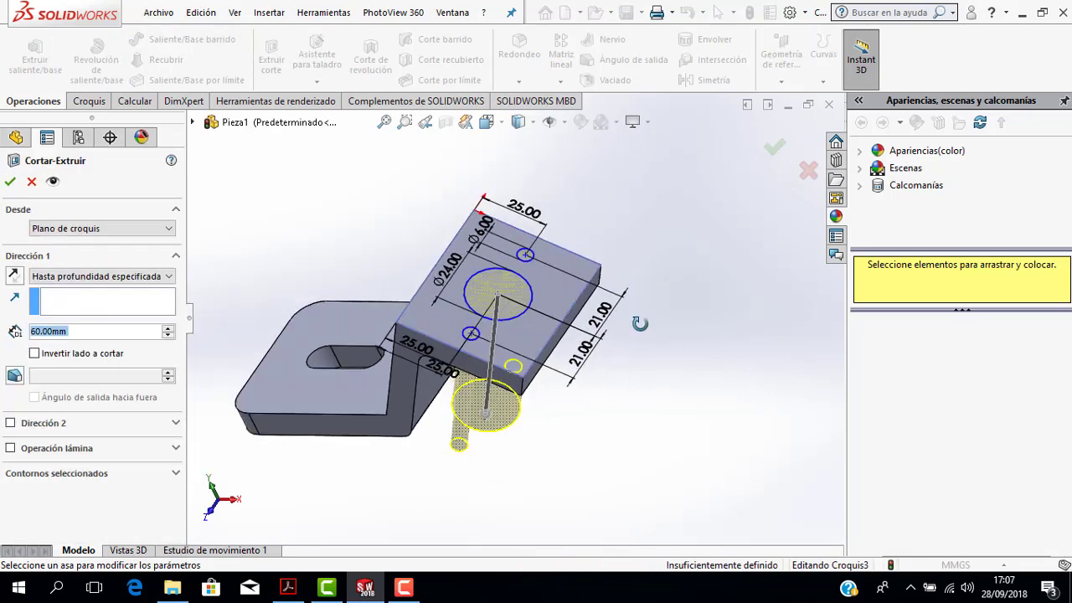
{"action": "mouse_move", "coordinate": [616, 357]}
{"action": "middle_mouse_down"}
{"action": "mouse_move", "coordinate": [592, 245]}
{"action": "mouse_move", "coordinate": [686, 289]}
{"action": "middle_mouse_up"}
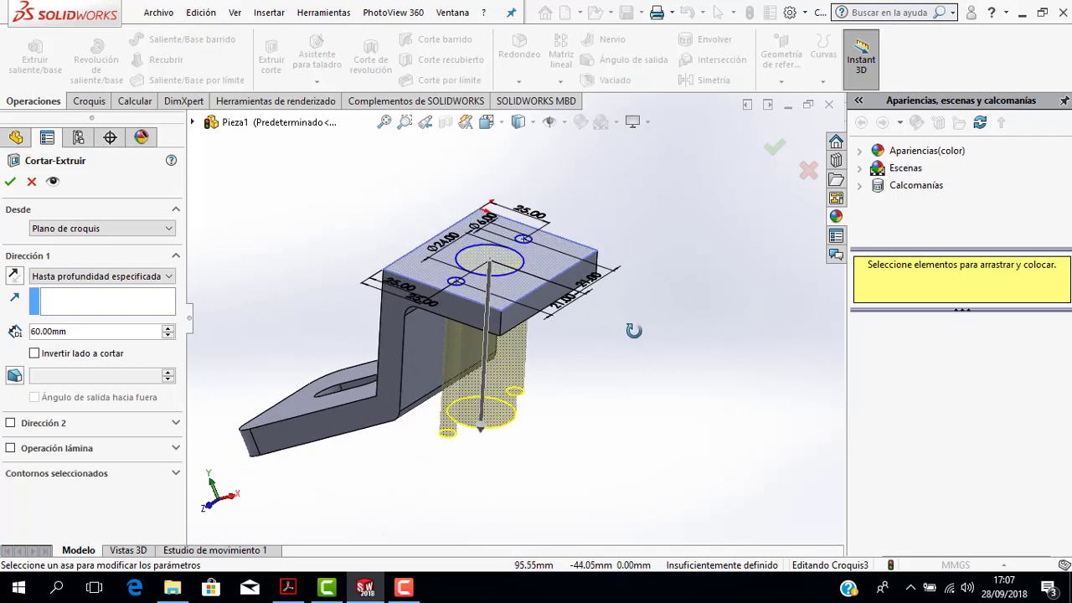
{"action": "middle_click_drag", "start_coordinate": [685, 289], "coordinate": [628, 287]}
{"action": "scroll", "coordinate": [492, 277], "scroll_direction": "down", "scroll_amount": 1}
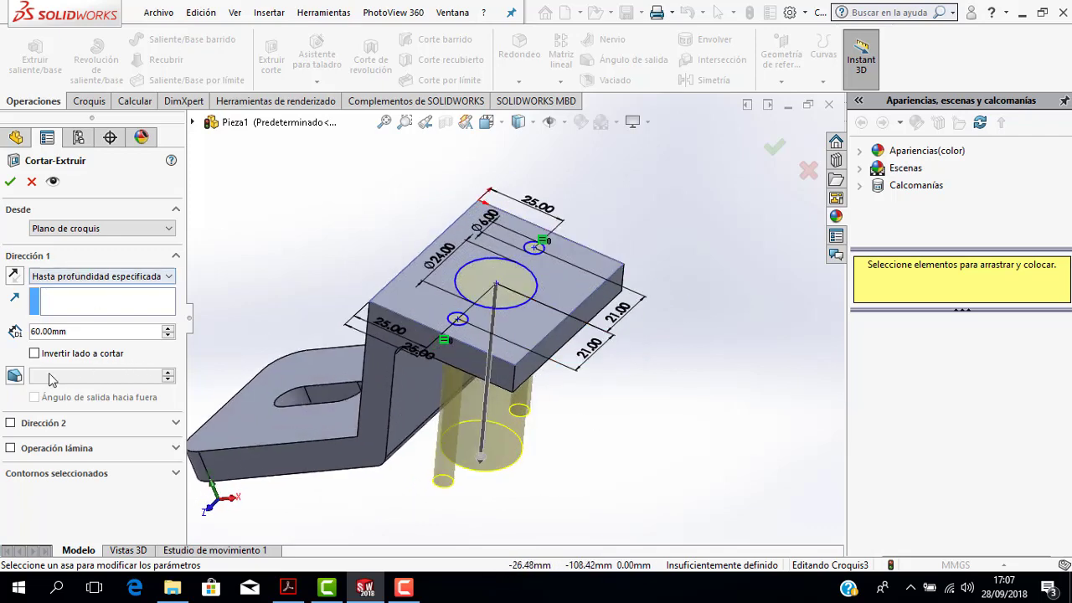
{"action": "left_click", "coordinate": [93, 278]}
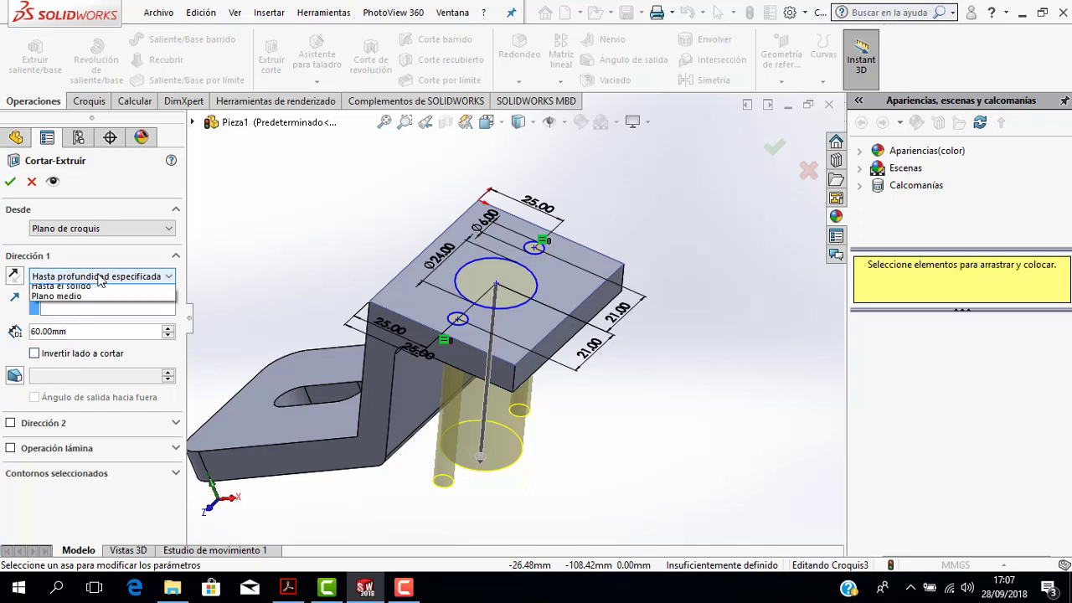
{"action": "left_click", "coordinate": [94, 323]}
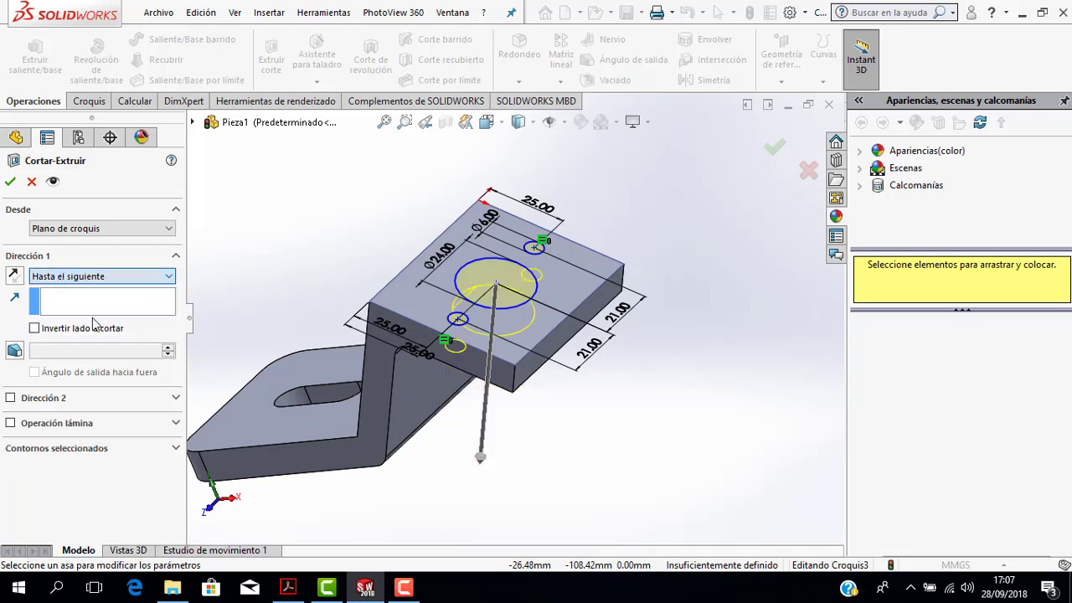
Confirm the cut and orbit to inspect the holes through the flange
{"action": "mouse_move", "coordinate": [531, 407]}
{"action": "middle_mouse_down"}
{"action": "mouse_move", "coordinate": [559, 294]}
{"action": "mouse_move", "coordinate": [548, 431]}
{"action": "middle_mouse_up"}
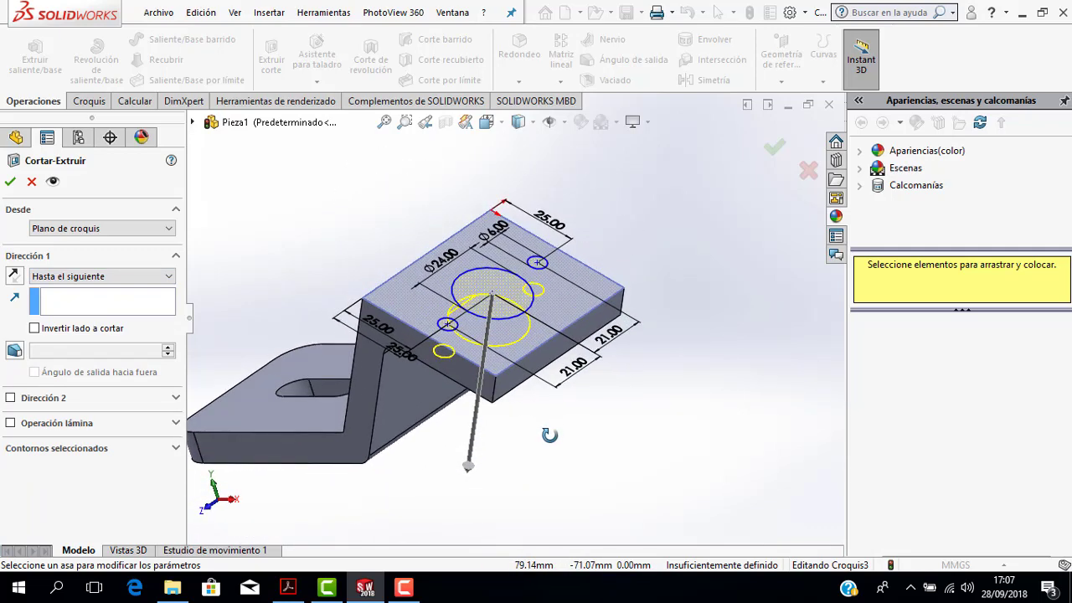
{"action": "left_click", "coordinate": [10, 182]}
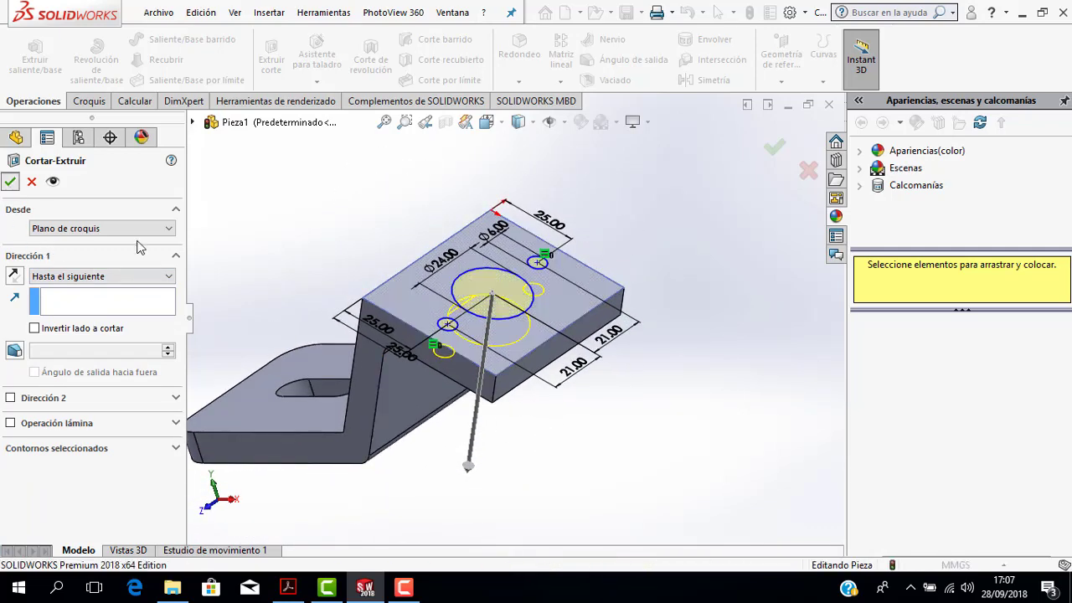
{"action": "left_click", "coordinate": [531, 429]}
{"action": "mouse_move", "coordinate": [531, 428]}
{"action": "middle_mouse_down"}
{"action": "mouse_move", "coordinate": [564, 397]}
{"action": "mouse_move", "coordinate": [574, 435]}
{"action": "mouse_move", "coordinate": [594, 345]}
{"action": "mouse_move", "coordinate": [598, 354]}
{"action": "middle_mouse_up"}
{"action": "left_click", "coordinate": [288, 588]}
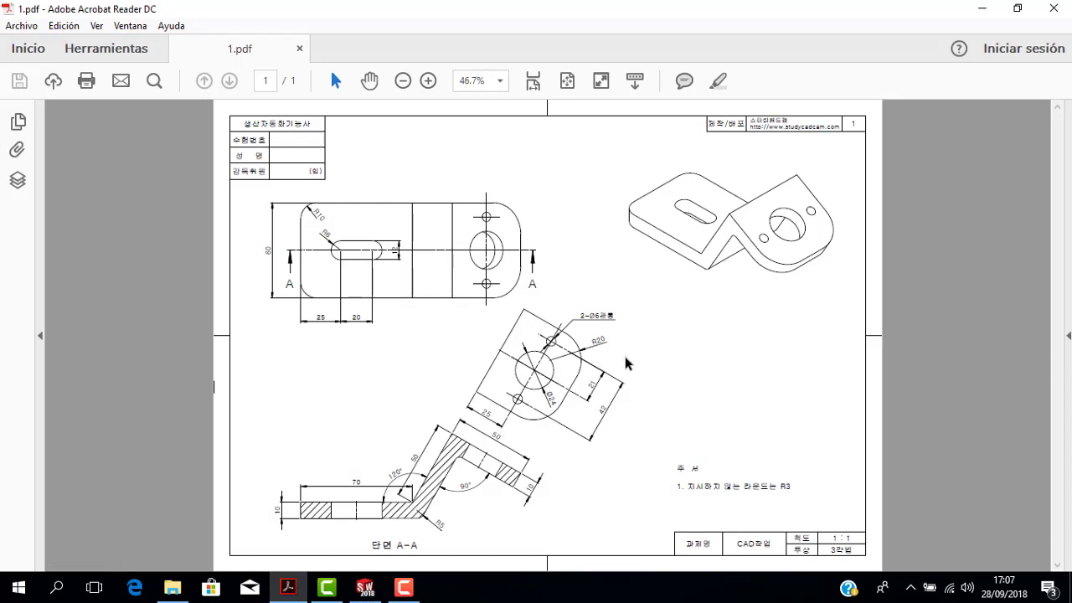
{"action": "scroll", "coordinate": [616, 367], "scroll_direction": "up", "scroll_amount": 3, "text": "ctrl"}
{"action": "scroll", "coordinate": [624, 322], "scroll_direction": "up", "scroll_amount": 1, "text": "ctrl"}
{"action": "scroll", "coordinate": [624, 323], "scroll_direction": "up", "scroll_amount": 1, "text": "ctrl"}
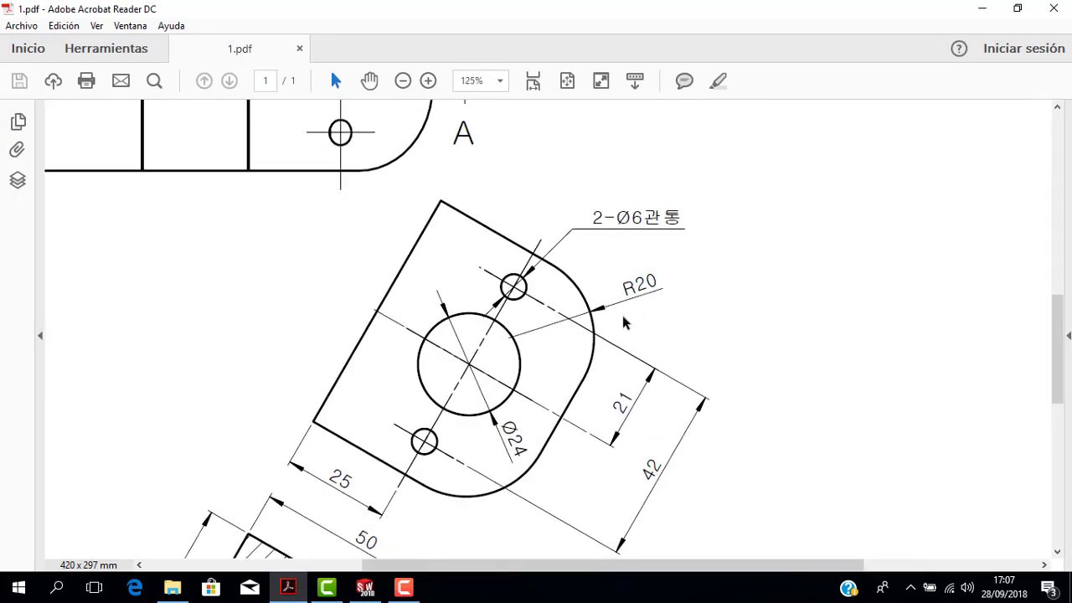
{"action": "scroll", "coordinate": [463, 500], "scroll_direction": "down", "scroll_amount": 1}
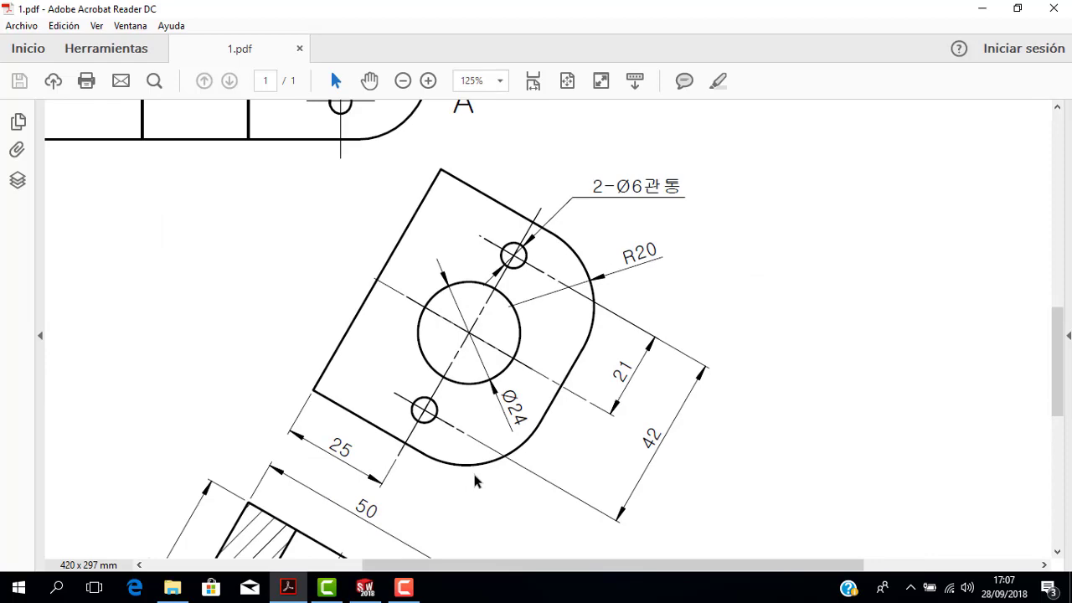
{"action": "left_click", "coordinate": [365, 589]}
{"action": "middle_click_drag", "start_coordinate": [559, 386], "coordinate": [540, 438]}
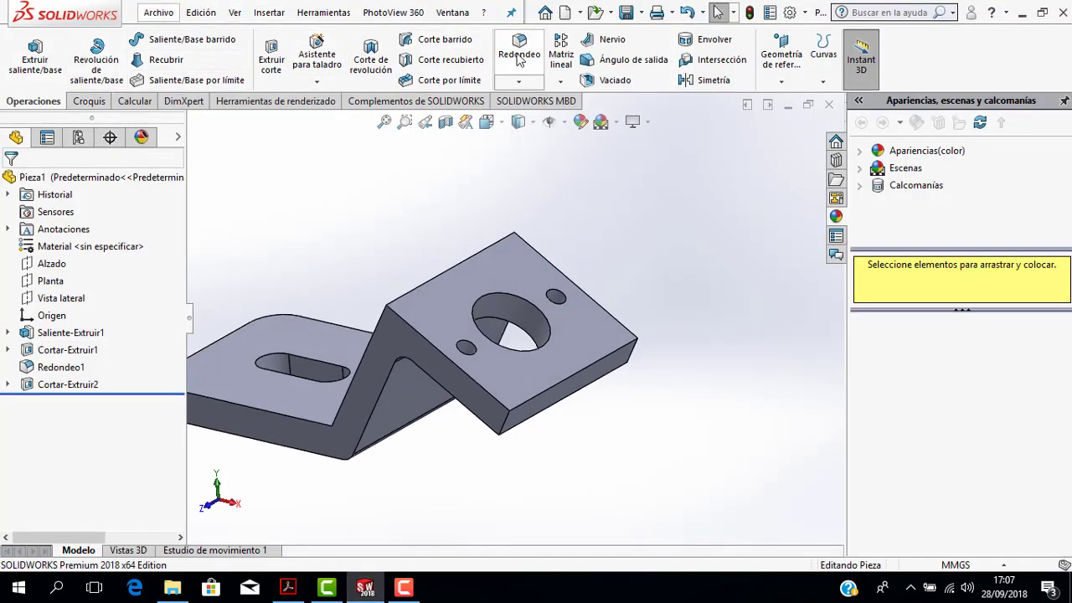
Fillet the two outer flange corner edges with a 20 mm radius
{"action": "left_click", "coordinate": [633, 358]}
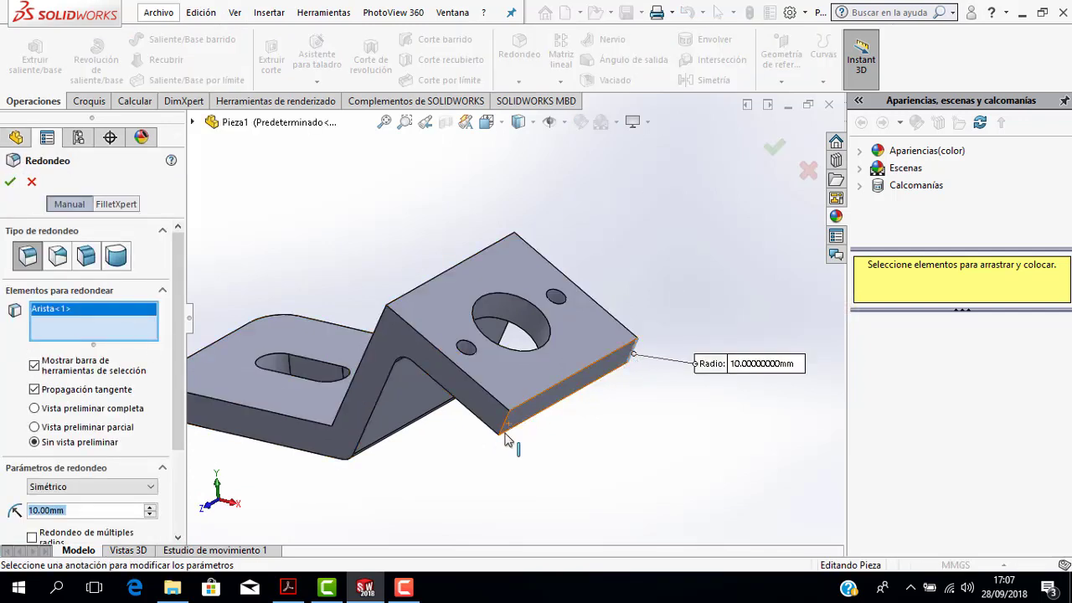
{"action": "left_click", "coordinate": [506, 433]}
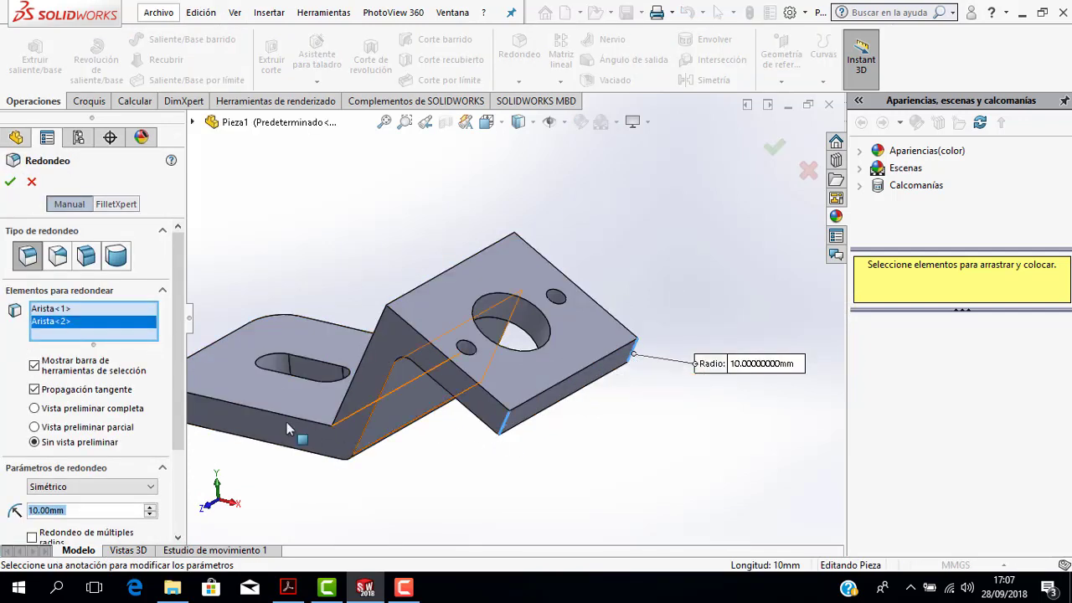
{"action": "scroll", "coordinate": [177, 380], "scroll_direction": "down", "scroll_amount": 3}
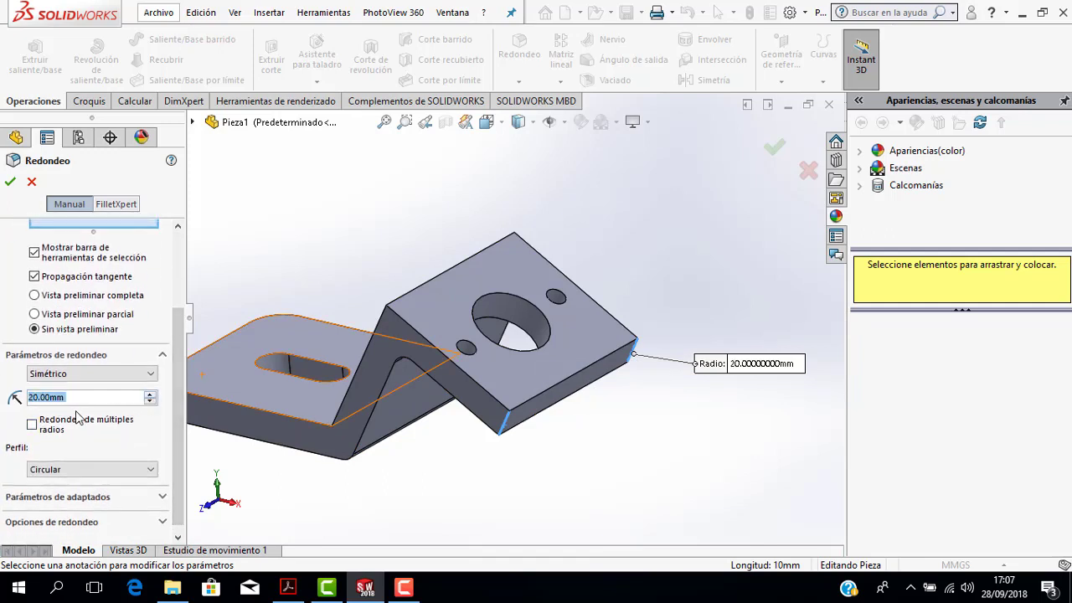
{"action": "left_click", "coordinate": [288, 589]}
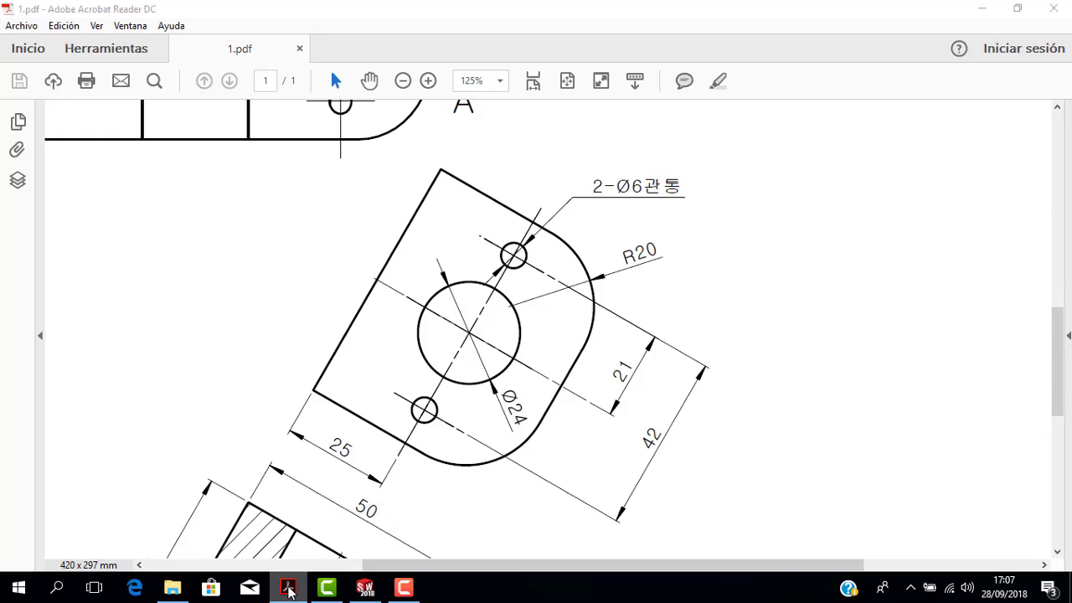
{"action": "left_click", "coordinate": [288, 589]}
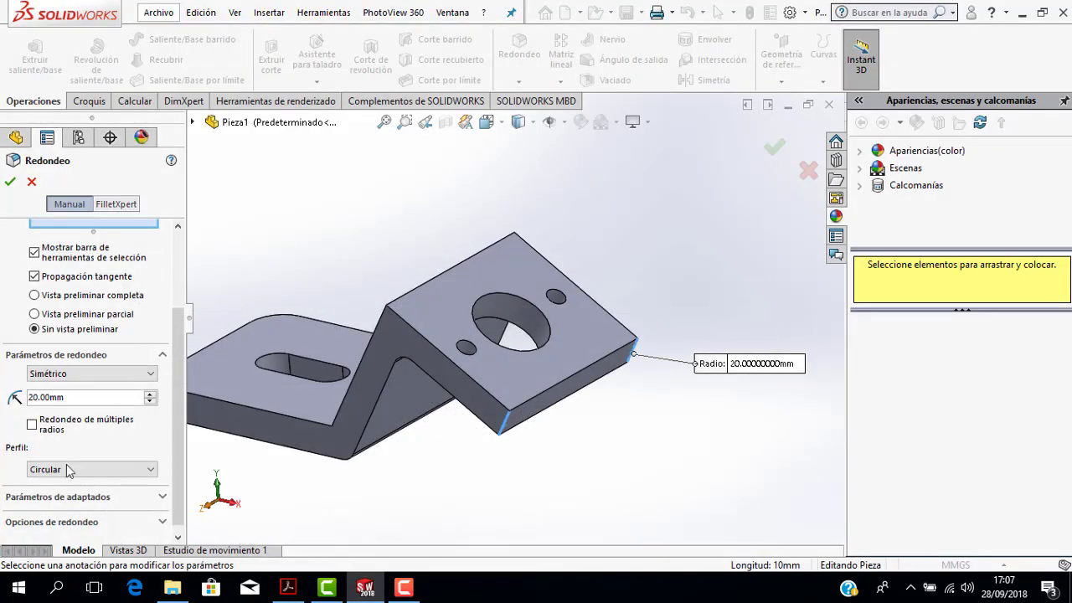
{"action": "left_click", "coordinate": [10, 181]}
View the rounded flange in standard isometric and compare it with the PDF drawing
{"action": "scroll", "coordinate": [490, 414], "scroll_direction": "up", "scroll_amount": 2}
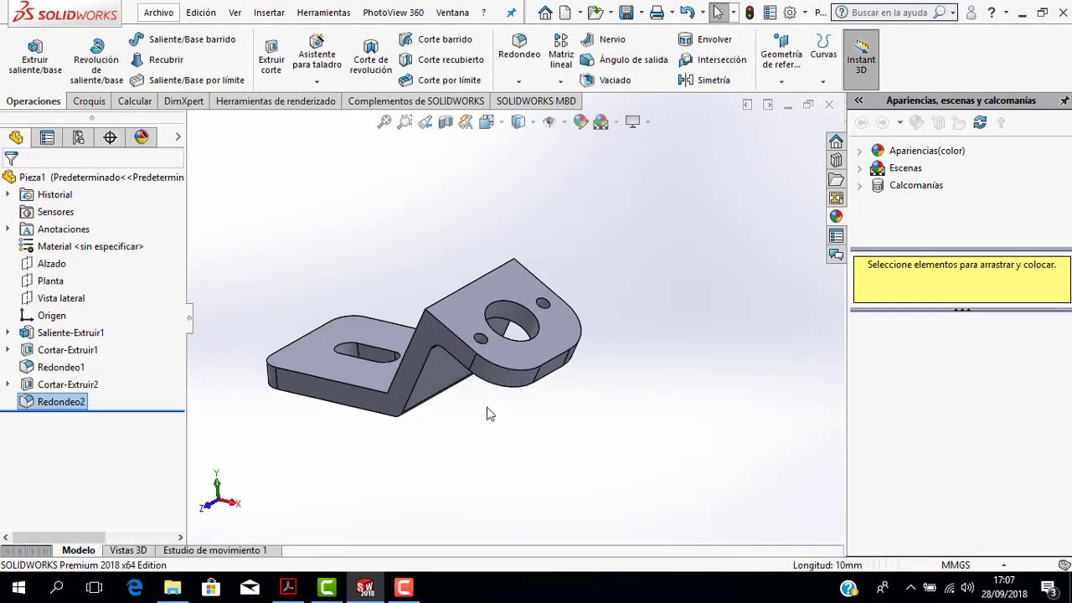
{"action": "middle_click_drag", "start_coordinate": [508, 427], "coordinate": [527, 393]}
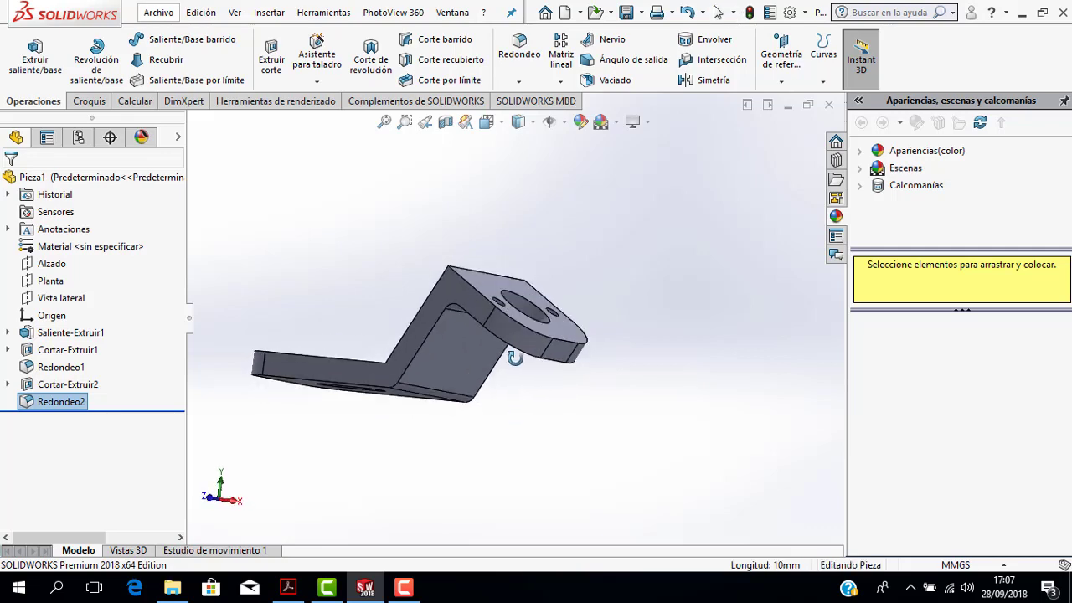
{"action": "key", "text": "ctrl+7"}
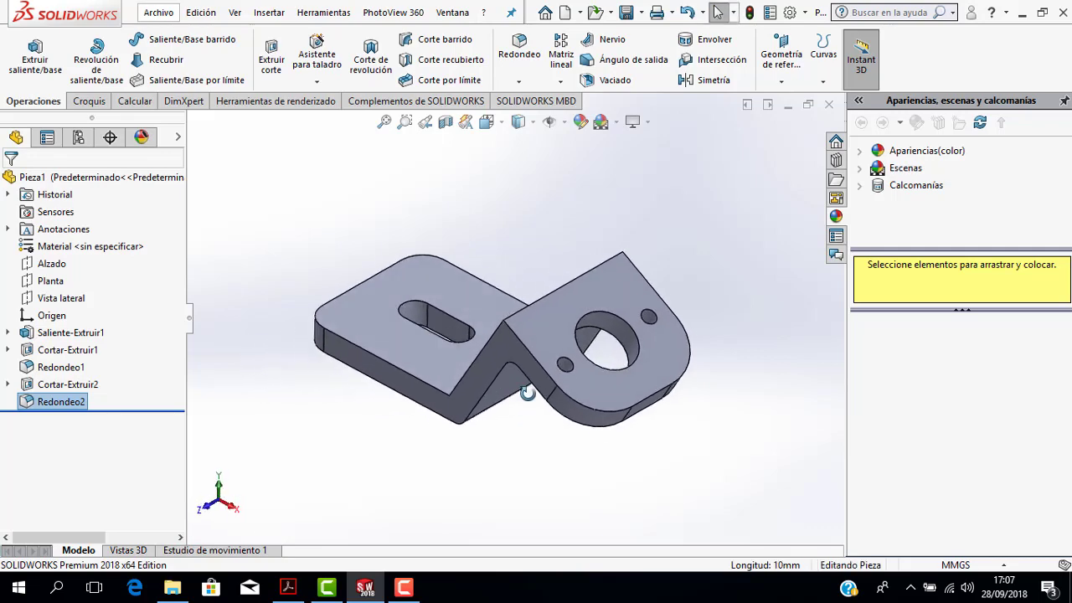
{"action": "left_click", "coordinate": [288, 589]}
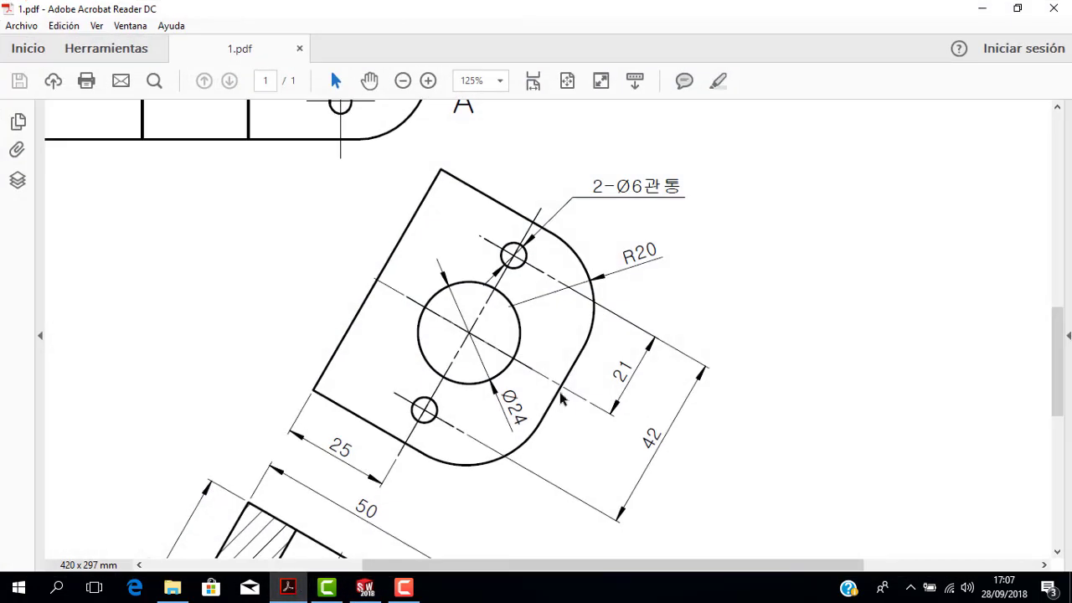
{"action": "scroll", "coordinate": [569, 389], "scroll_direction": "down", "scroll_amount": 6, "text": "ctrl"}
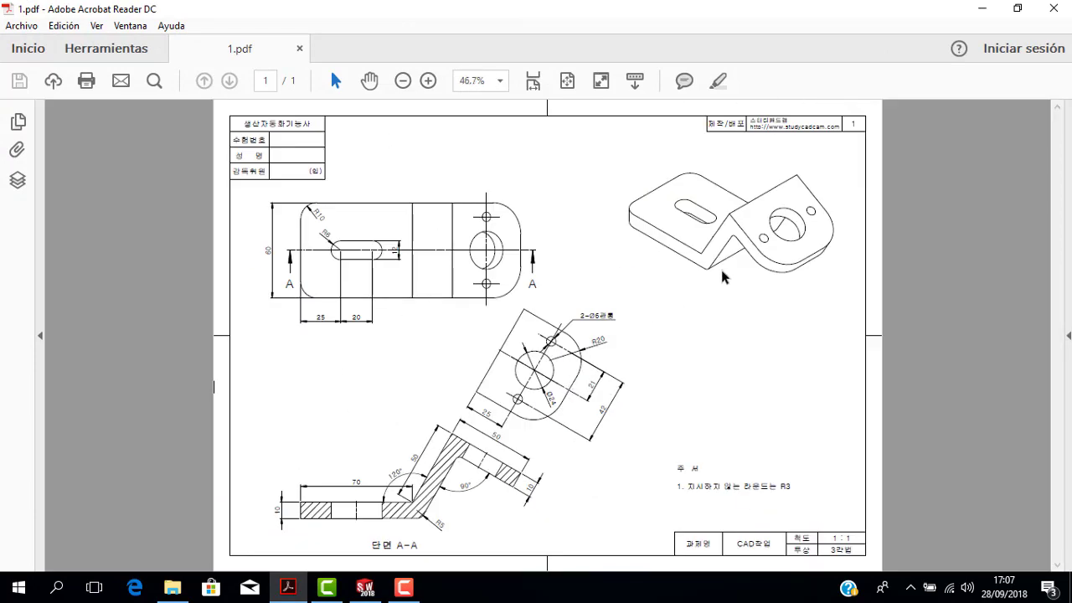
{"action": "scroll", "coordinate": [726, 278], "scroll_direction": "up", "scroll_amount": 3, "text": "ctrl"}
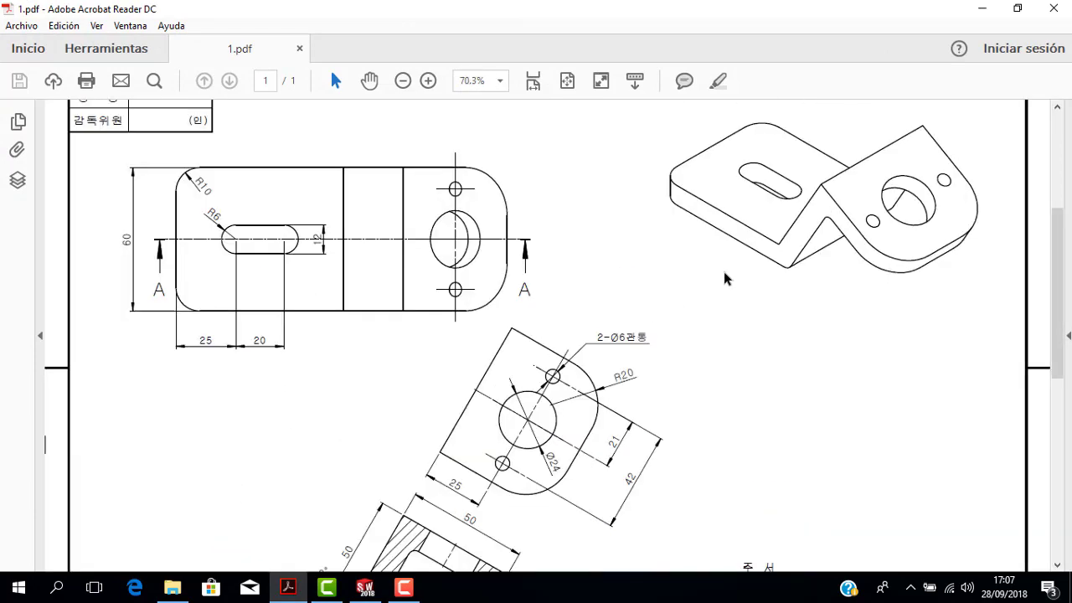
{"action": "left_click", "coordinate": [365, 589]}
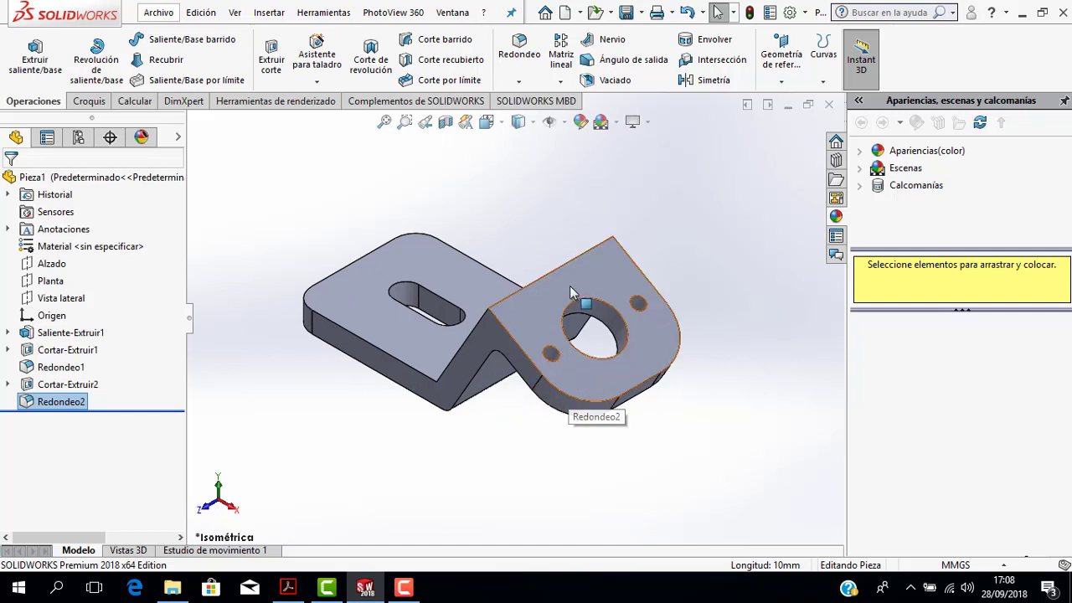
Expand the feature tree to show sketches Croquis1, Croquis2 and Croquis3
{"action": "middle_click_drag", "start_coordinate": [575, 299], "coordinate": [586, 289]}
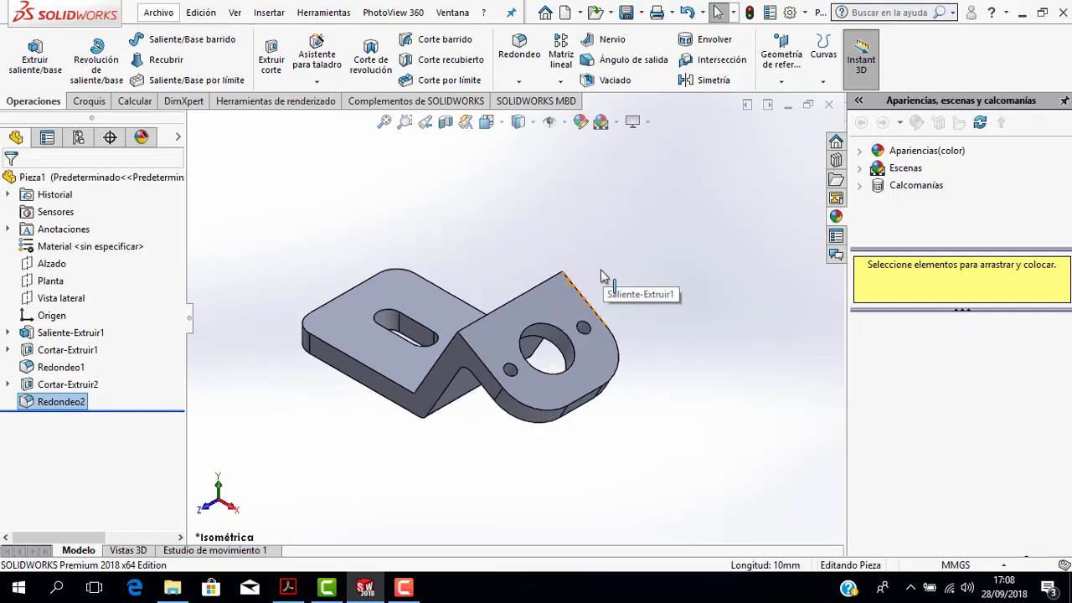
{"action": "scroll", "coordinate": [436, 335], "scroll_direction": "up", "scroll_amount": 2}
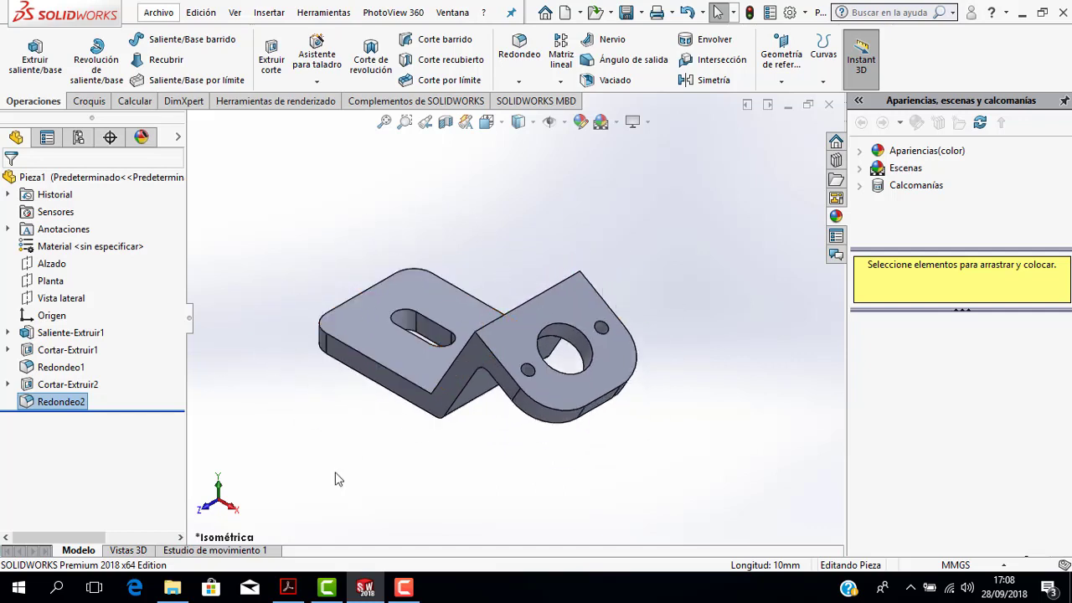
{"action": "middle_click_drag", "start_coordinate": [700, 322], "coordinate": [578, 444], "text": "ctrl"}
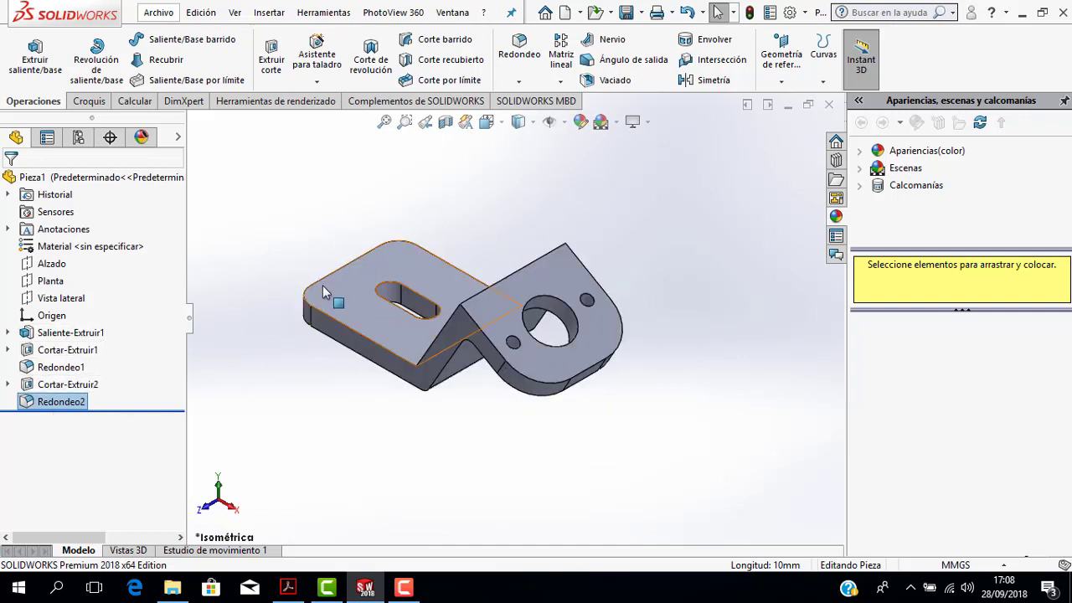
{"action": "left_click", "coordinate": [7, 332]}
{"action": "left_click", "coordinate": [74, 350]}
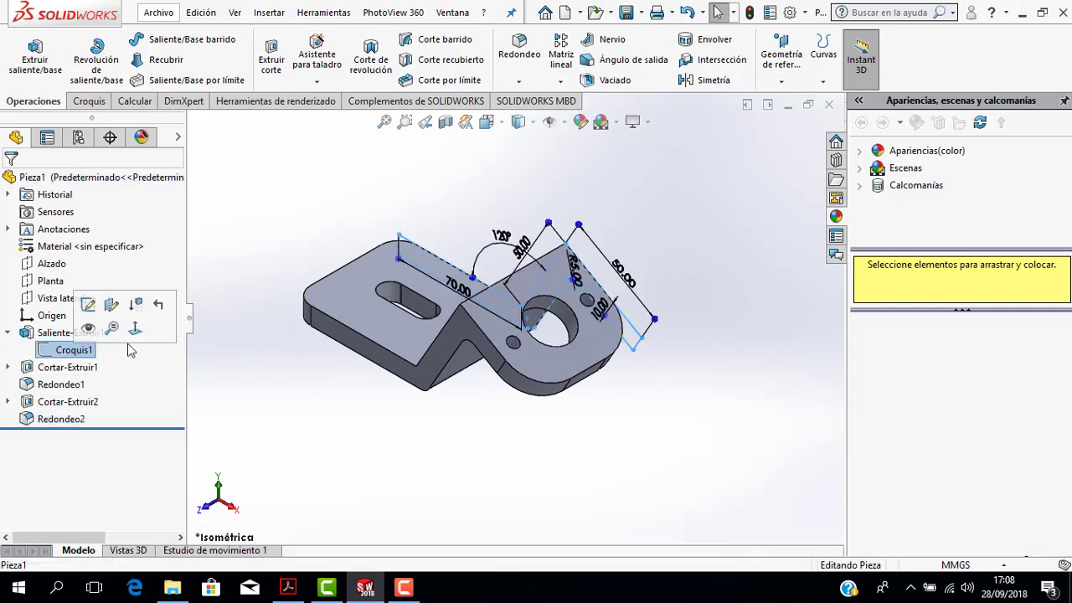
{"action": "left_click", "coordinate": [8, 333]}
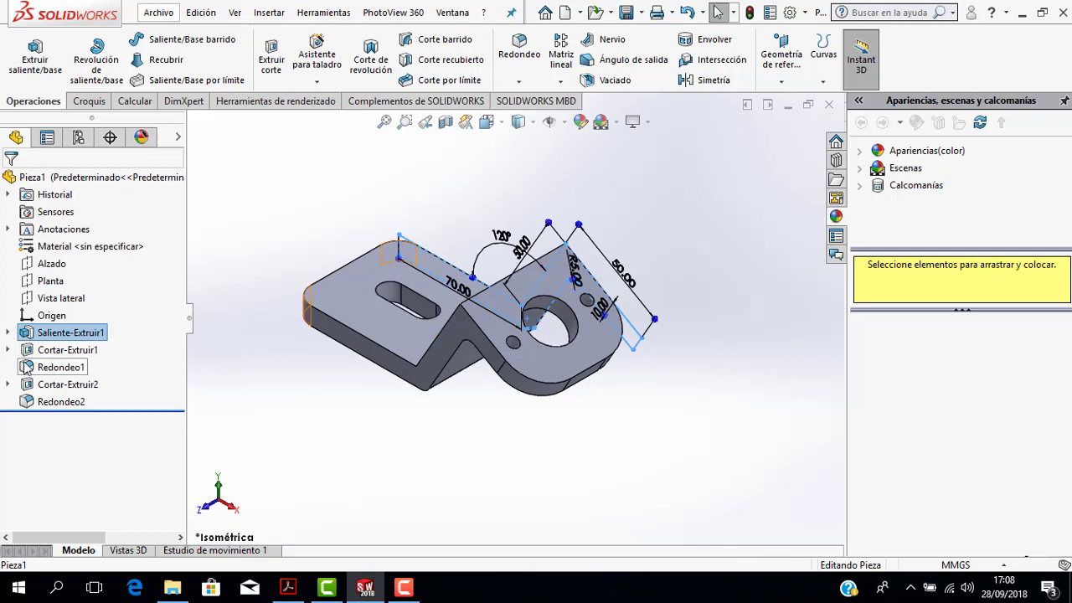
{"action": "left_click", "coordinate": [8, 350]}
{"action": "left_click", "coordinate": [81, 367]}
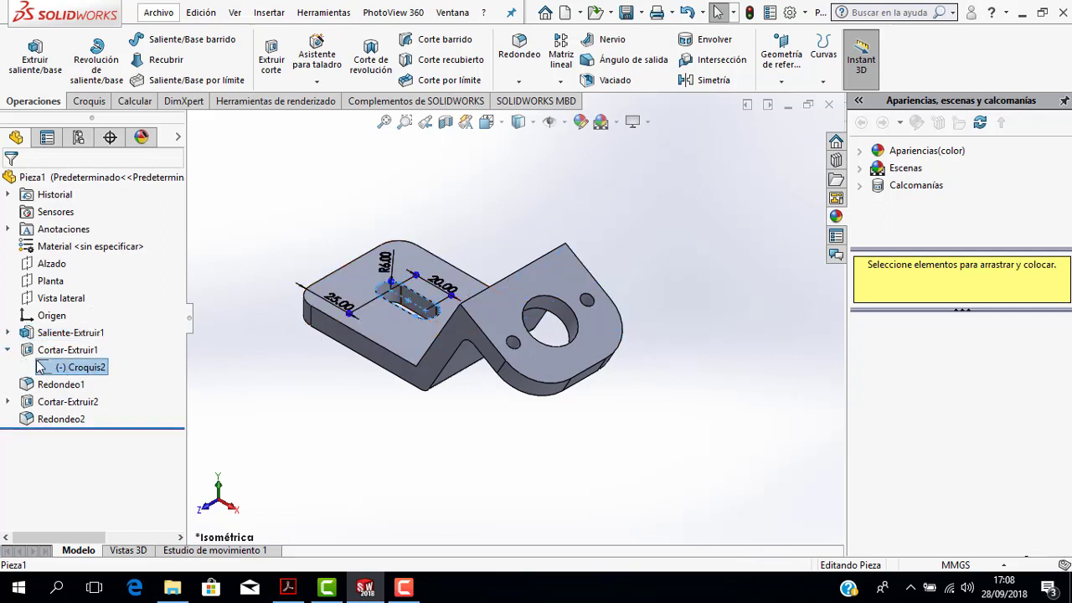
{"action": "left_click", "coordinate": [7, 402]}
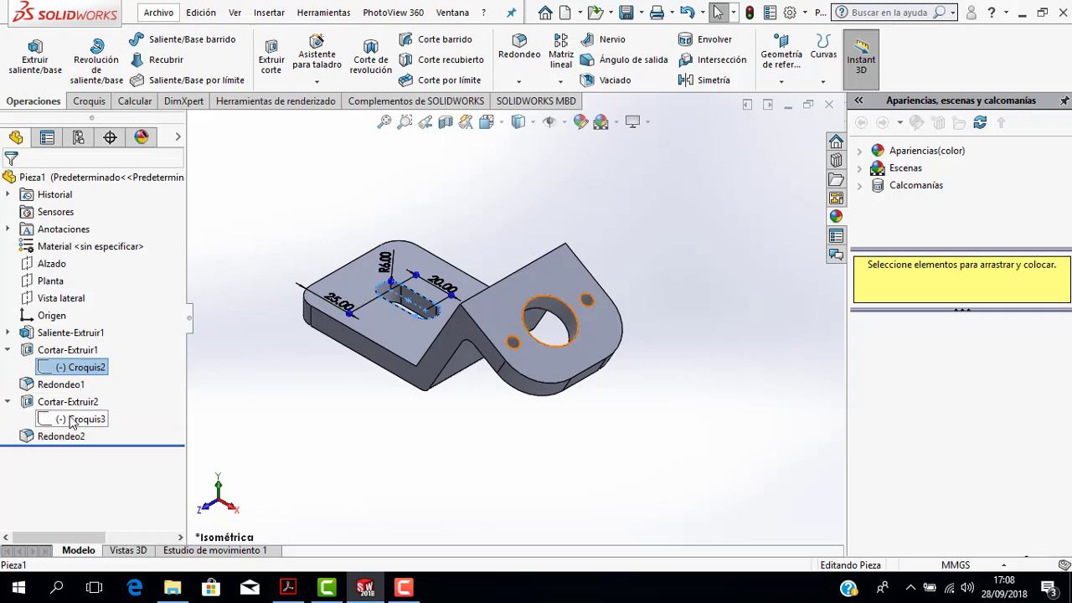
{"action": "left_click", "coordinate": [101, 421]}
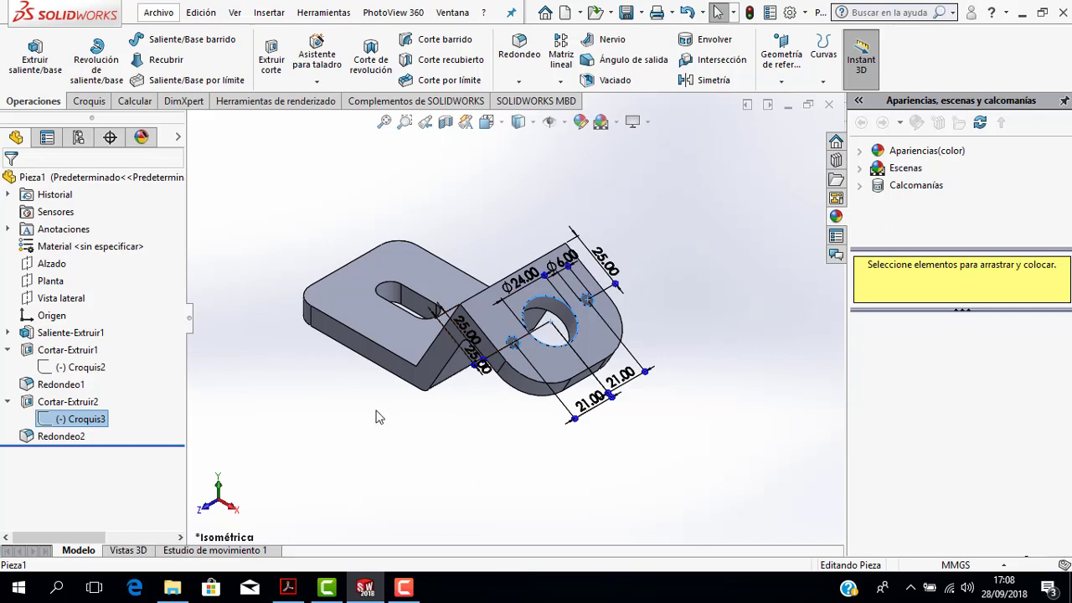
Collapse the cut features, hide the cut's dimensions and zoom to fit the bracket
{"action": "left_click", "coordinate": [8, 403]}
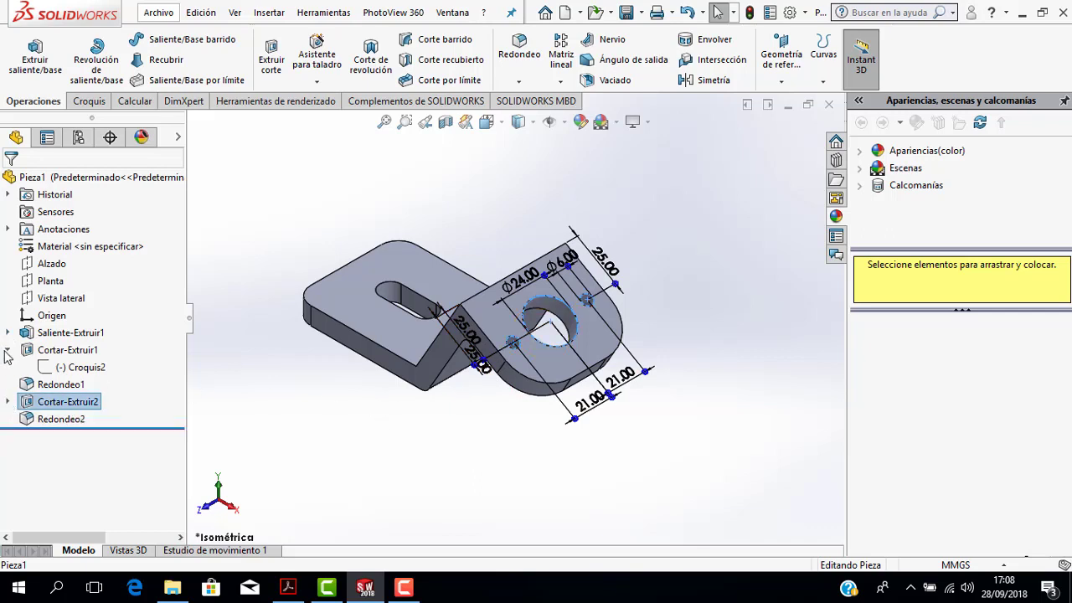
{"action": "left_click", "coordinate": [7, 350]}
{"action": "left_click", "coordinate": [268, 414]}
{"action": "key", "text": "z"}
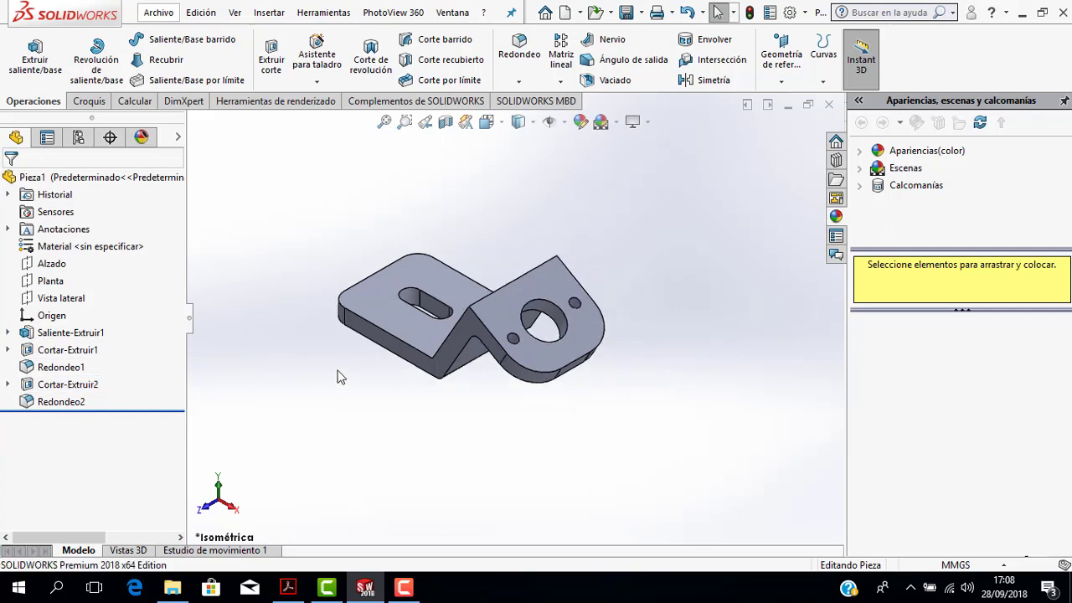
{"action": "scroll", "coordinate": [336, 360], "scroll_direction": "down", "scroll_amount": 2}
{"action": "scroll", "coordinate": [540, 301], "scroll_direction": "down", "scroll_amount": 1}
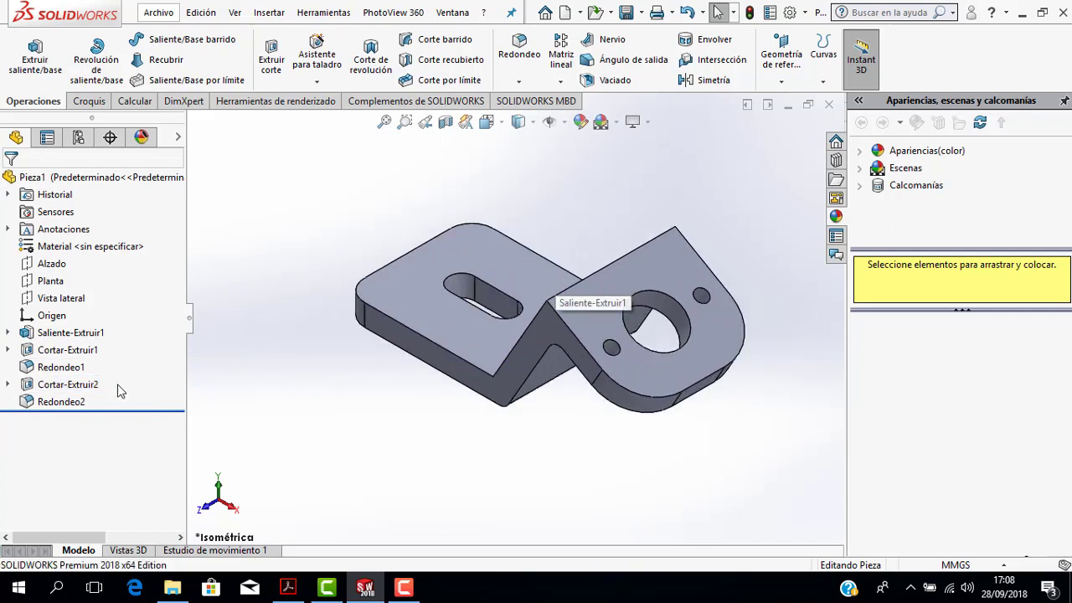
{"action": "left_click", "coordinate": [7, 384]}
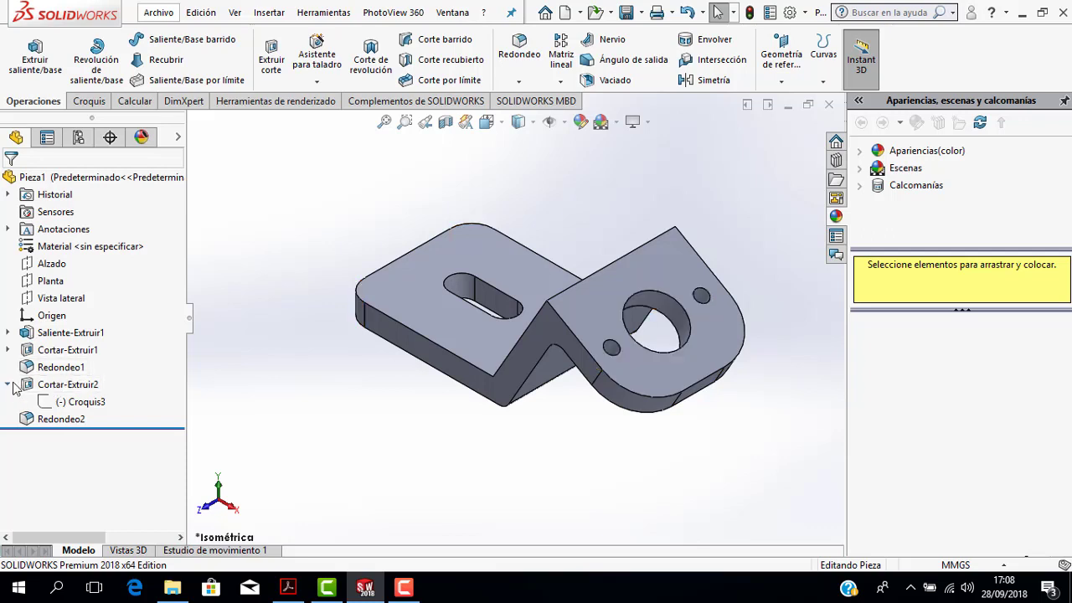
{"action": "left_click", "coordinate": [13, 383]}
{"action": "mouse_move", "coordinate": [306, 383]}
{"action": "middle_mouse_down"}
{"action": "mouse_move", "coordinate": [424, 314]}
{"action": "mouse_move", "coordinate": [581, 322]}
{"action": "middle_mouse_up"}
{"action": "scroll", "coordinate": [595, 319], "scroll_direction": "up", "scroll_amount": 2}
{"action": "scroll", "coordinate": [607, 317], "scroll_direction": "up", "scroll_amount": 2}
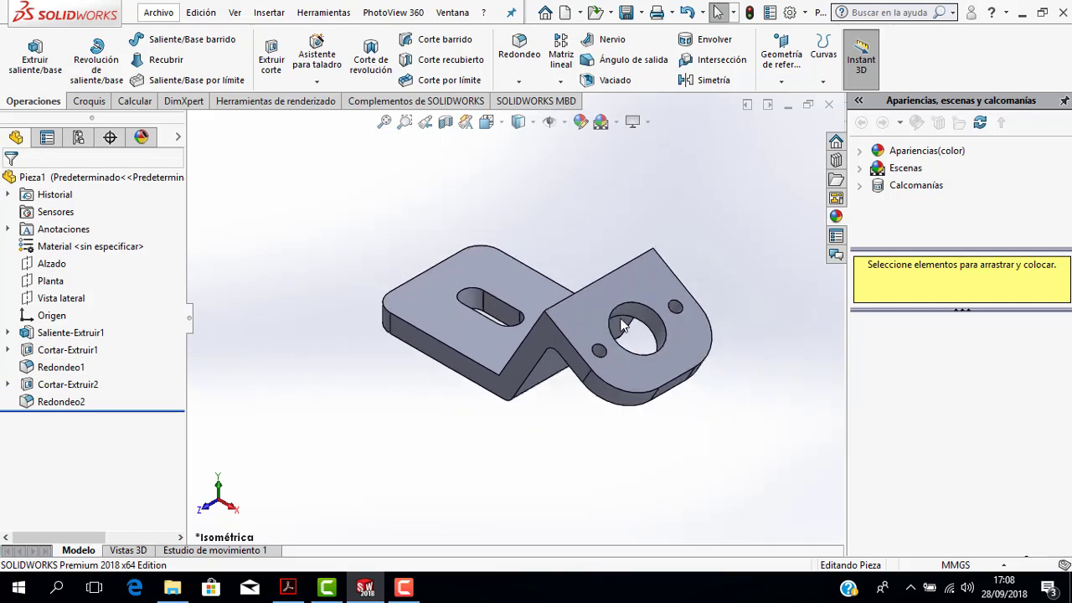
{"action": "scroll", "coordinate": [654, 320], "scroll_direction": "down", "scroll_amount": 4}
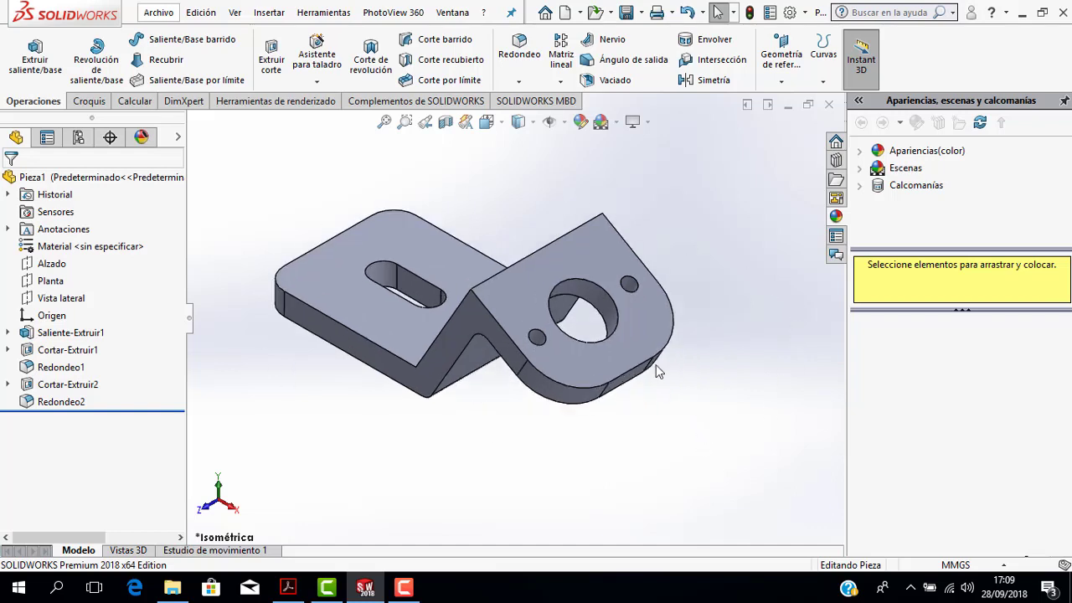
{"action": "scroll", "coordinate": [624, 335], "scroll_direction": "up", "scroll_amount": 2}
{"action": "scroll", "coordinate": [624, 339], "scroll_direction": "down", "scroll_amount": 2}
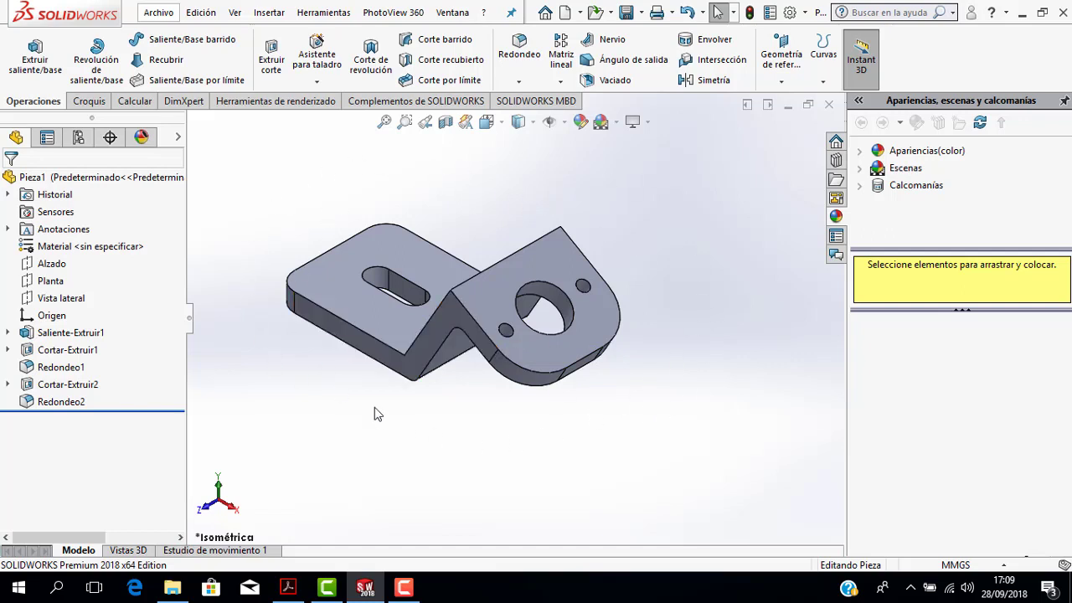
{"action": "scroll", "coordinate": [558, 229], "scroll_direction": "down", "scroll_amount": 1}
{"action": "scroll", "coordinate": [558, 229], "scroll_direction": "up", "scroll_amount": 1}
{"action": "scroll", "coordinate": [347, 327], "scroll_direction": "down", "scroll_amount": 1}
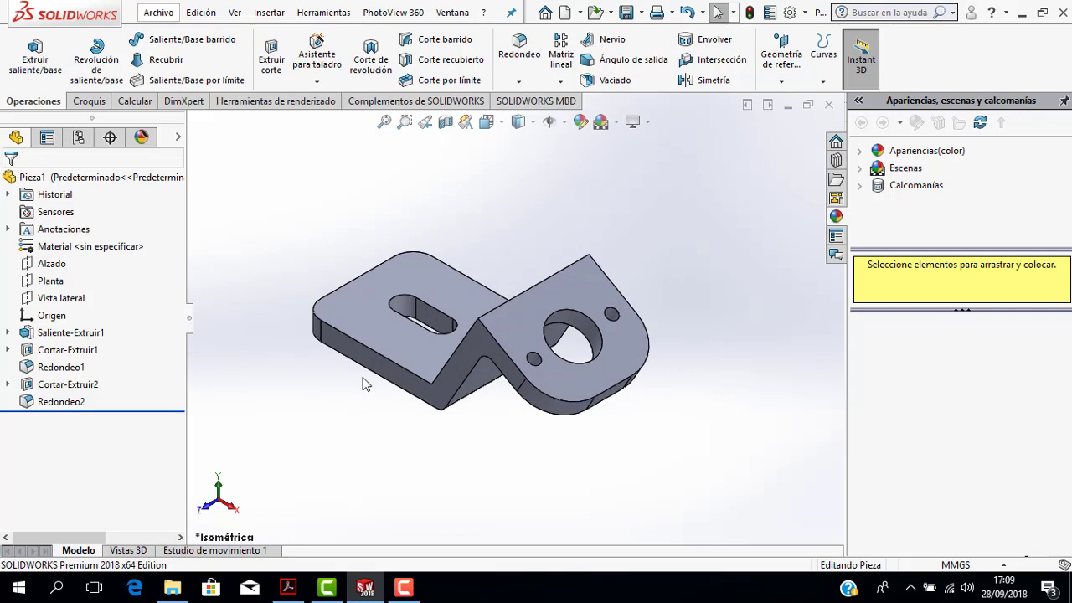
{"action": "scroll", "coordinate": [363, 383], "scroll_direction": "up", "scroll_amount": 1}
{"action": "scroll", "coordinate": [366, 383], "scroll_direction": "down", "scroll_amount": 1}
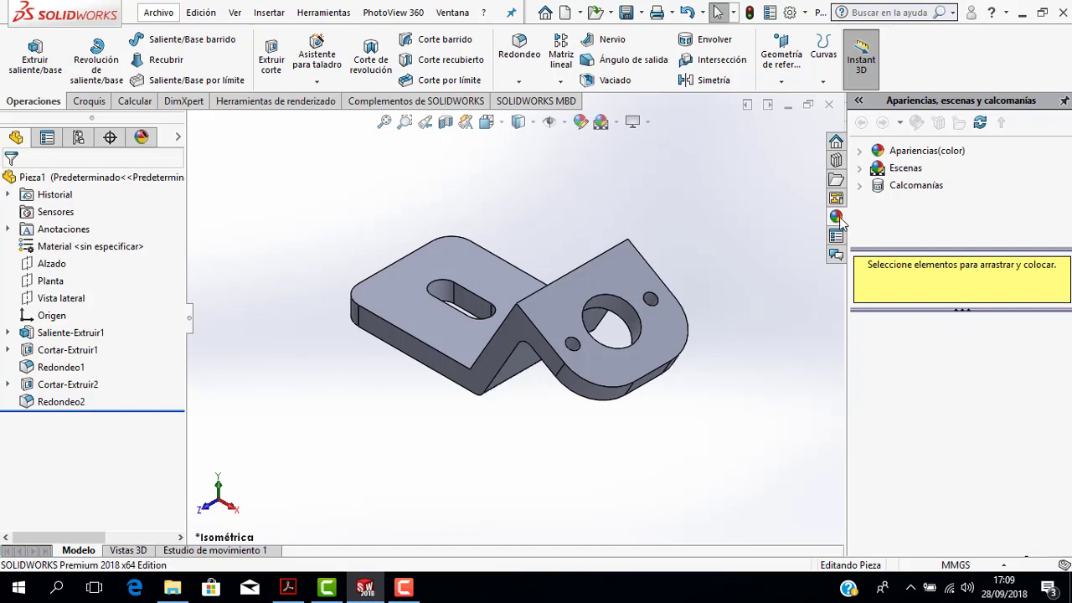
Browse Apariencias > Metal > Acero and drag acero bruñido onto the bent flange face
{"action": "double_click", "coordinate": [869, 153]}
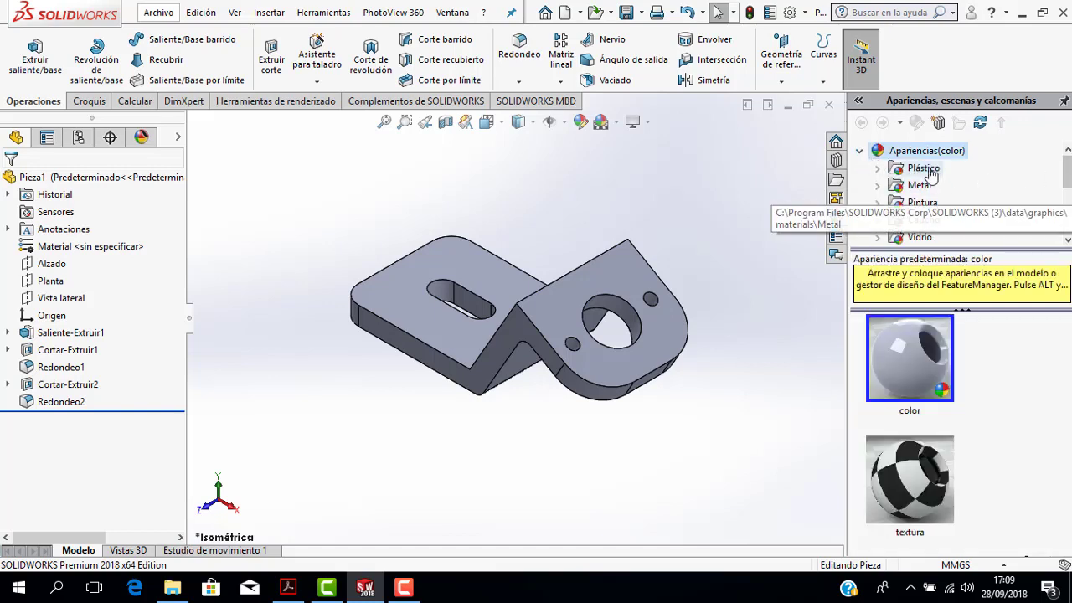
{"action": "left_click", "coordinate": [881, 185]}
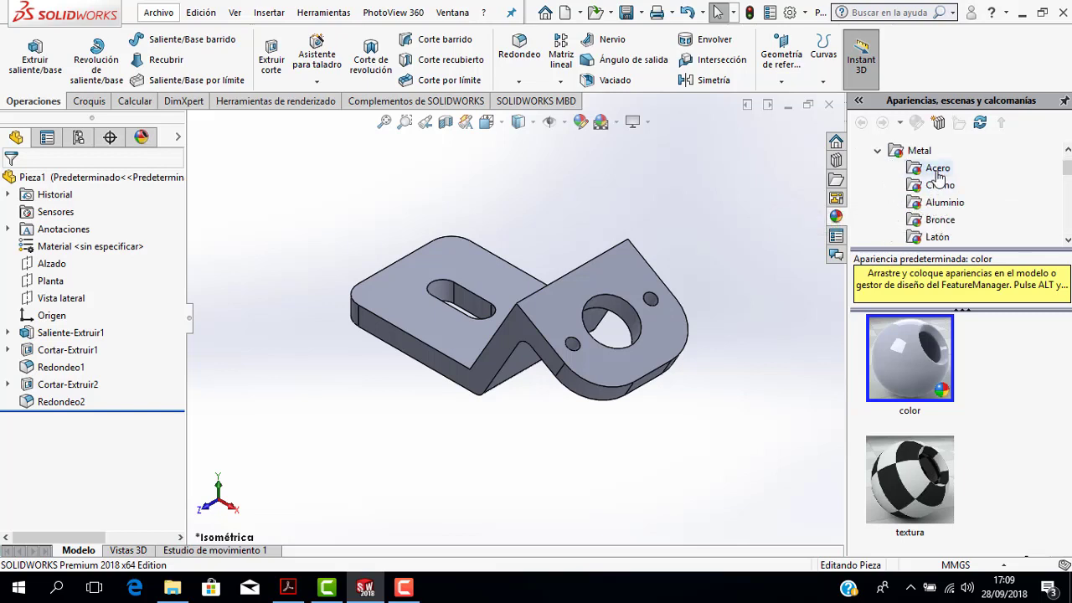
{"action": "left_click", "coordinate": [930, 171]}
{"action": "scroll", "coordinate": [918, 379], "scroll_direction": "down", "scroll_amount": 1}
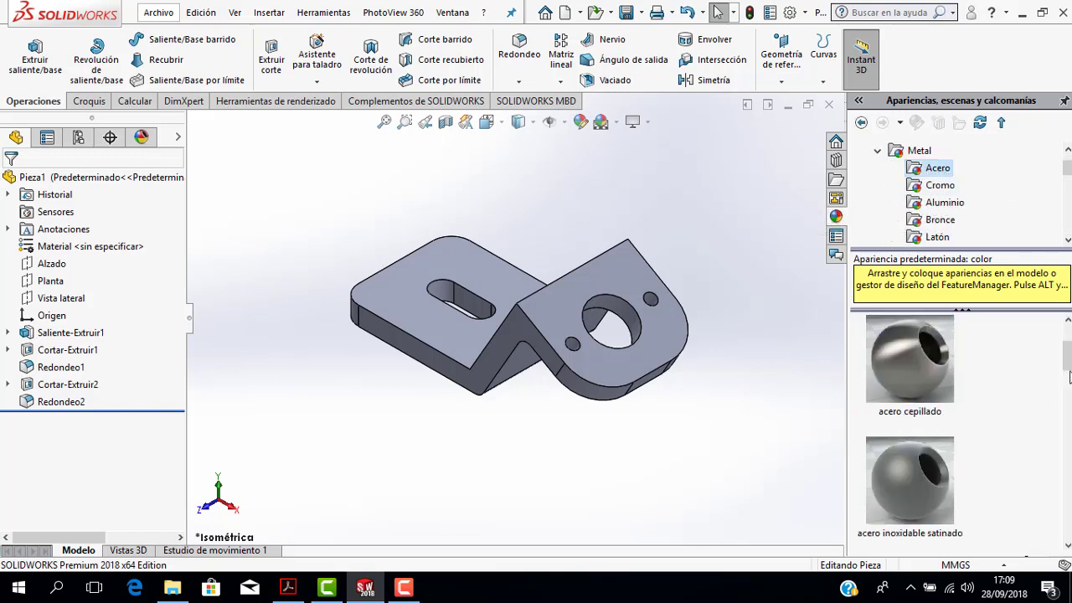
{"action": "scroll", "coordinate": [914, 436], "scroll_direction": "down", "scroll_amount": 1}
{"action": "scroll", "coordinate": [914, 435], "scroll_direction": "down", "scroll_amount": 1}
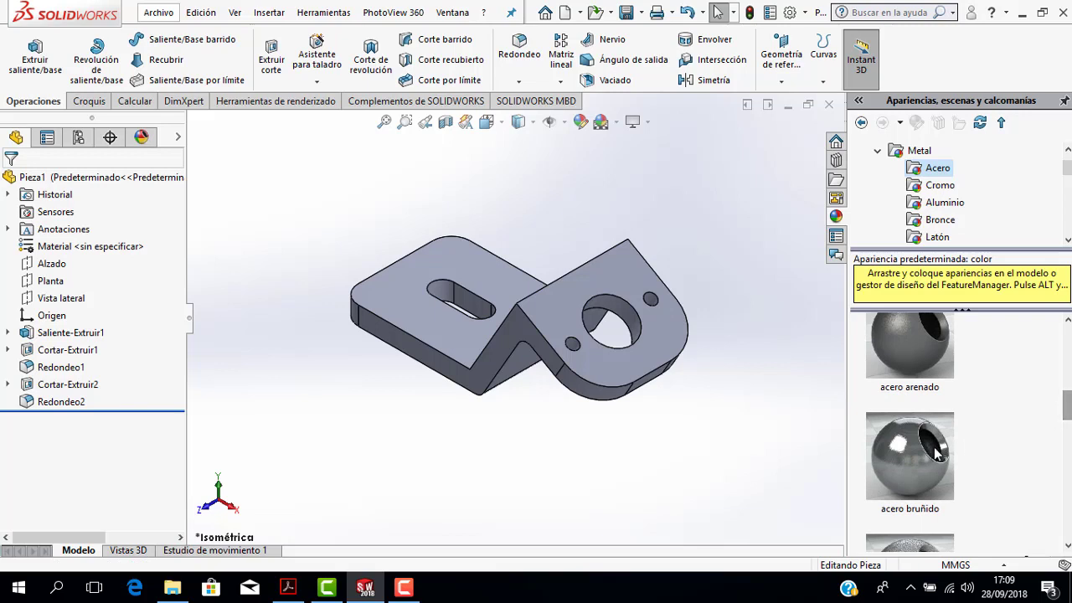
{"action": "left_click", "coordinate": [914, 463]}
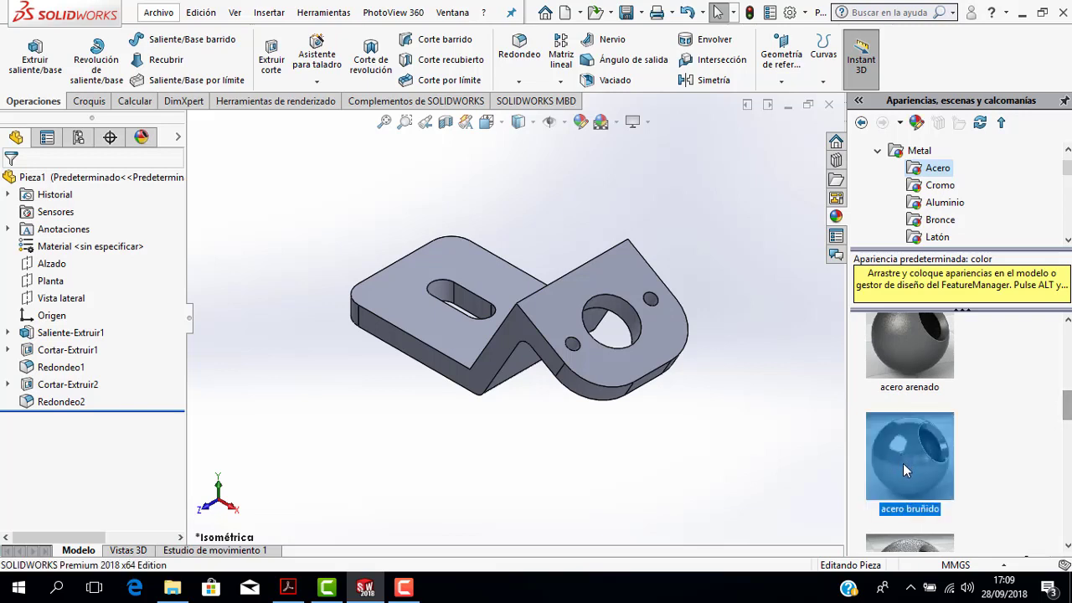
{"action": "mouse_move", "coordinate": [903, 463]}
{"action": "left_mouse_down"}
{"action": "mouse_move", "coordinate": [420, 274]}
{"action": "mouse_move", "coordinate": [266, 261]}
{"action": "mouse_move", "coordinate": [432, 294]}
{"action": "left_mouse_up"}
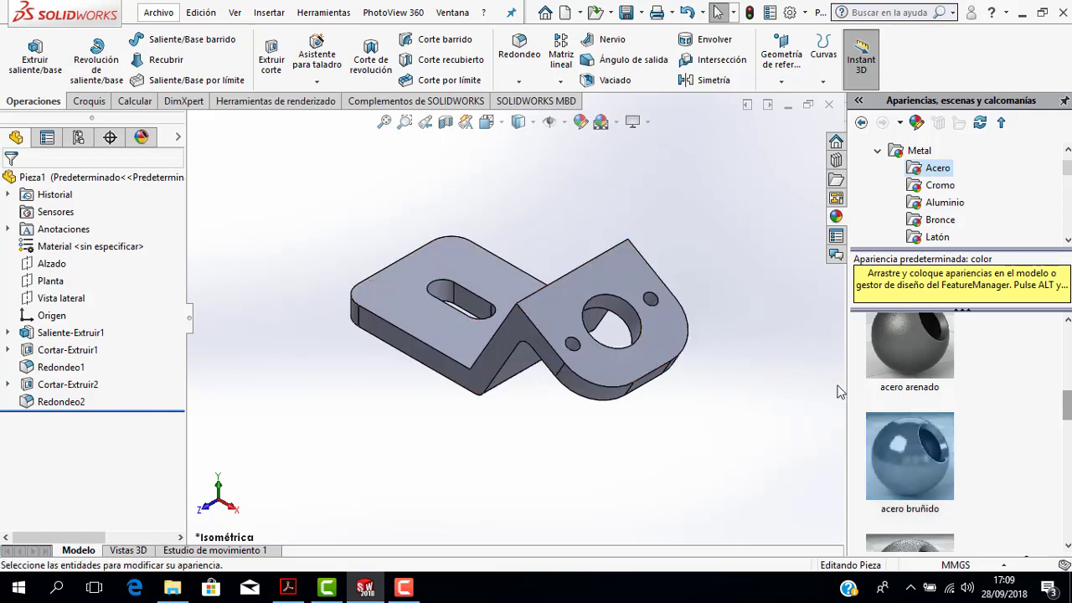
{"action": "mouse_move", "coordinate": [895, 448]}
{"action": "left_mouse_down"}
{"action": "mouse_move", "coordinate": [556, 316]}
{"action": "mouse_move", "coordinate": [589, 326]}
{"action": "left_mouse_up"}
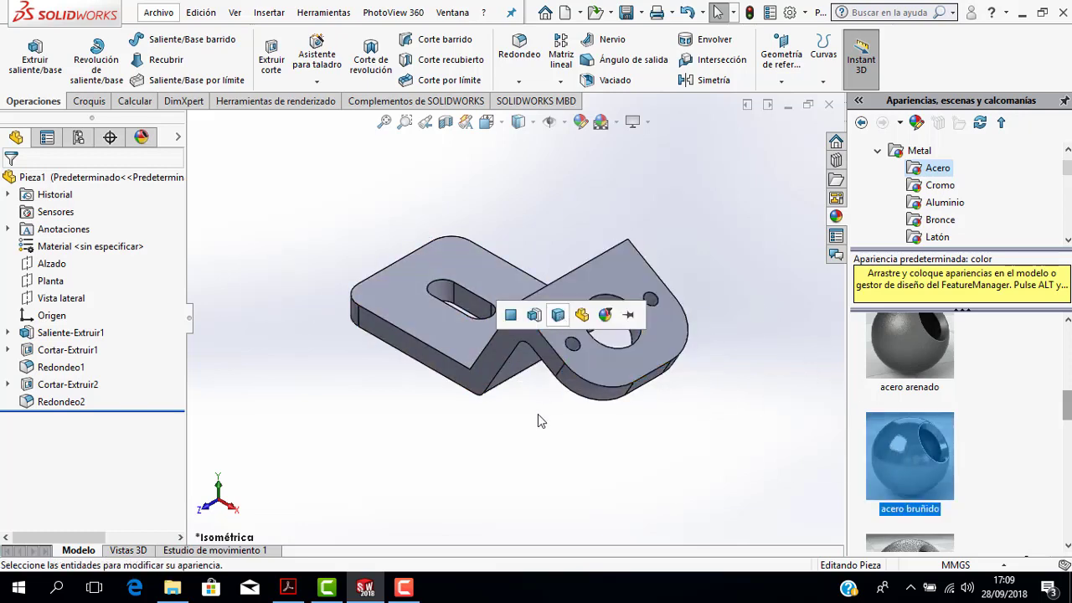
Apply acero bruñido to the entire bracket using the Sólido body option
{"action": "left_click", "coordinate": [560, 321]}
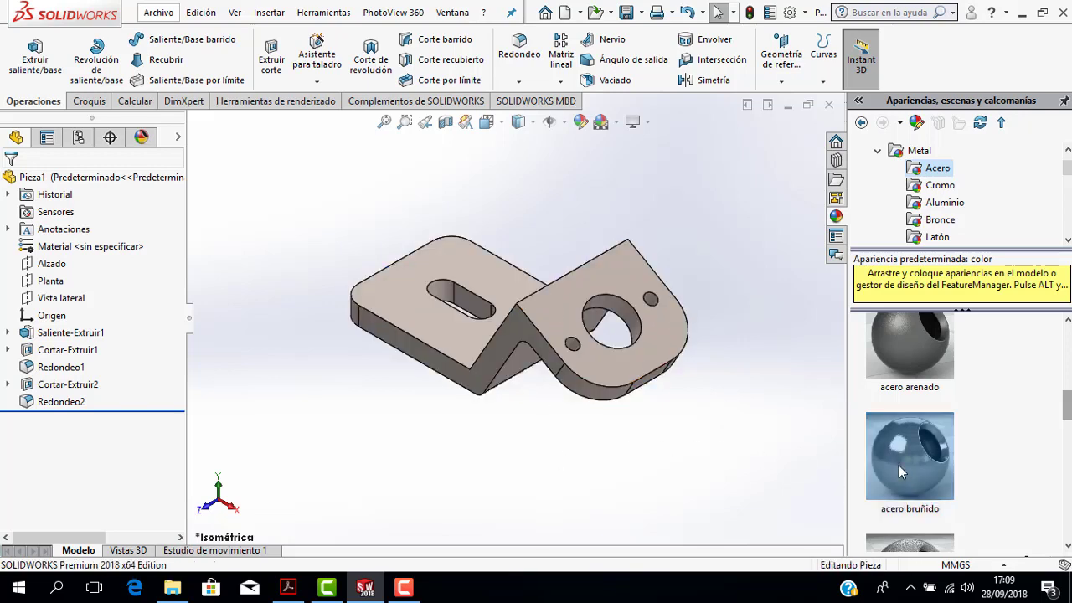
{"action": "left_click_drag", "start_coordinate": [898, 466], "coordinate": [562, 297]}
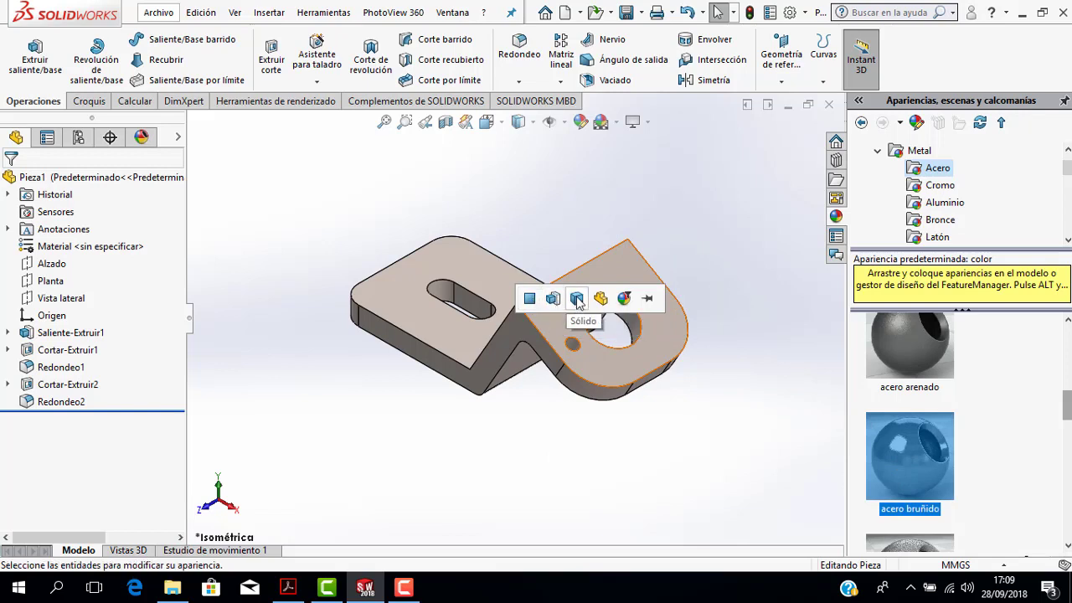
{"action": "left_click", "coordinate": [583, 299]}
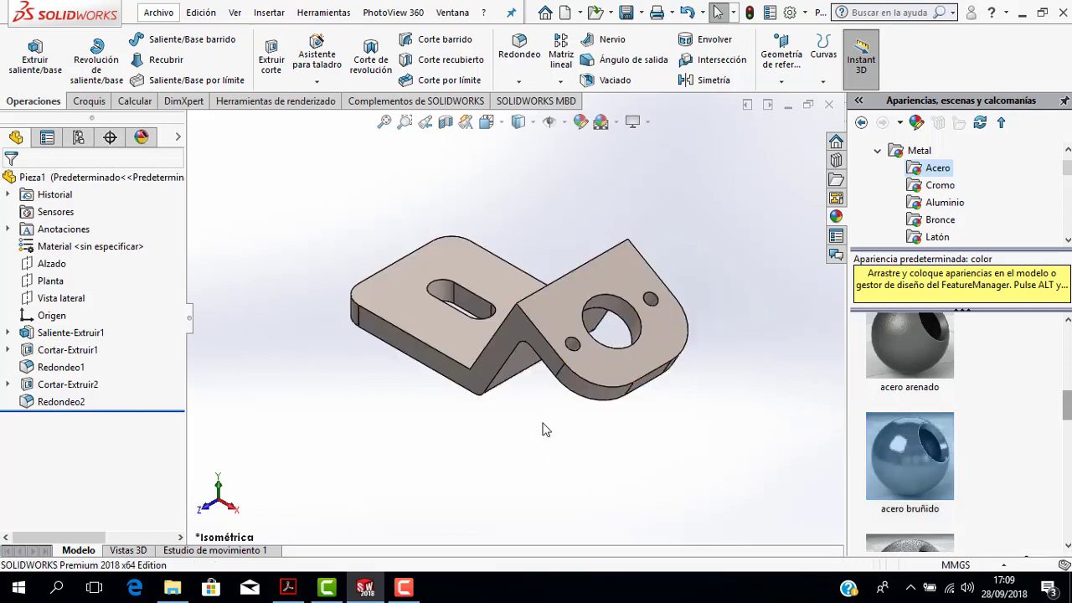
{"action": "scroll", "coordinate": [546, 430], "scroll_direction": "down", "scroll_amount": 1}
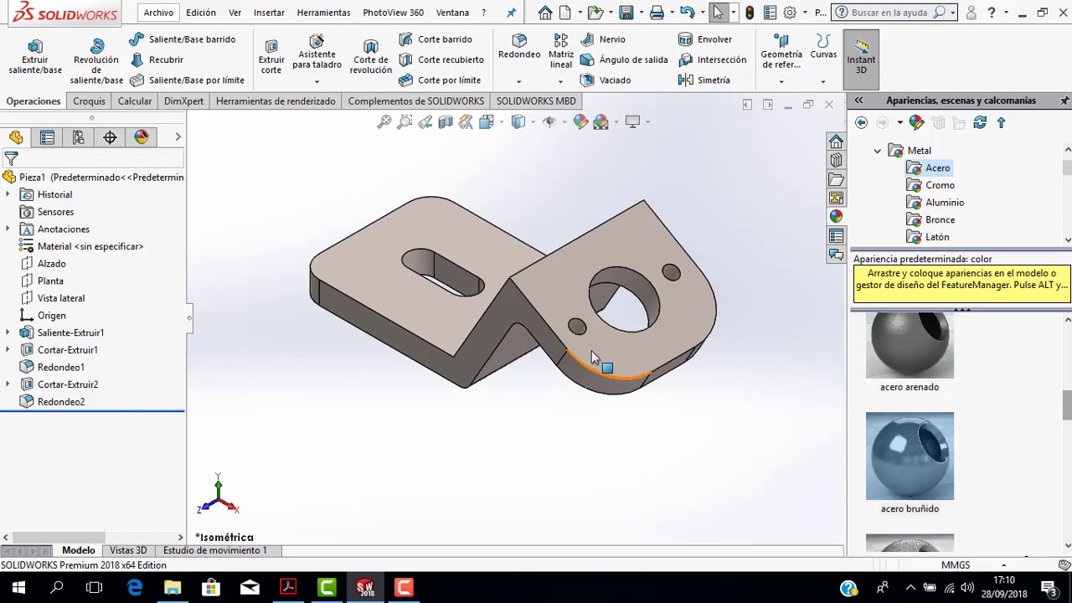
{"action": "scroll", "coordinate": [582, 319], "scroll_direction": "down", "scroll_amount": 1}
{"action": "scroll", "coordinate": [519, 268], "scroll_direction": "up", "scroll_amount": 3}
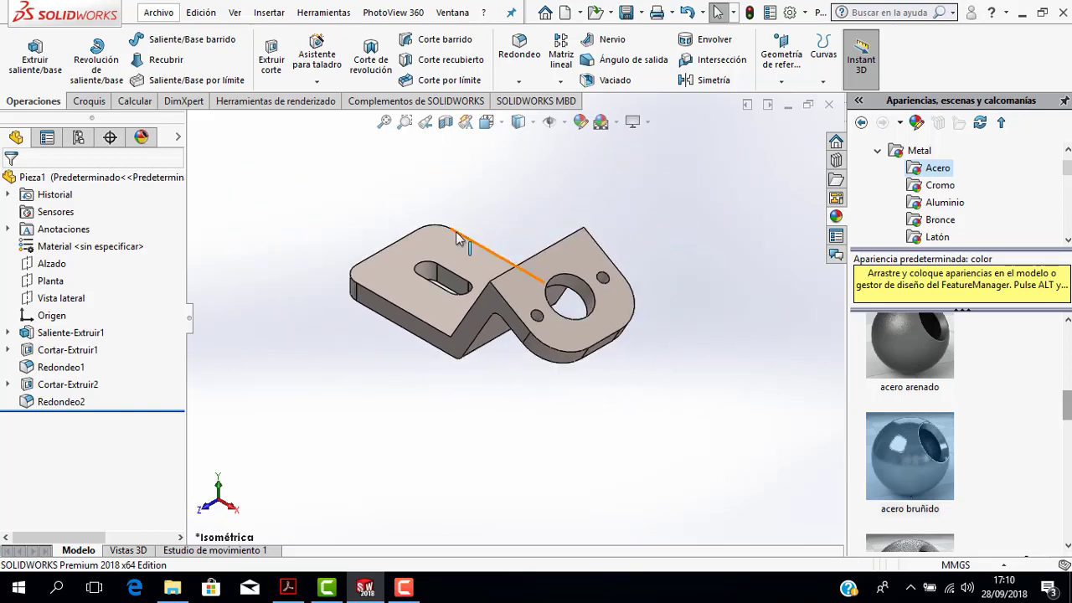
{"action": "scroll", "coordinate": [444, 245], "scroll_direction": "down", "scroll_amount": 1}
{"action": "scroll", "coordinate": [423, 302], "scroll_direction": "up", "scroll_amount": 1}
{"action": "scroll", "coordinate": [432, 337], "scroll_direction": "down", "scroll_amount": 1}
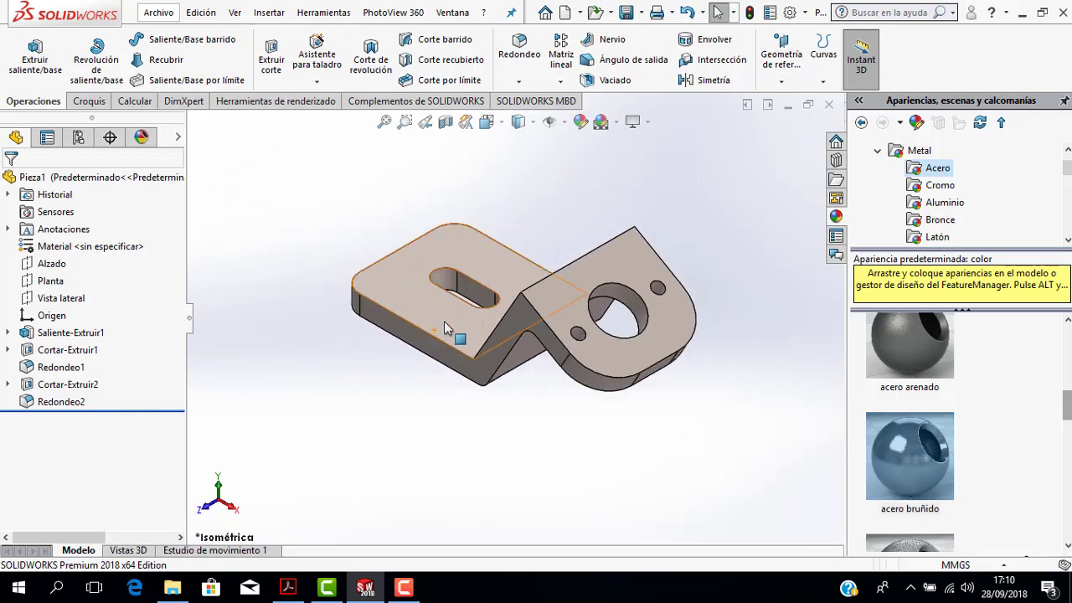
{"action": "scroll", "coordinate": [503, 276], "scroll_direction": "down", "scroll_amount": 1}
{"action": "scroll", "coordinate": [614, 193], "scroll_direction": "up", "scroll_amount": 2}
{"action": "scroll", "coordinate": [603, 196], "scroll_direction": "down", "scroll_amount": 1}
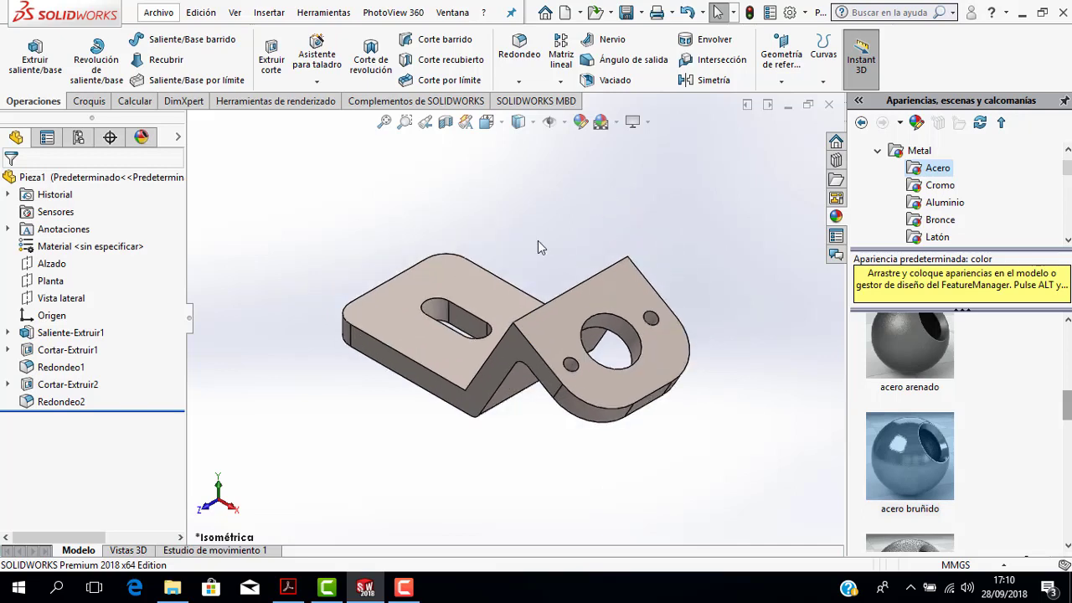
{"action": "scroll", "coordinate": [537, 240], "scroll_direction": "up", "scroll_amount": 1}
{"action": "scroll", "coordinate": [538, 240], "scroll_direction": "down", "scroll_amount": 1}
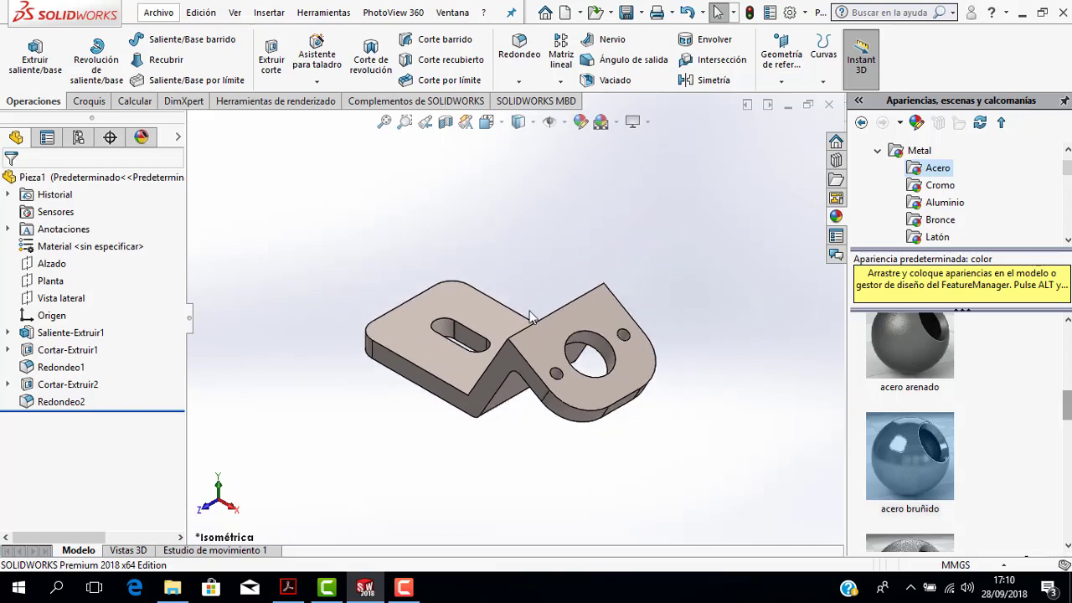
{"action": "scroll", "coordinate": [511, 393], "scroll_direction": "down", "scroll_amount": 2}
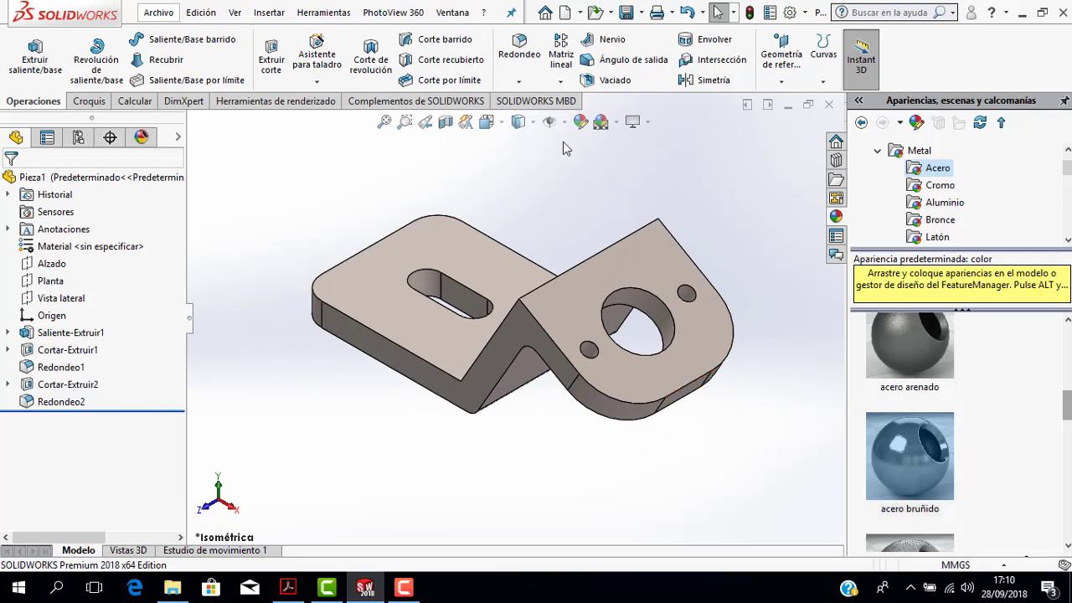